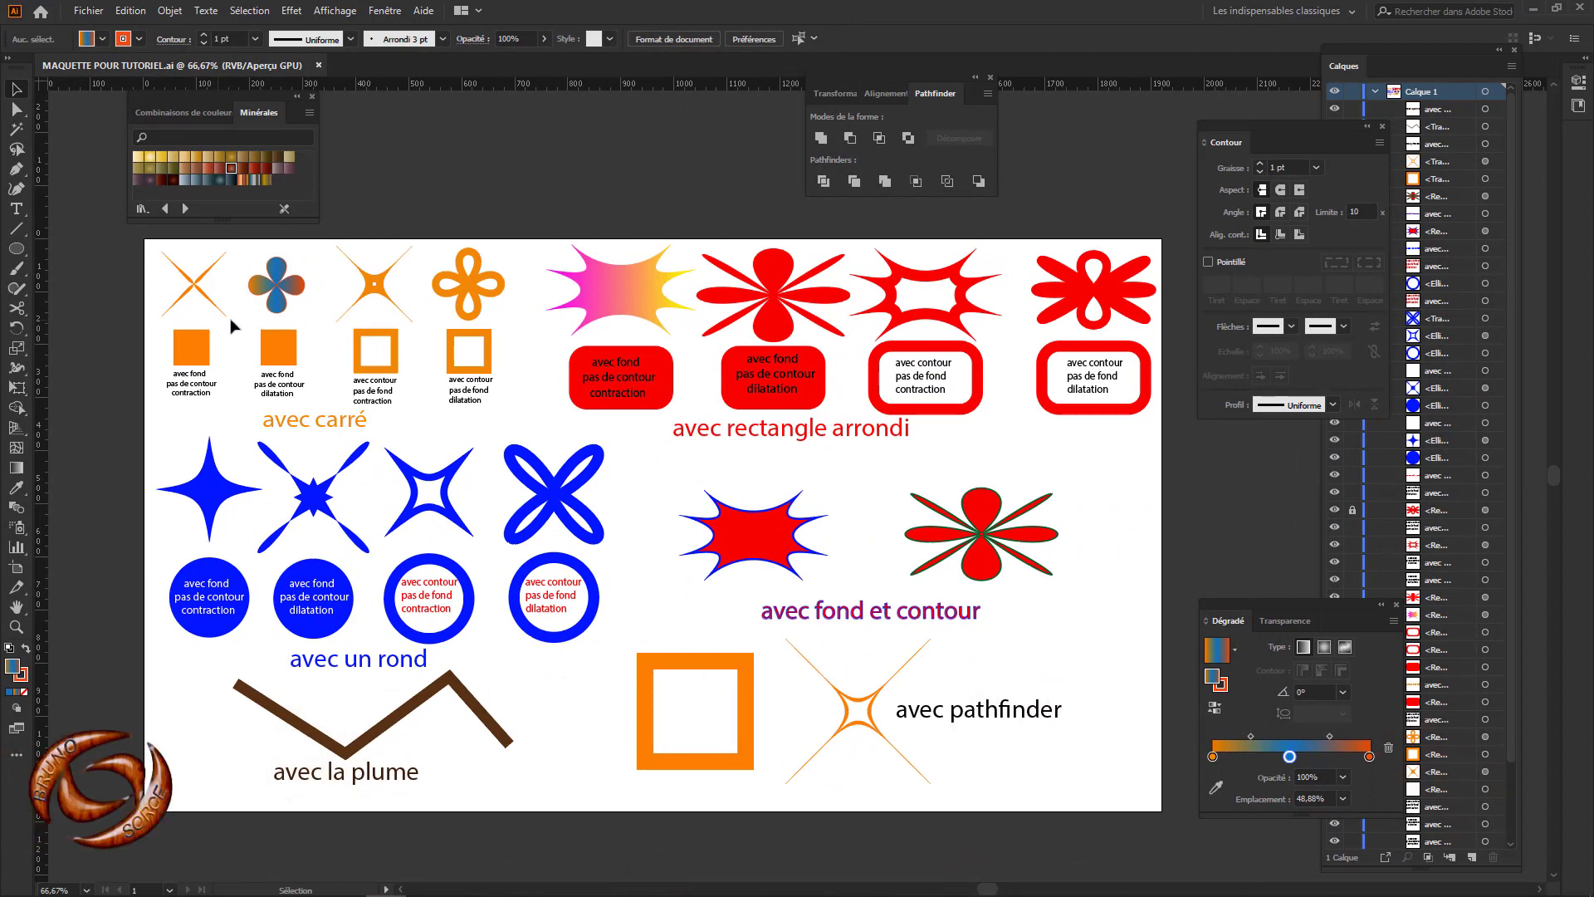
Step: Examine the available shape tools and the sample shapes derived from squares, circles and rounded rectangles, including the gradient flower up close
{"action": "left_click", "coordinate": [202, 362]}
{"action": "left_click", "coordinate": [927, 421]}
{"action": "left_click", "coordinate": [16, 249]}
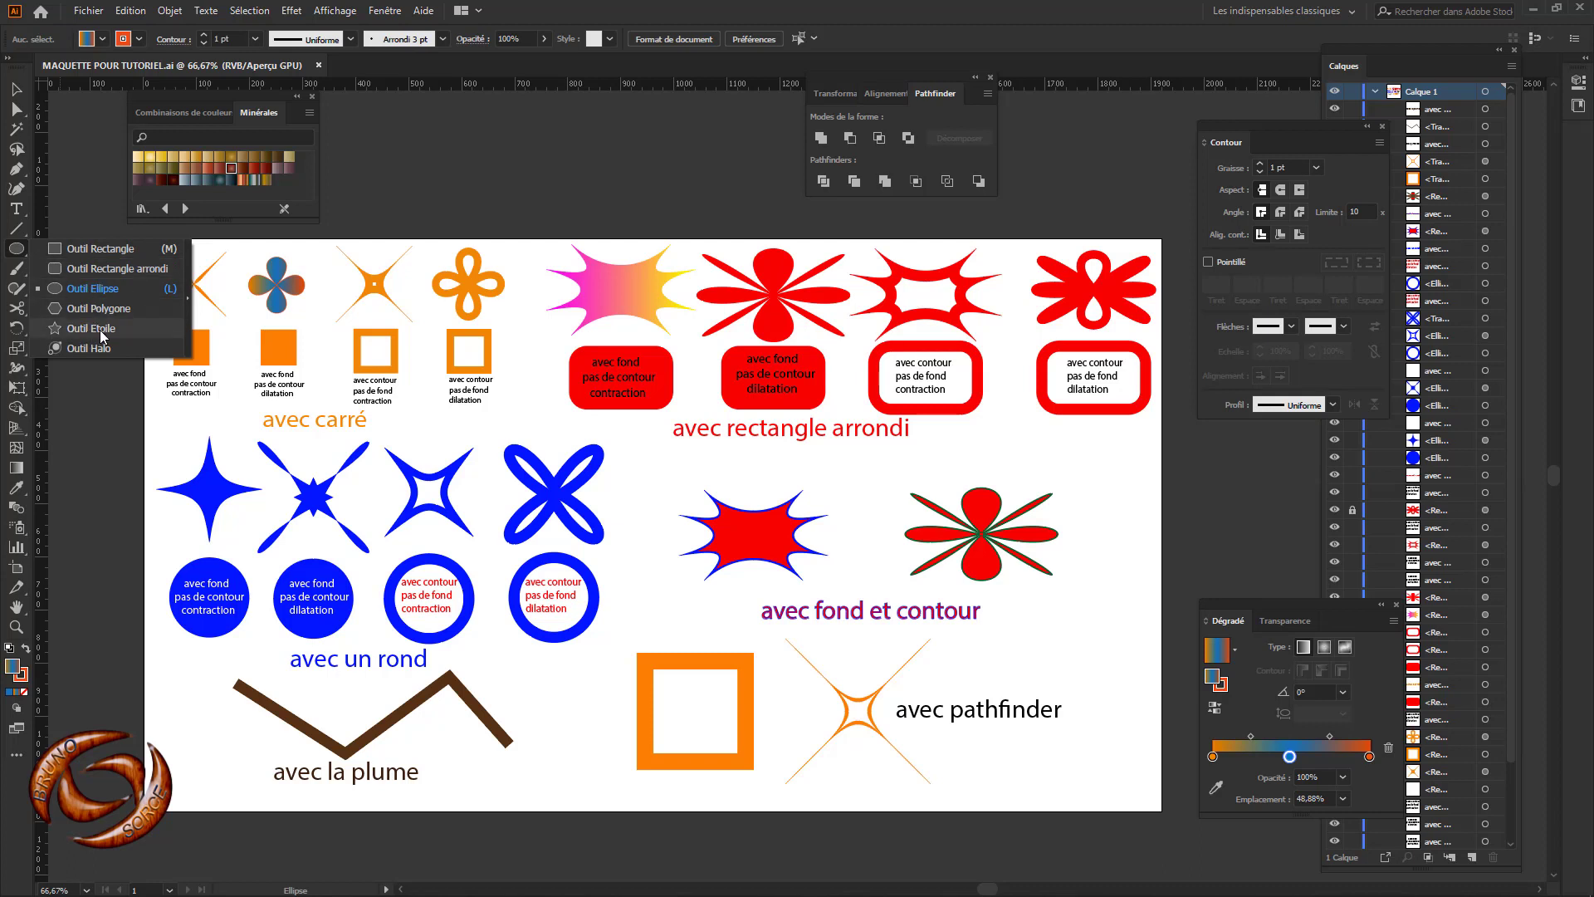
{"action": "key", "text": "v"}
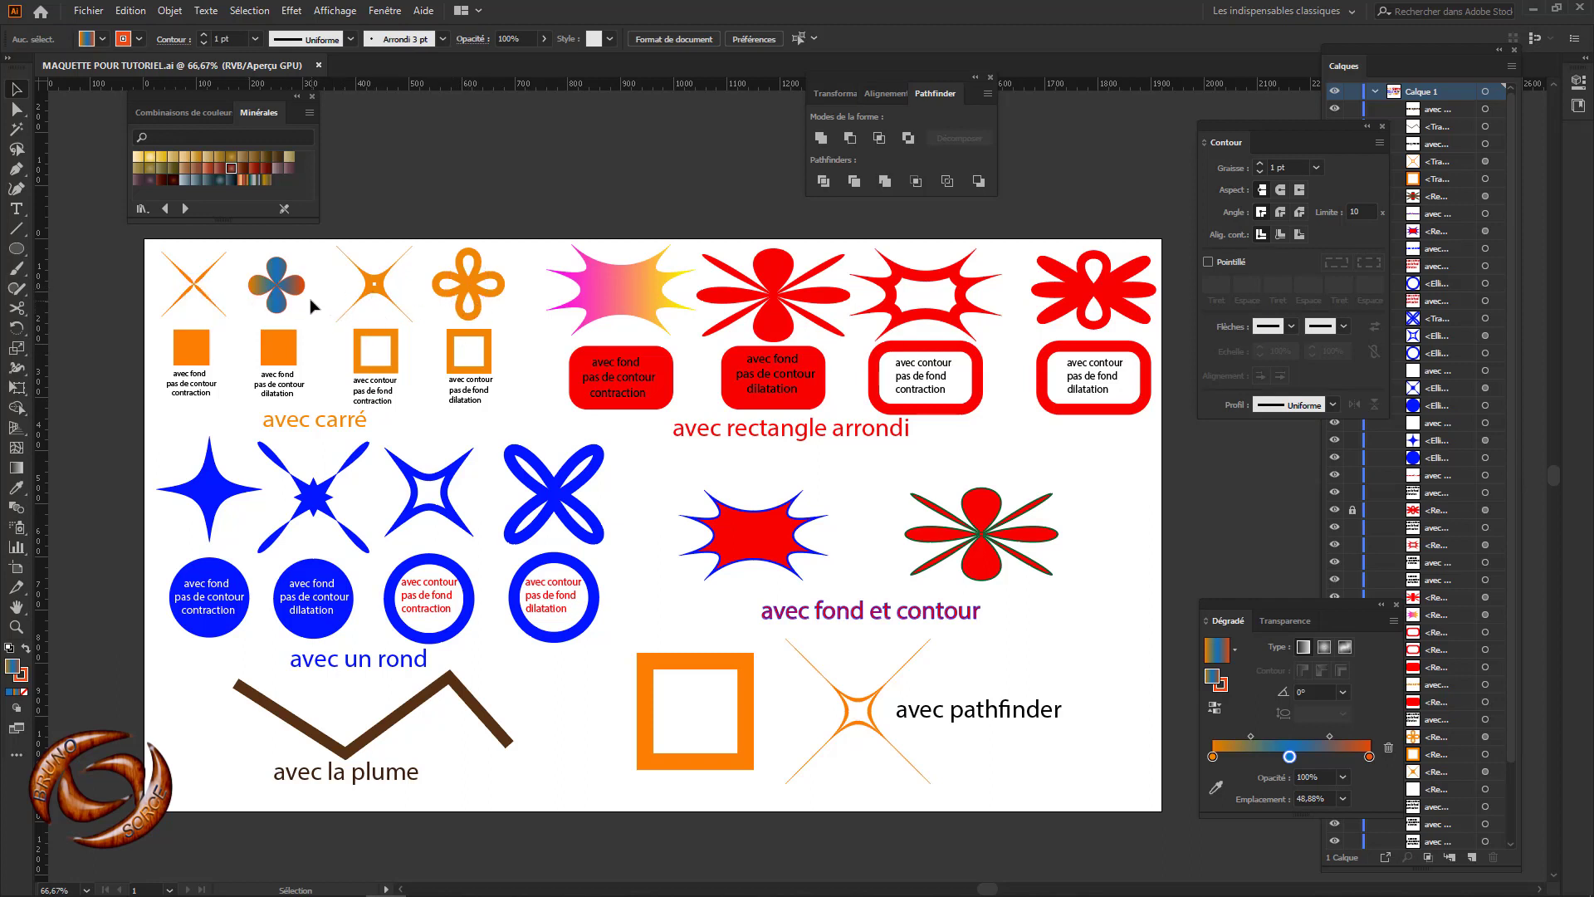
{"action": "scroll", "coordinate": [297, 300], "scroll_direction": "up", "scroll_amount": 5}
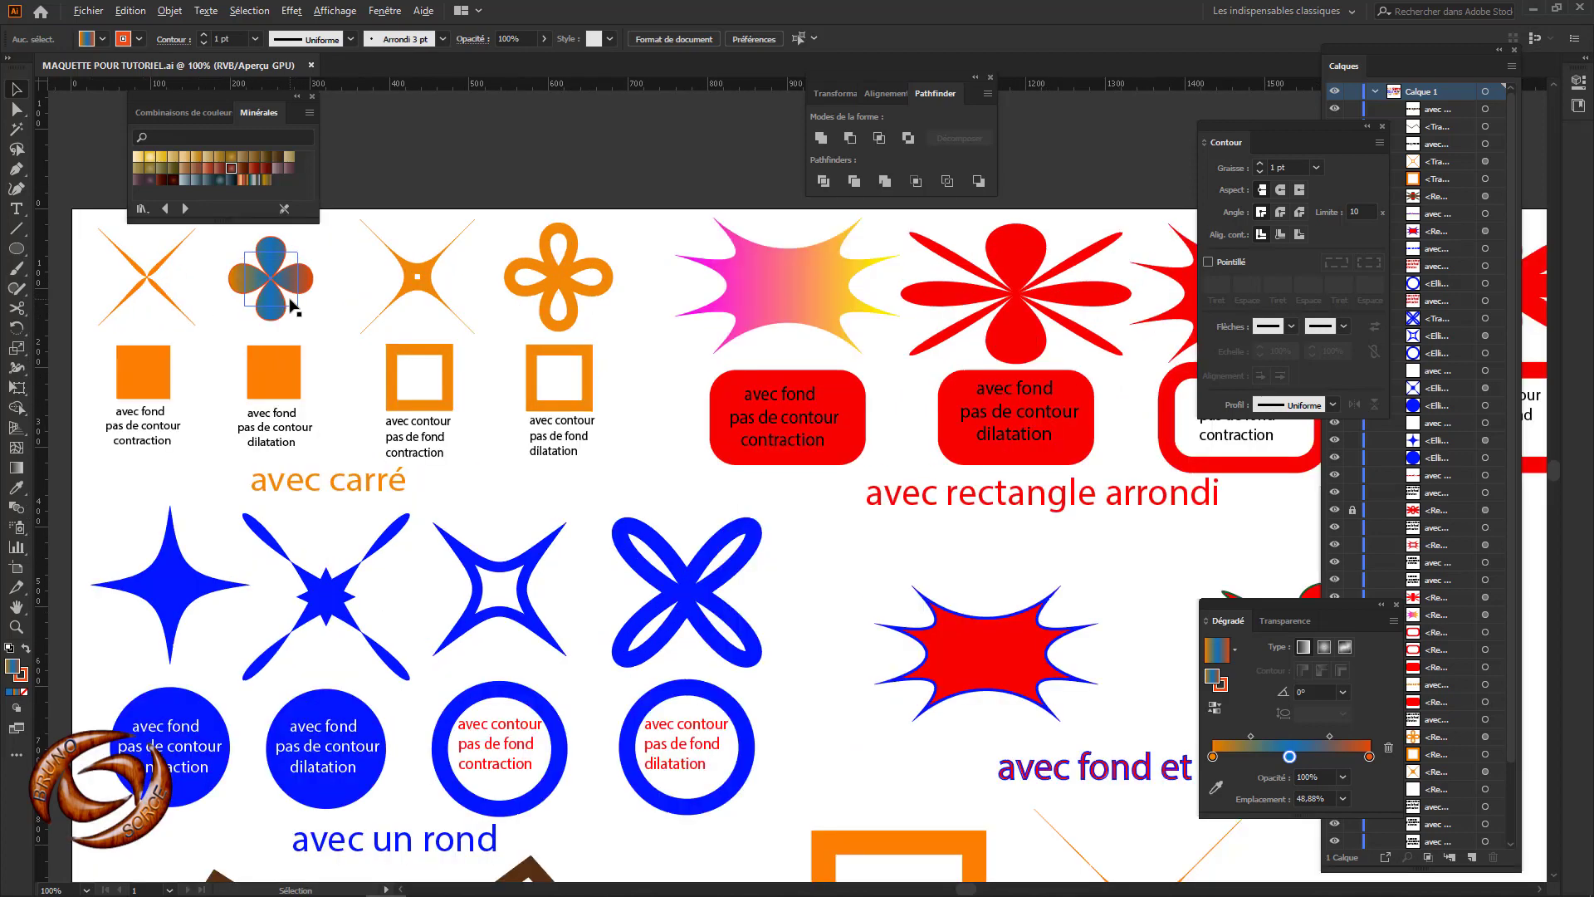
{"action": "left_click_drag", "start_coordinate": [405, 304], "coordinate": [682, 376]}
{"action": "left_click", "coordinate": [608, 332]}
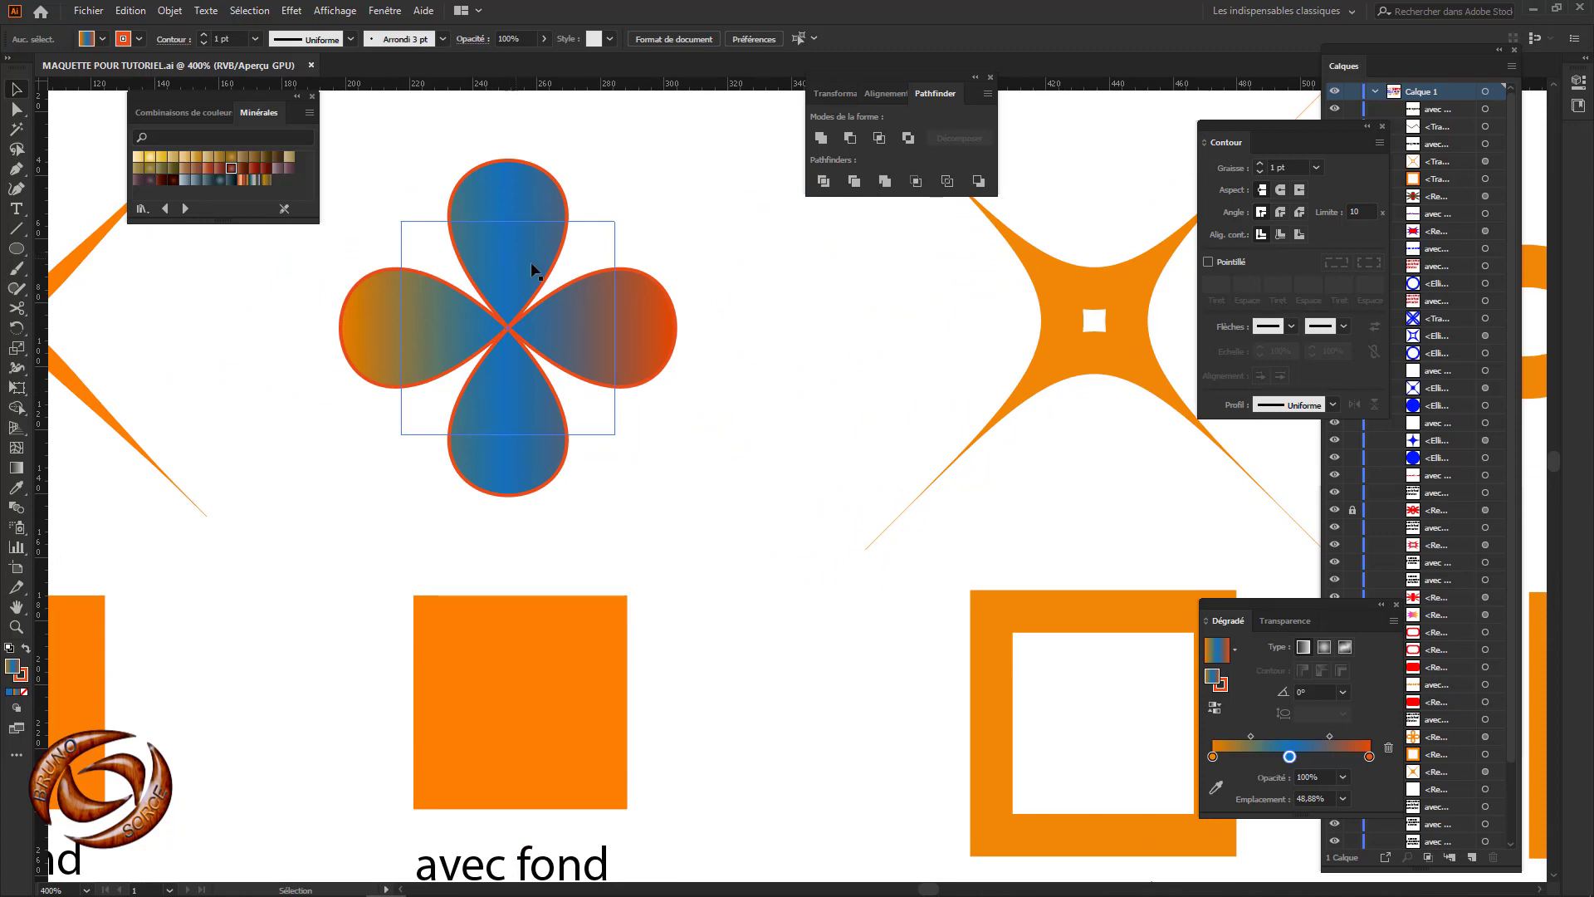
{"action": "scroll", "coordinate": [588, 297], "scroll_direction": "down", "scroll_amount": 4}
{"action": "left_click_drag", "start_coordinate": [878, 367], "coordinate": [577, 345]}
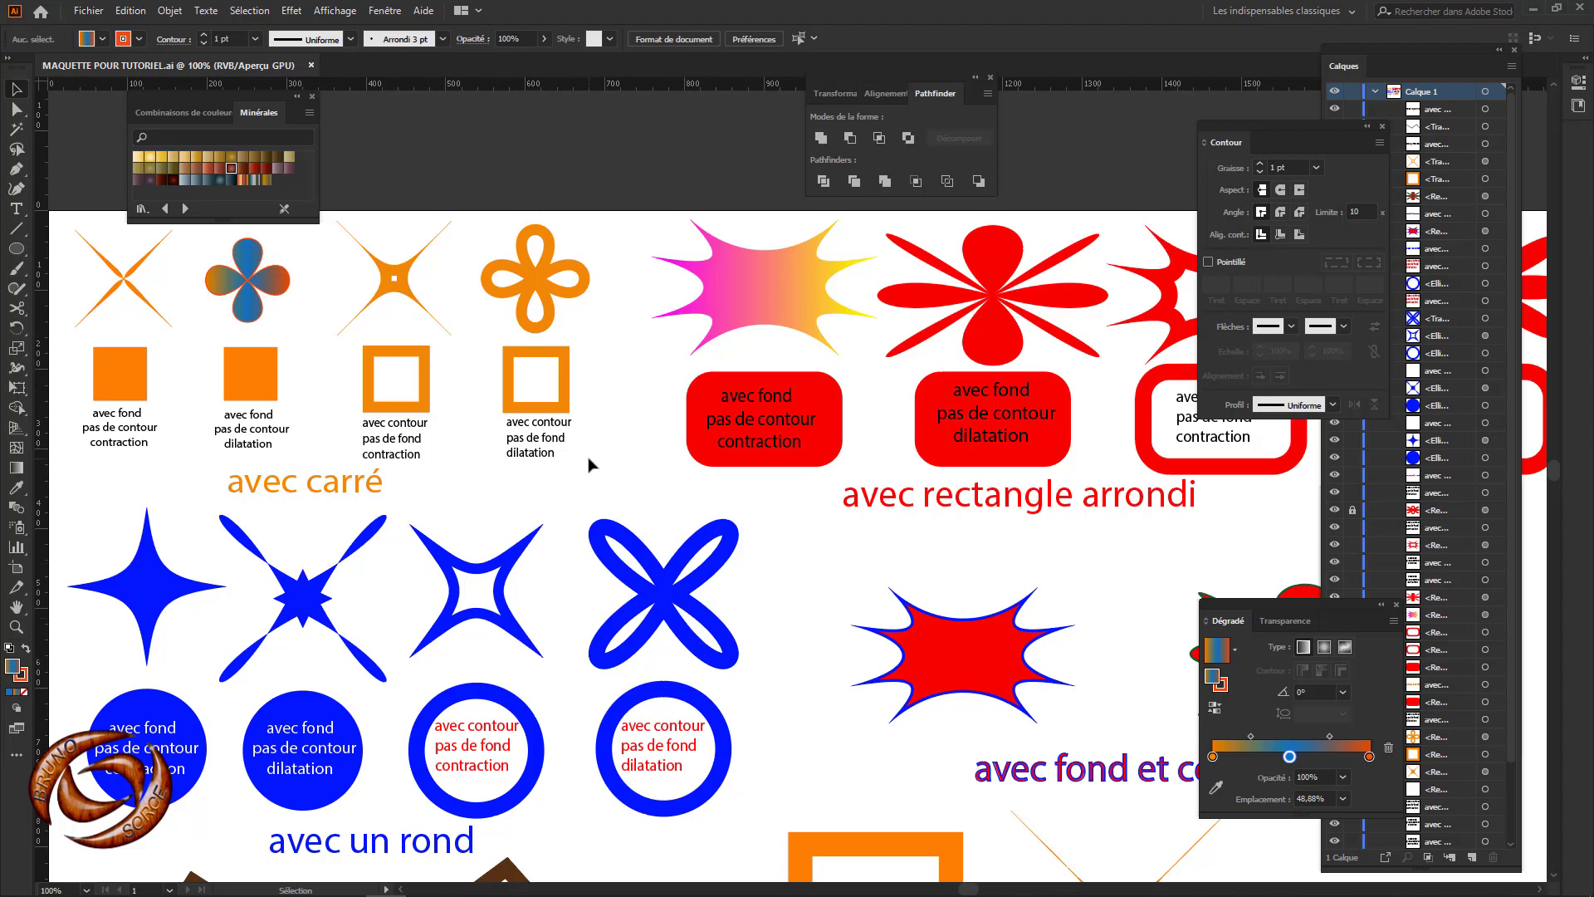
{"action": "scroll", "coordinate": [693, 475], "scroll_direction": "down", "scroll_amount": 1}
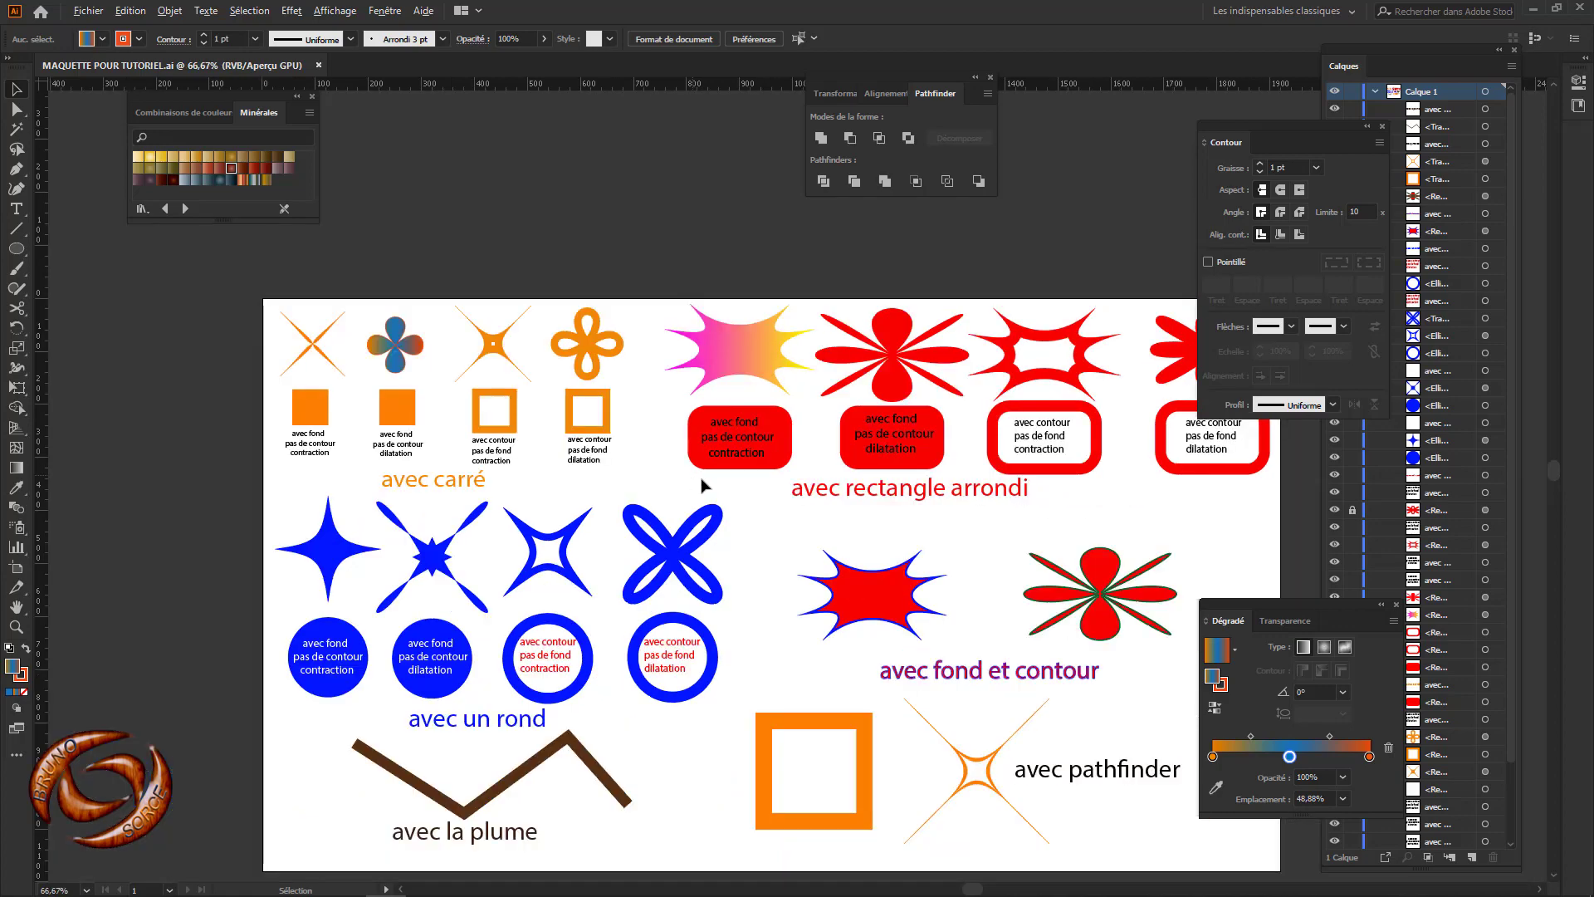
{"action": "left_click_drag", "start_coordinate": [804, 521], "coordinate": [631, 458]}
{"action": "left_click_drag", "start_coordinate": [631, 459], "coordinate": [619, 454]}
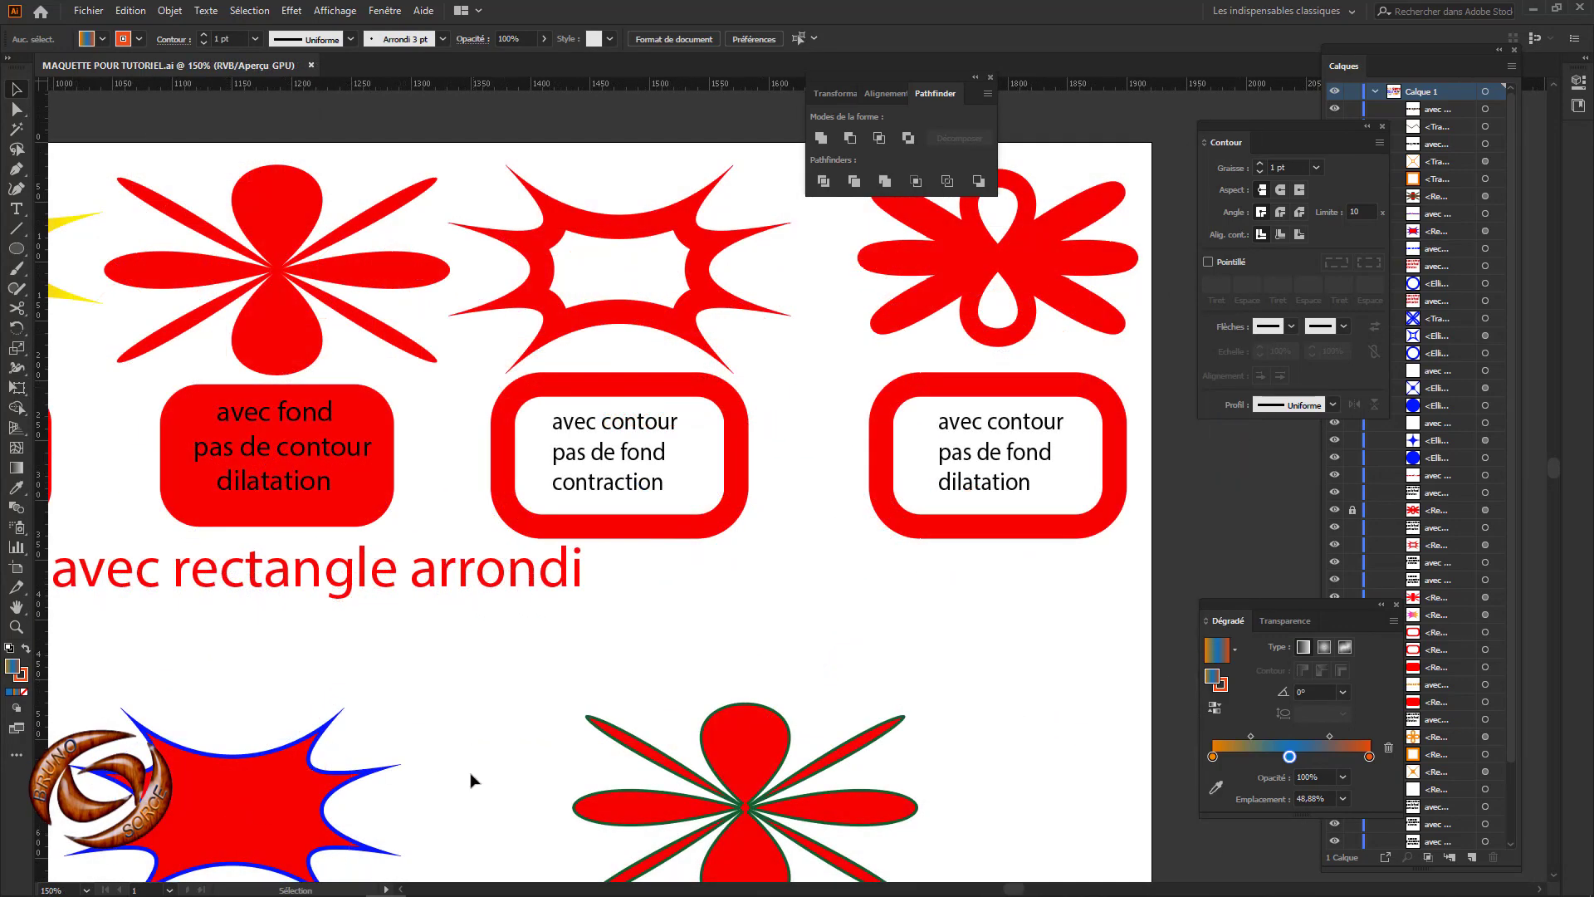
Step: Examine the sample shapes labelled "avec fond et contour" and "avec pathfinder" beside the source frame
{"action": "left_click_drag", "start_coordinate": [471, 772], "coordinate": [612, 466]}
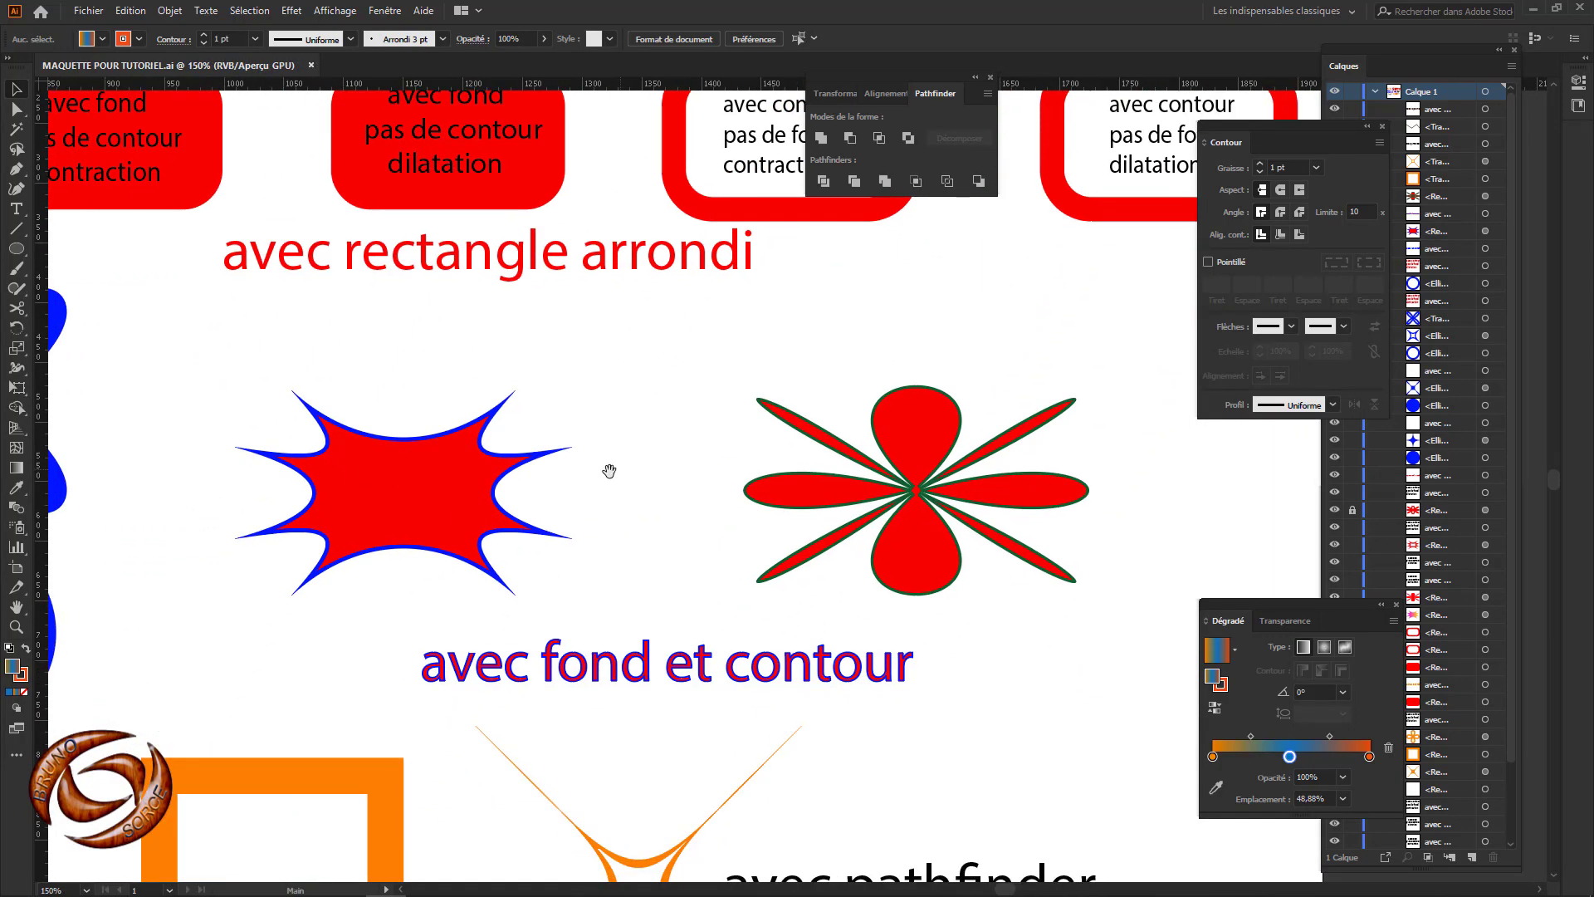
{"action": "left_click", "coordinate": [349, 491]}
{"action": "left_click", "coordinate": [624, 583]}
{"action": "left_click", "coordinate": [922, 445]}
{"action": "left_click", "coordinate": [647, 726]}
{"action": "left_click_drag", "start_coordinate": [648, 726], "coordinate": [665, 357]}
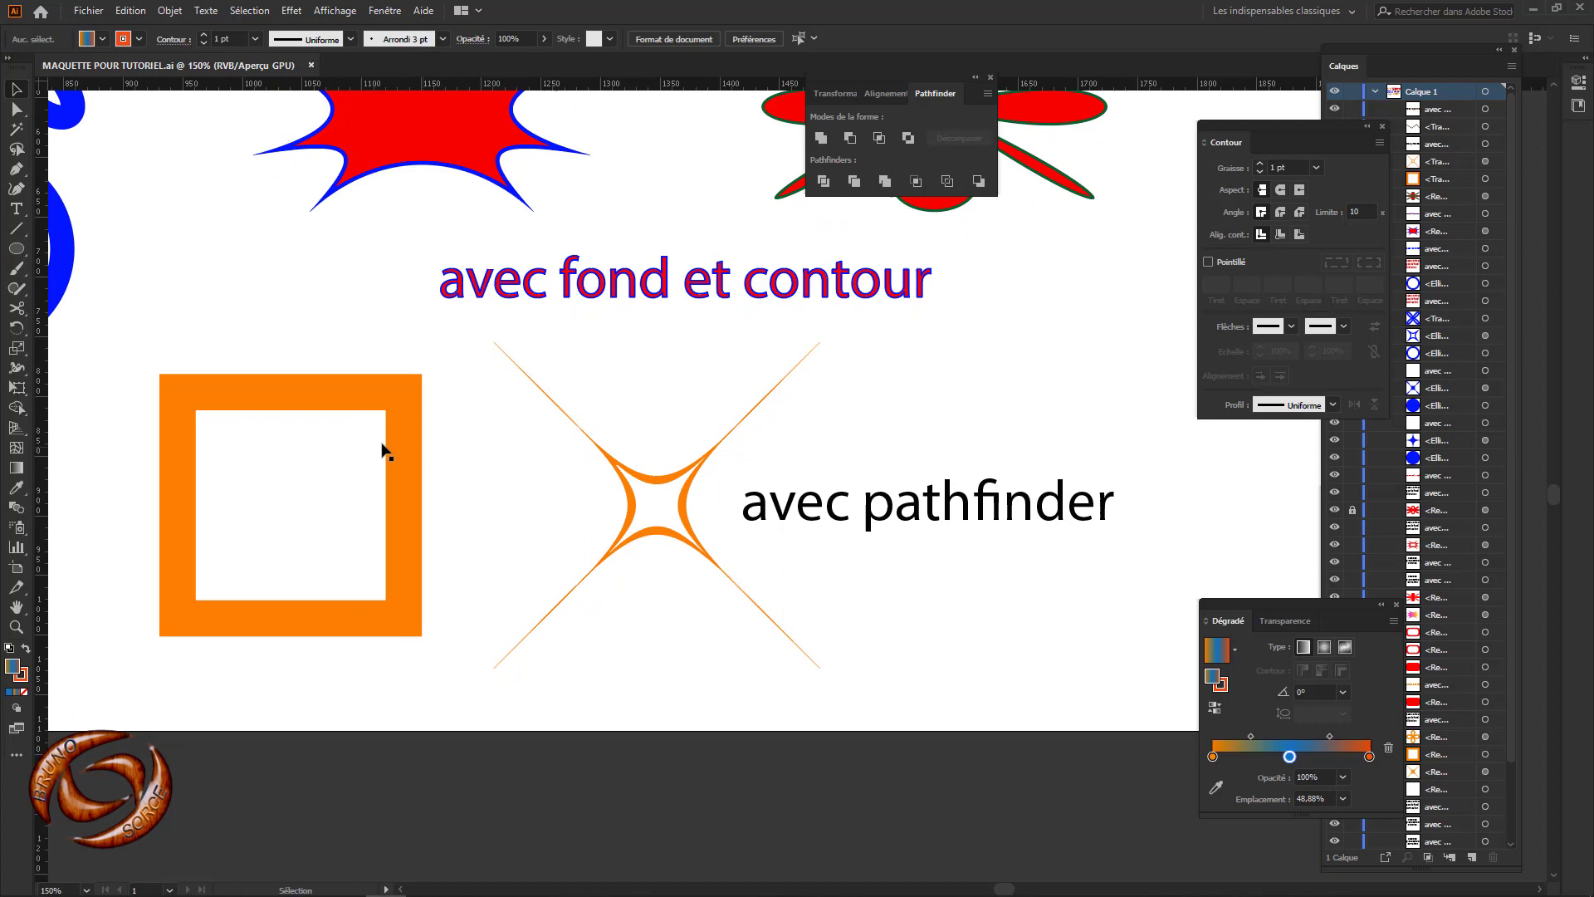
{"action": "left_click", "coordinate": [341, 407]}
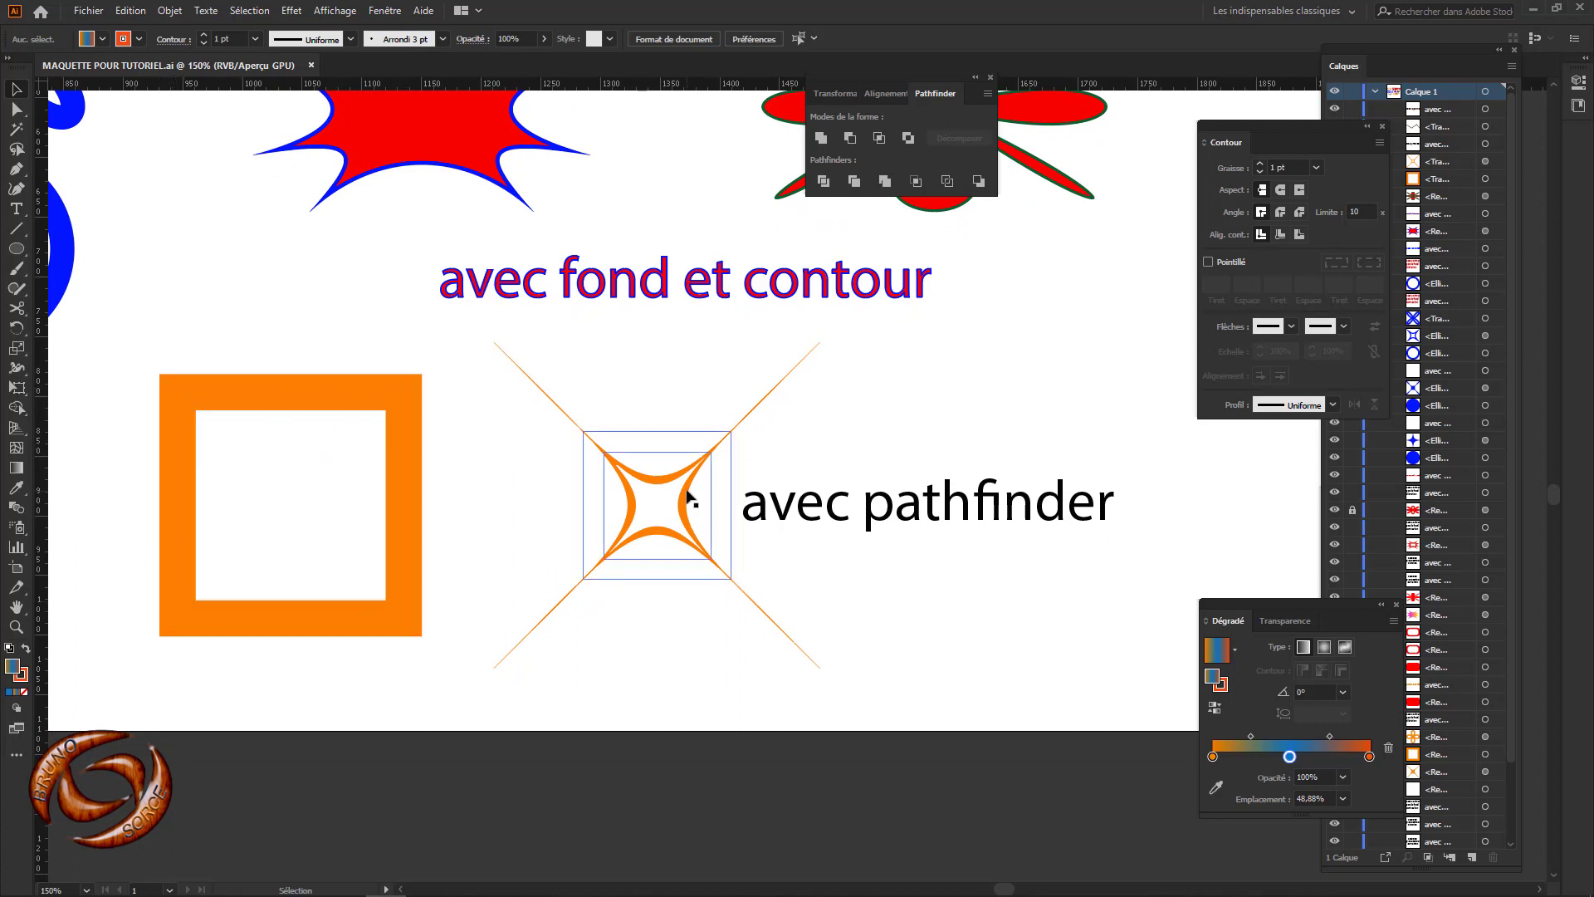
Step: Compare the contracted star made from the stroked square with the star labelled "avec pathfinder"
{"action": "left_click_drag", "start_coordinate": [360, 311], "coordinate": [734, 615]}
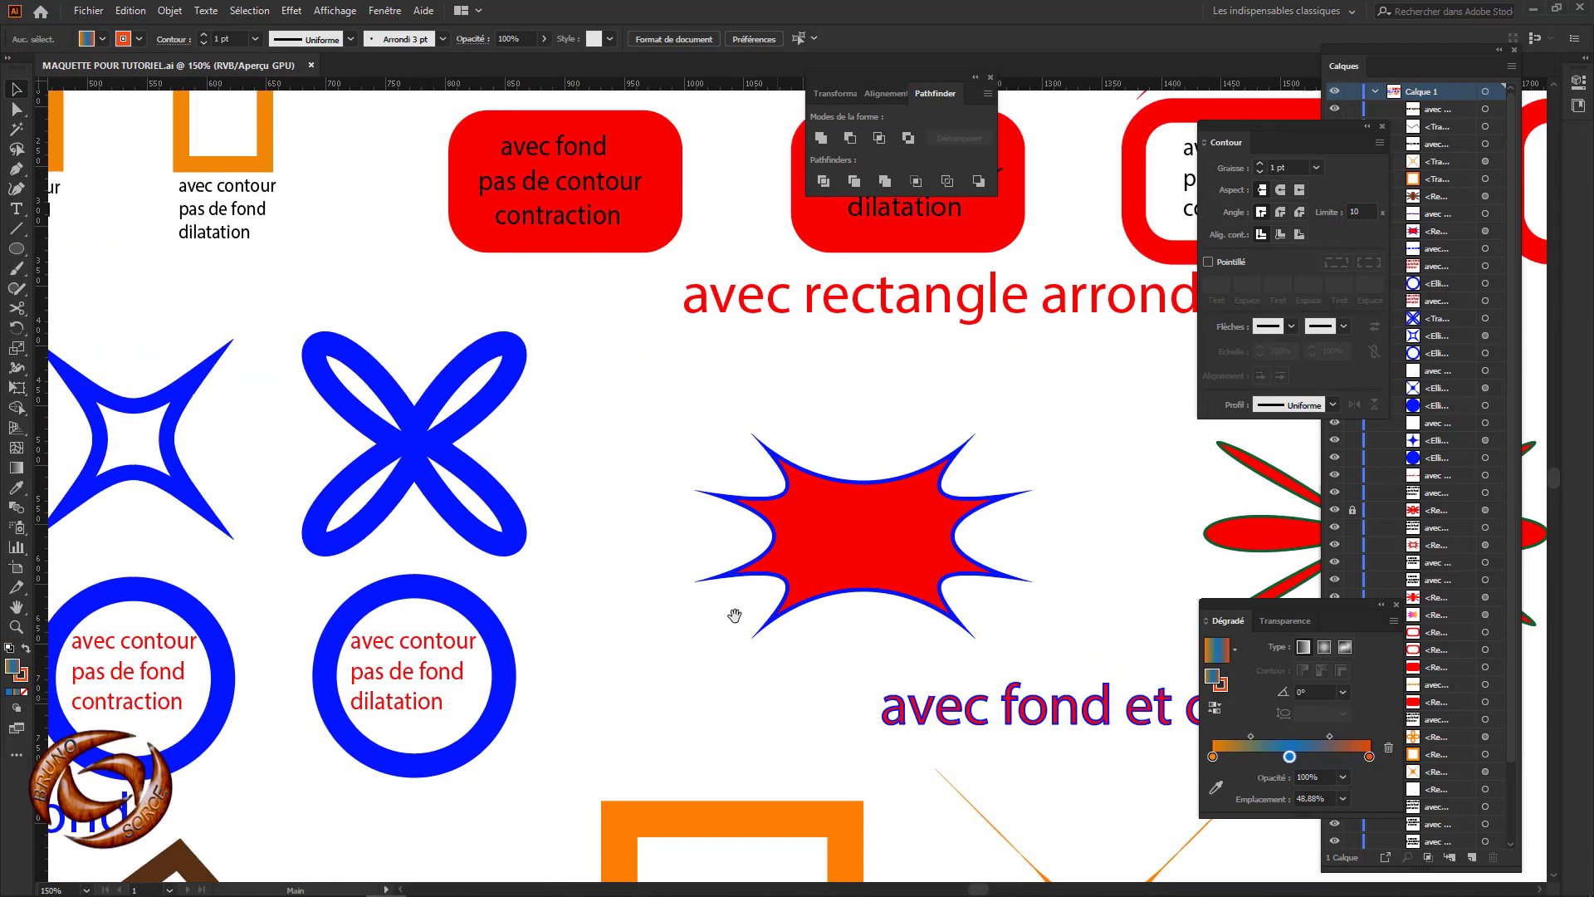
{"action": "left_click_drag", "start_coordinate": [335, 274], "coordinate": [598, 428]}
{"action": "left_click", "coordinate": [560, 401]}
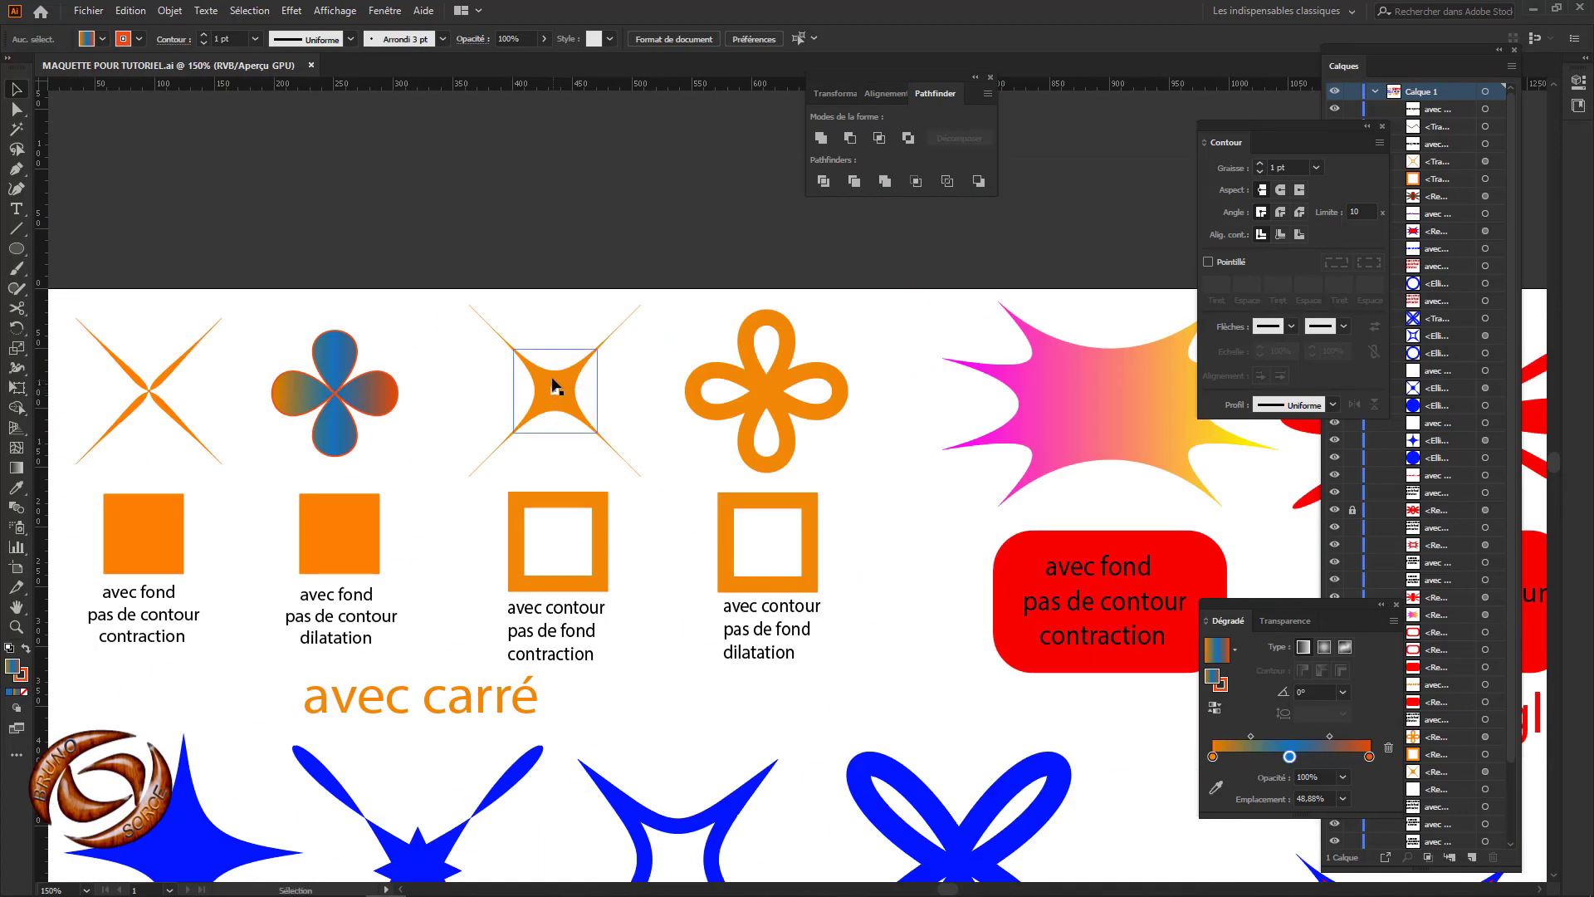
{"action": "left_click", "coordinate": [536, 482]}
{"action": "left_click", "coordinate": [536, 378]}
{"action": "left_click_drag", "start_coordinate": [822, 684], "coordinate": [307, 261]}
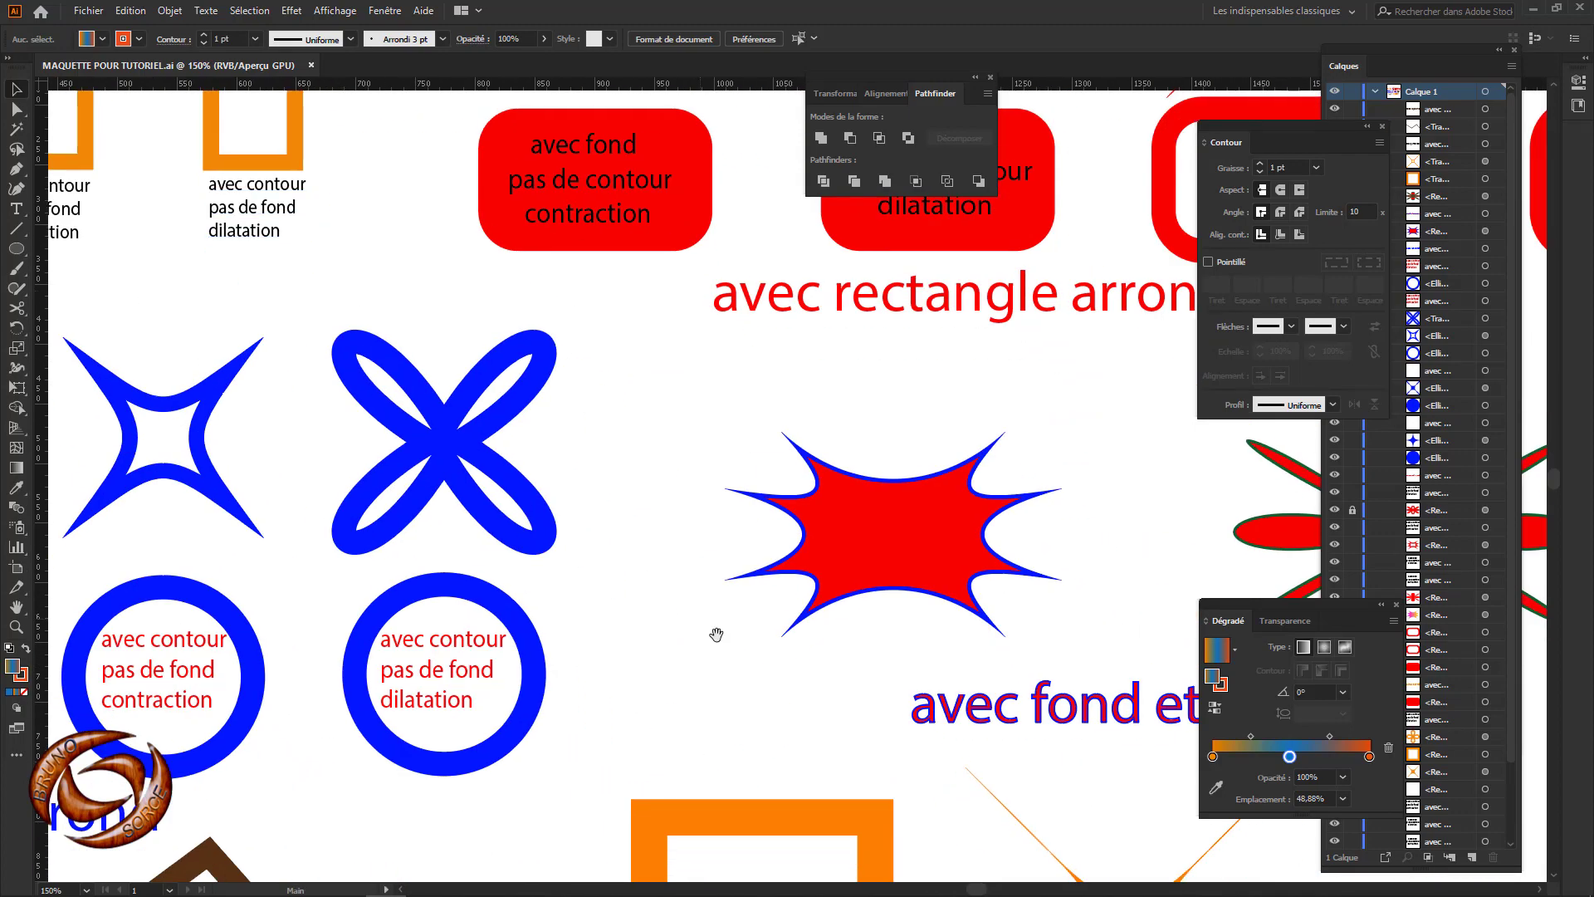
{"action": "left_click_drag", "start_coordinate": [717, 635], "coordinate": [327, 192]}
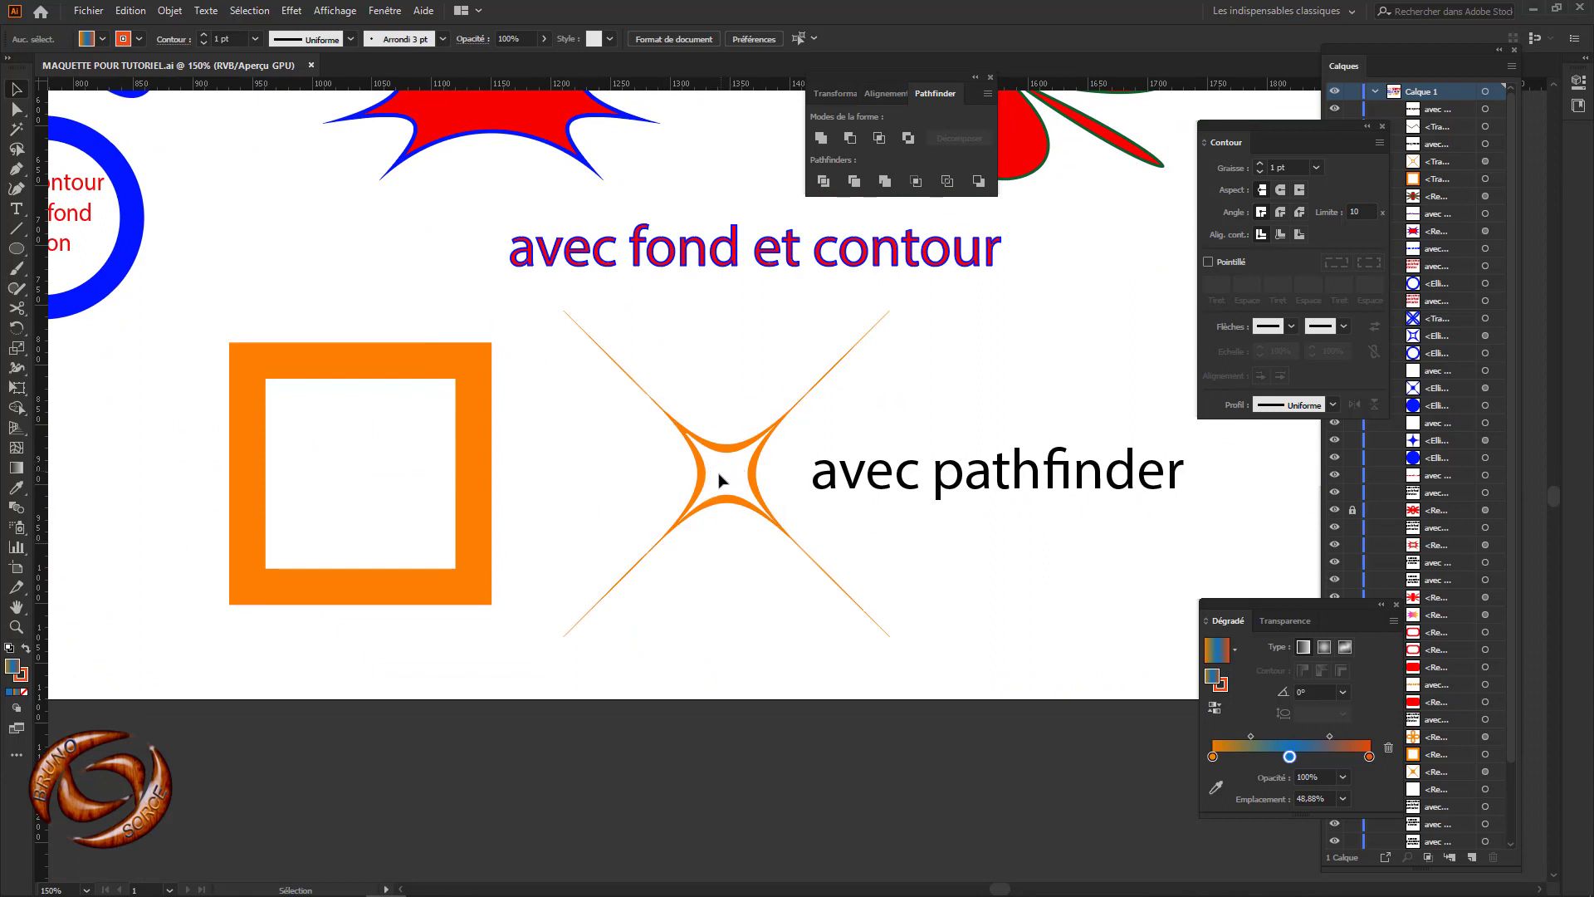
{"action": "left_click", "coordinate": [739, 453]}
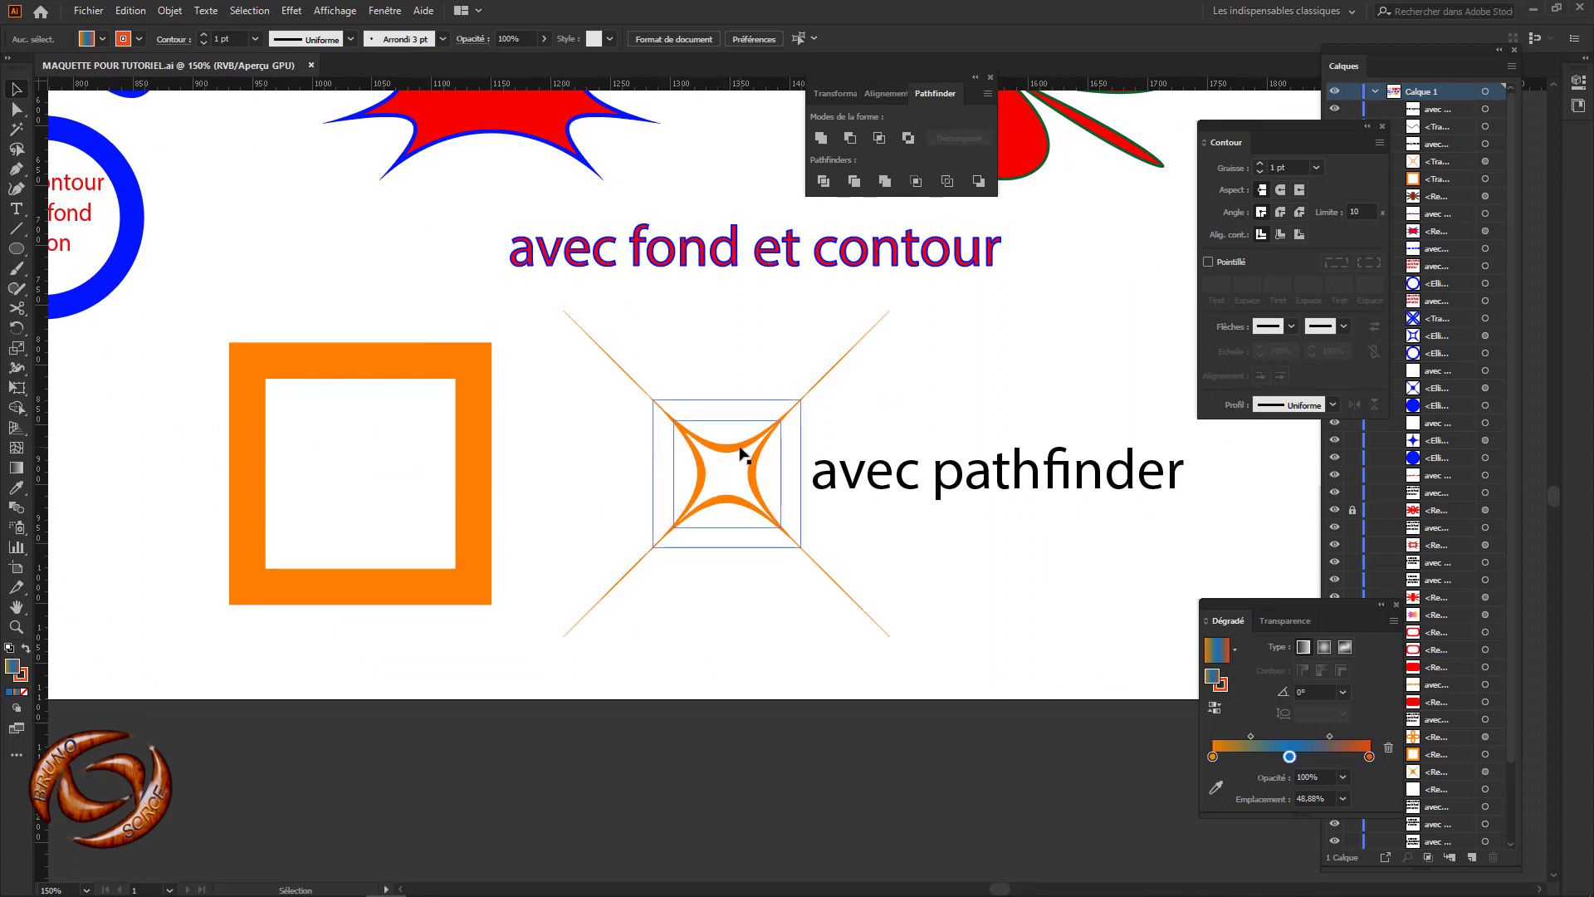
{"action": "left_click_drag", "start_coordinate": [729, 445], "coordinate": [720, 488]}
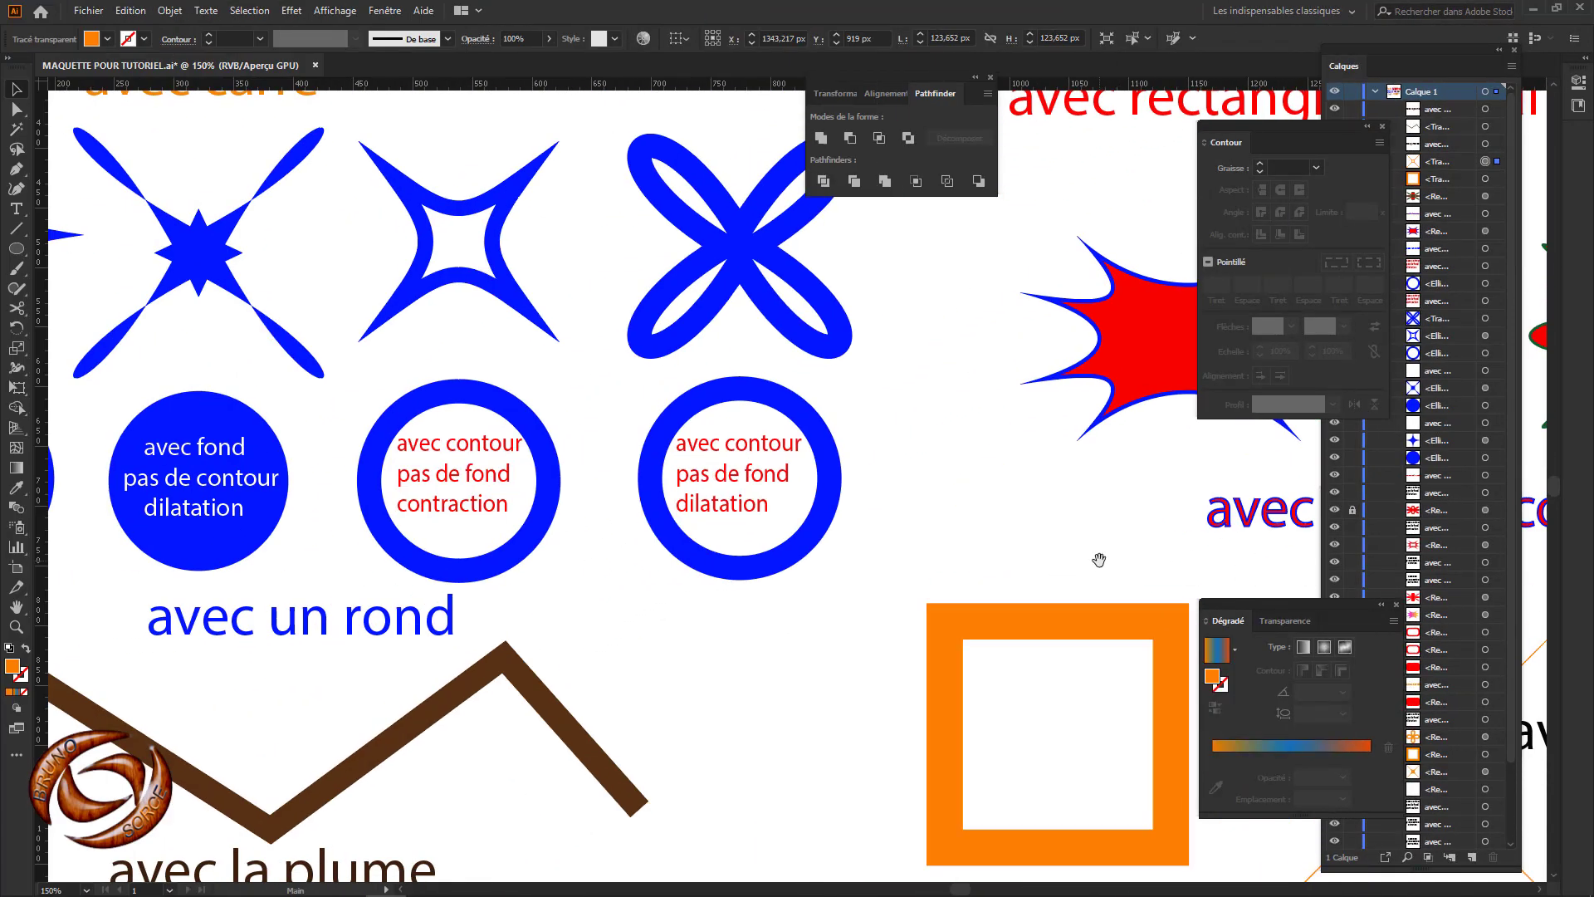
{"action": "left_click_drag", "start_coordinate": [719, 603], "coordinate": [946, 656]}
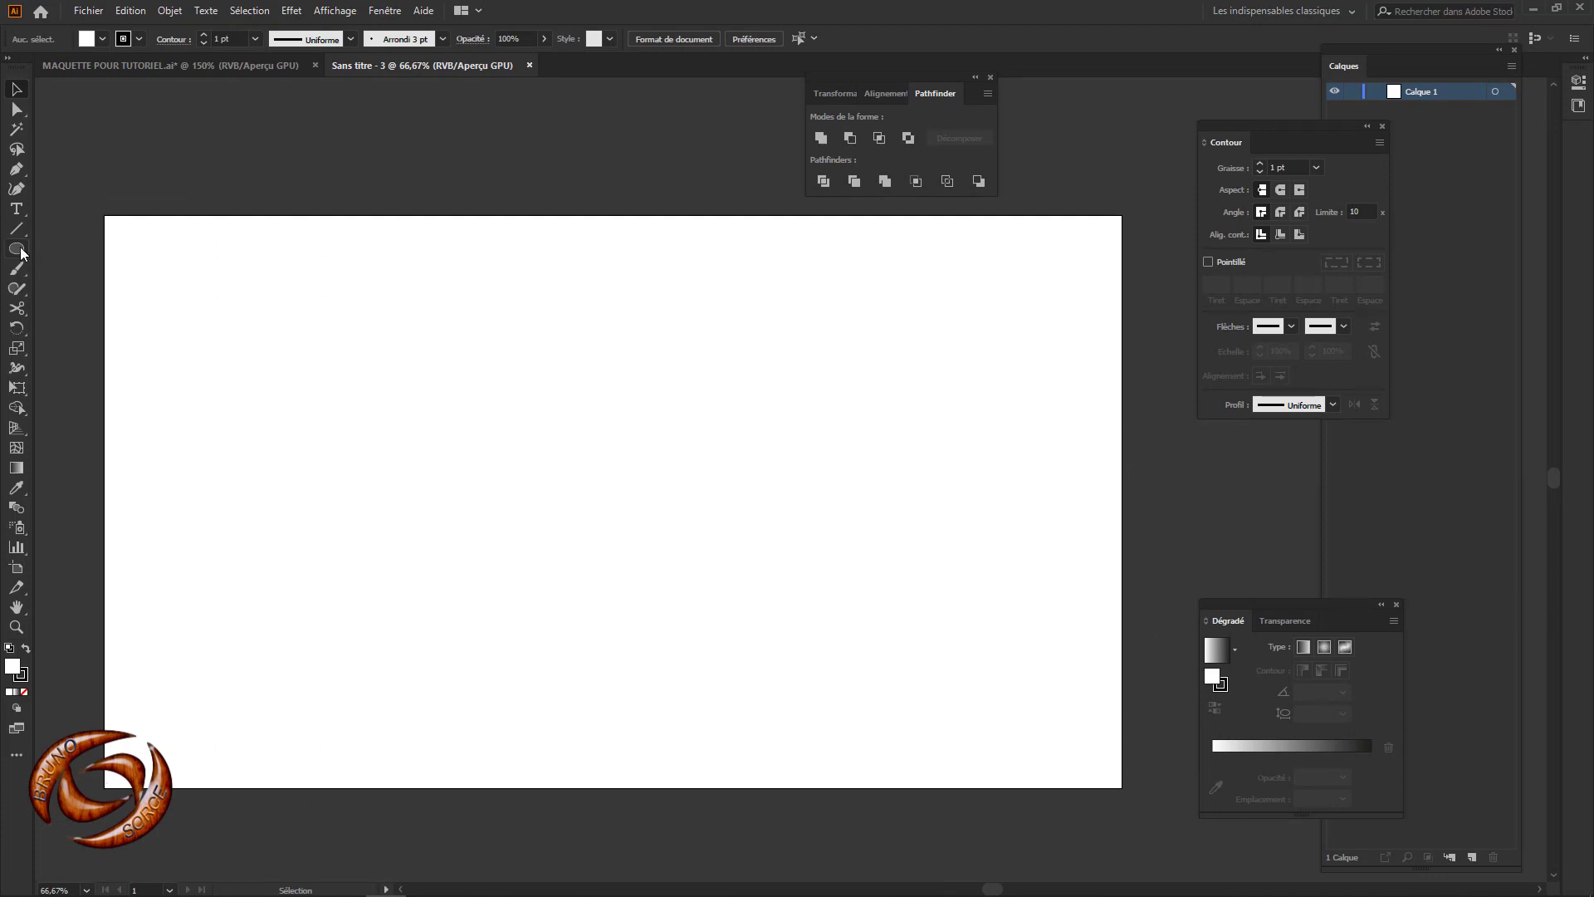
Step: Draw a square about 312 px wide on the blank artboard with the Rectangle tool
{"action": "left_click_drag", "start_coordinate": [21, 253], "coordinate": [41, 248]}
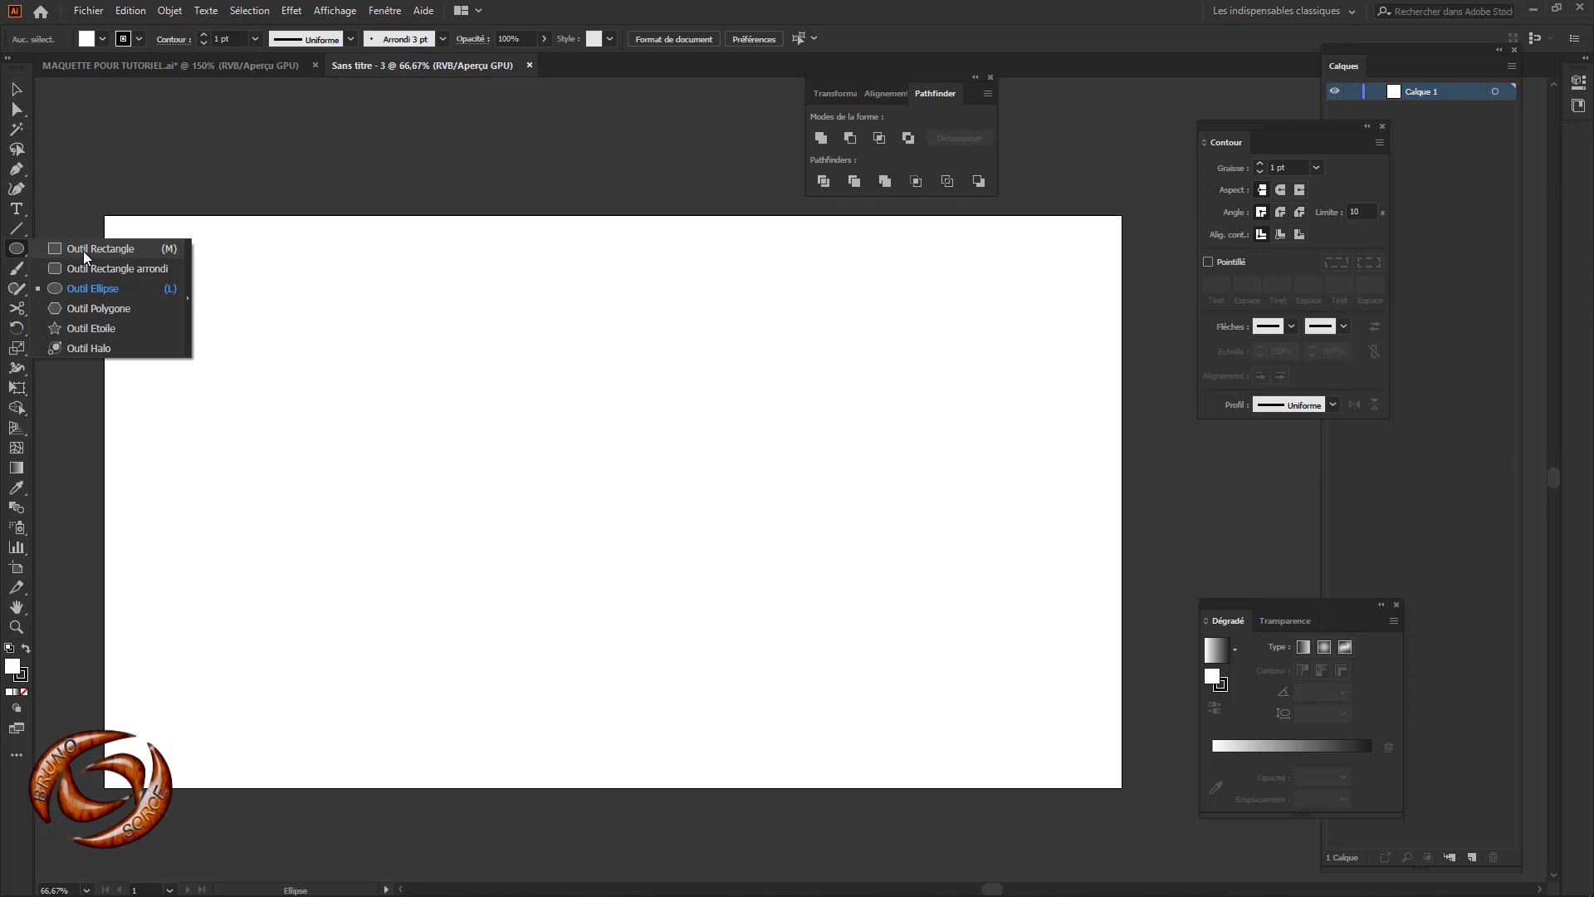
{"action": "left_click", "coordinate": [83, 251]}
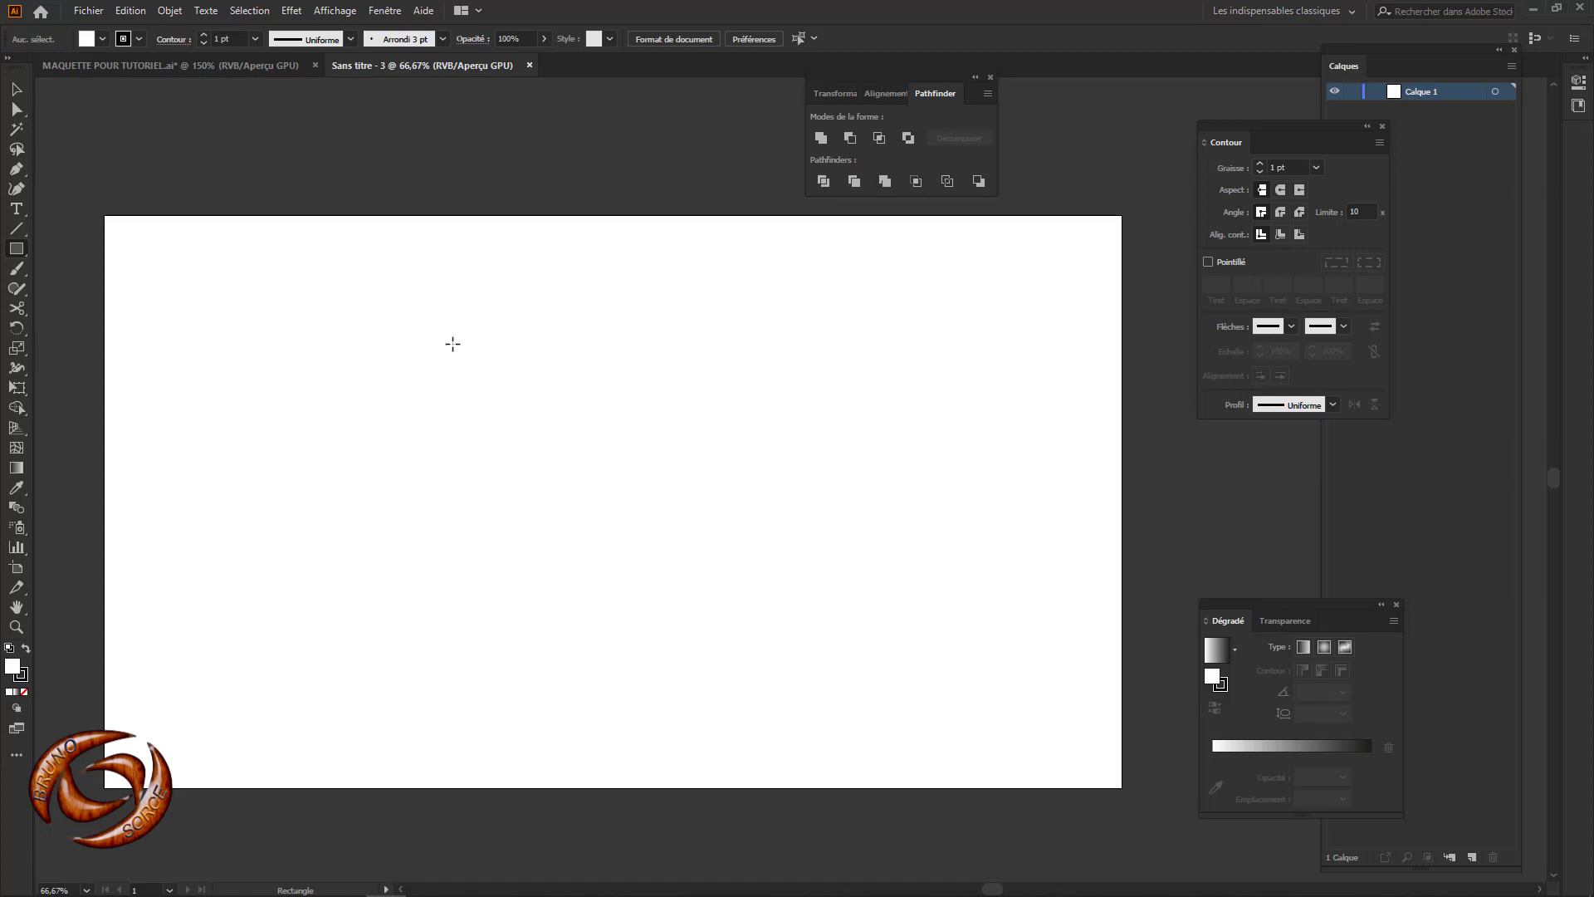
{"action": "left_click_drag", "start_coordinate": [446, 336], "coordinate": [518, 502]}
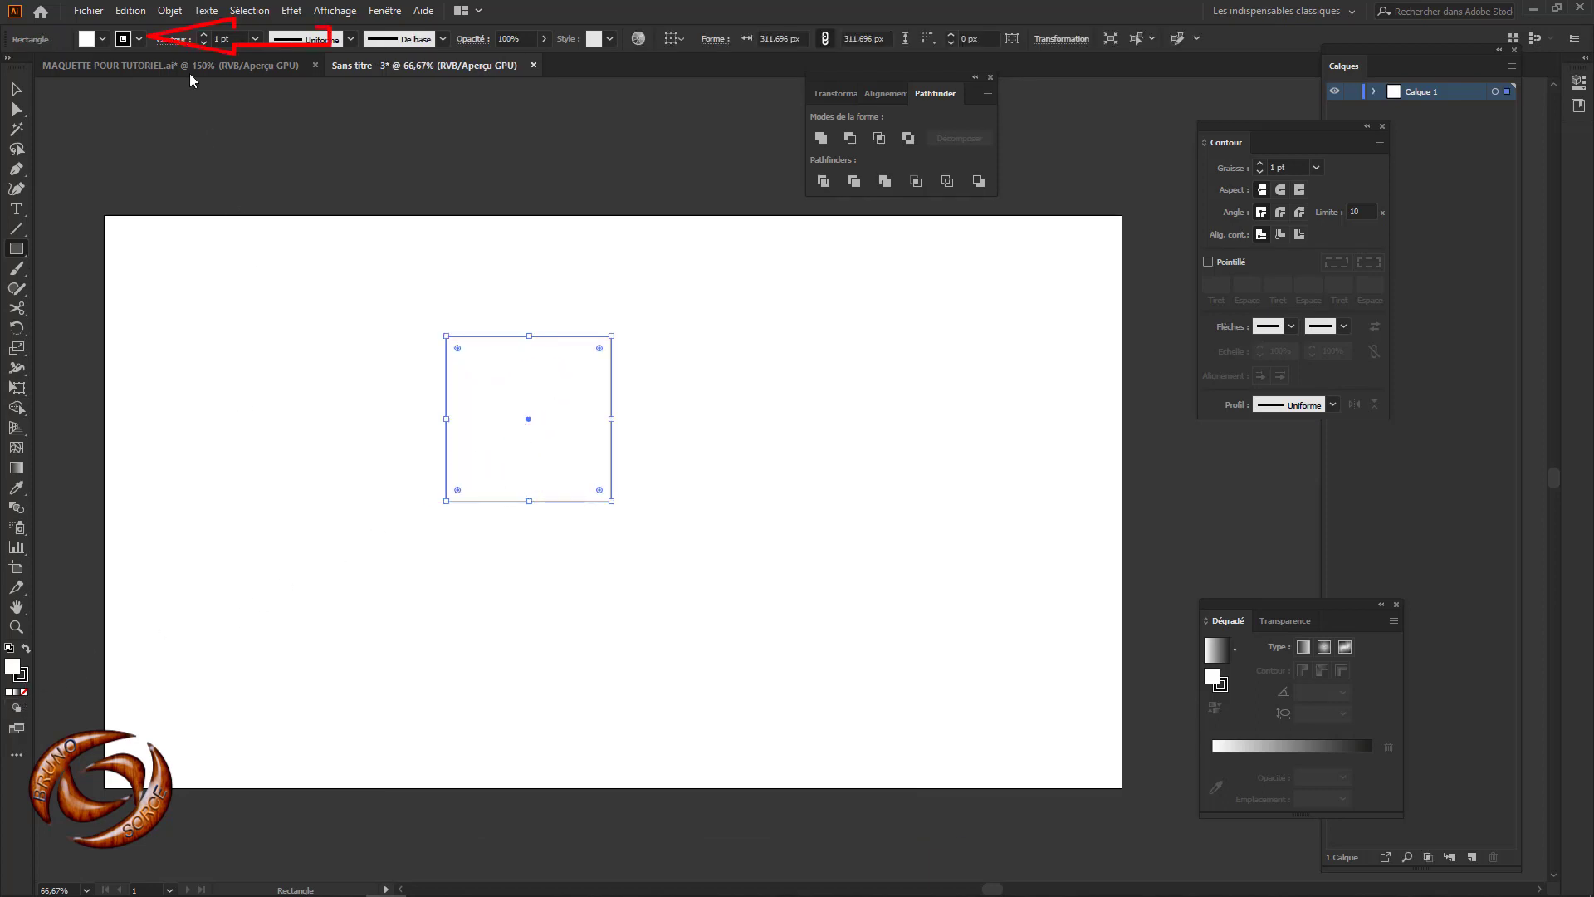
Step: Remove the square's stroke and give it a red fill
{"action": "left_click", "coordinate": [140, 39]}
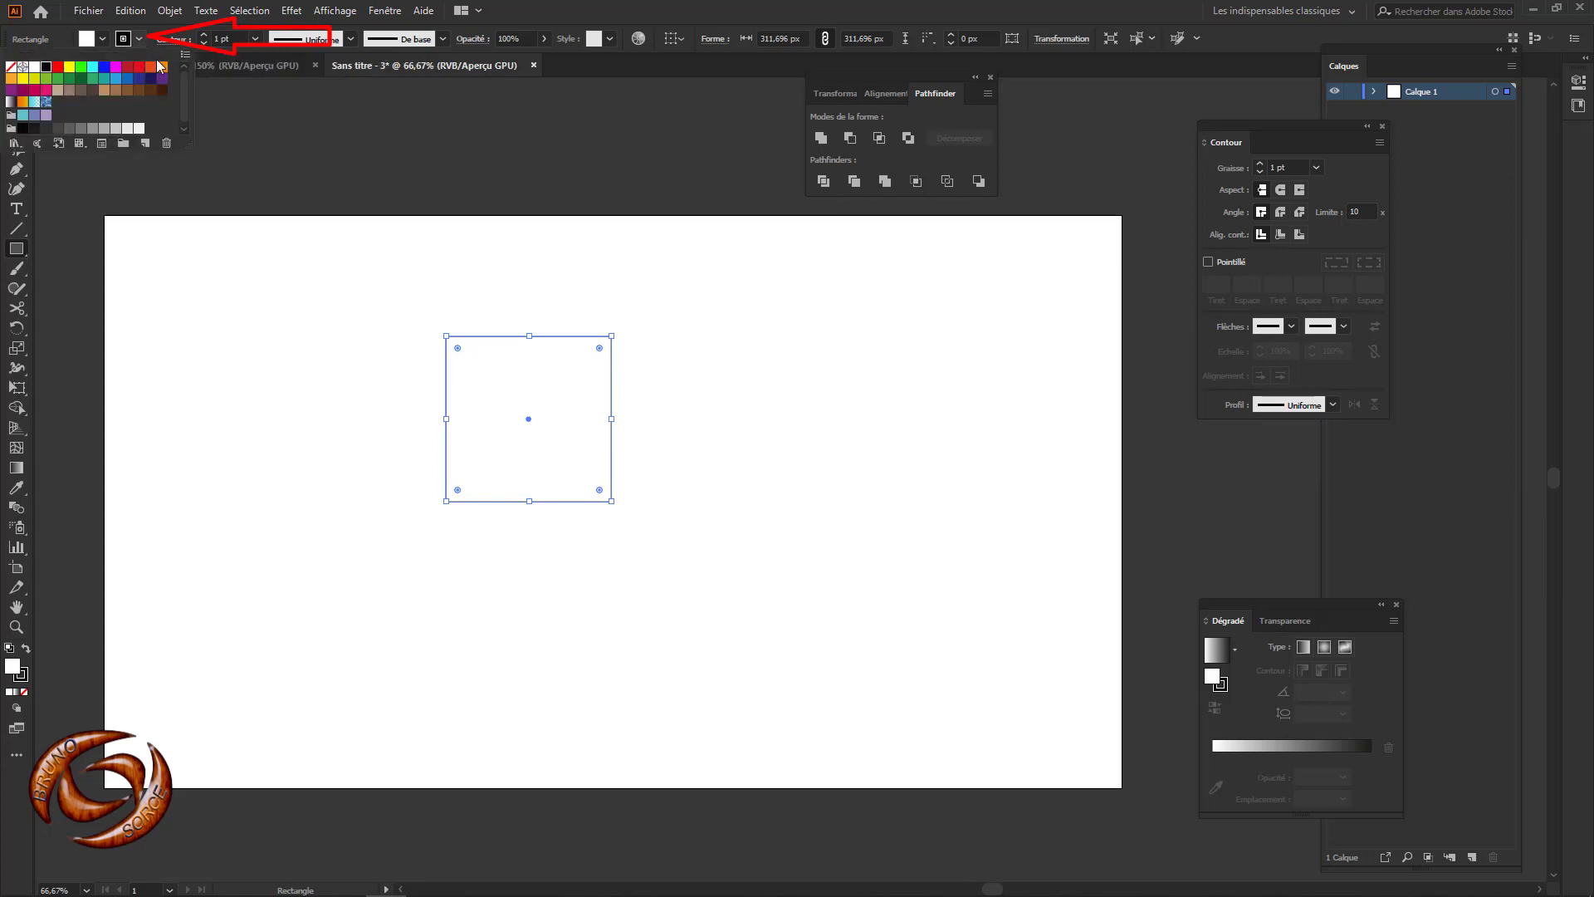
{"action": "left_click", "coordinate": [11, 70]}
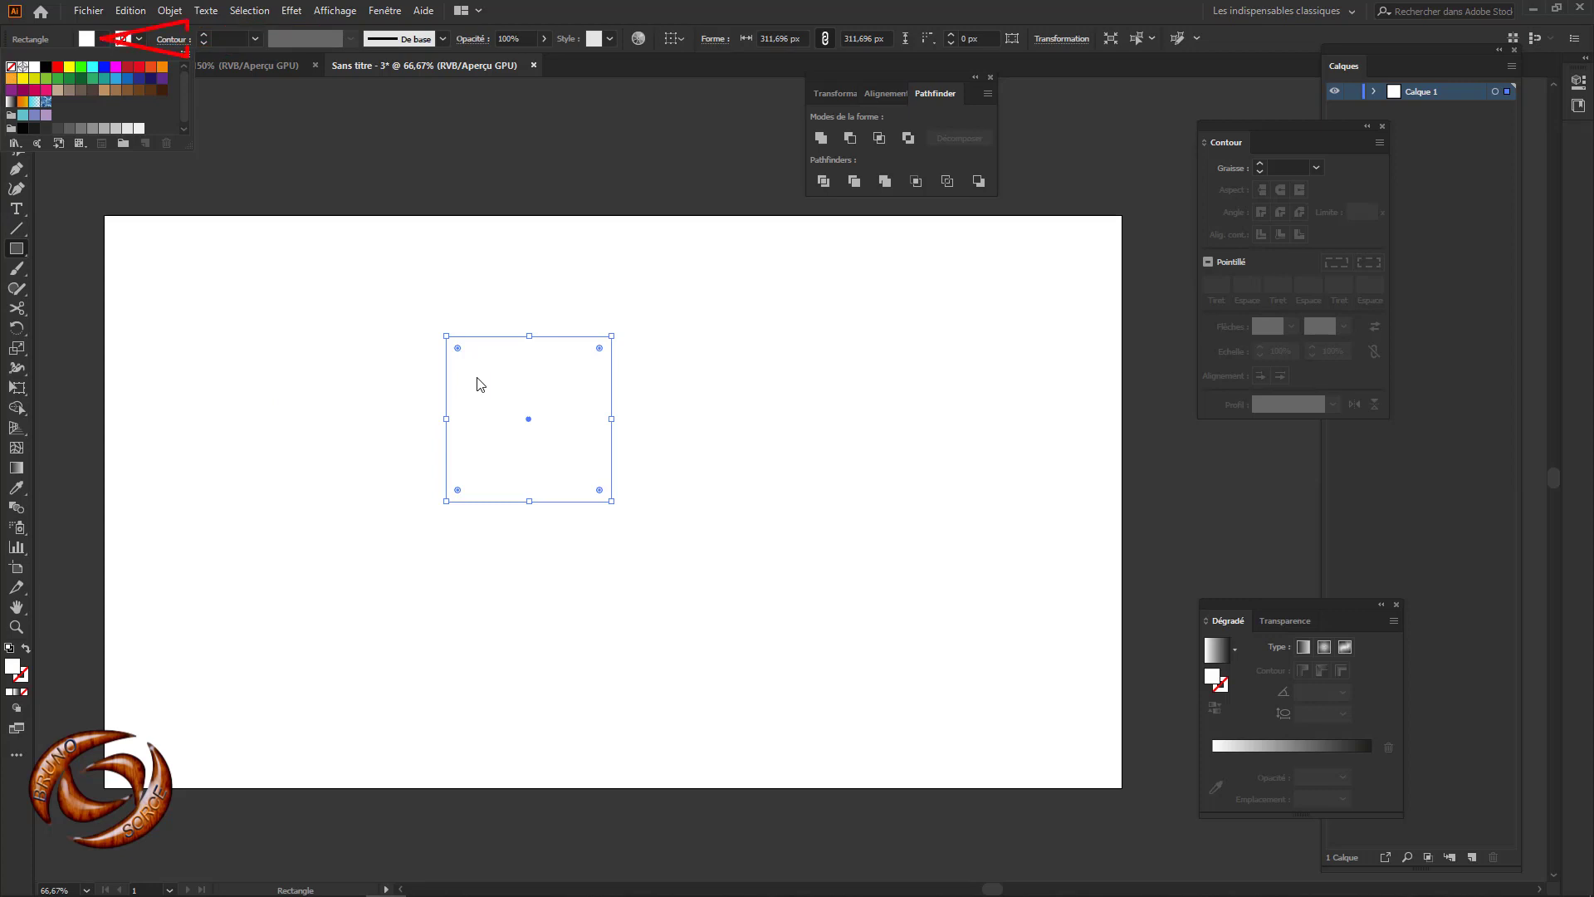
{"action": "left_click", "coordinate": [89, 39]}
{"action": "left_click", "coordinate": [89, 39]}
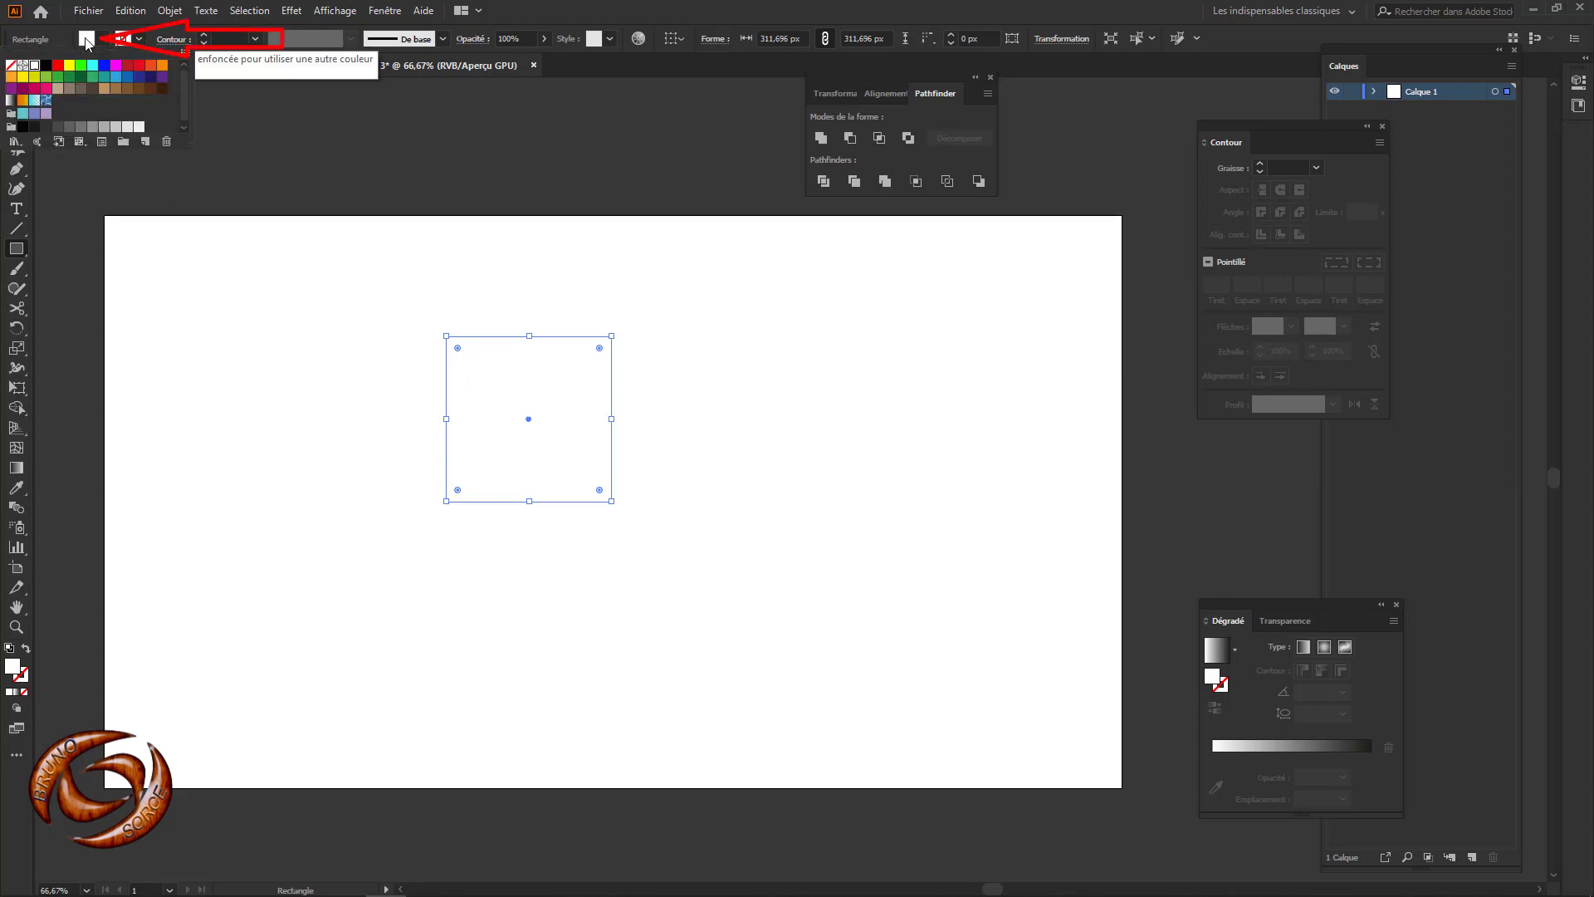
{"action": "left_click", "coordinate": [58, 67]}
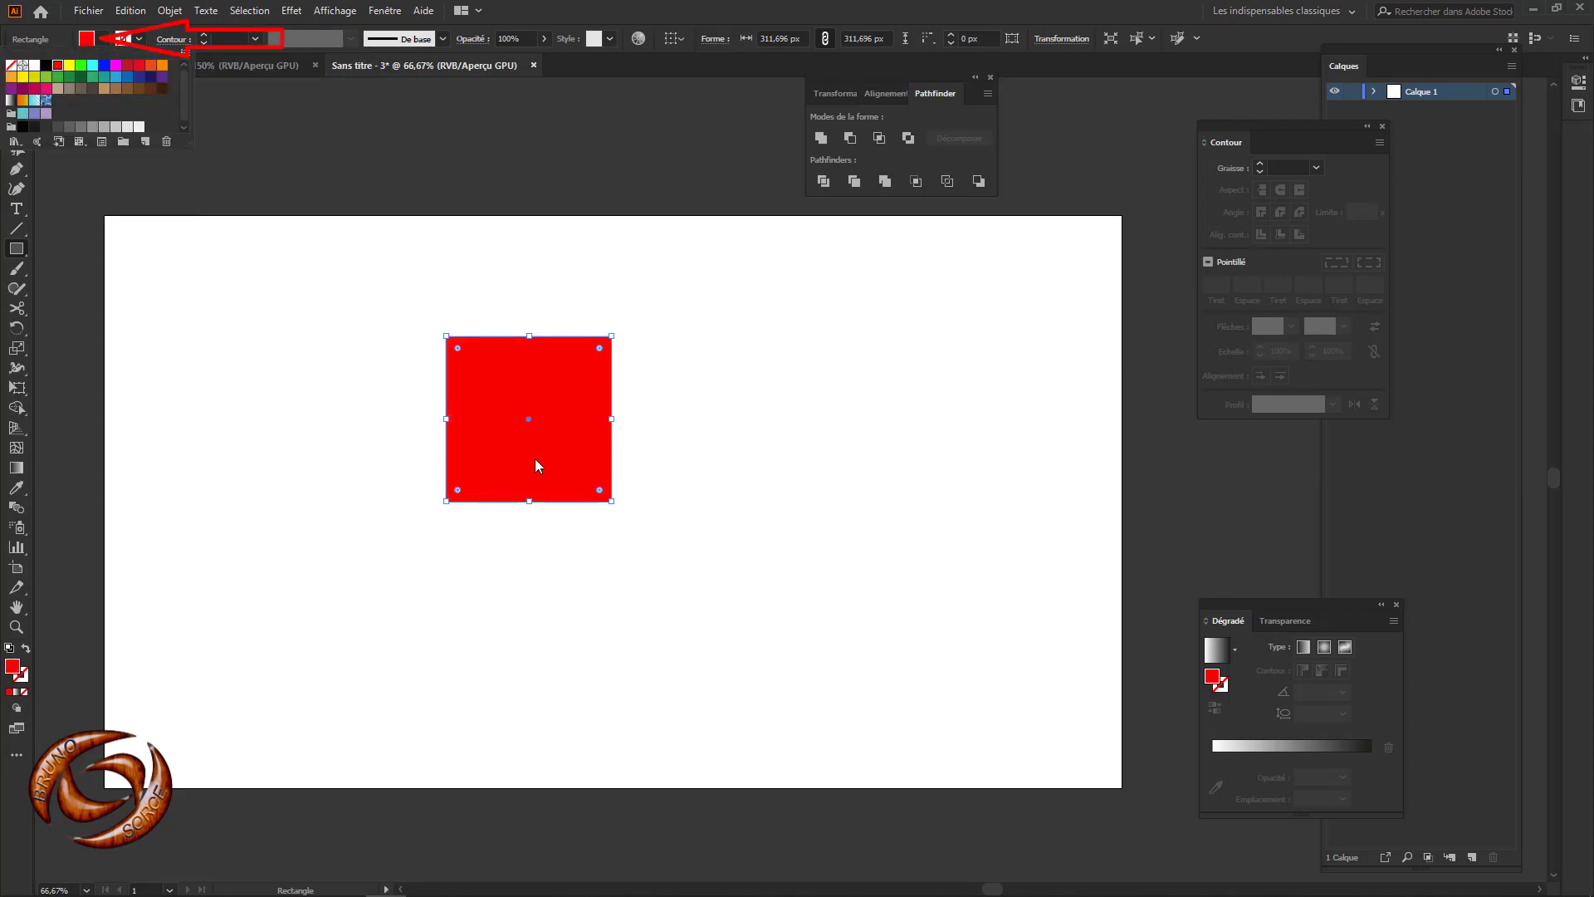
{"action": "key", "text": "Escape"}
Step: Move the red square down and to the right, near the middle of the artboard
{"action": "key", "text": "v"}
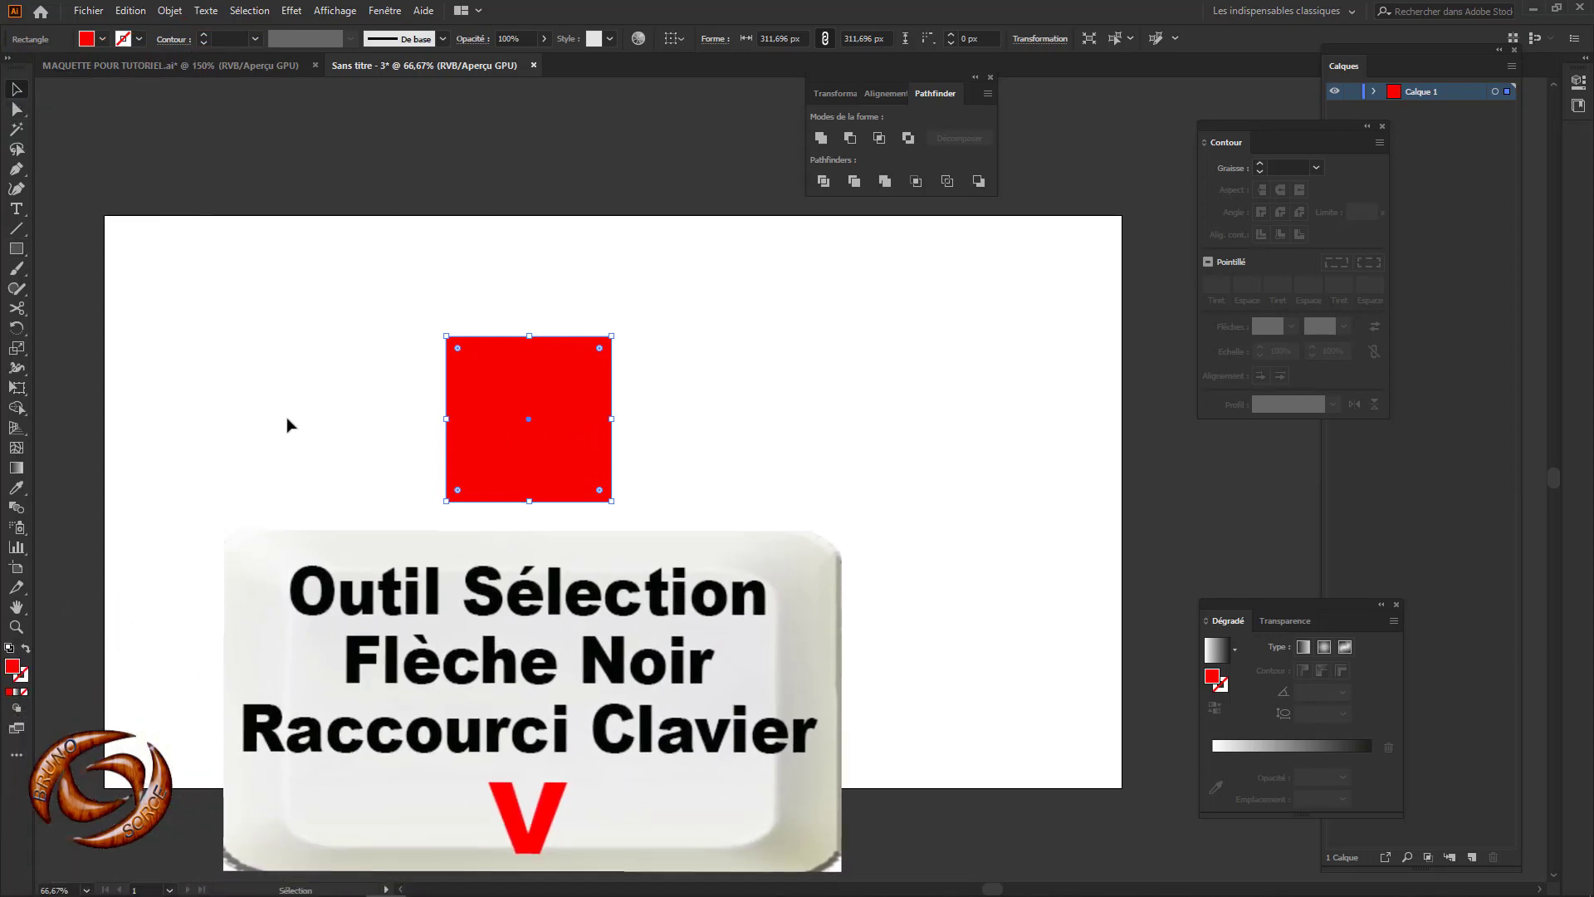
{"action": "left_click_drag", "start_coordinate": [520, 386], "coordinate": [581, 468]}
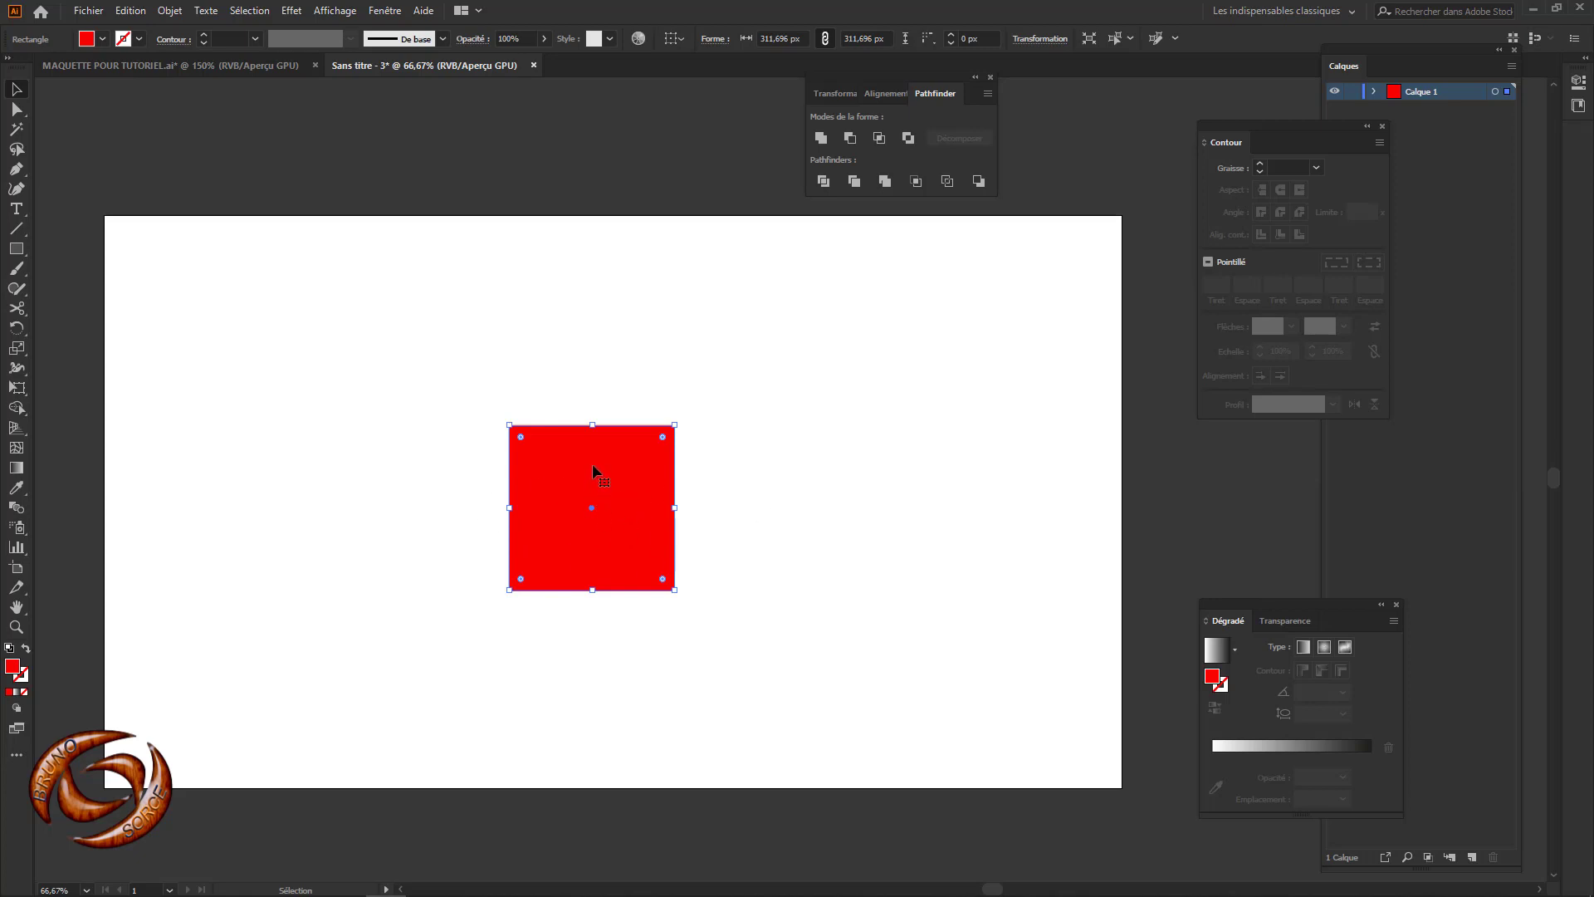
Step: Copy the red square, paste an ordinary duplicate and delete that duplicate
{"action": "left_click", "coordinate": [137, 13]}
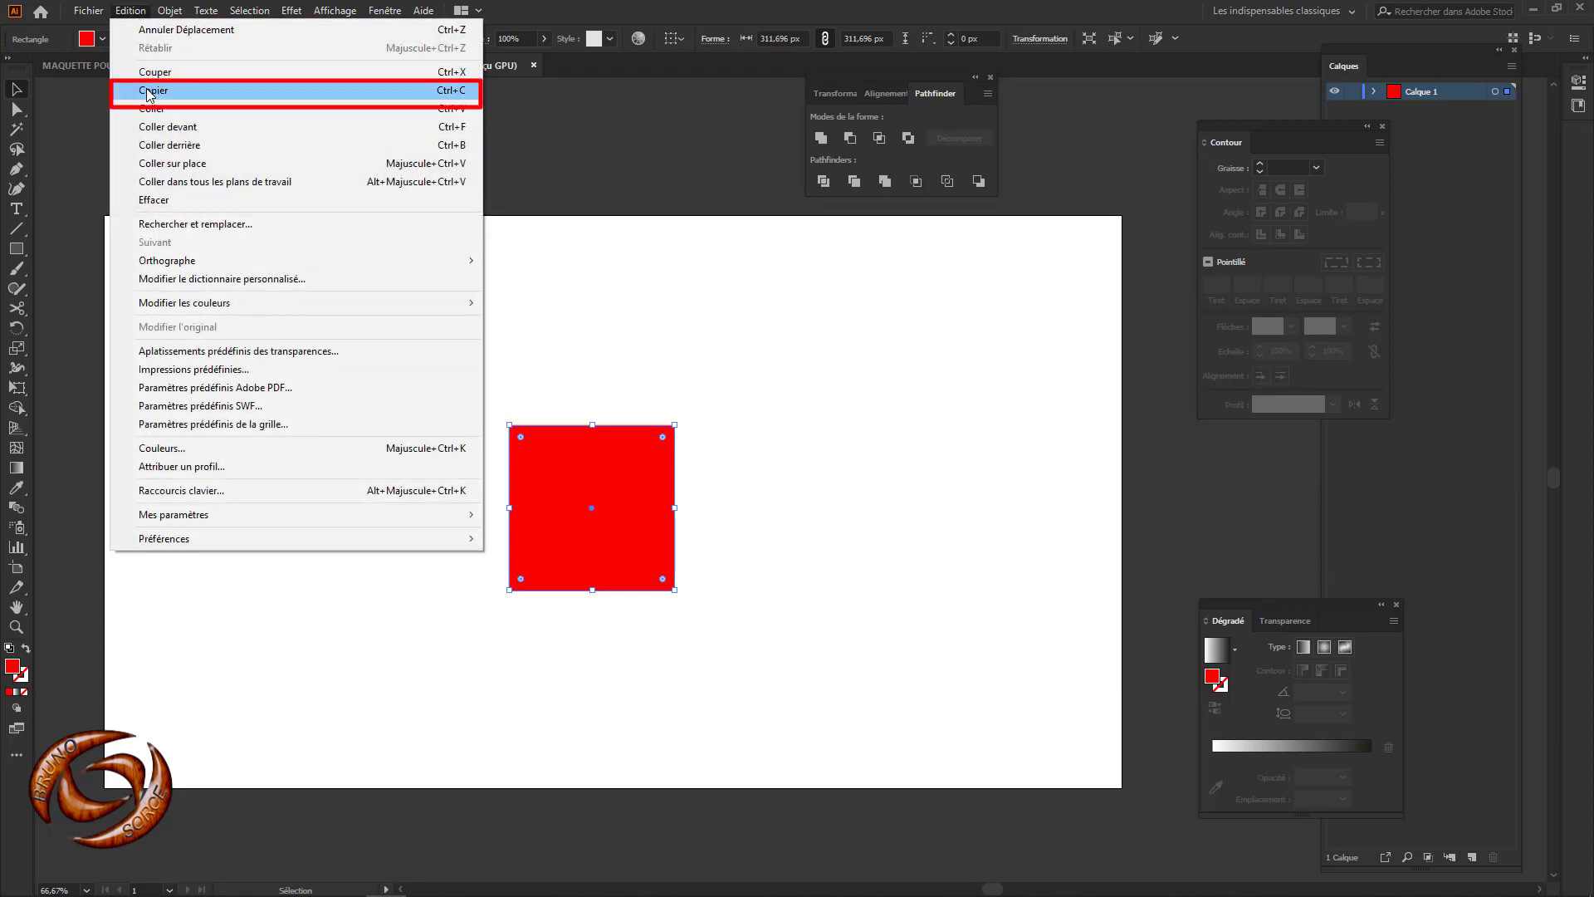
{"action": "left_click", "coordinate": [150, 91]}
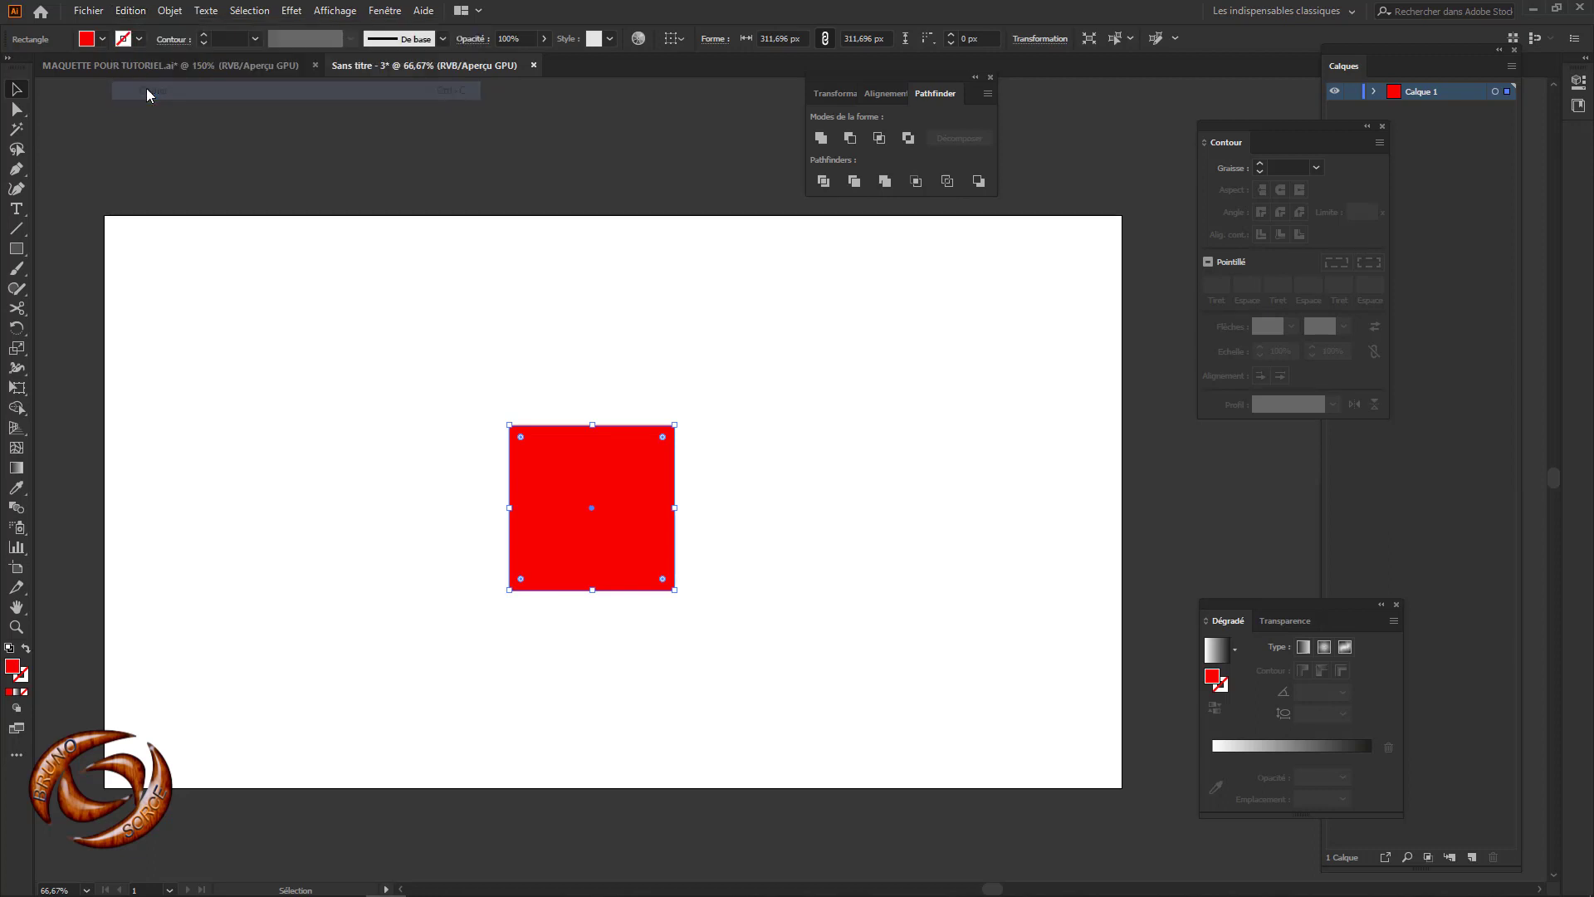
{"action": "left_click", "coordinate": [127, 15]}
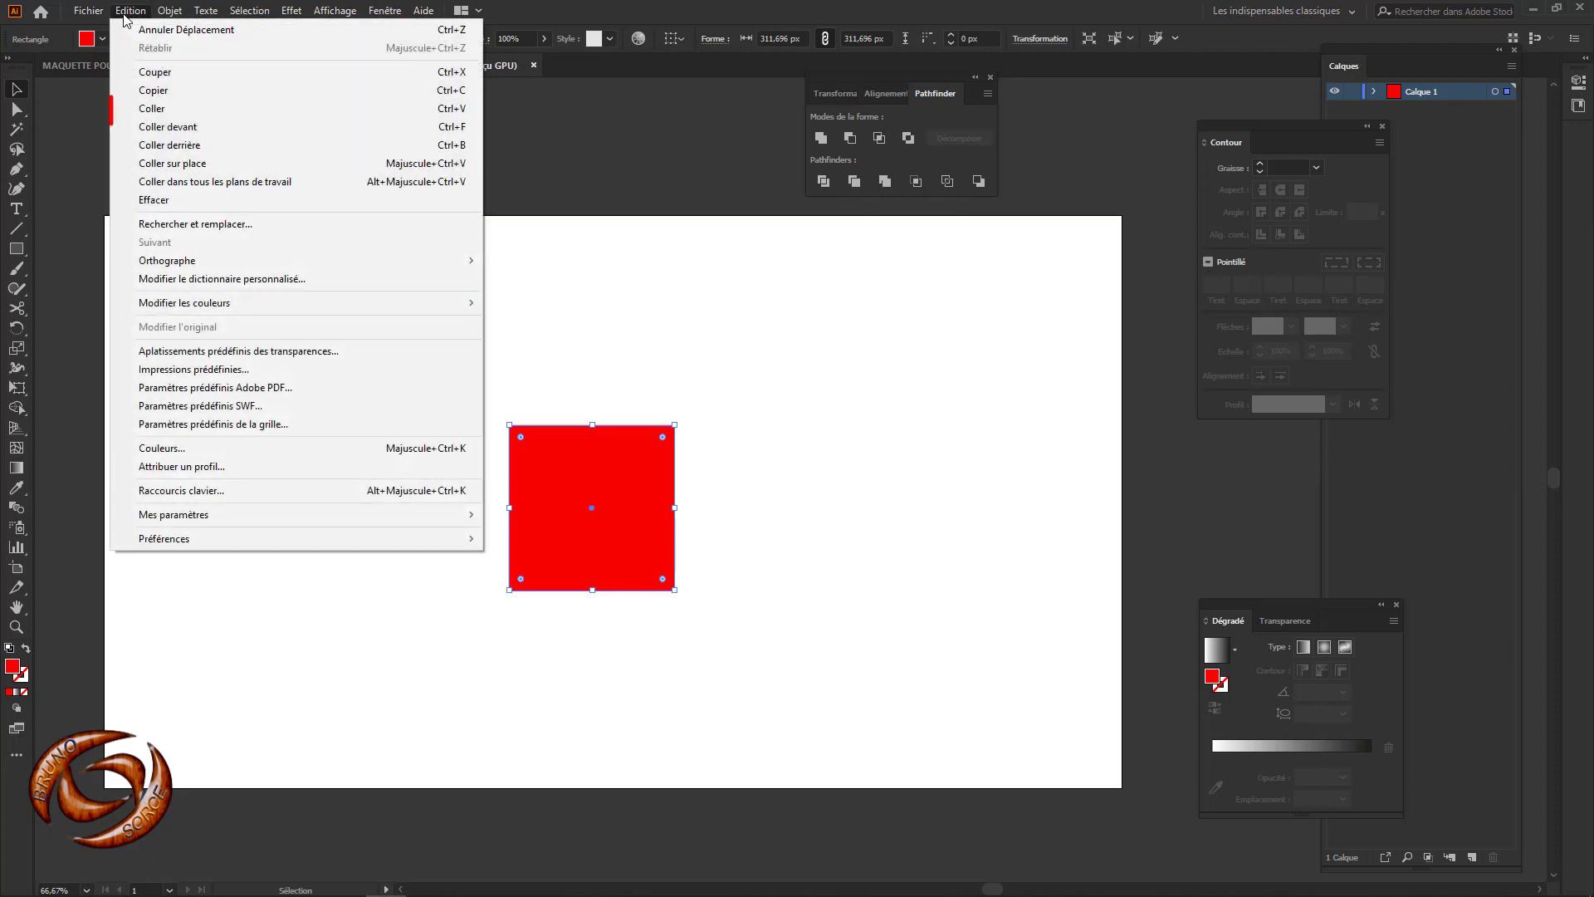
{"action": "left_click", "coordinate": [148, 108]}
{"action": "left_click_drag", "start_coordinate": [806, 433], "coordinate": [830, 341]}
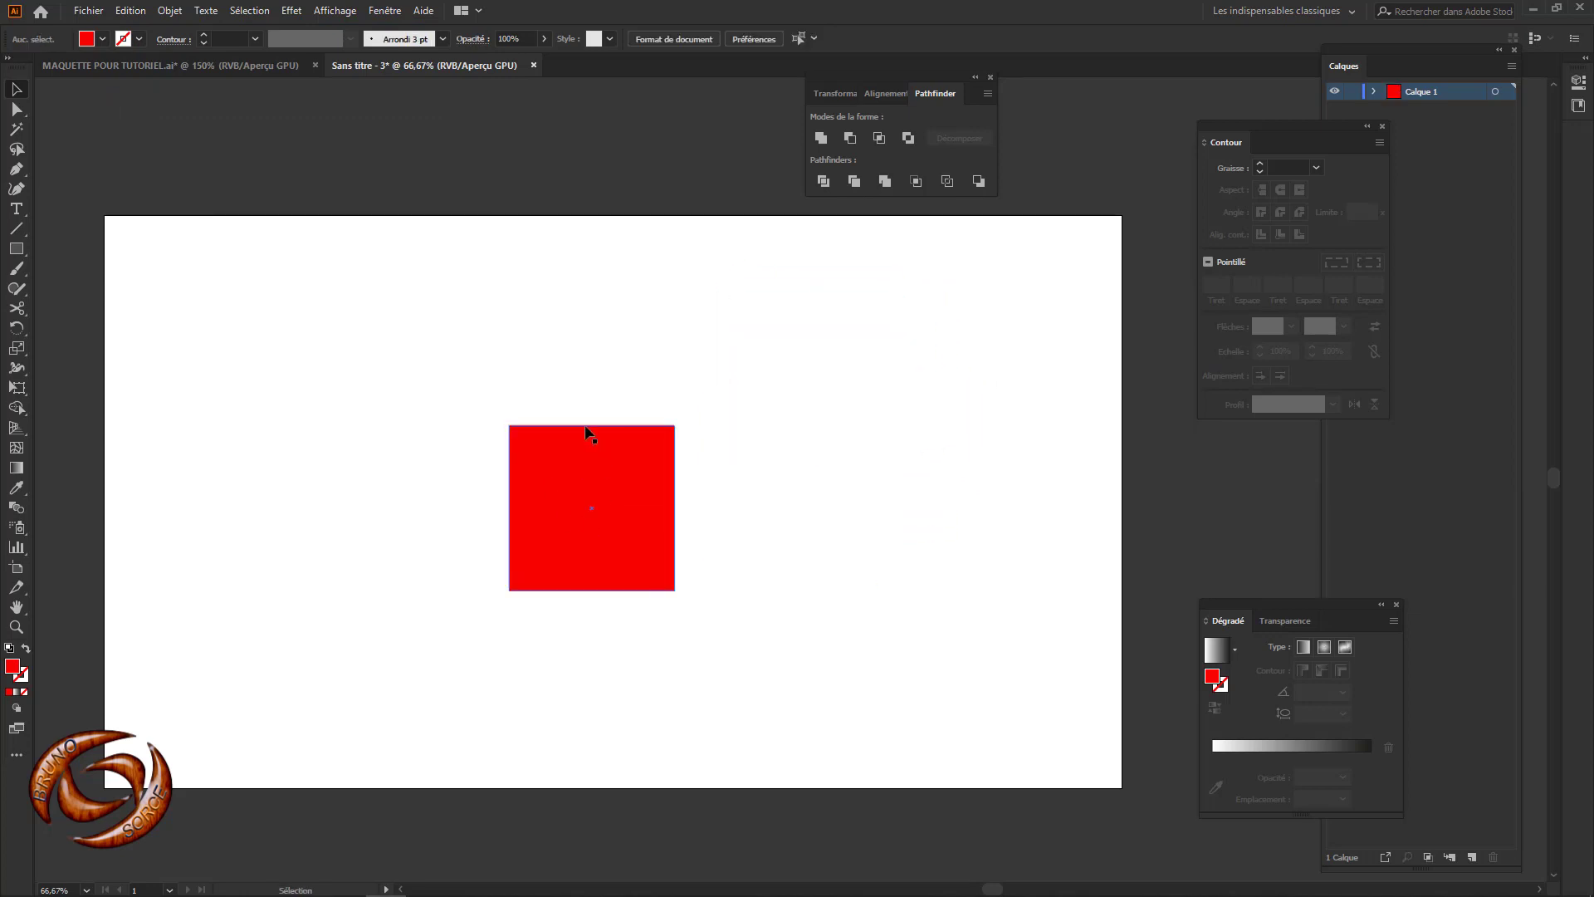
{"action": "left_click", "coordinate": [564, 651]}
Step: Copy the red square, paste it in place and fill the pasted copy with bright green
{"action": "left_click", "coordinate": [578, 478]}
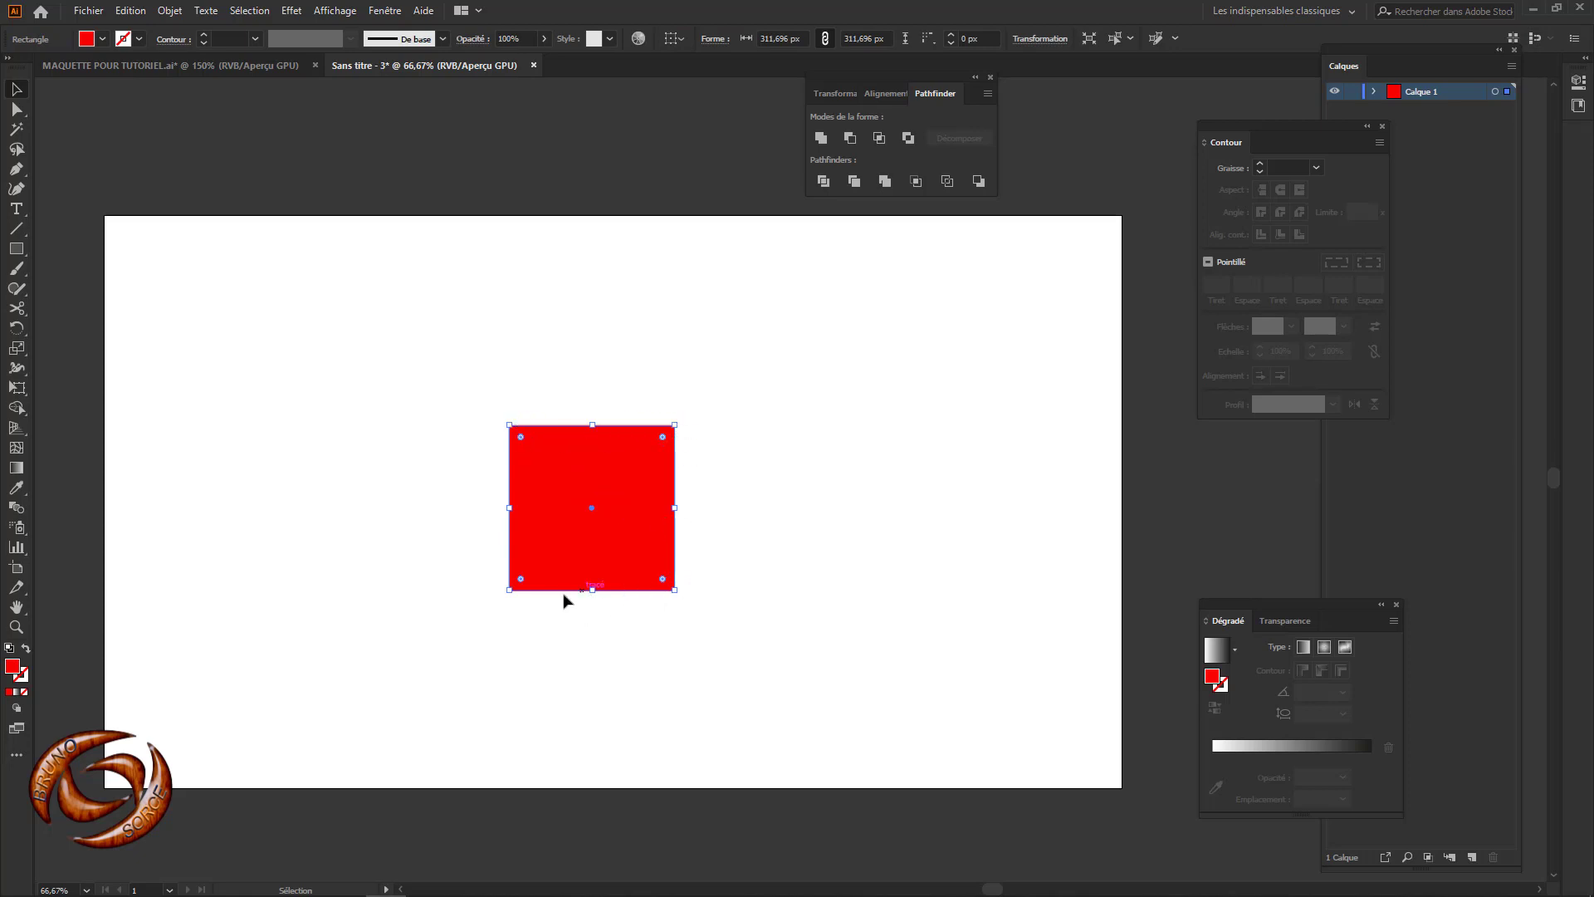
{"action": "left_click", "coordinate": [130, 12]}
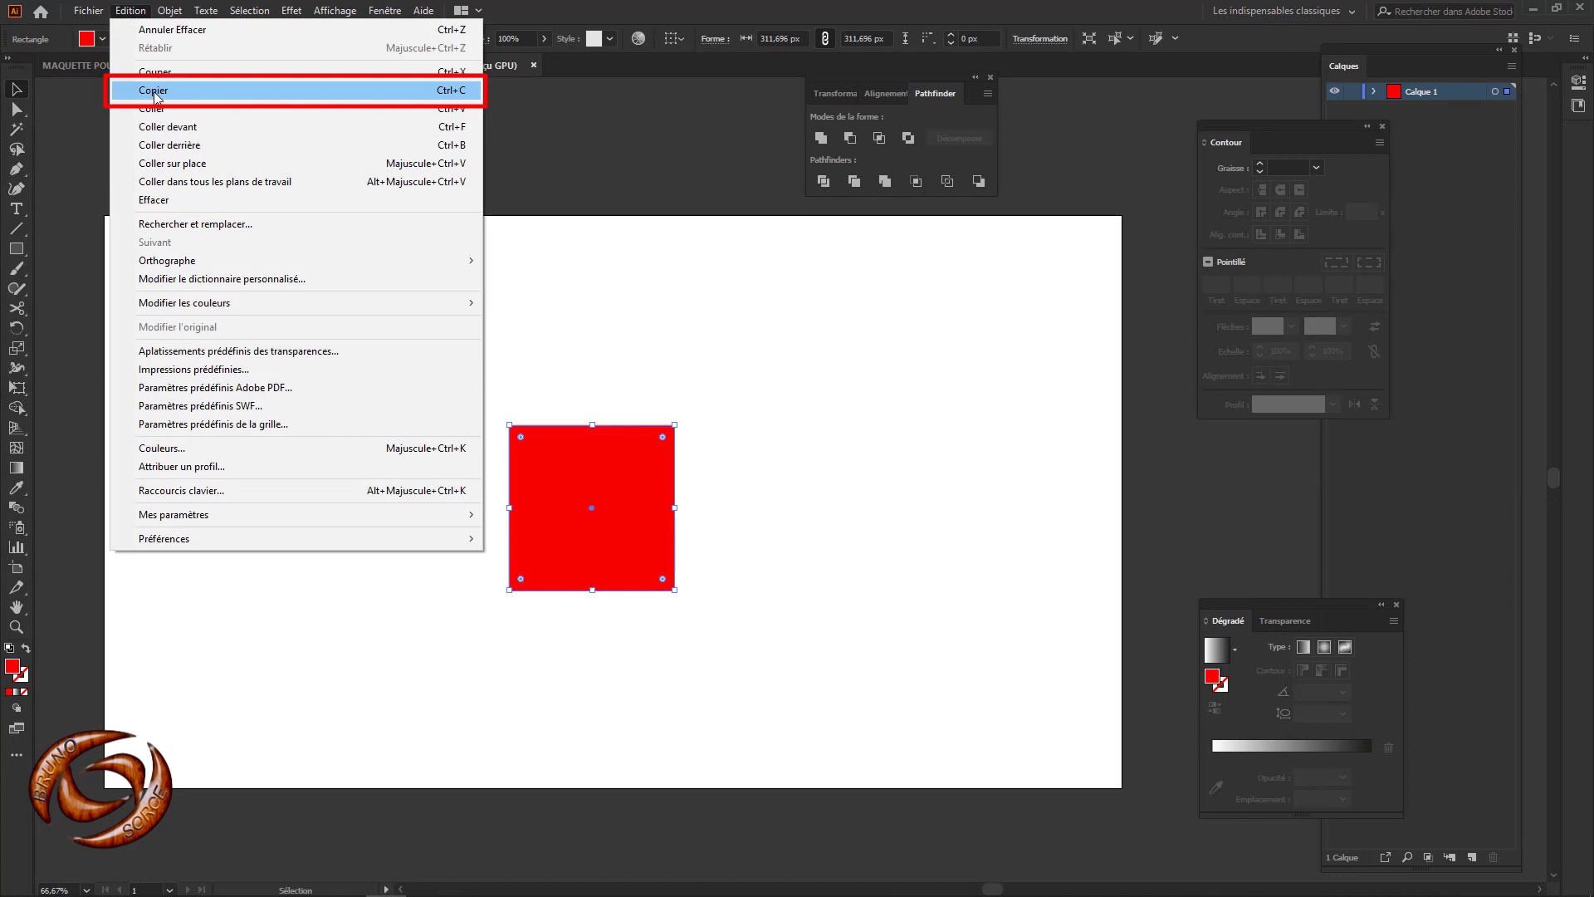
{"action": "left_click", "coordinate": [152, 91]}
{"action": "left_click", "coordinate": [130, 11]}
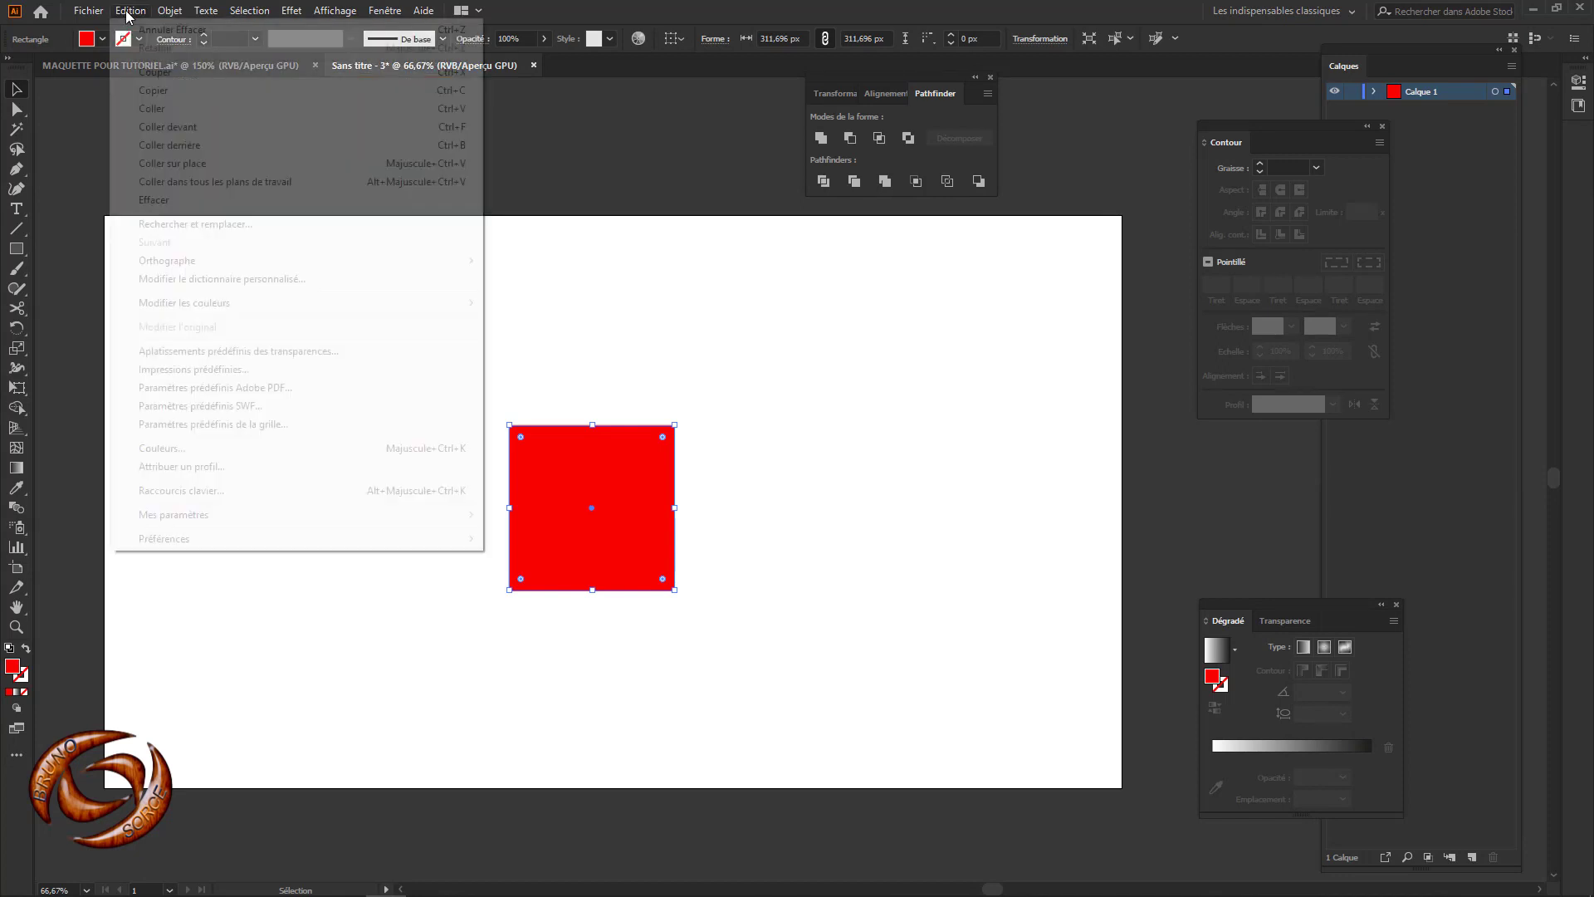
{"action": "left_click", "coordinate": [160, 169]}
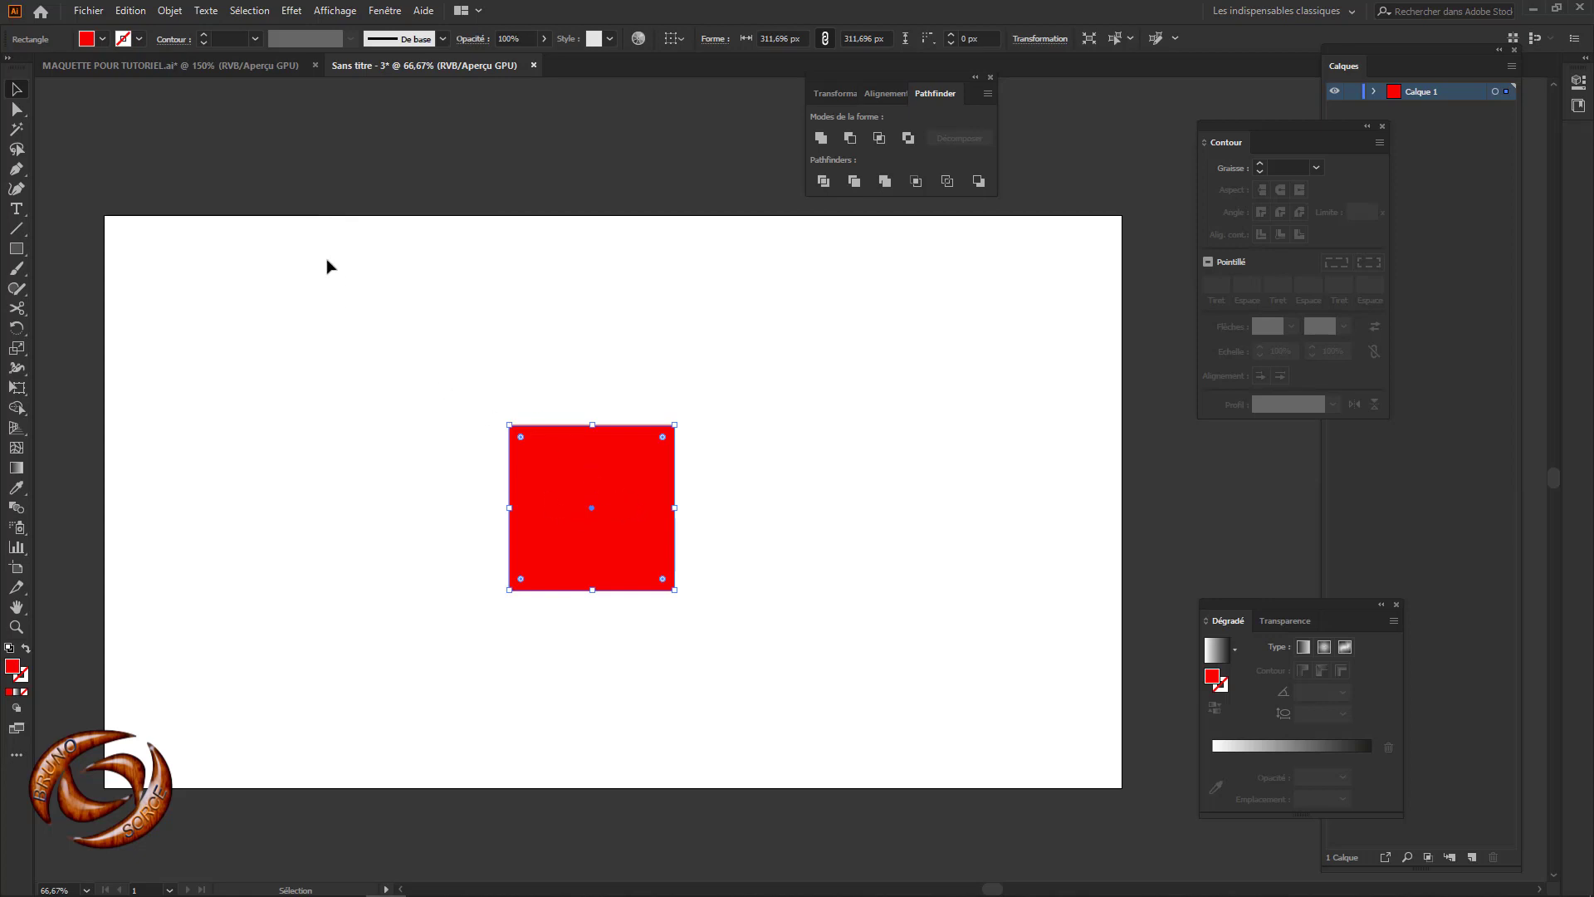
{"action": "left_click", "coordinate": [87, 40]}
{"action": "left_click", "coordinate": [80, 73]}
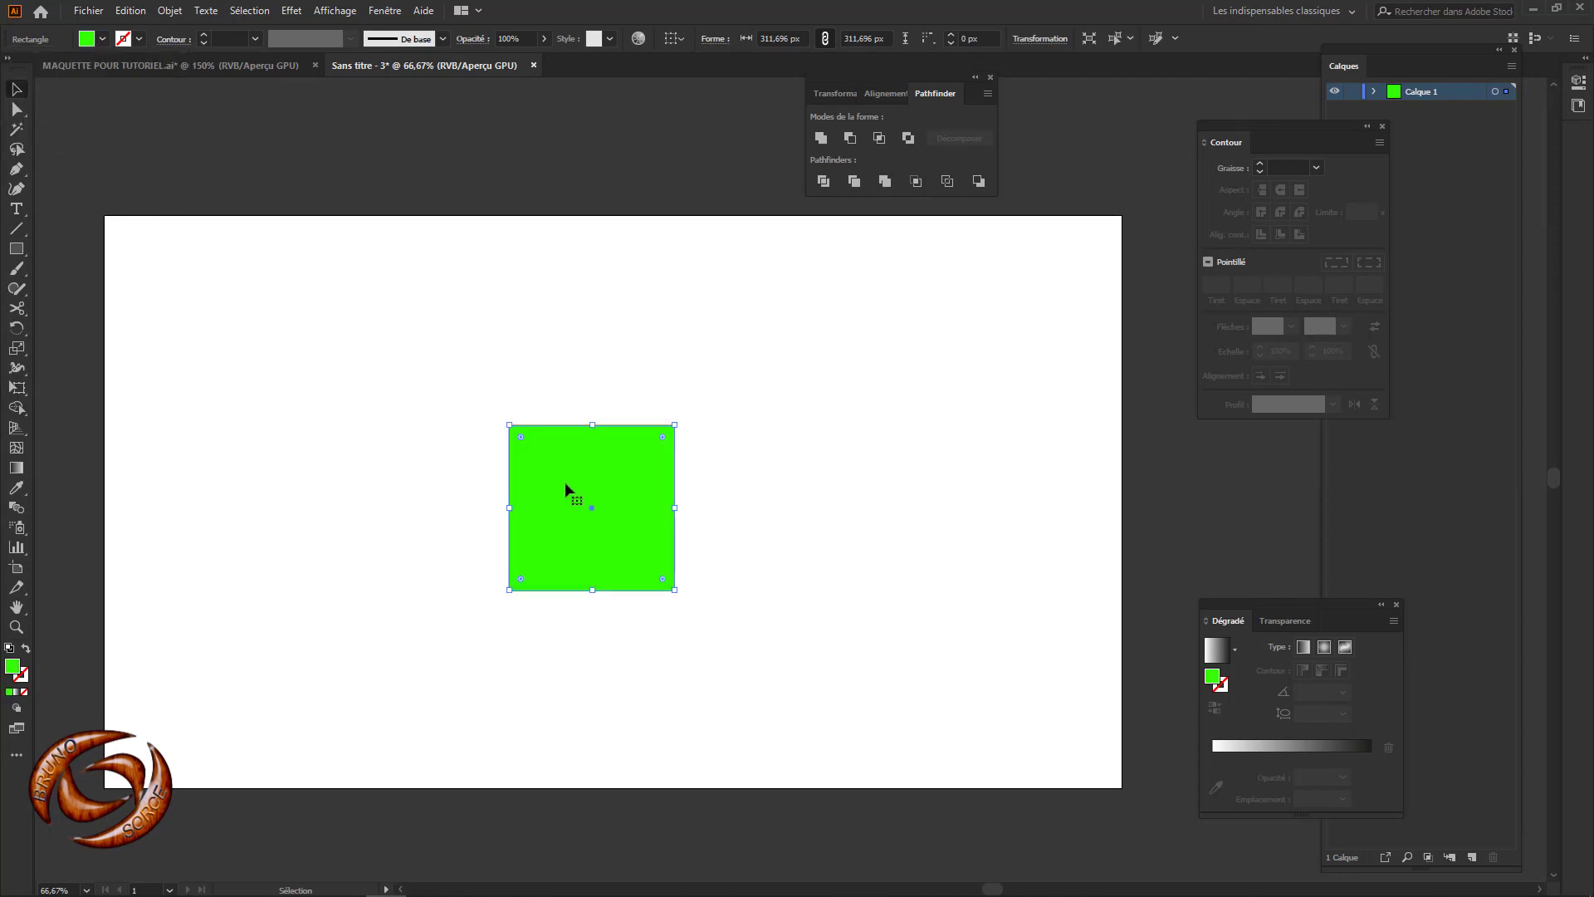
Step: Move the green square off the red one and park it over the artboard's upper-left corner
{"action": "left_click_drag", "start_coordinate": [565, 475], "coordinate": [840, 485]}
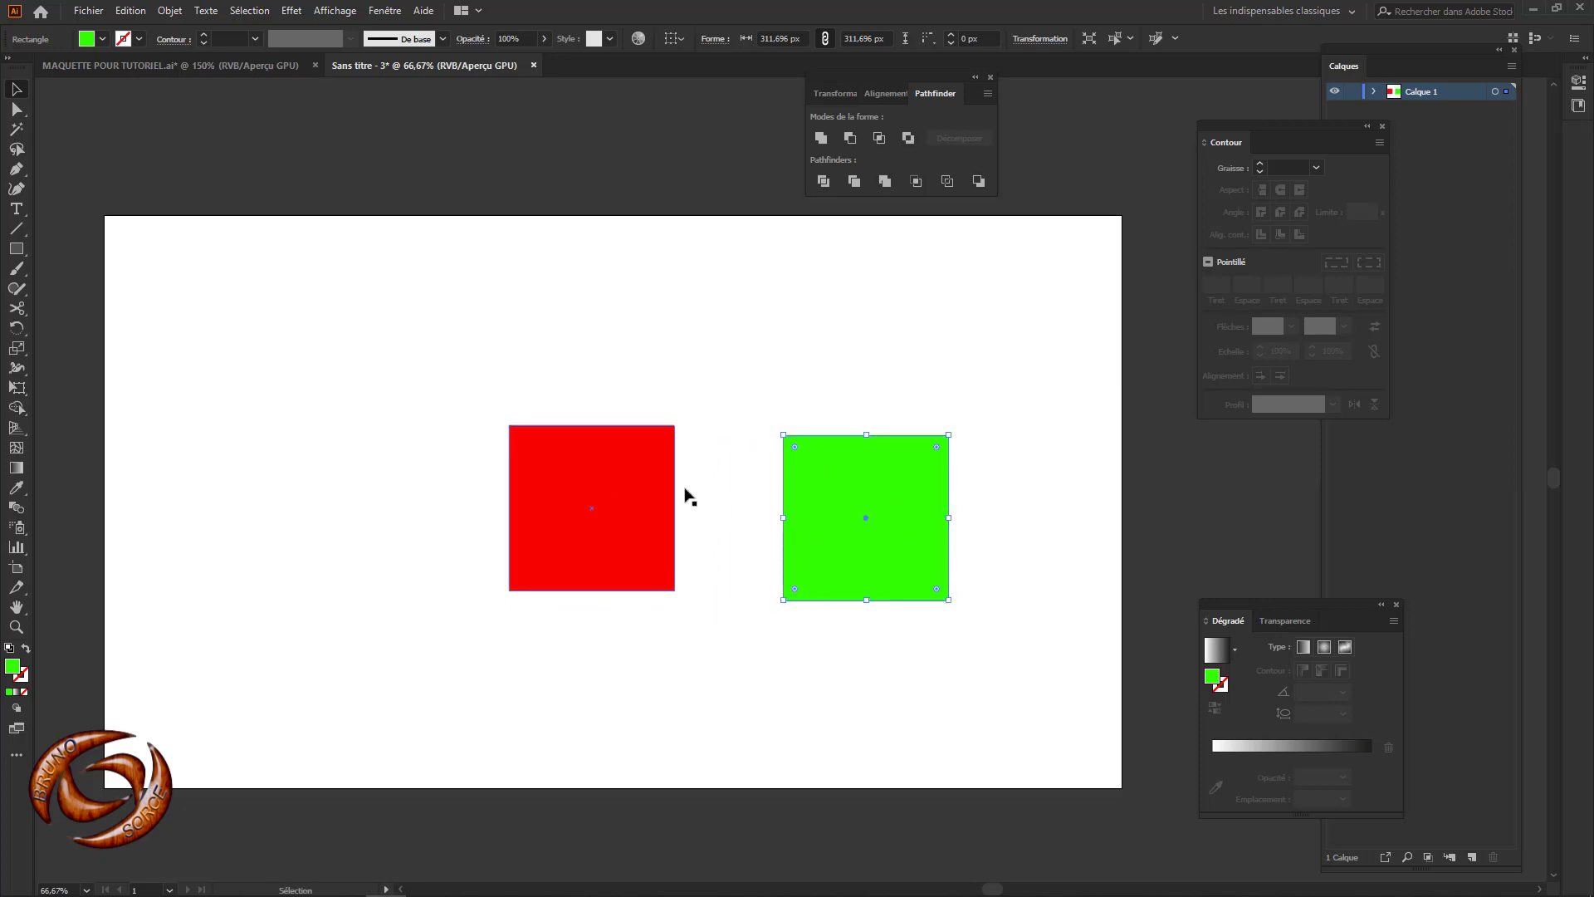
{"action": "left_click_drag", "start_coordinate": [809, 512], "coordinate": [130, 145]}
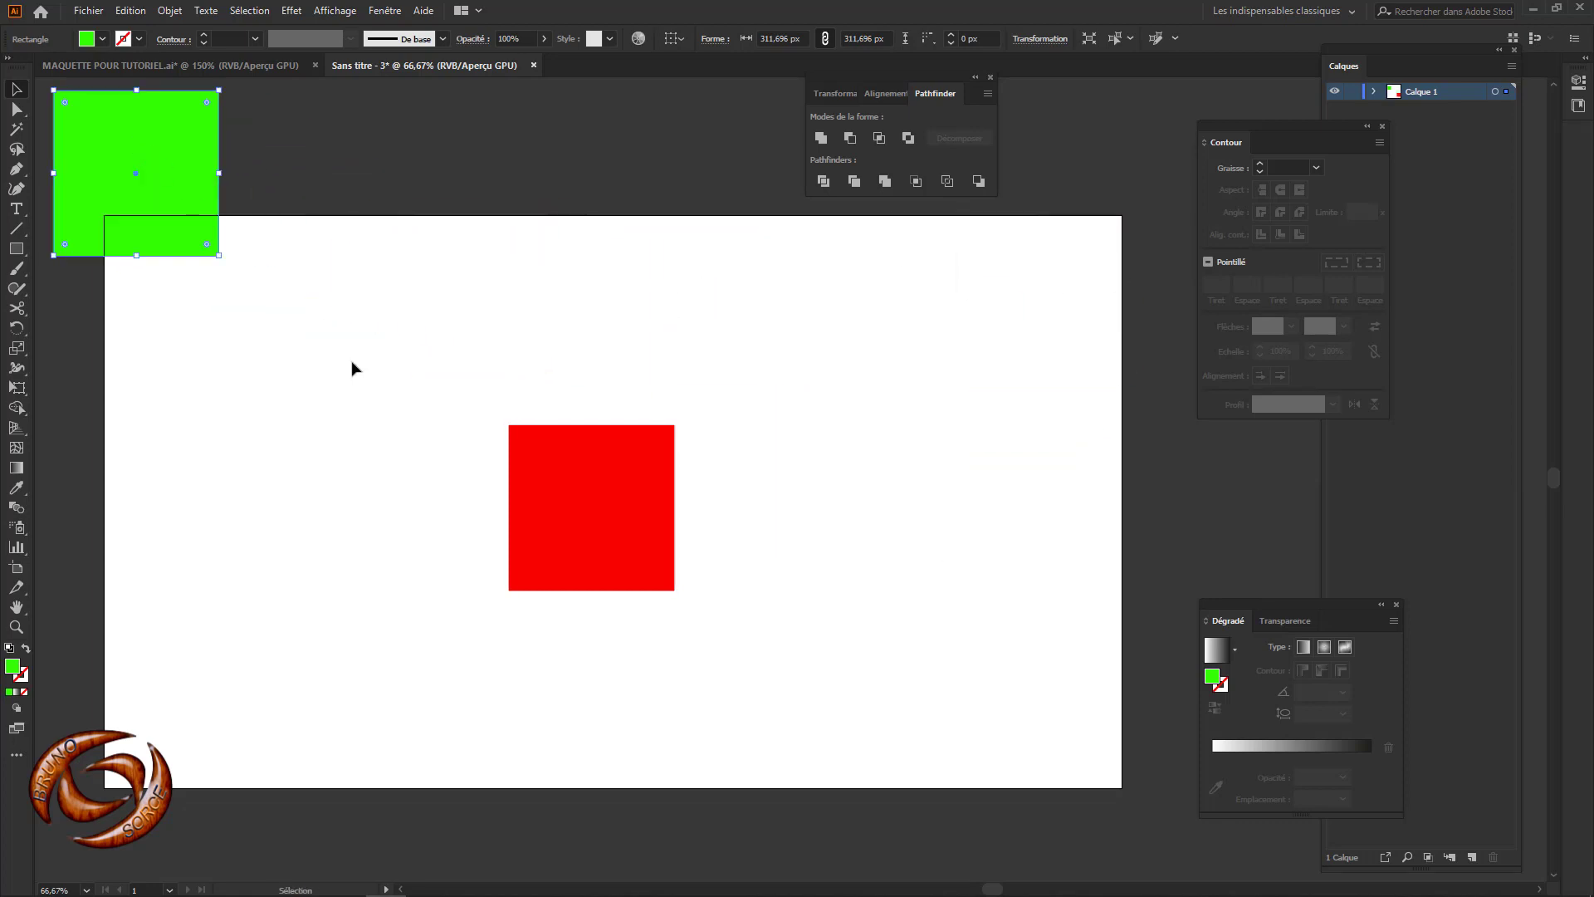
Step: Start a Contraction et dilatation effect on the red square with the preview enabled and contraction set to -200%
{"action": "left_click", "coordinate": [593, 480]}
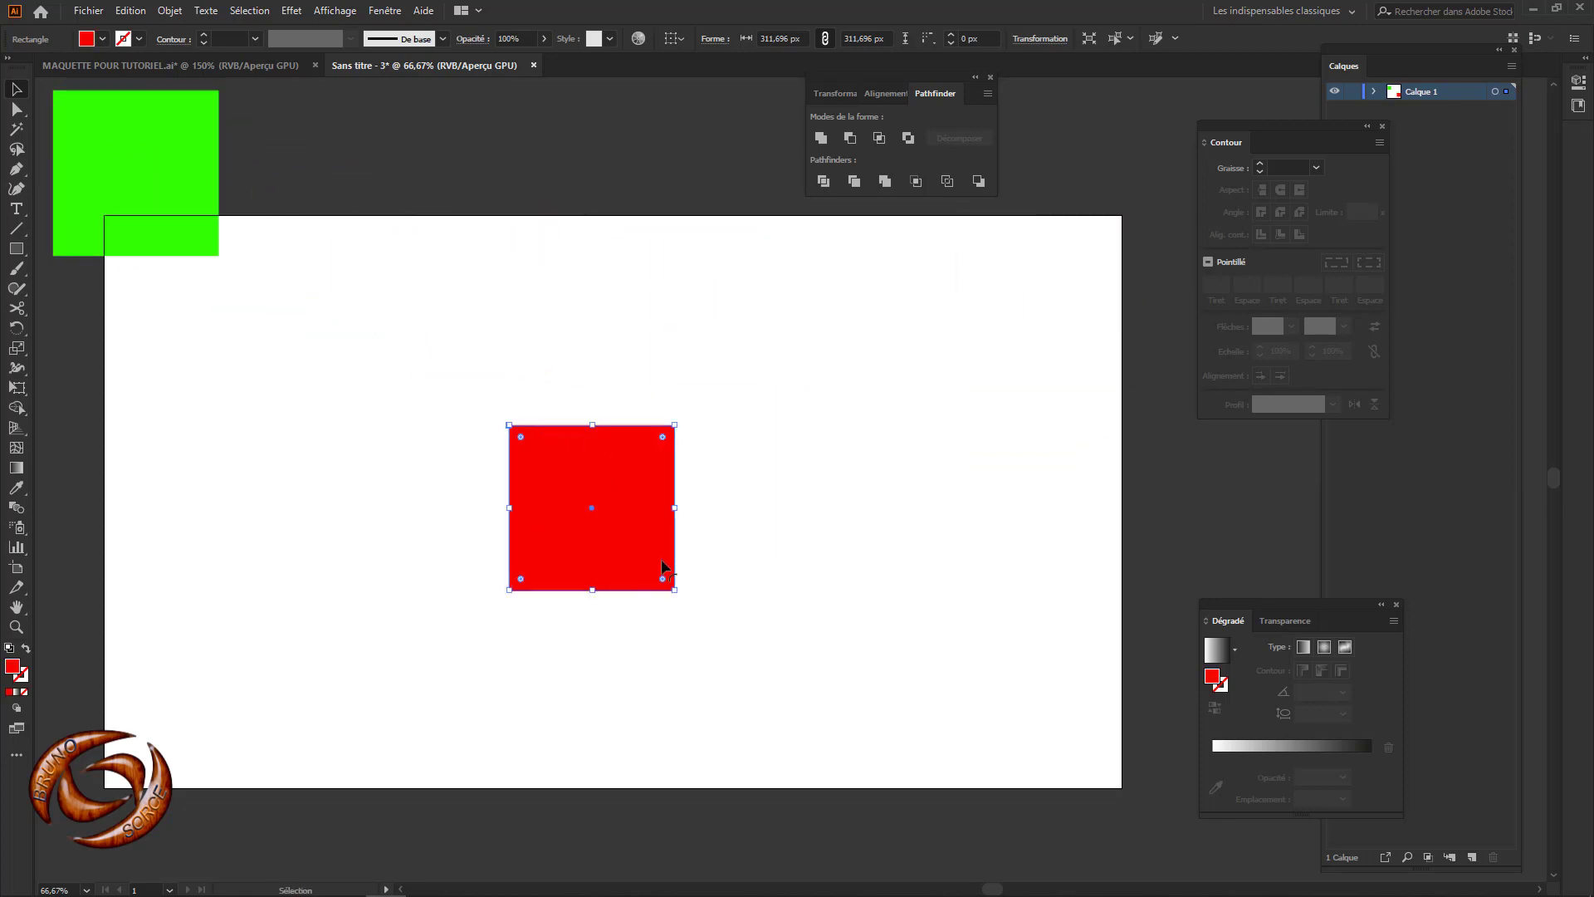
{"action": "left_click", "coordinate": [290, 12]}
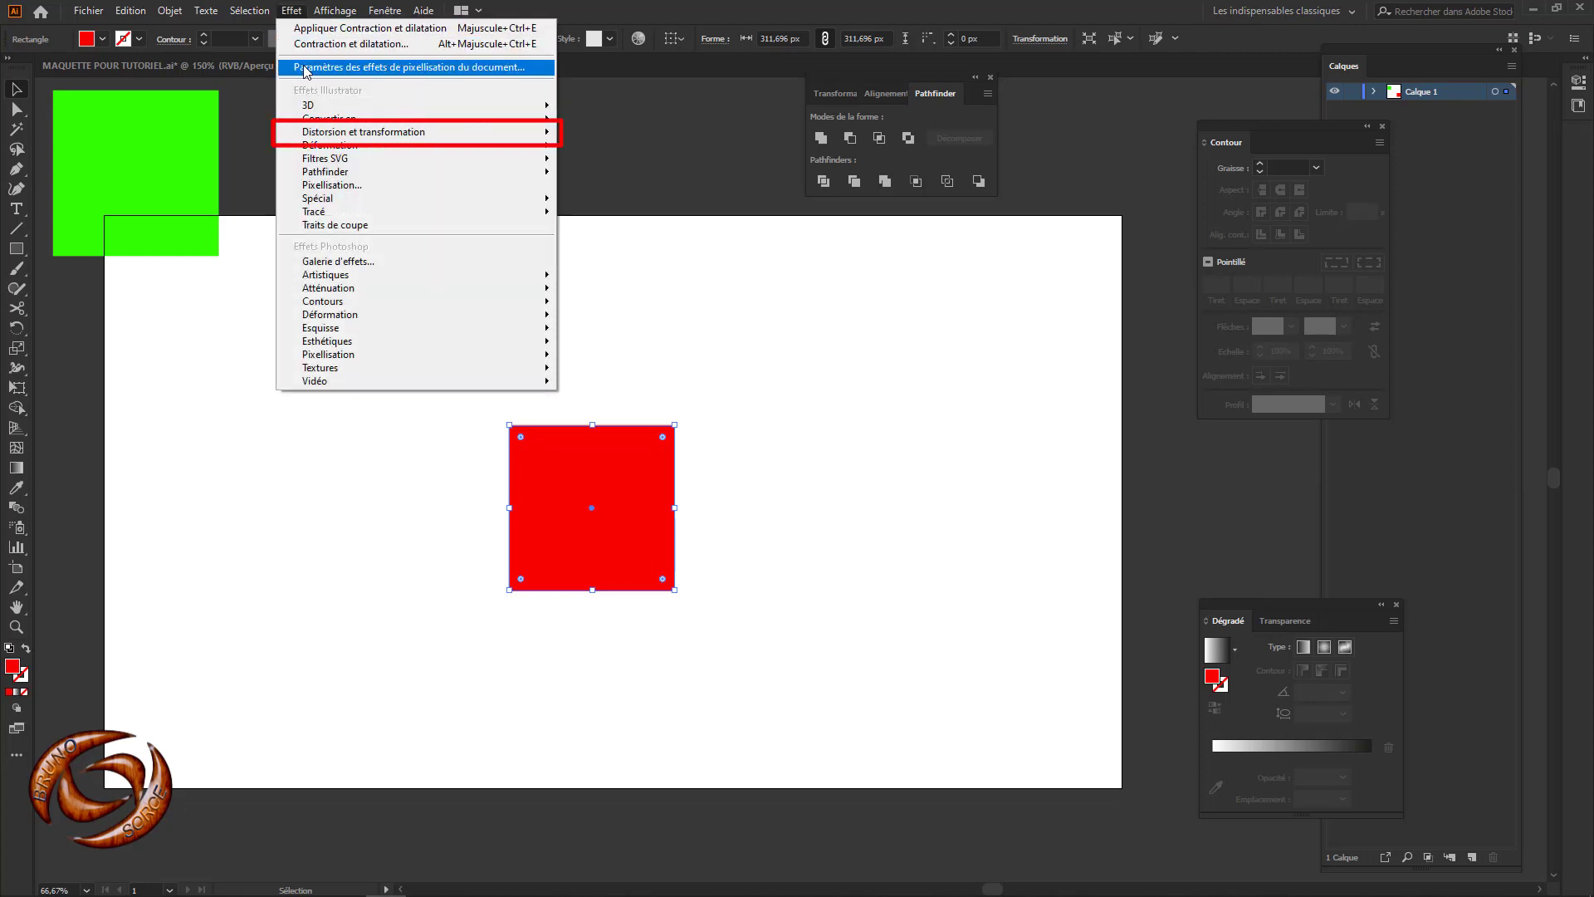
{"action": "mouse_move", "coordinate": [308, 134]}
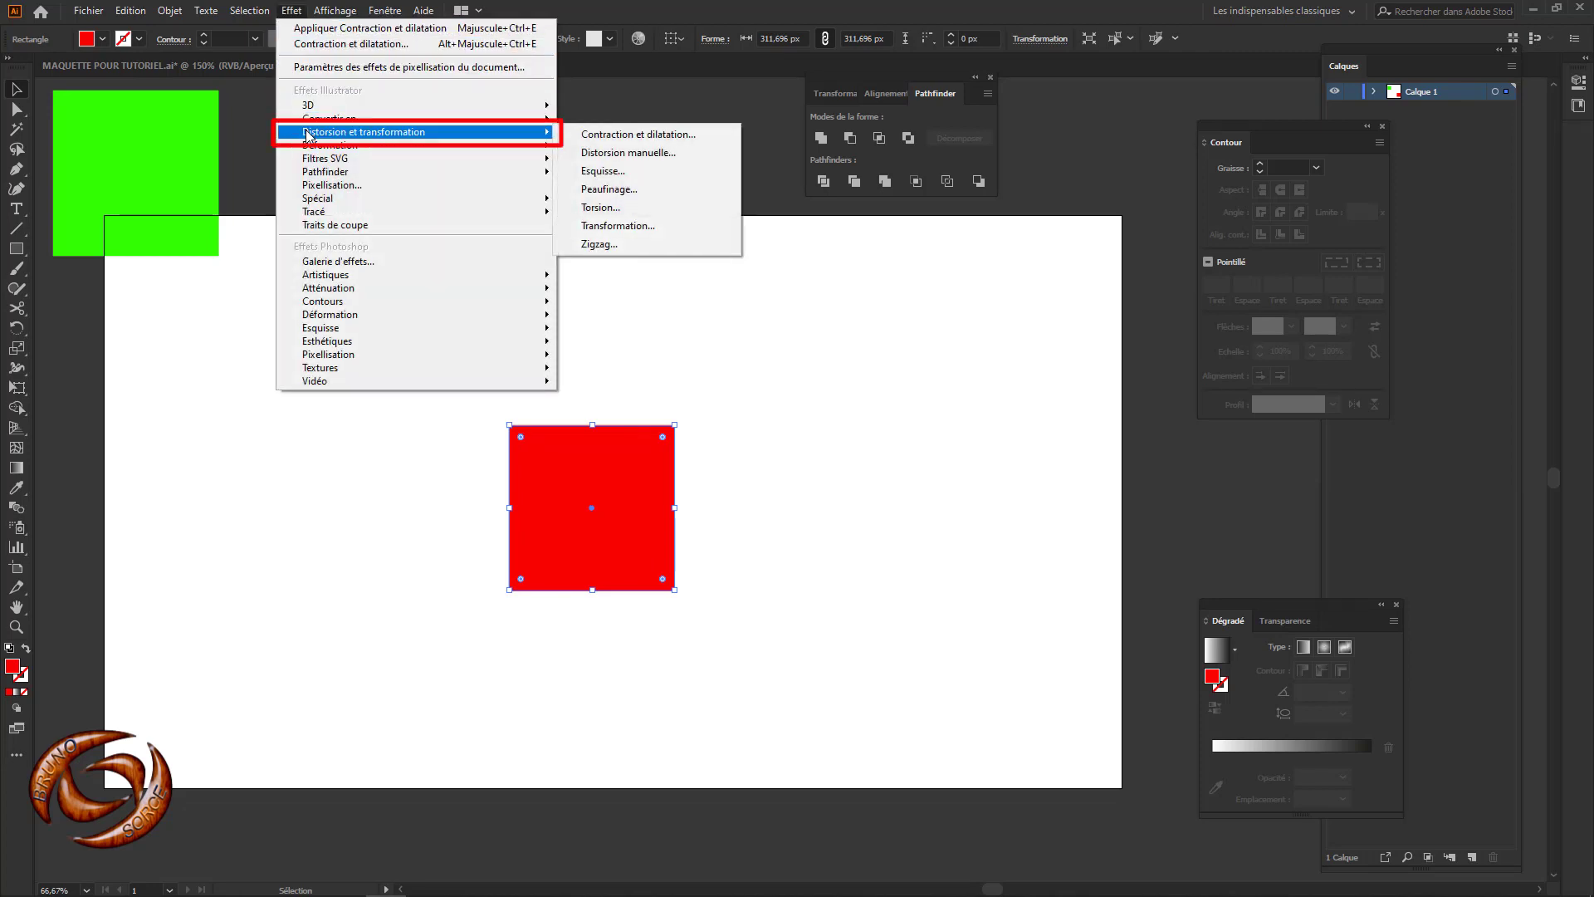
{"action": "left_click", "coordinate": [603, 137]}
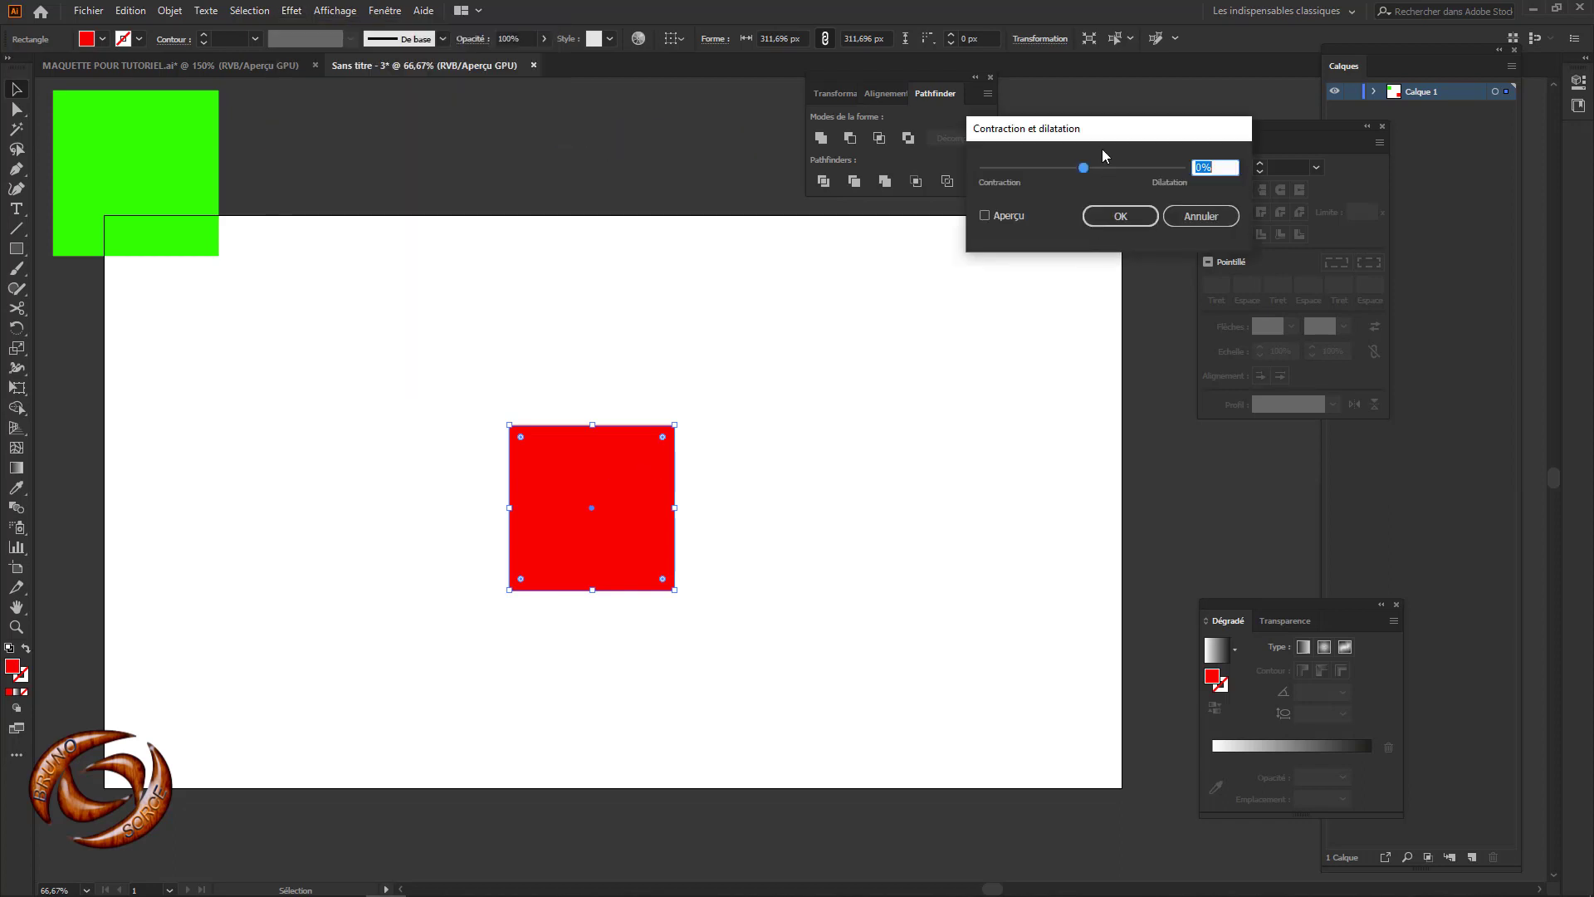
{"action": "mouse_move", "coordinate": [1105, 135]}
{"action": "left_mouse_down"}
{"action": "mouse_move", "coordinate": [603, 219]}
{"action": "mouse_move", "coordinate": [950, 268]}
{"action": "mouse_move", "coordinate": [911, 268]}
{"action": "left_mouse_up"}
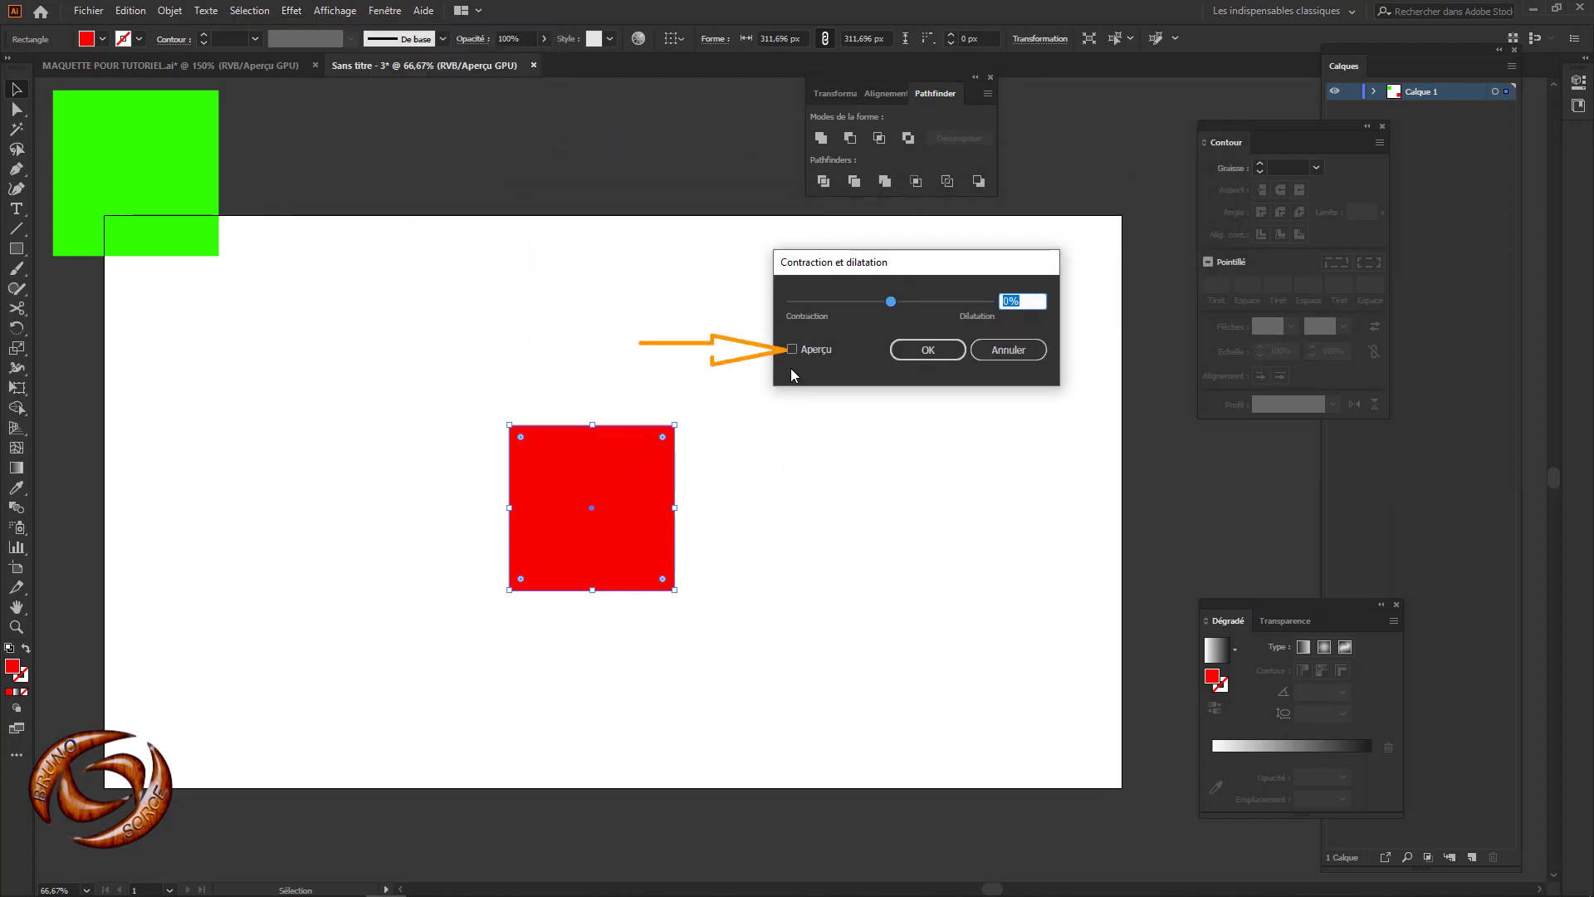
{"action": "left_click", "coordinate": [792, 350]}
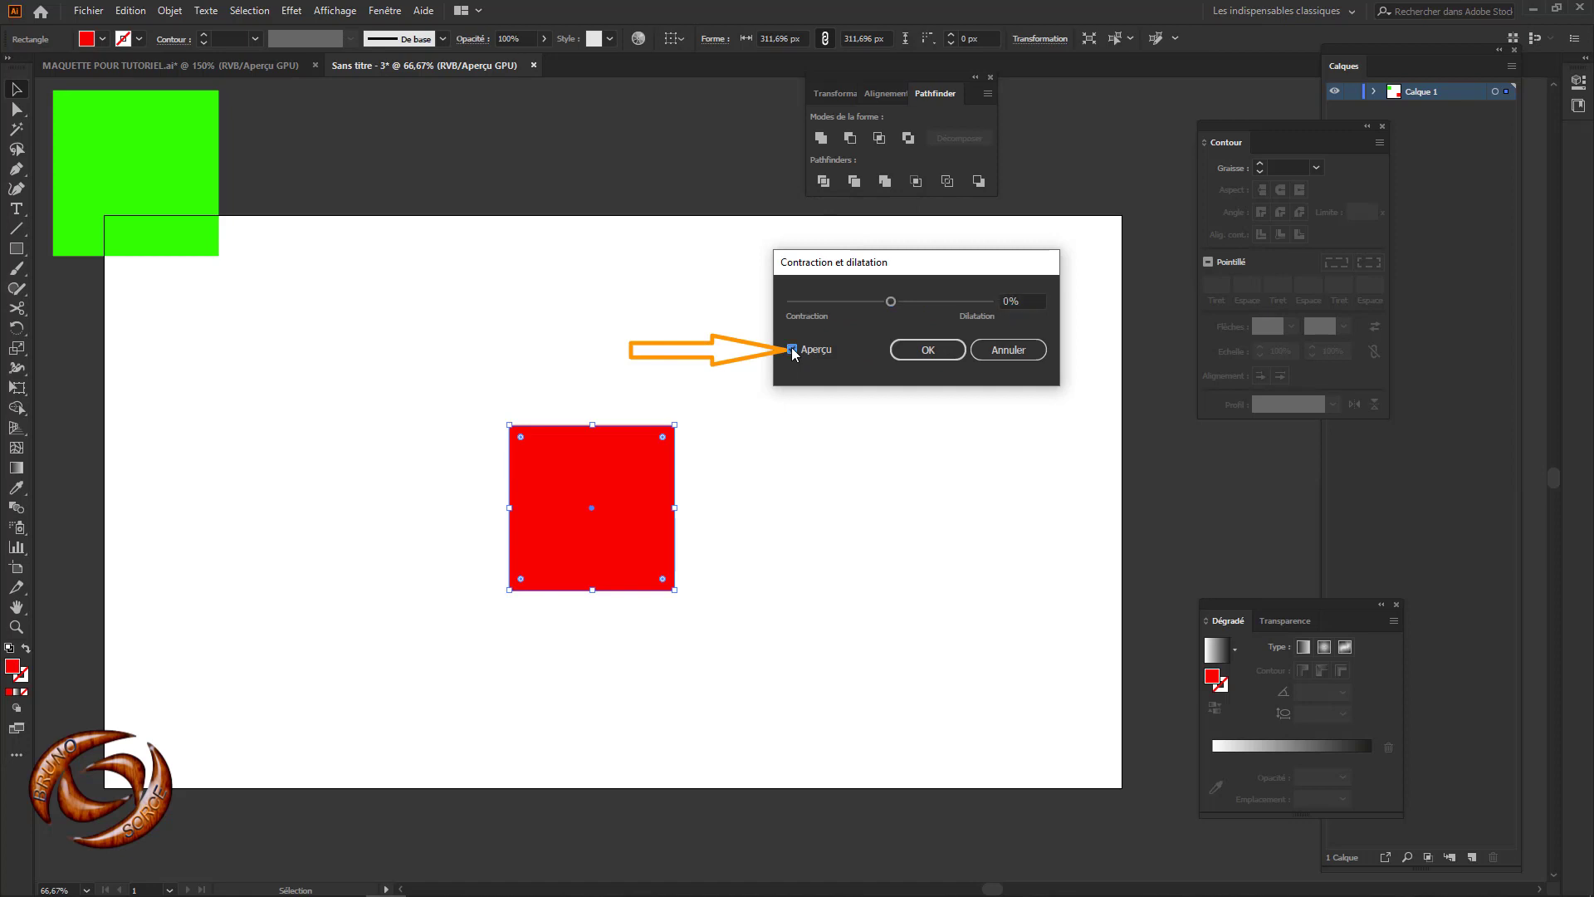
{"action": "left_click", "coordinate": [892, 303]}
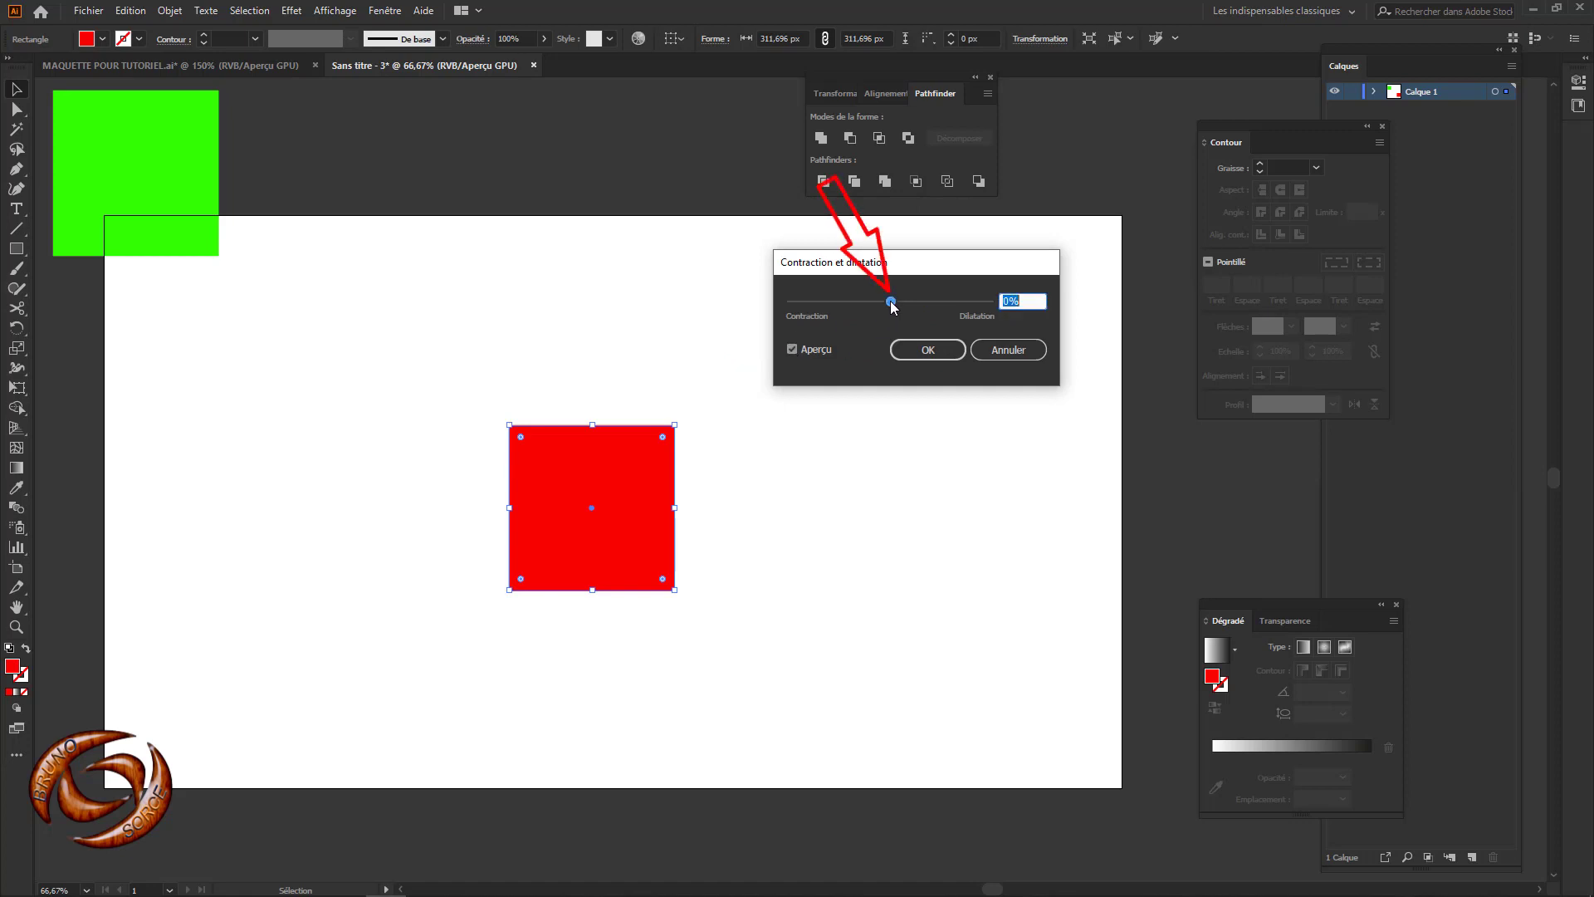
{"action": "left_click_drag", "start_coordinate": [891, 304], "coordinate": [784, 309]}
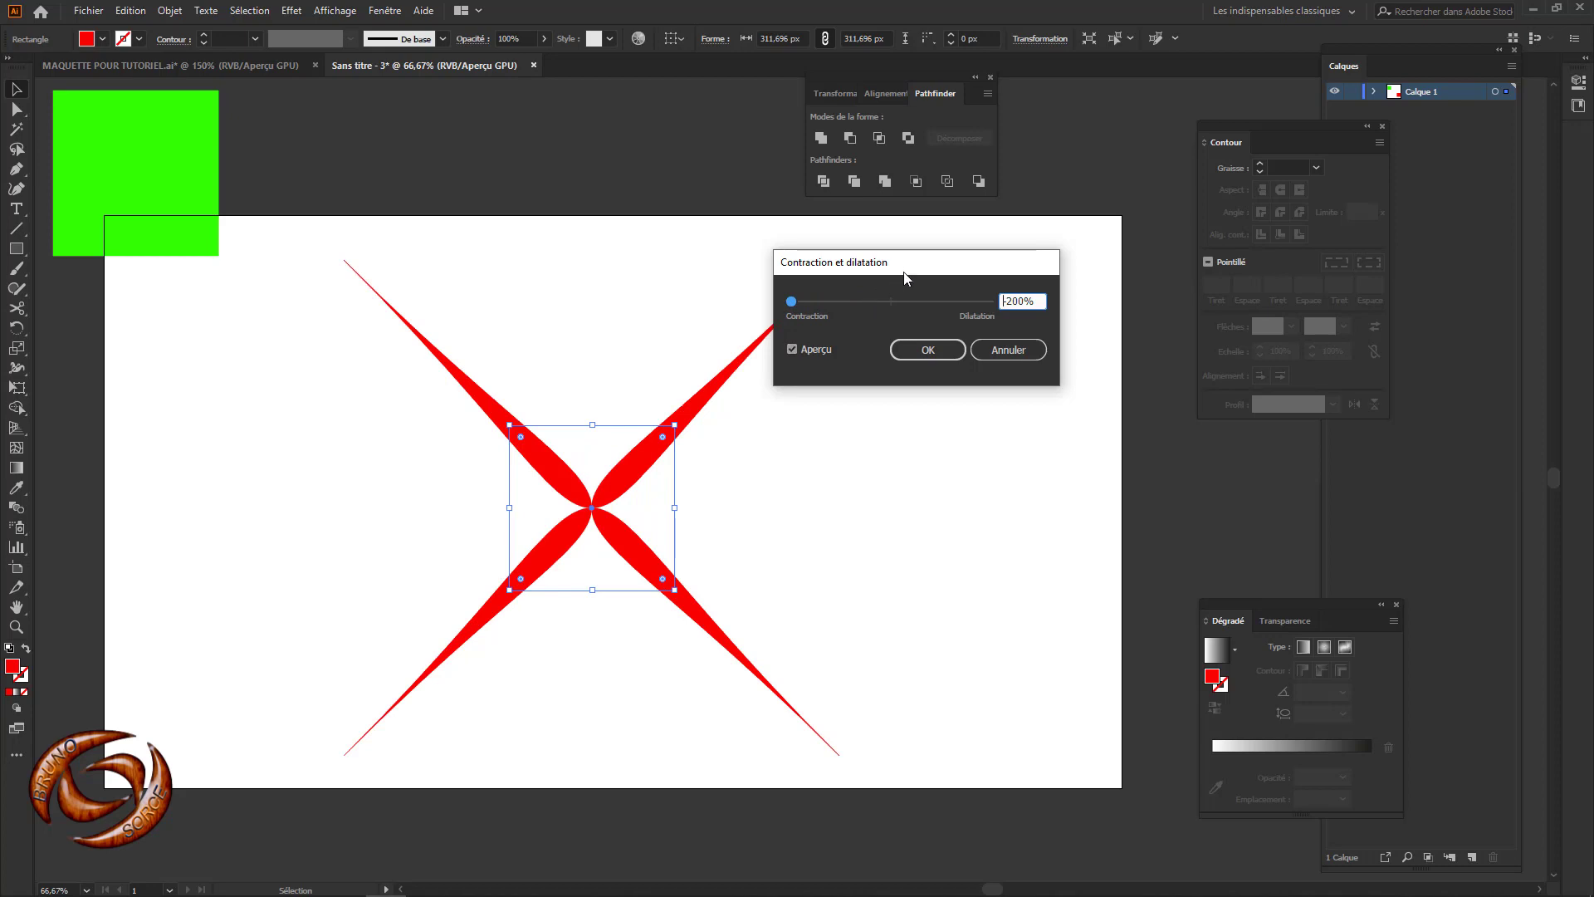
Step: Try the effect at 117% and 200% dilation, then apply it to the red square at -200%
{"action": "left_click_drag", "start_coordinate": [906, 271], "coordinate": [979, 293]}
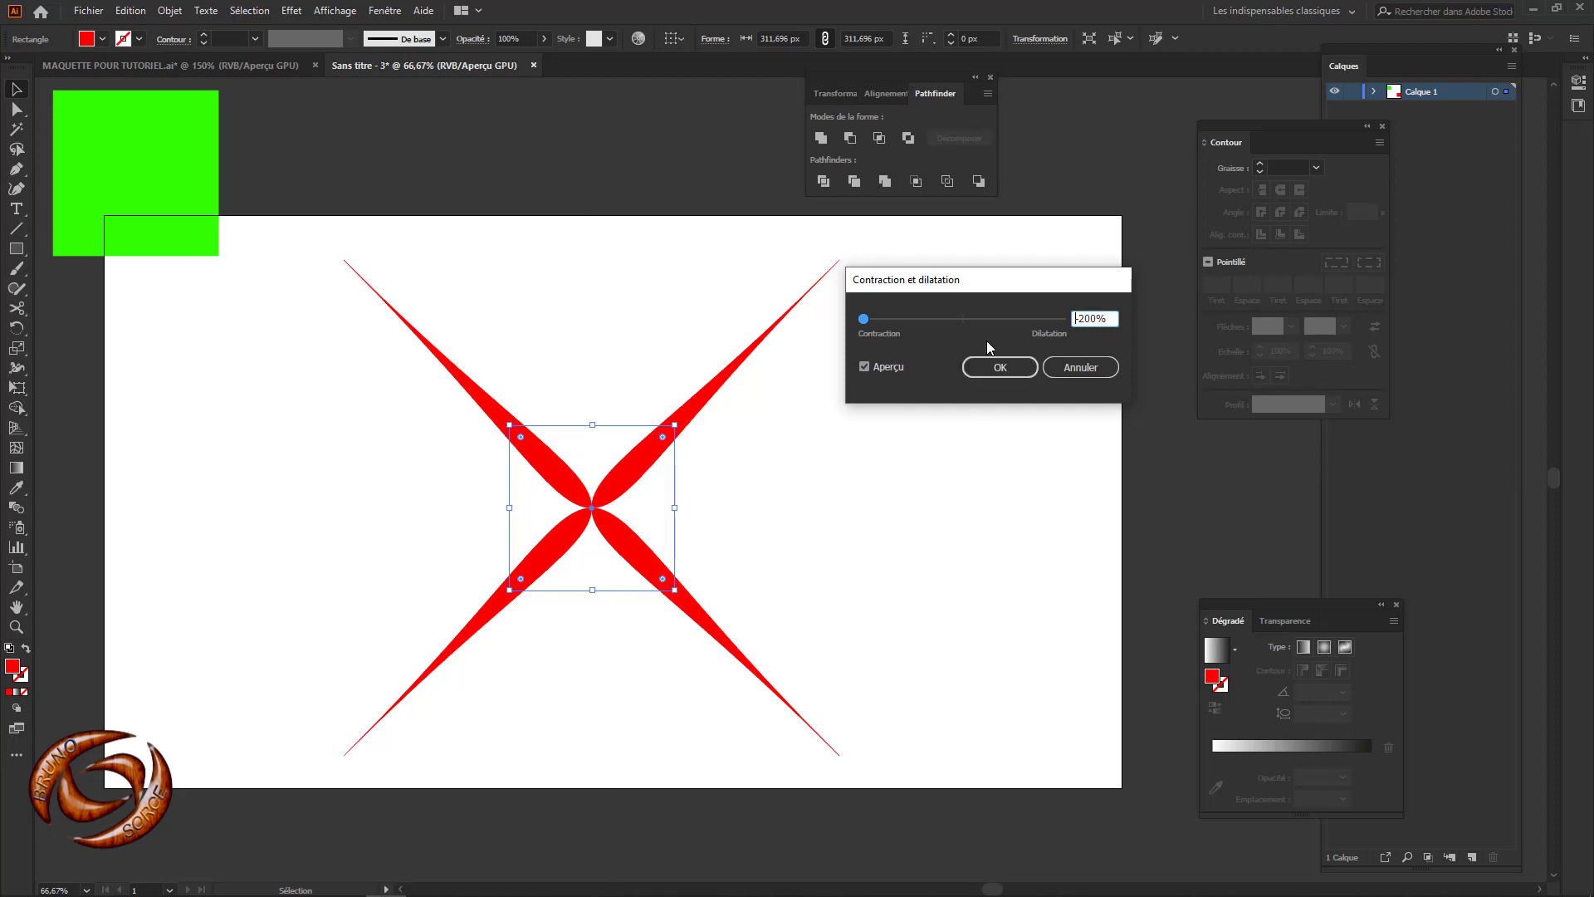
{"action": "left_click_drag", "start_coordinate": [1012, 282], "coordinate": [829, 258]}
{"action": "left_click_drag", "start_coordinate": [682, 294], "coordinate": [838, 309]}
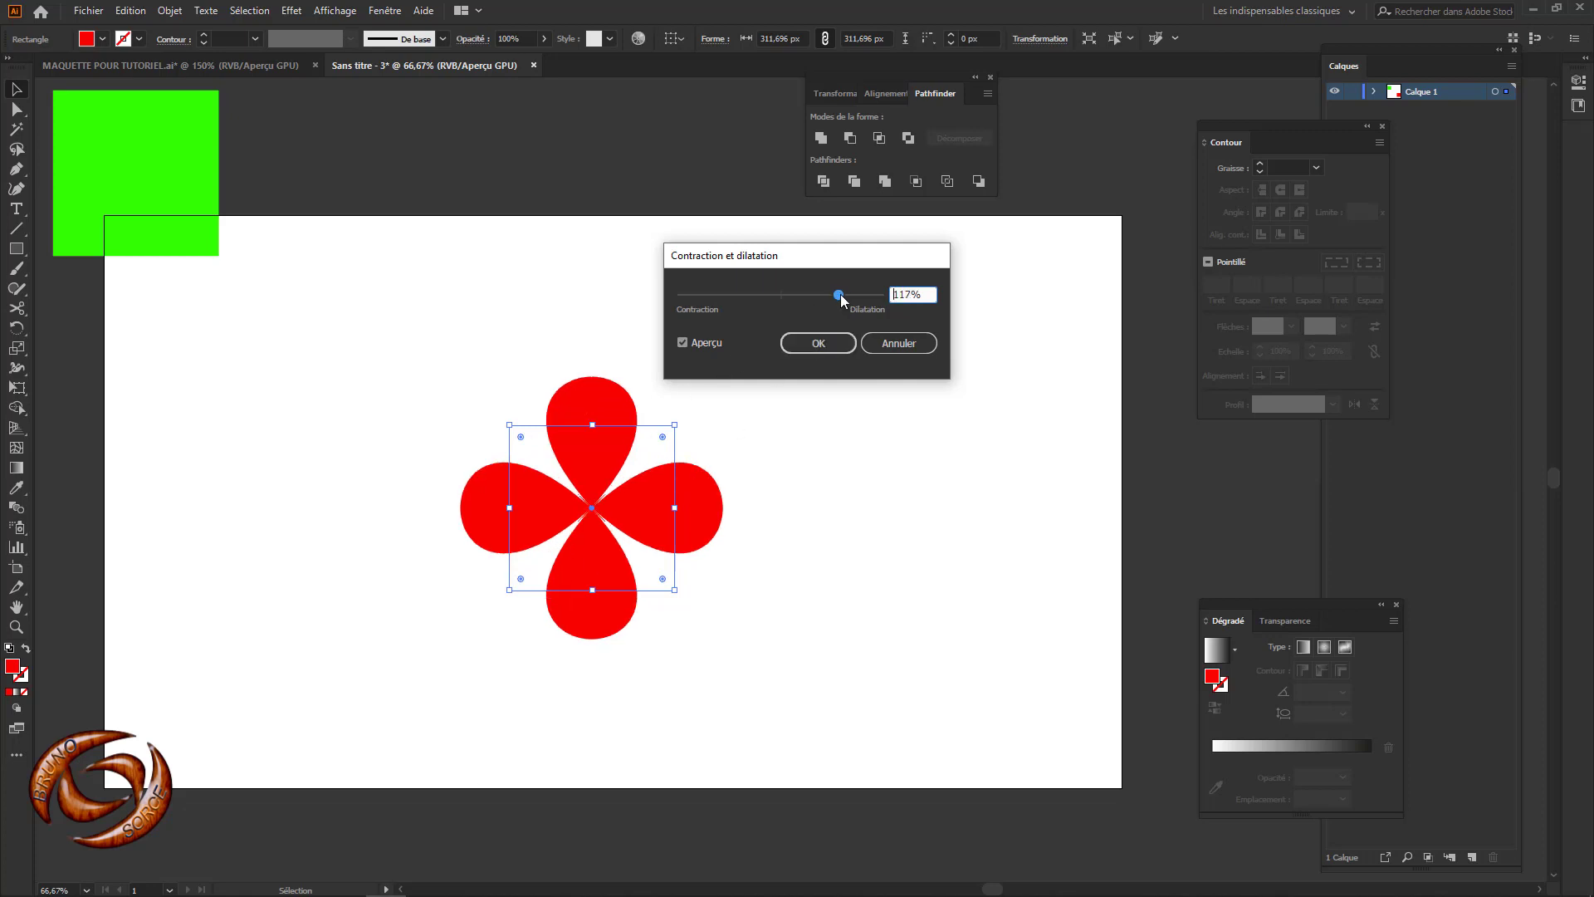
{"action": "left_click_drag", "start_coordinate": [841, 300], "coordinate": [900, 313]}
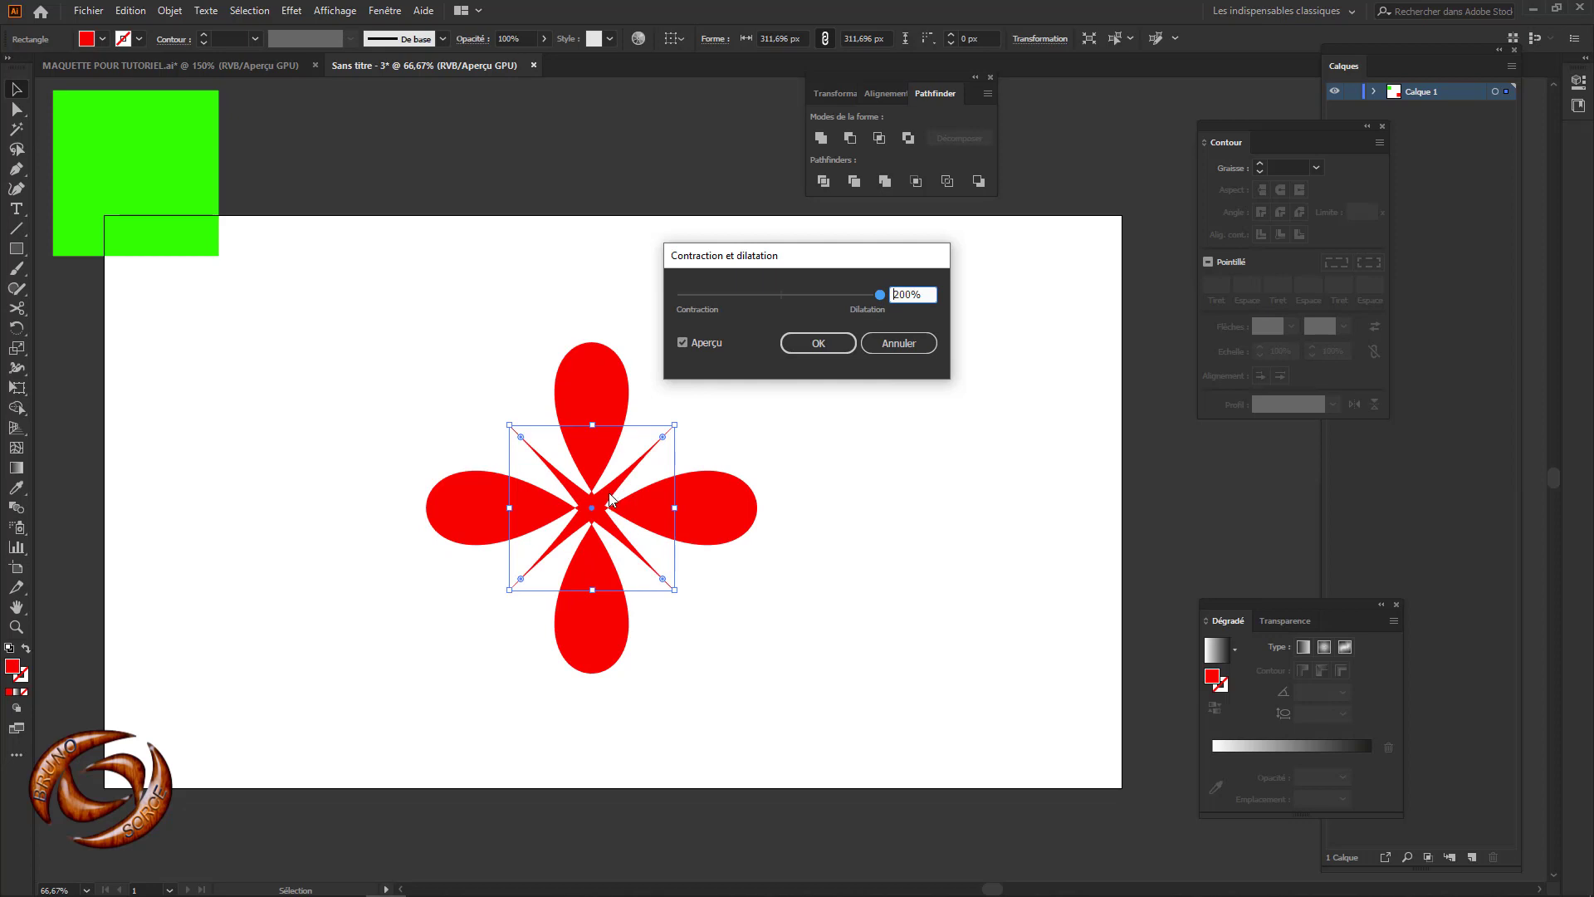
{"action": "left_click_drag", "start_coordinate": [882, 299], "coordinate": [681, 308]}
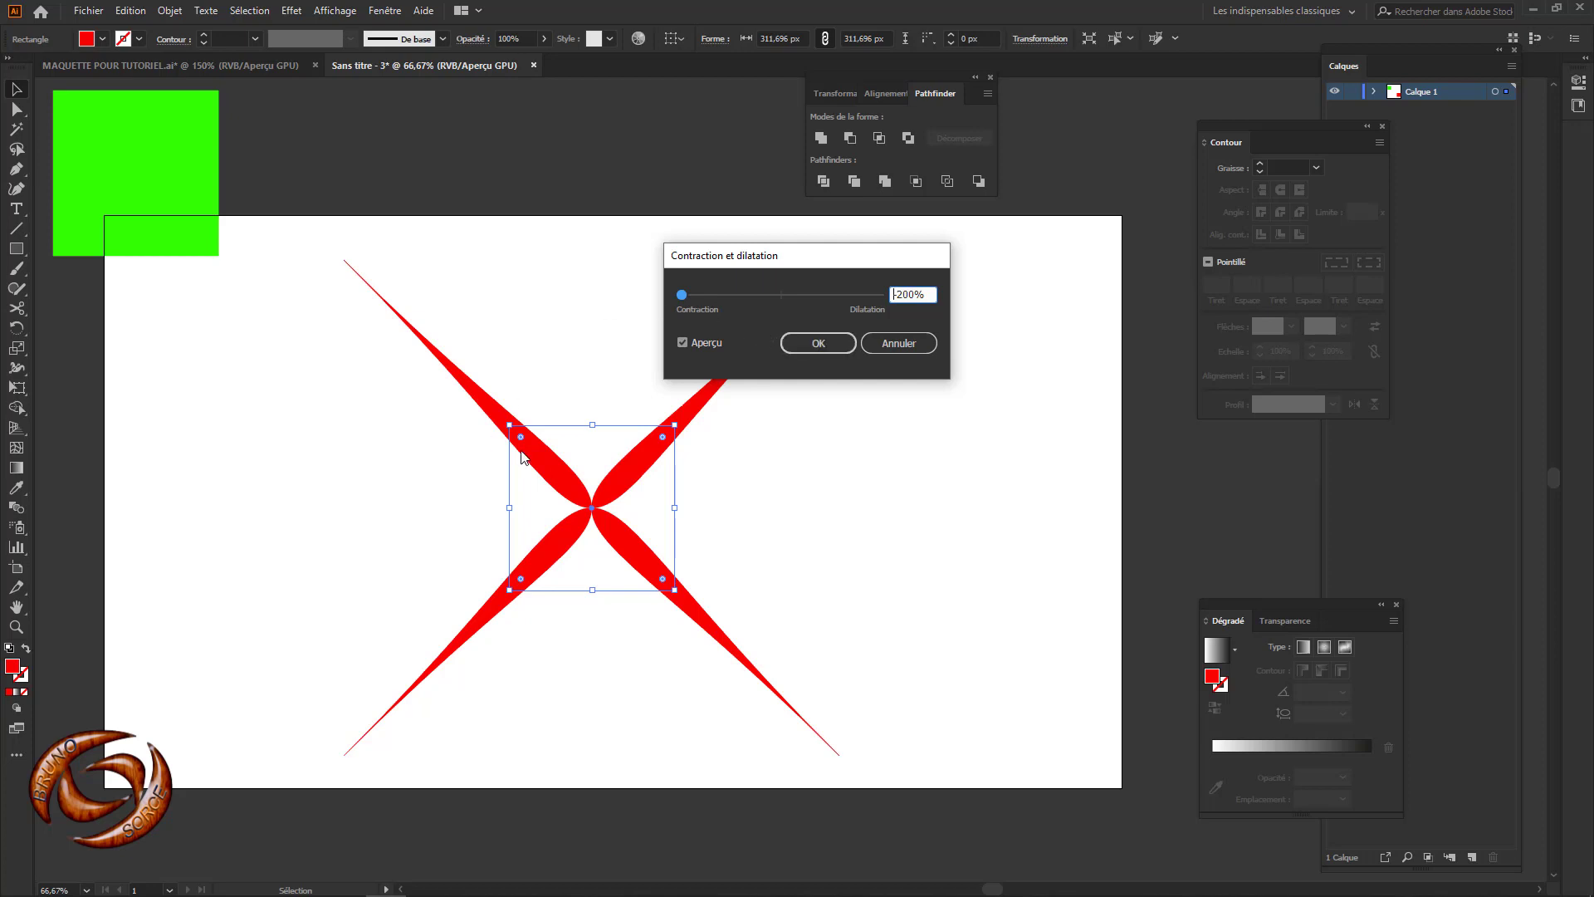
{"action": "left_click", "coordinate": [810, 347]}
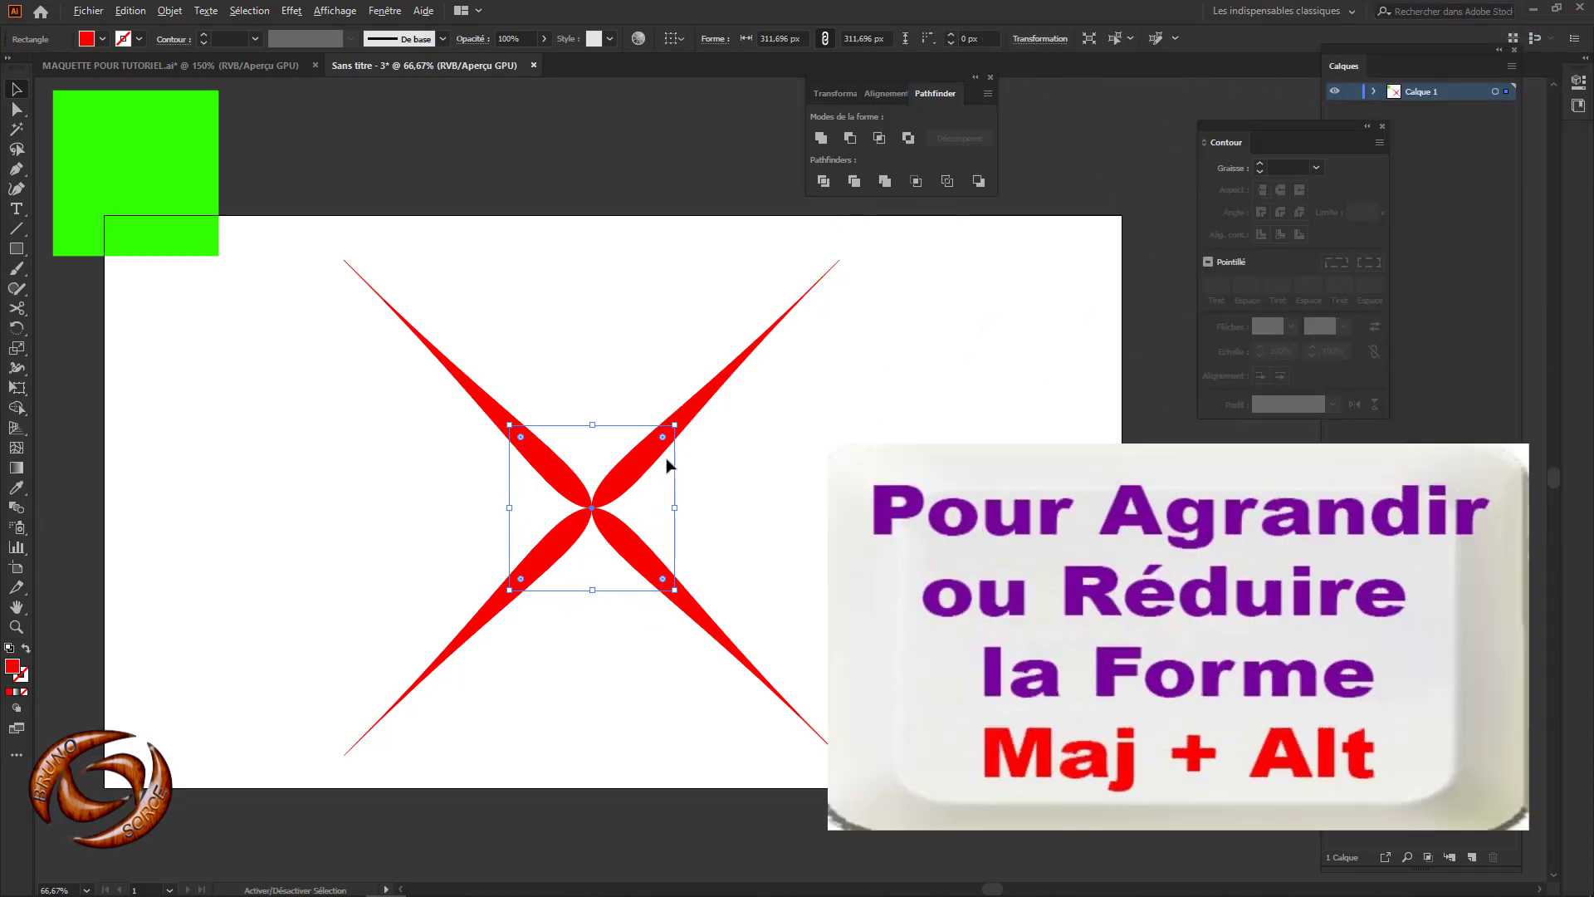
Step: Scale the red star down proportionally about its centre to about 217 px, then paste a copy in place rotated 45°
{"action": "left_click_drag", "start_coordinate": [674, 425], "coordinate": [649, 449]}
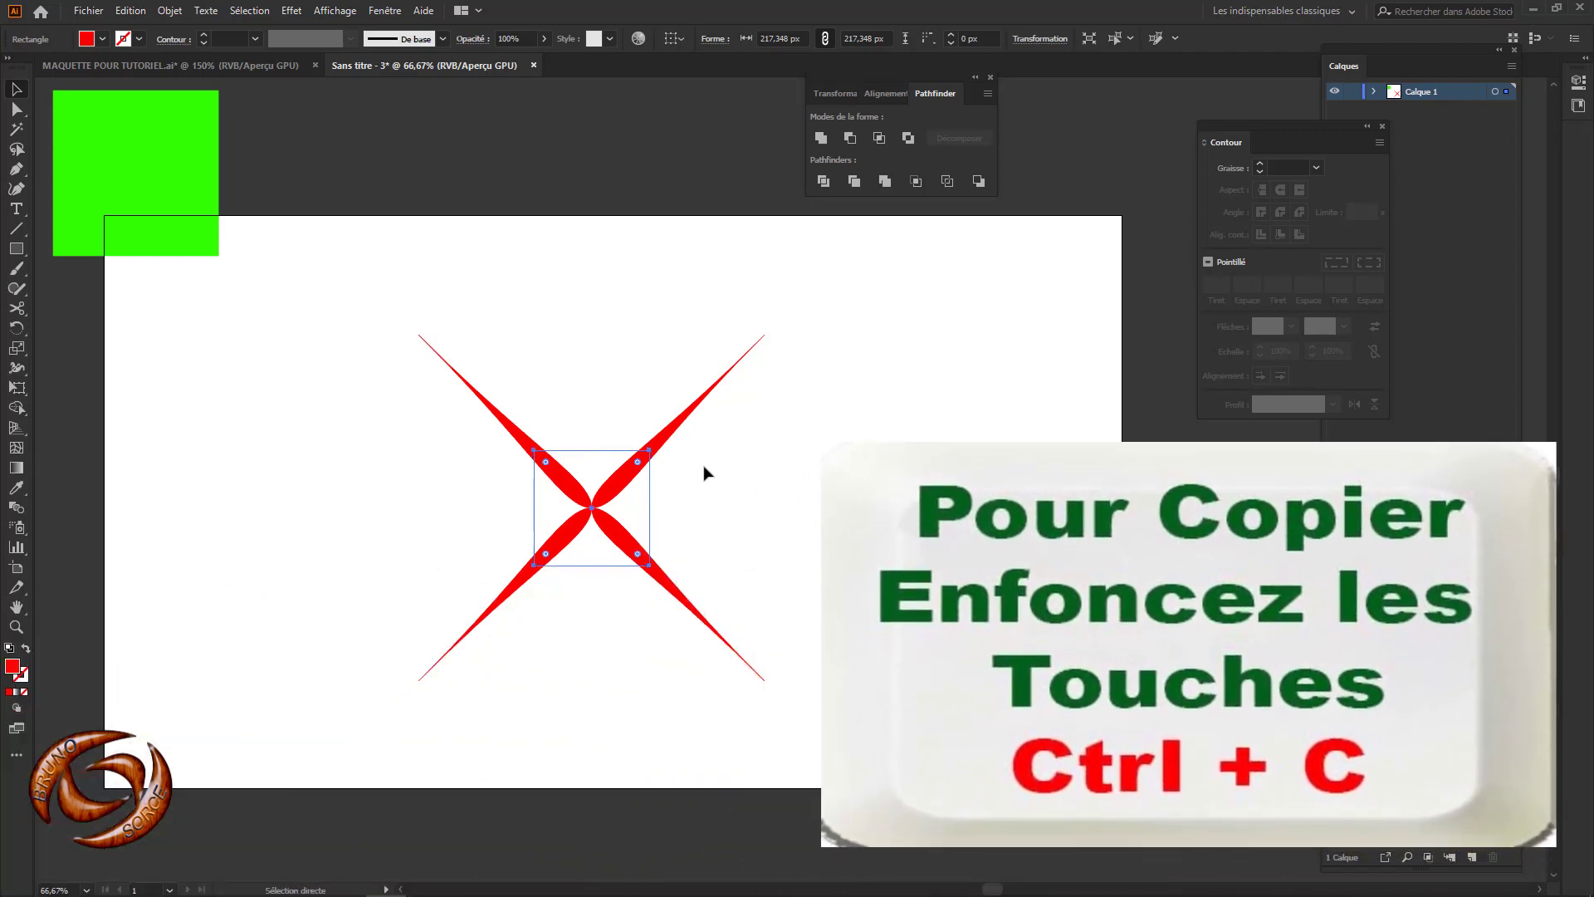
{"action": "key", "text": "ctrl+c"}
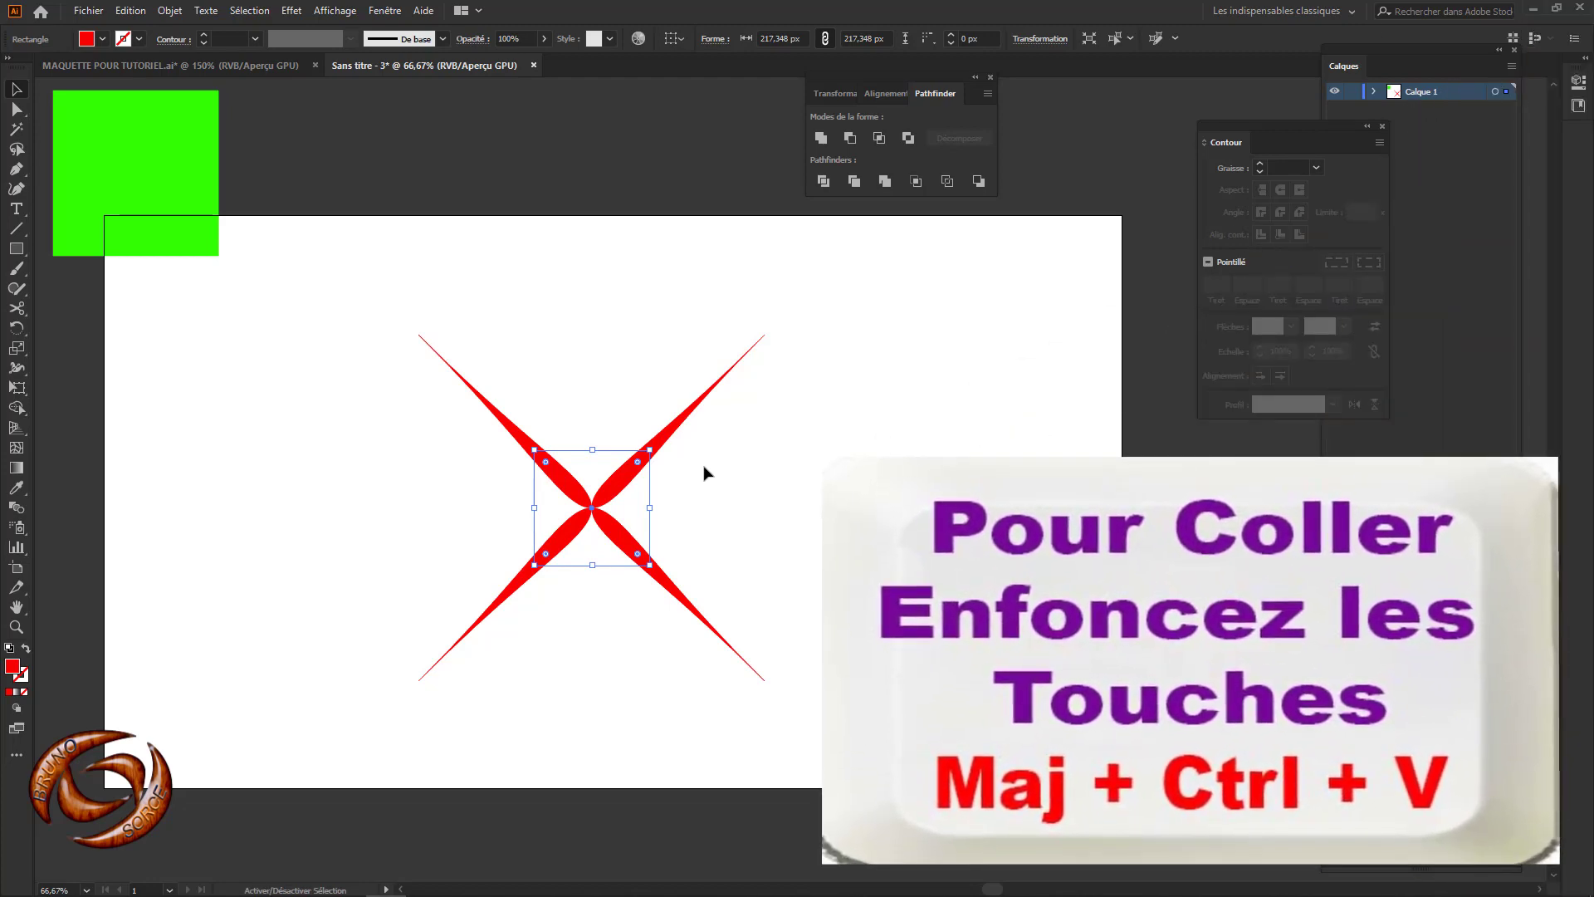
{"action": "key", "text": "ctrl+shift+v"}
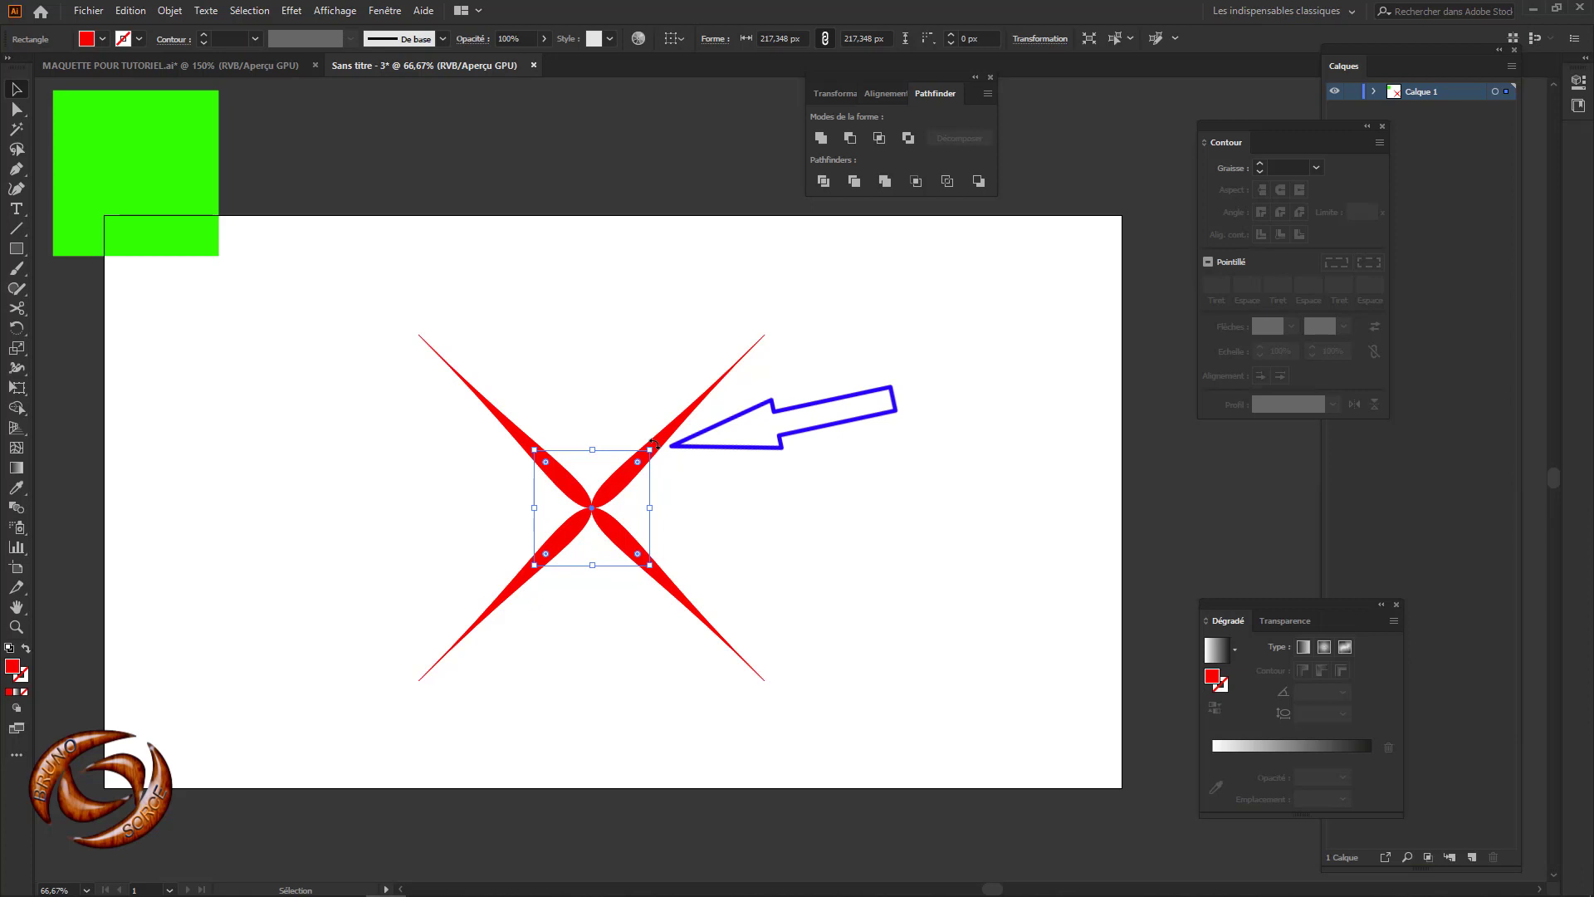
{"action": "left_click_drag", "start_coordinate": [654, 445], "coordinate": [592, 429]}
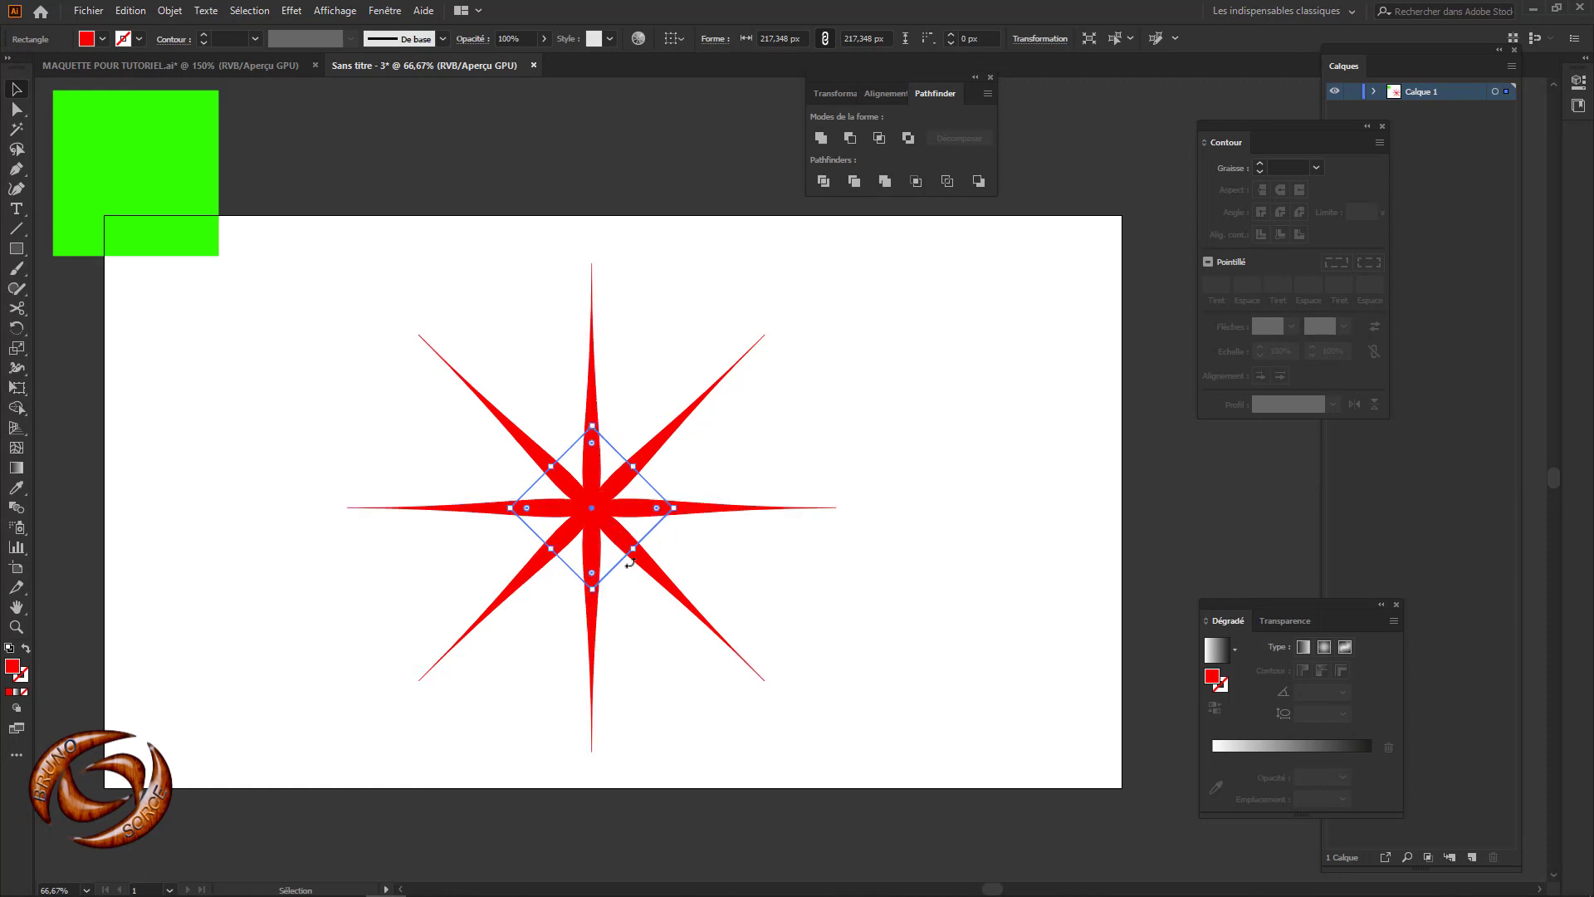
Step: Fill the rotated star copy with bright green and give it a blue stroke
{"action": "left_click", "coordinate": [101, 39]}
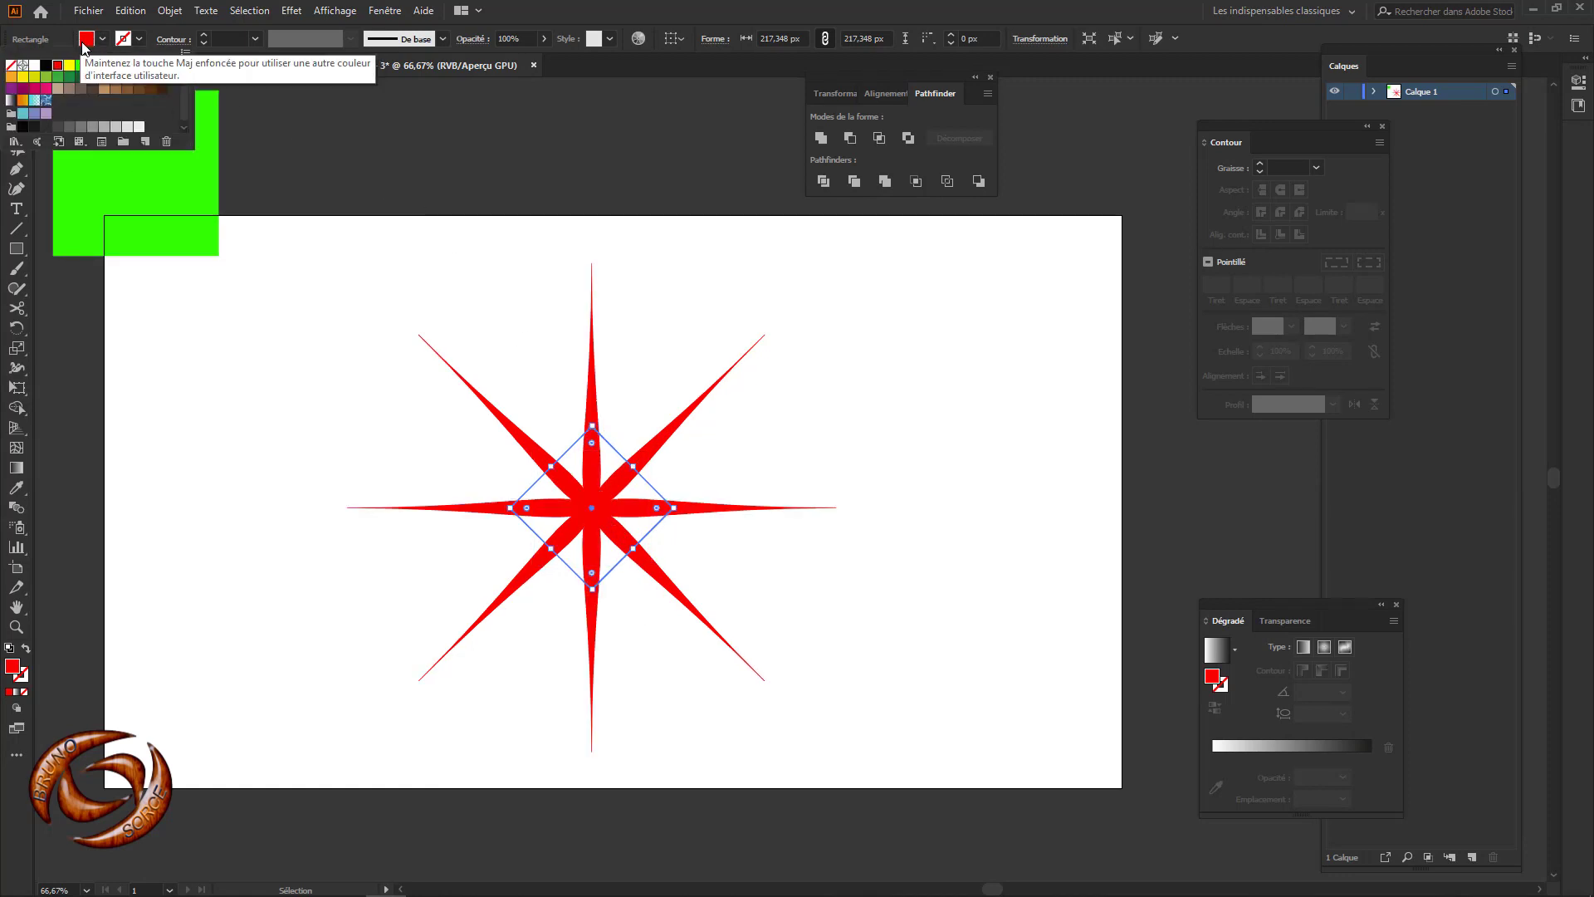
{"action": "left_click", "coordinate": [84, 68]}
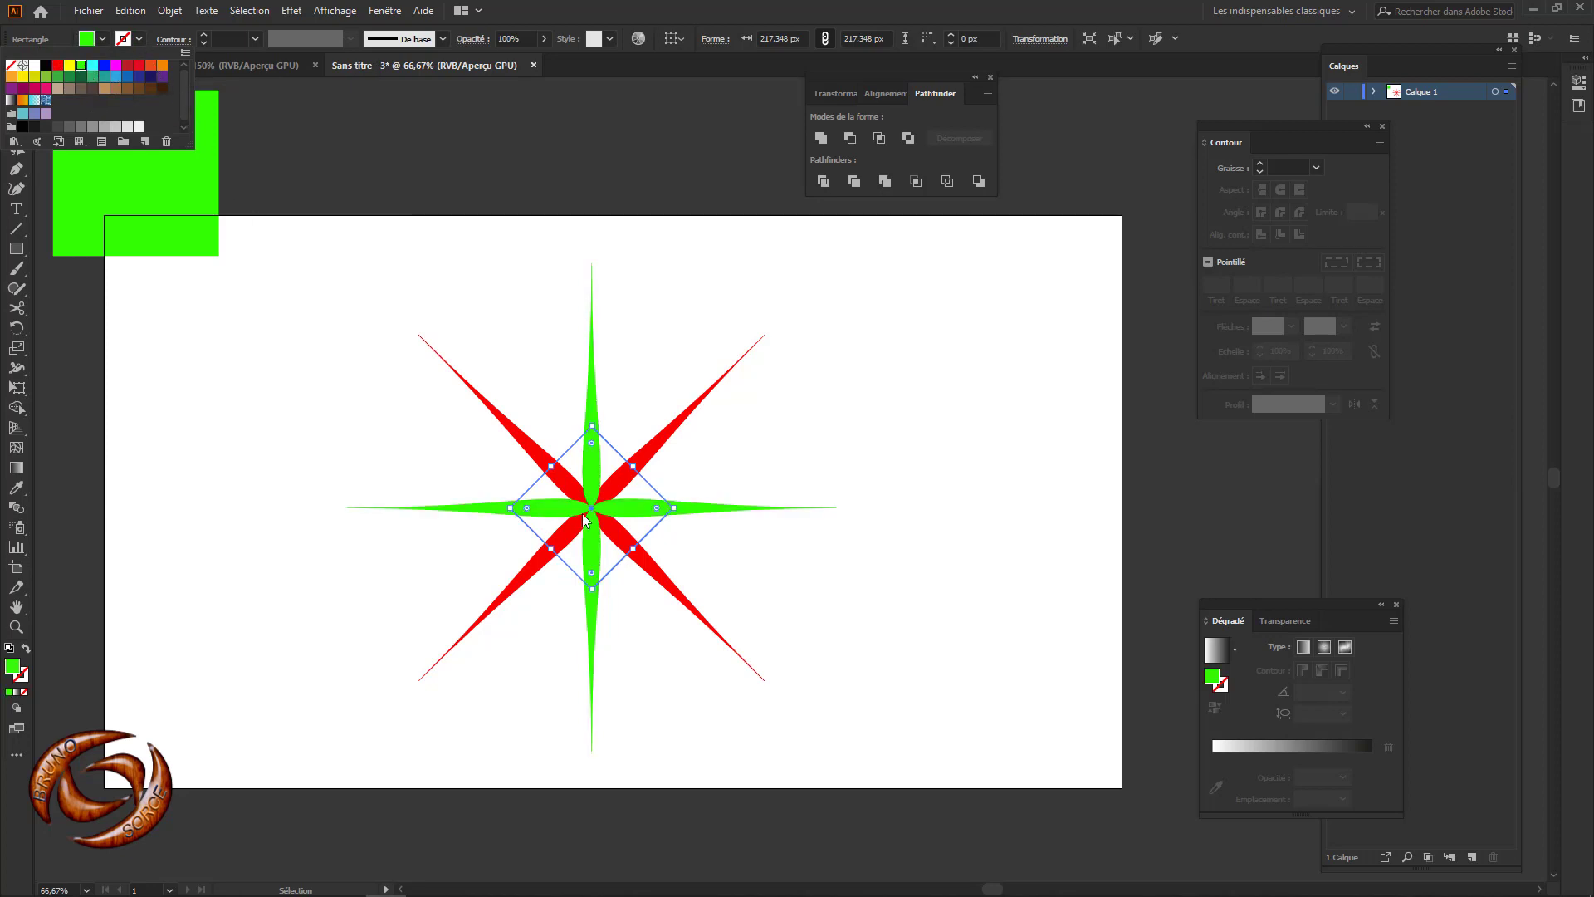
{"action": "left_click", "coordinate": [139, 39]}
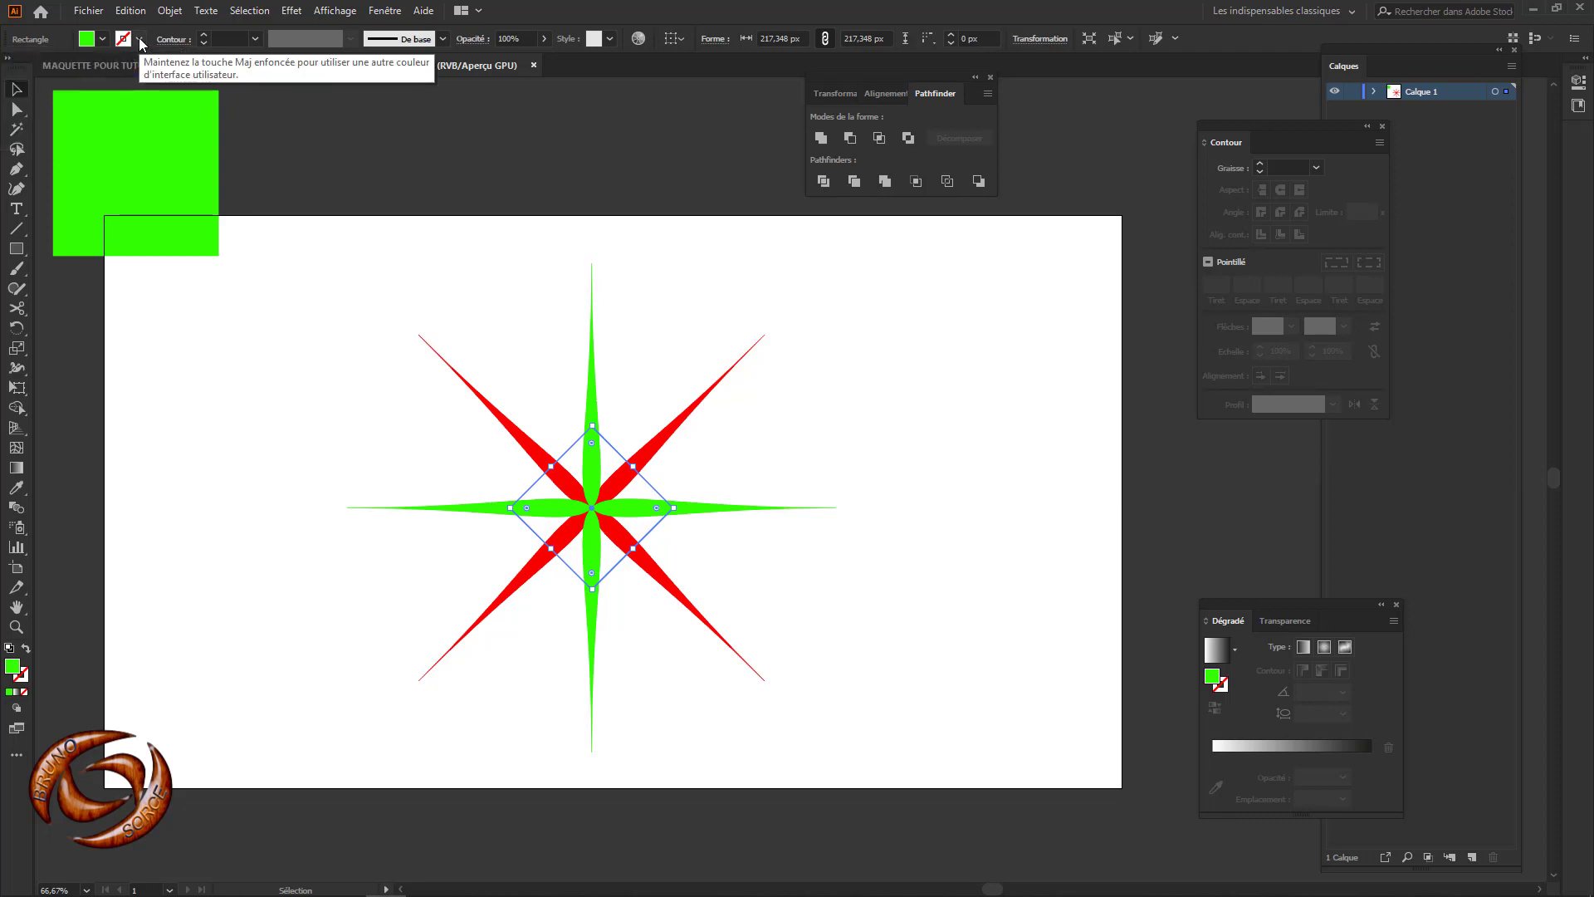
{"action": "left_click", "coordinate": [140, 39]}
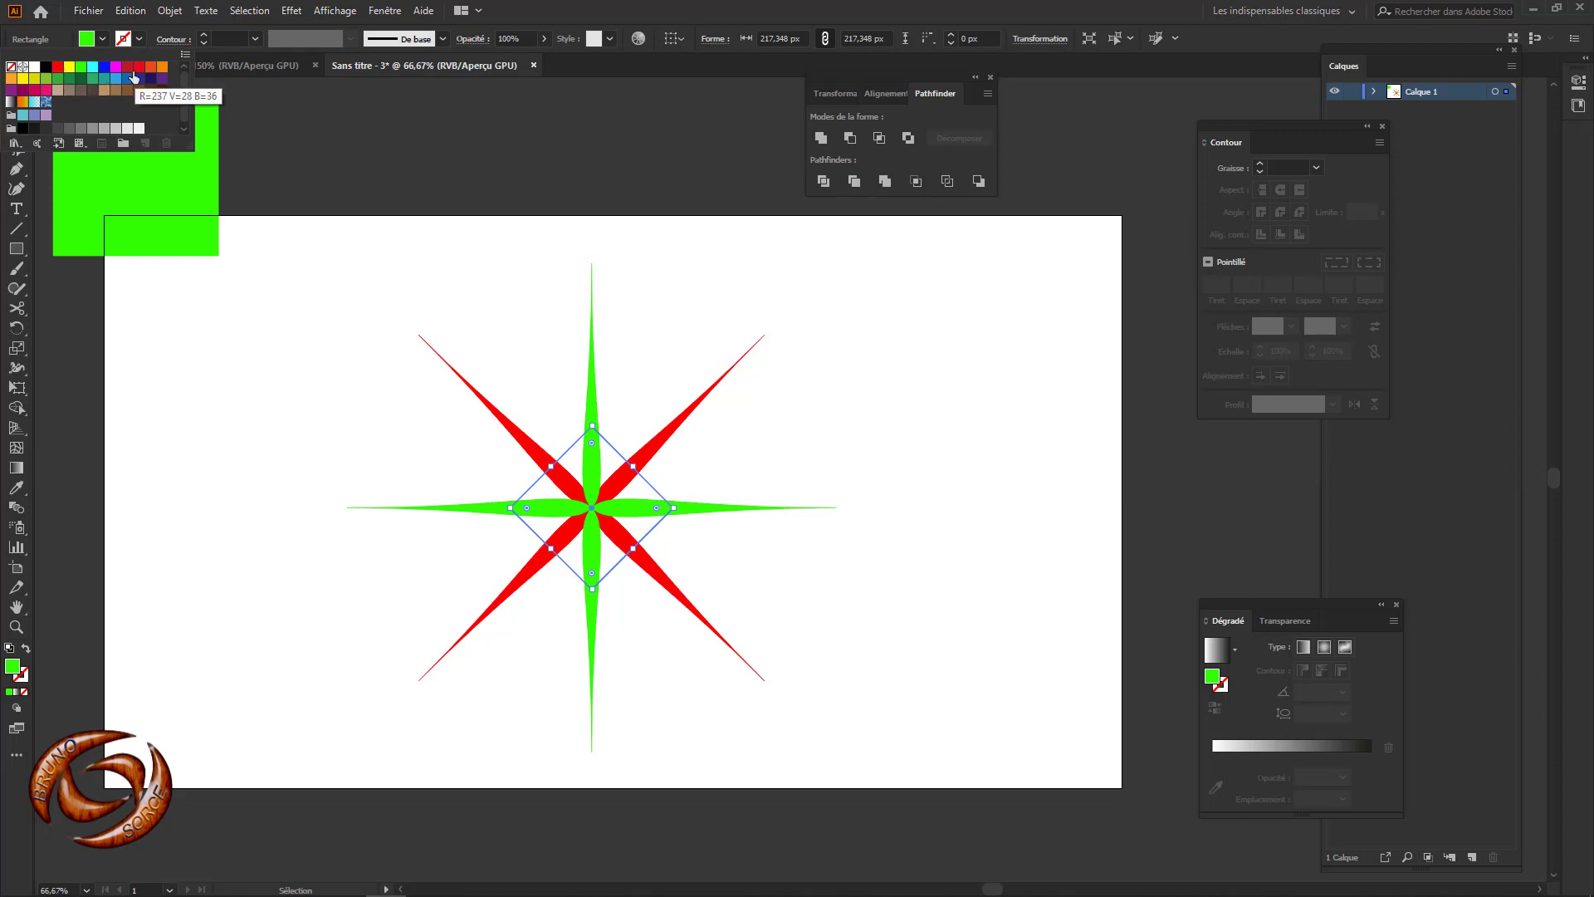
{"action": "left_click", "coordinate": [102, 68]}
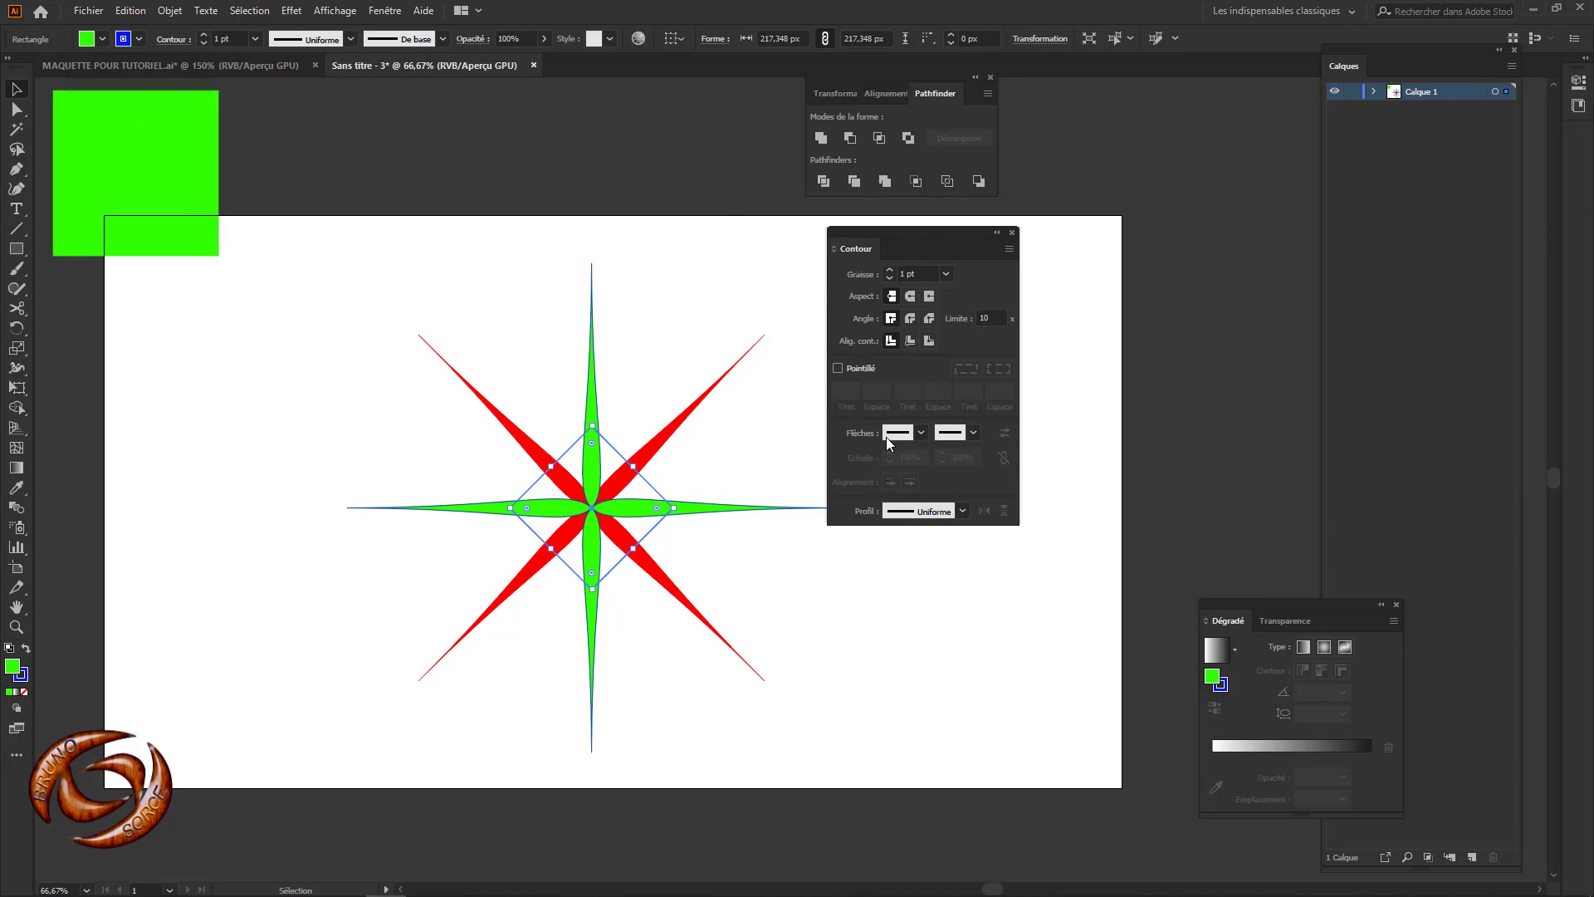
Step: Increase the green star's blue stroke weight to 7 pt
{"action": "left_click", "coordinate": [388, 13]}
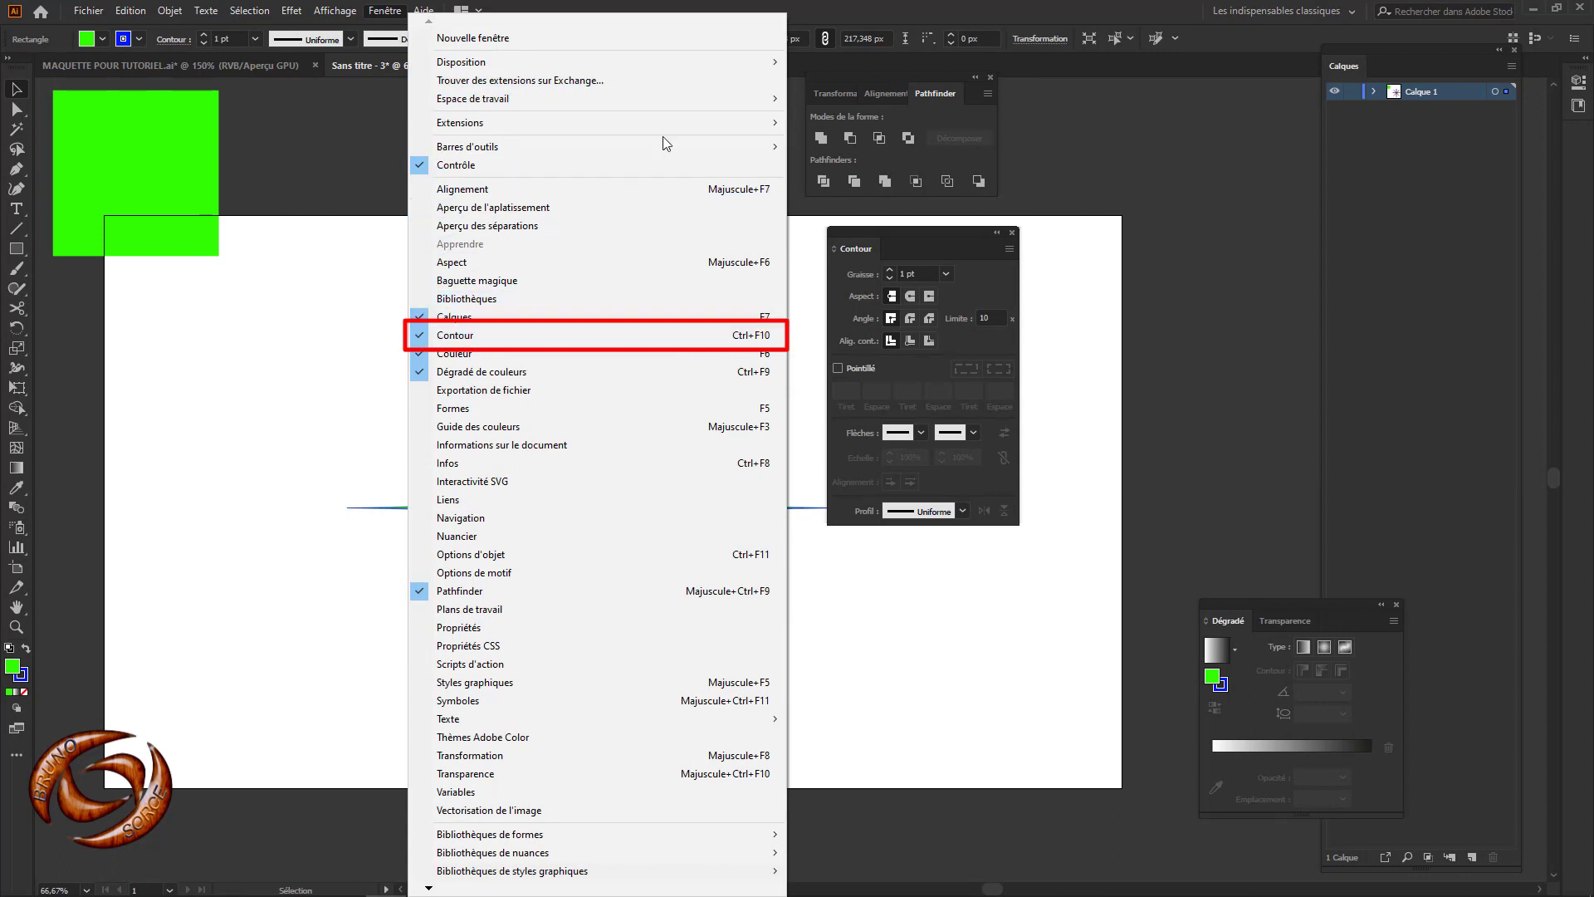
{"action": "left_click", "coordinate": [830, 8]}
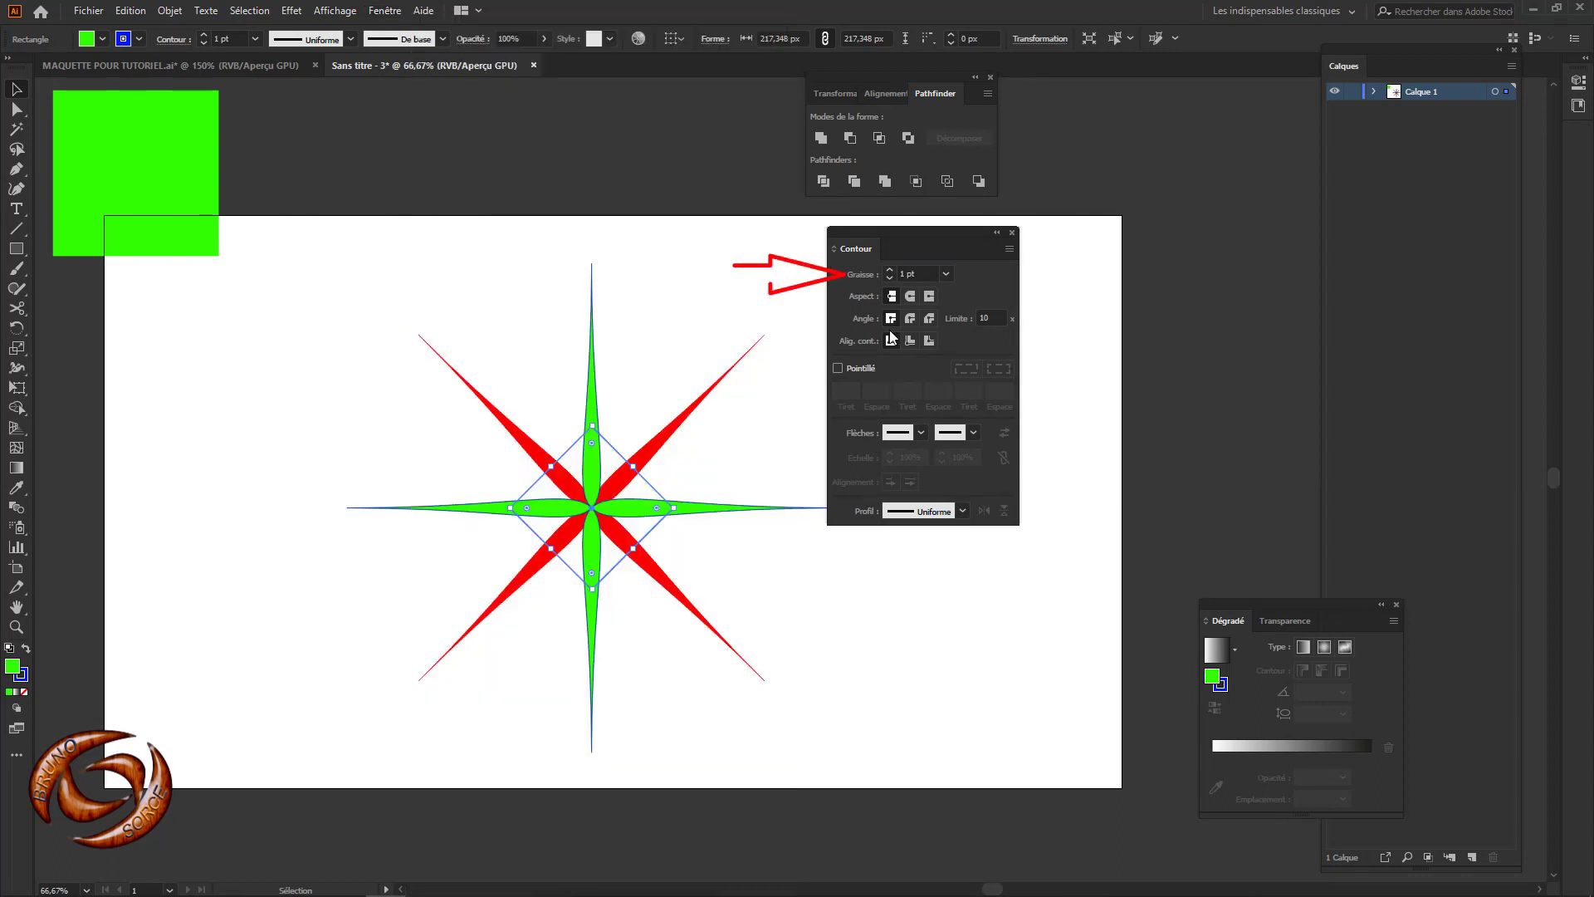
{"action": "left_click", "coordinate": [889, 271]}
{"action": "left_click", "coordinate": [889, 271]}
{"action": "left_click", "coordinate": [890, 271]}
{"action": "left_click", "coordinate": [889, 271]}
{"action": "left_click", "coordinate": [890, 271]}
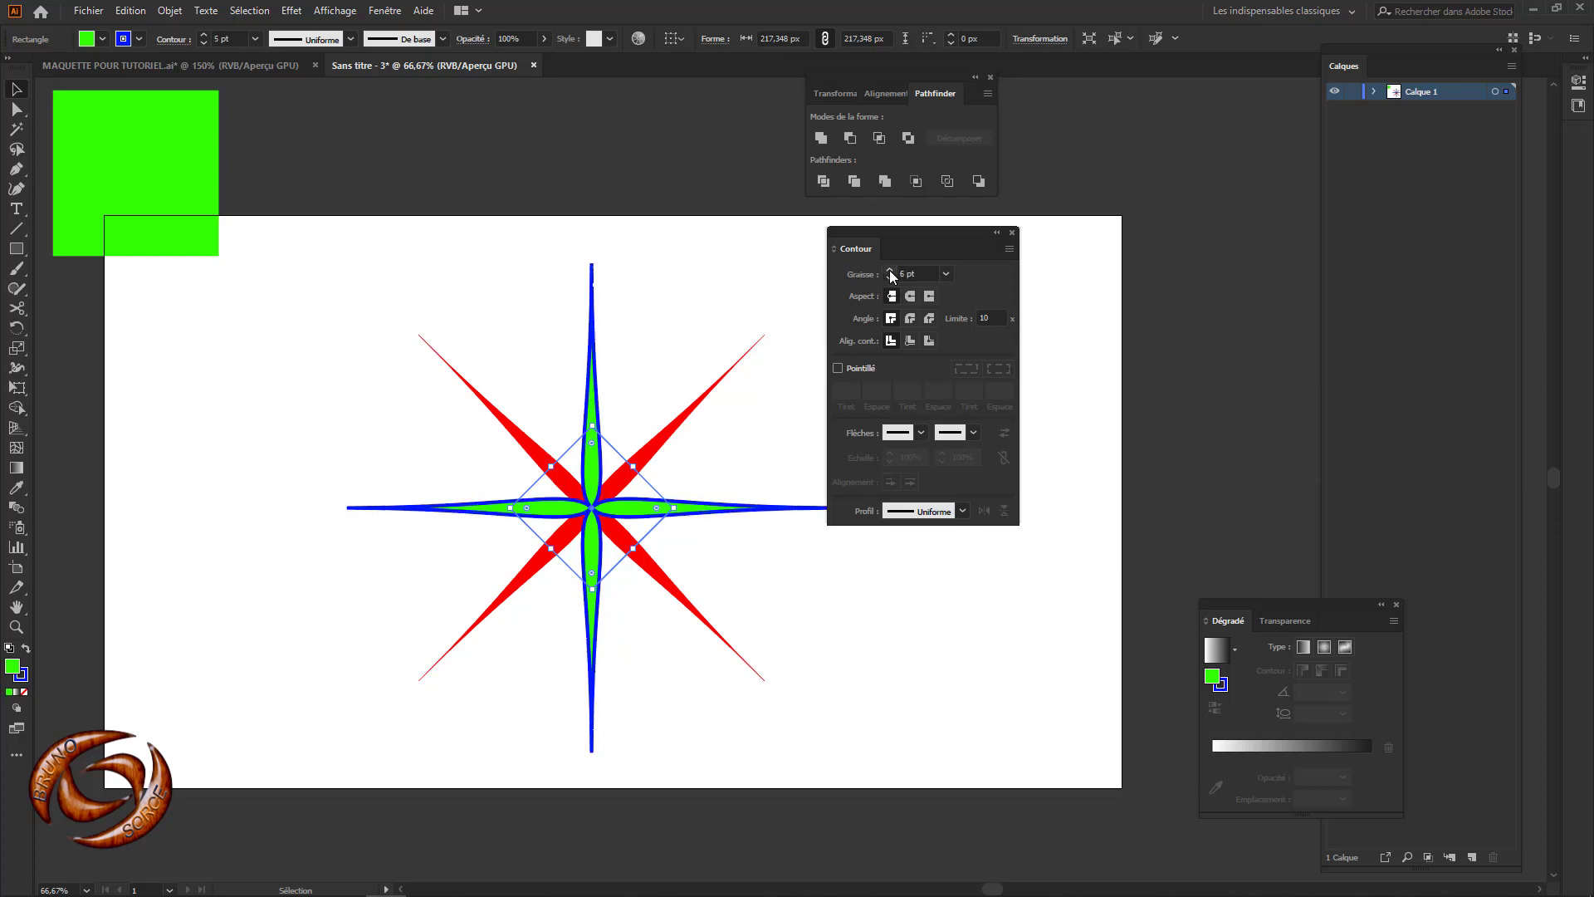
{"action": "left_click", "coordinate": [889, 270]}
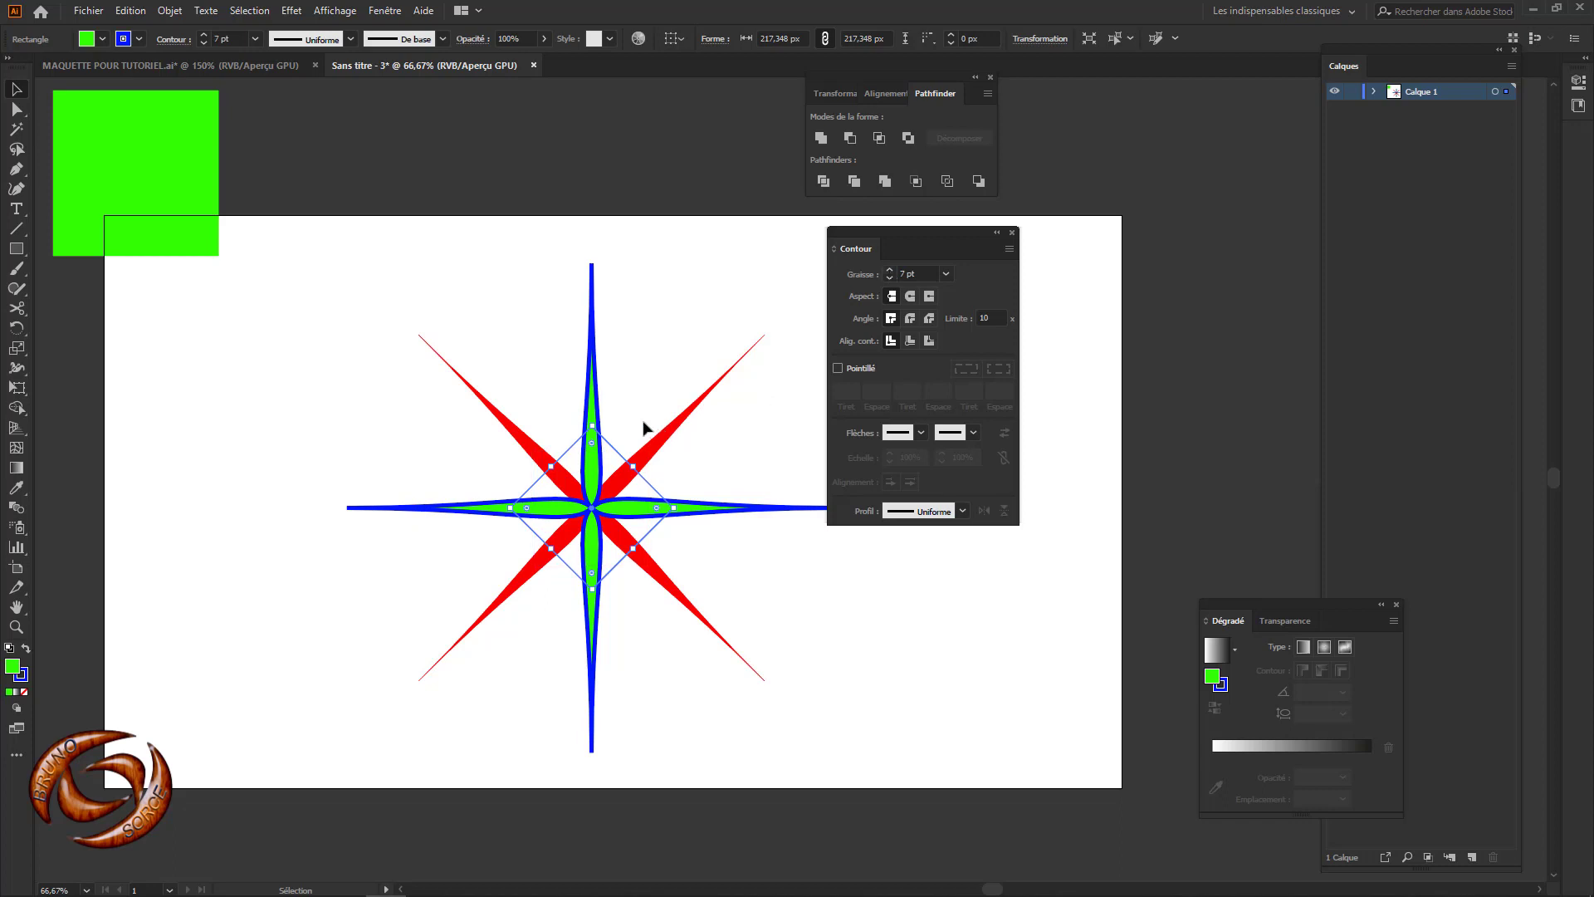
Step: Try aligning the green star's stroke to the inside, then restore the centred alignment
{"action": "left_click", "coordinate": [911, 342]}
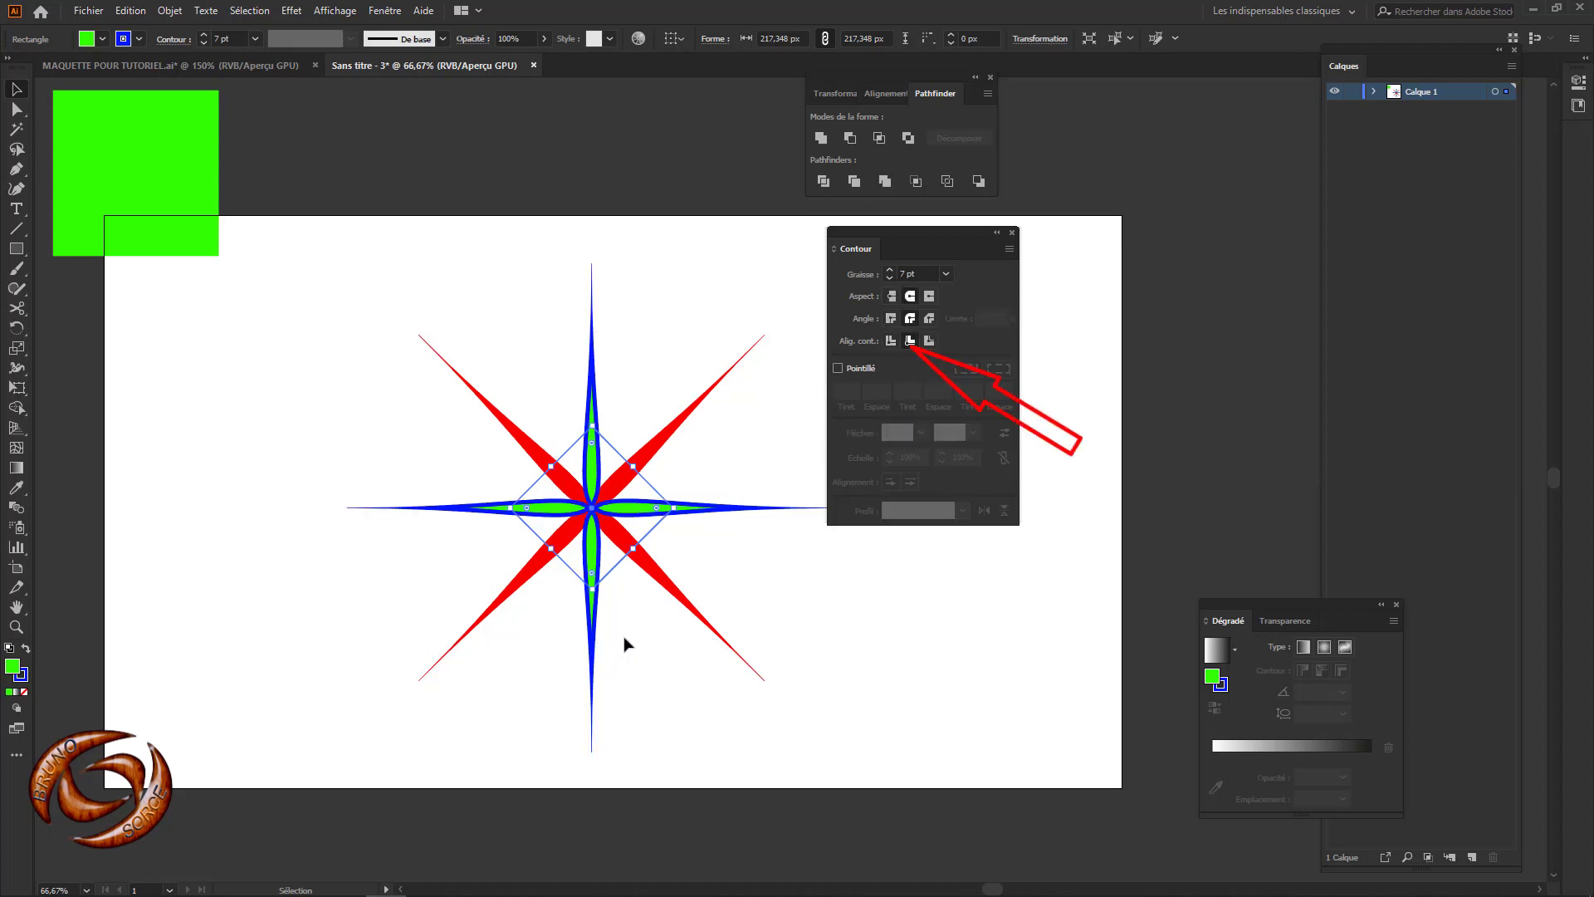
{"action": "left_click", "coordinate": [891, 341]}
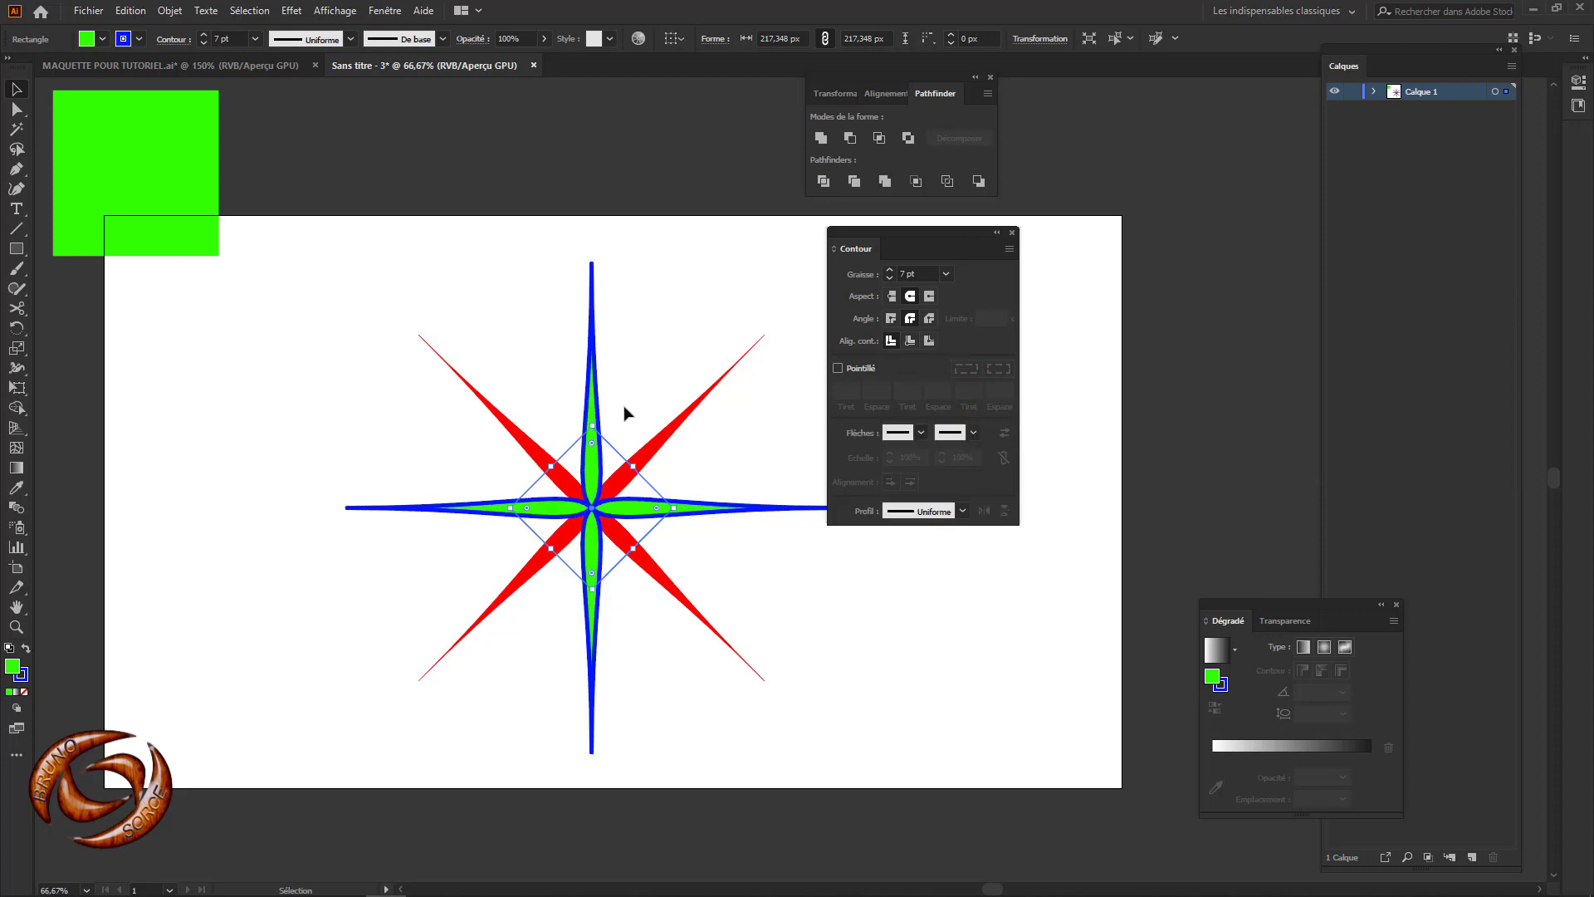
Step: Reduce the green star's stroke weight to 0,25 pt, then remove the stroke
{"action": "left_click", "coordinate": [889, 279]}
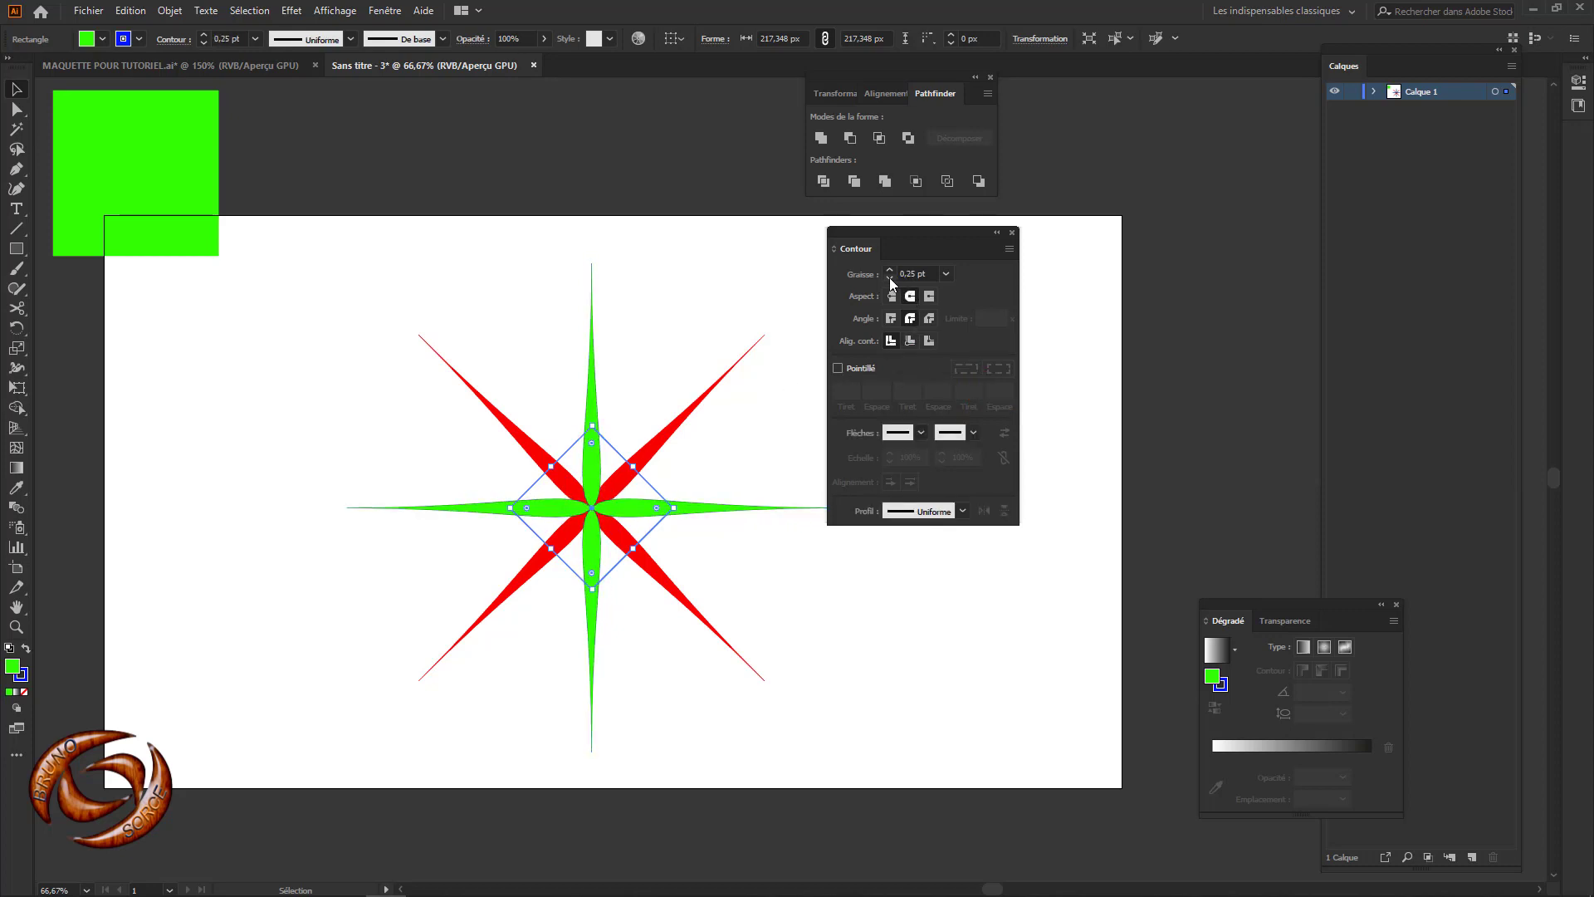
{"action": "left_click", "coordinate": [138, 39]}
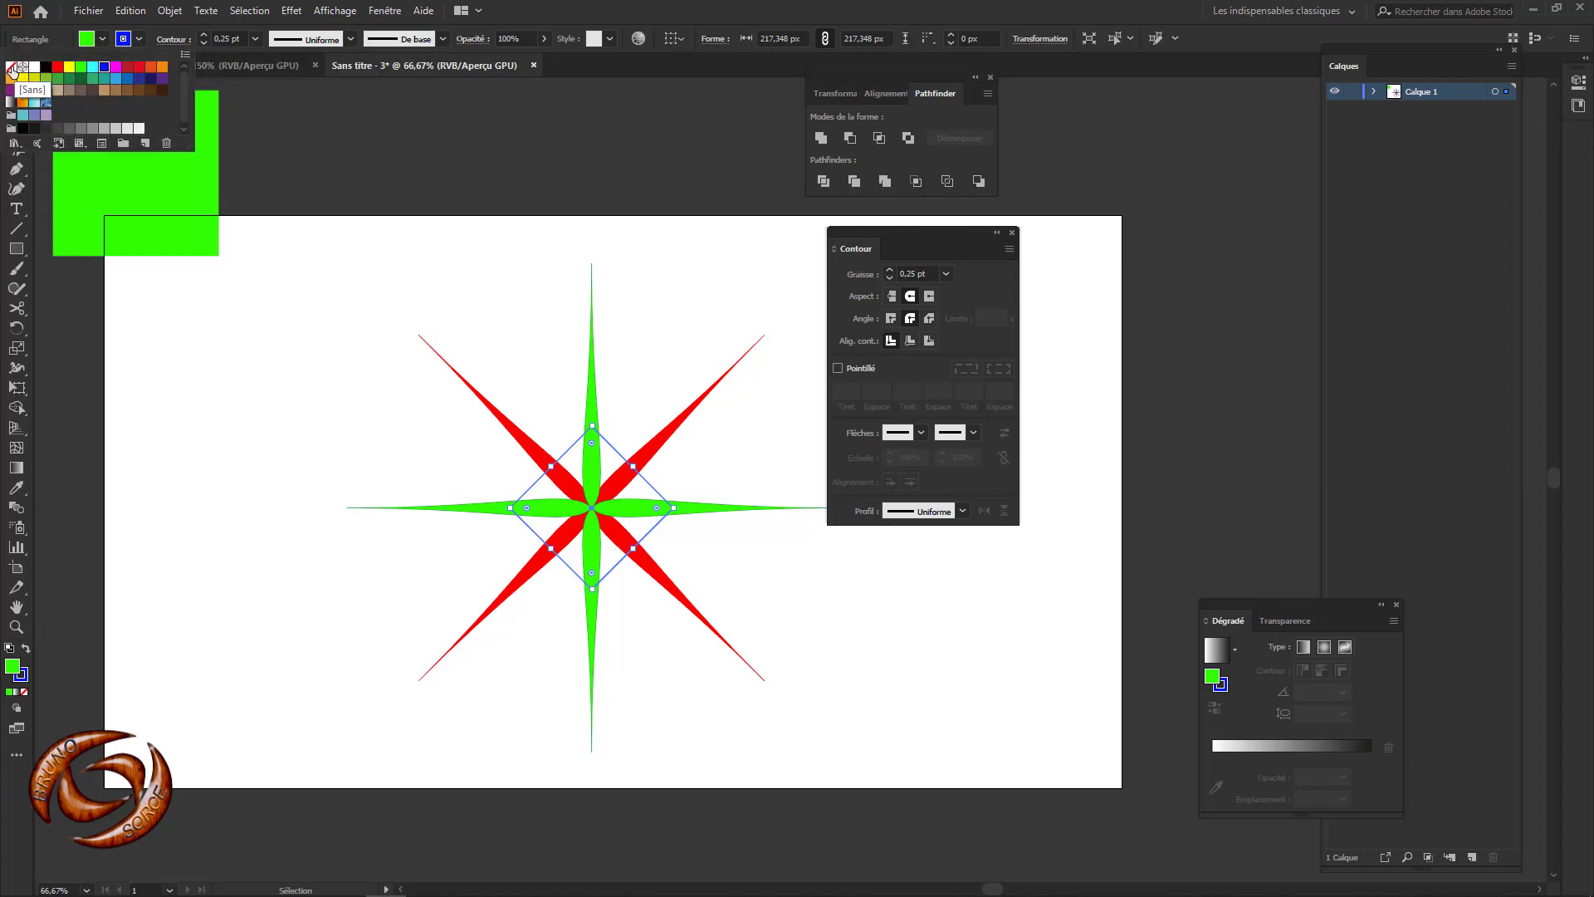
{"action": "left_click", "coordinate": [11, 70]}
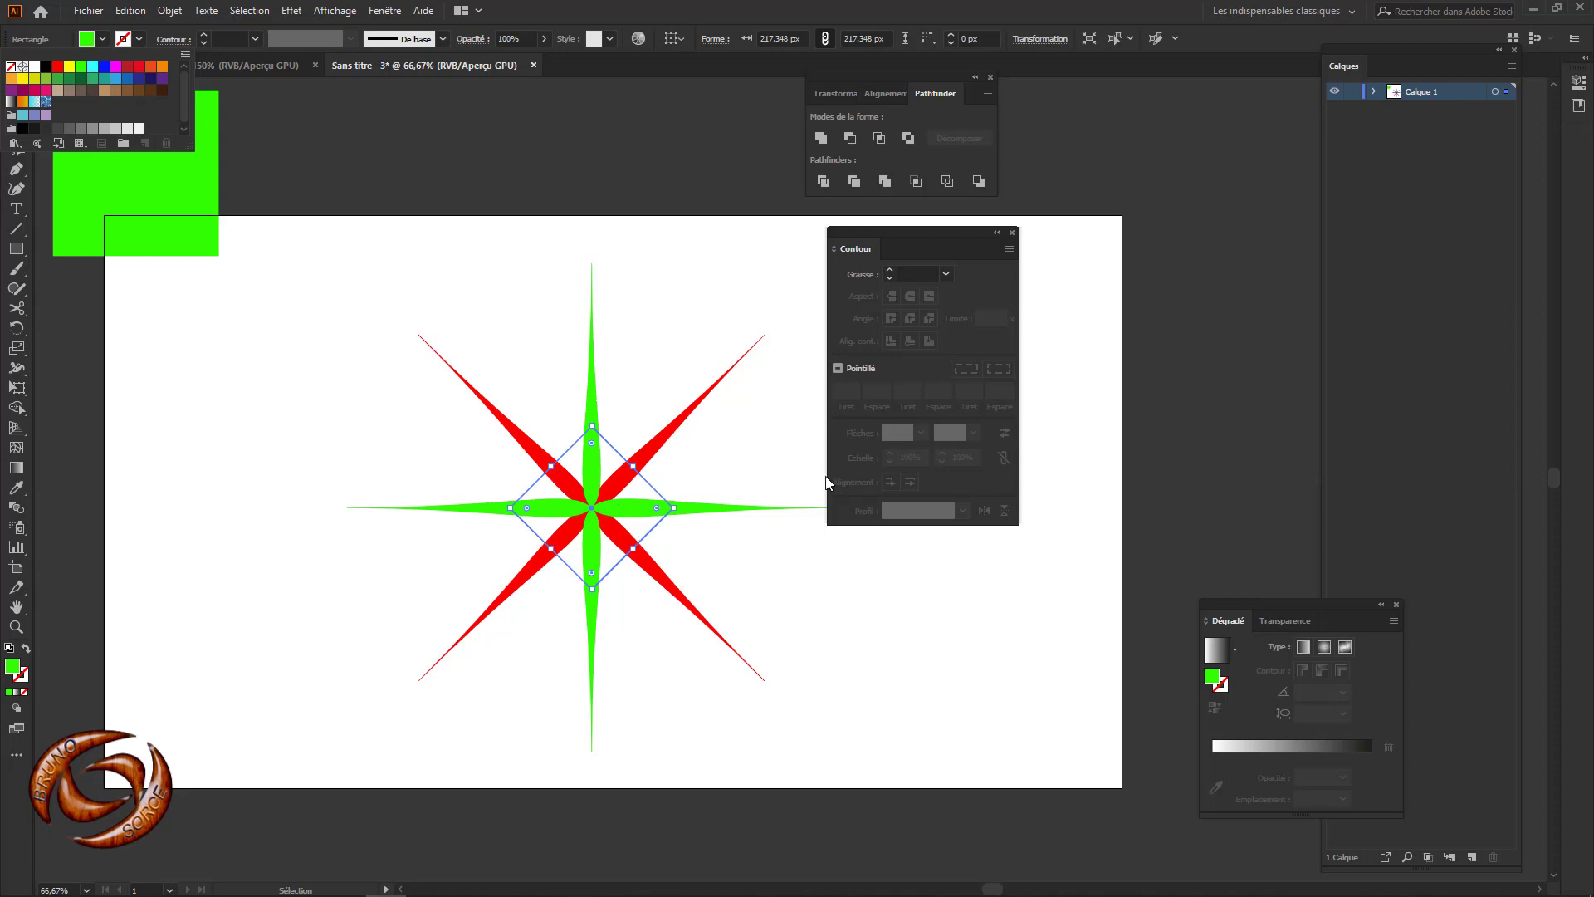
Step: Delete both star shapes and move the green square to near the middle of the artboard
{"action": "left_click", "coordinate": [445, 404]}
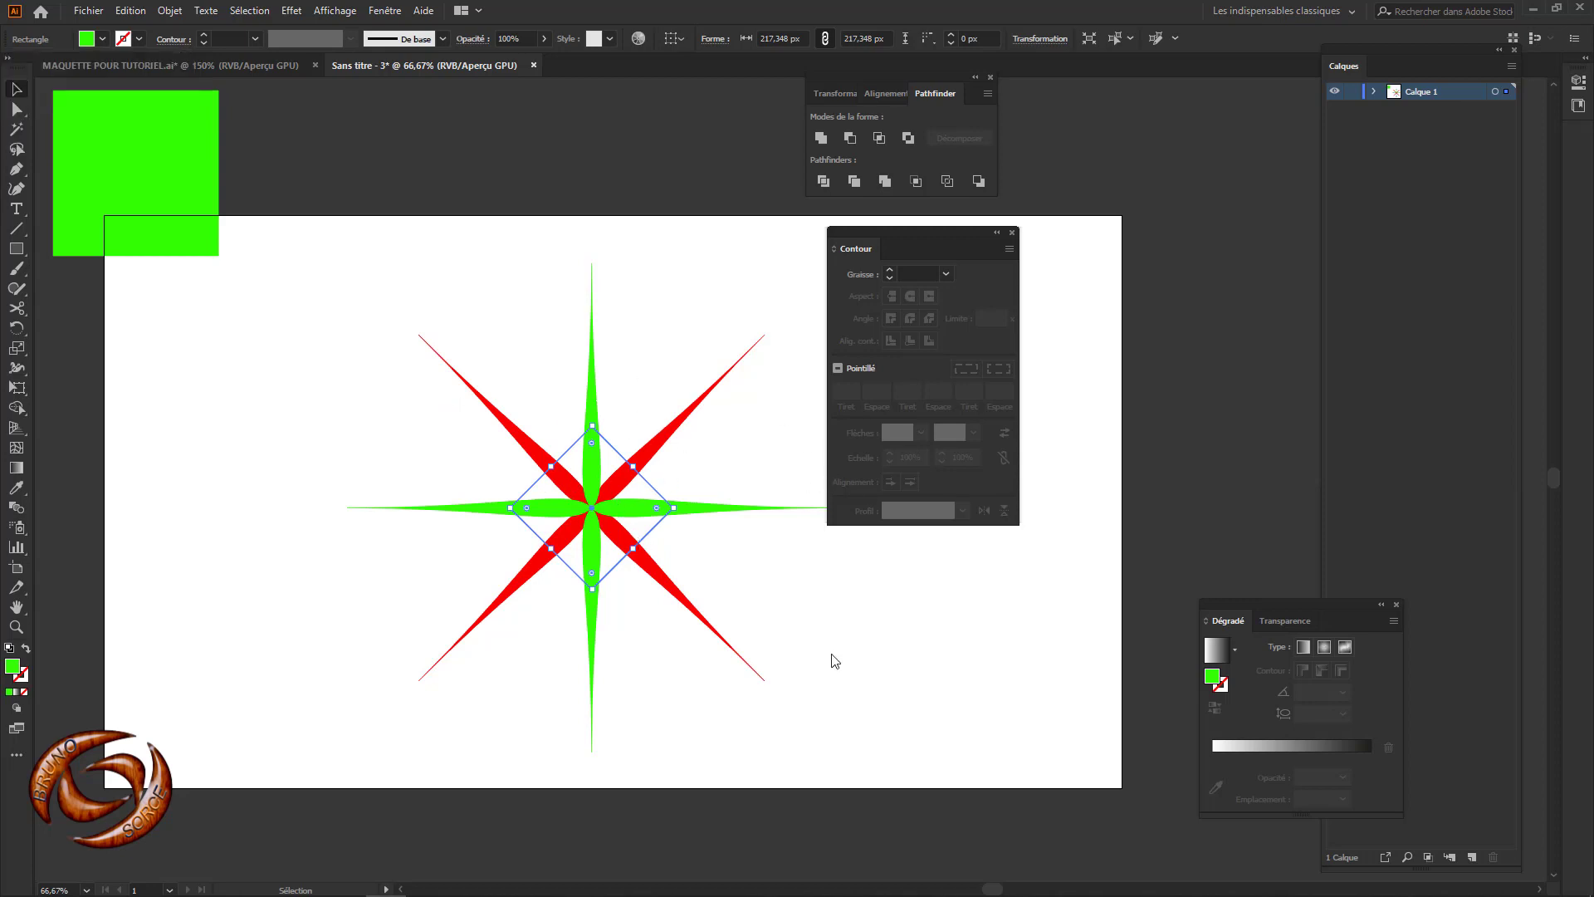
{"action": "key", "text": "Delete"}
{"action": "left_click_drag", "start_coordinate": [154, 142], "coordinate": [579, 448]}
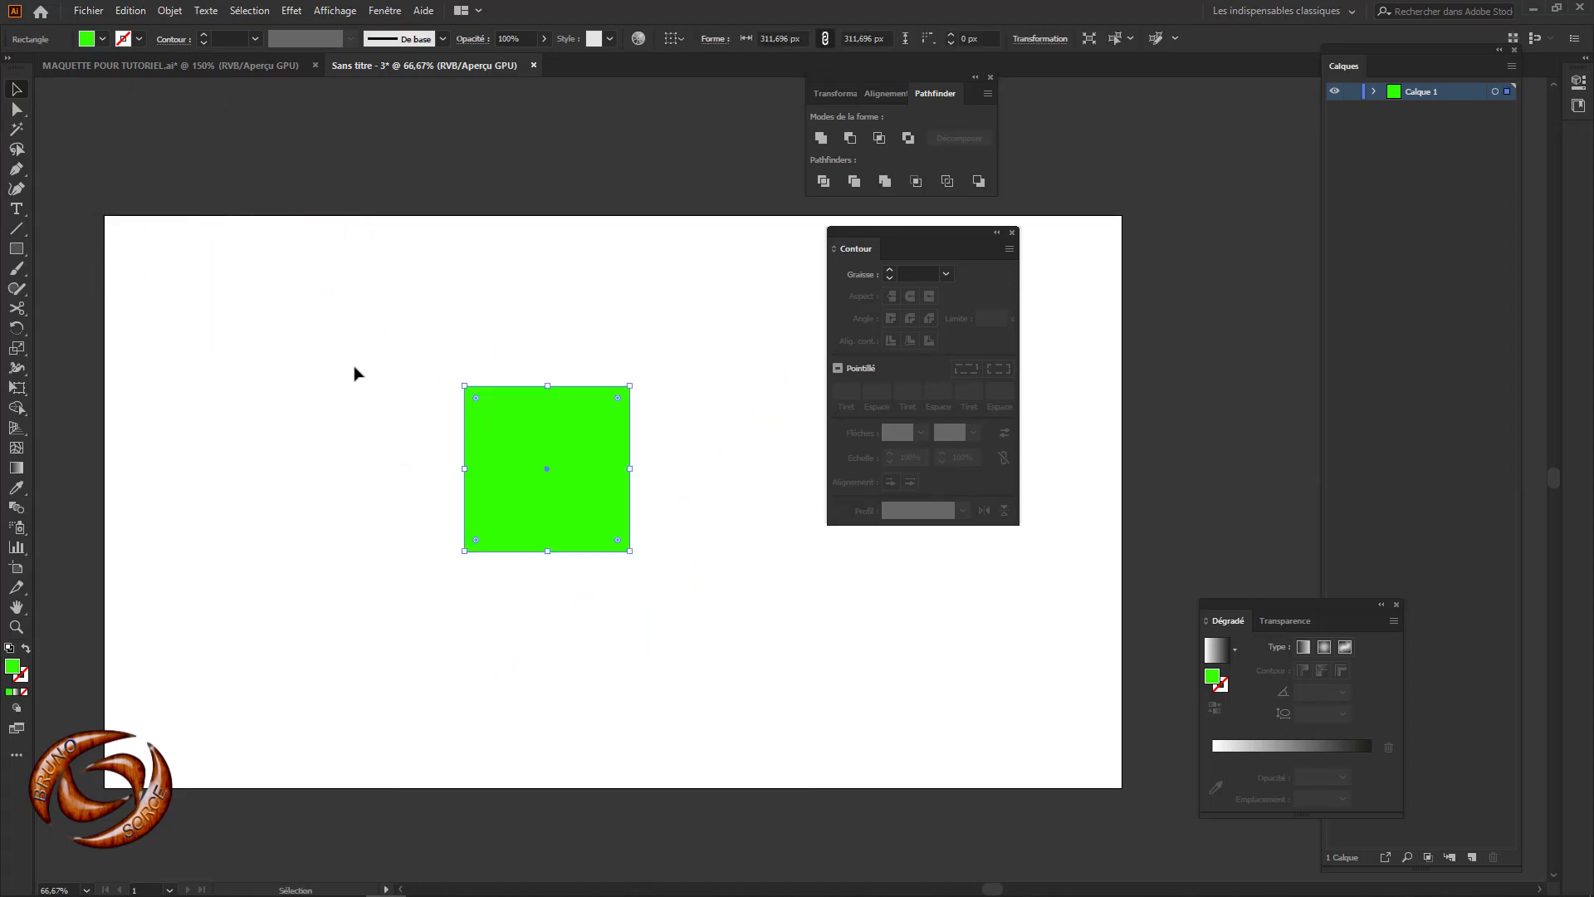
Step: Remove the green square's fill and give it a blue stroke
{"action": "left_click", "coordinate": [103, 39]}
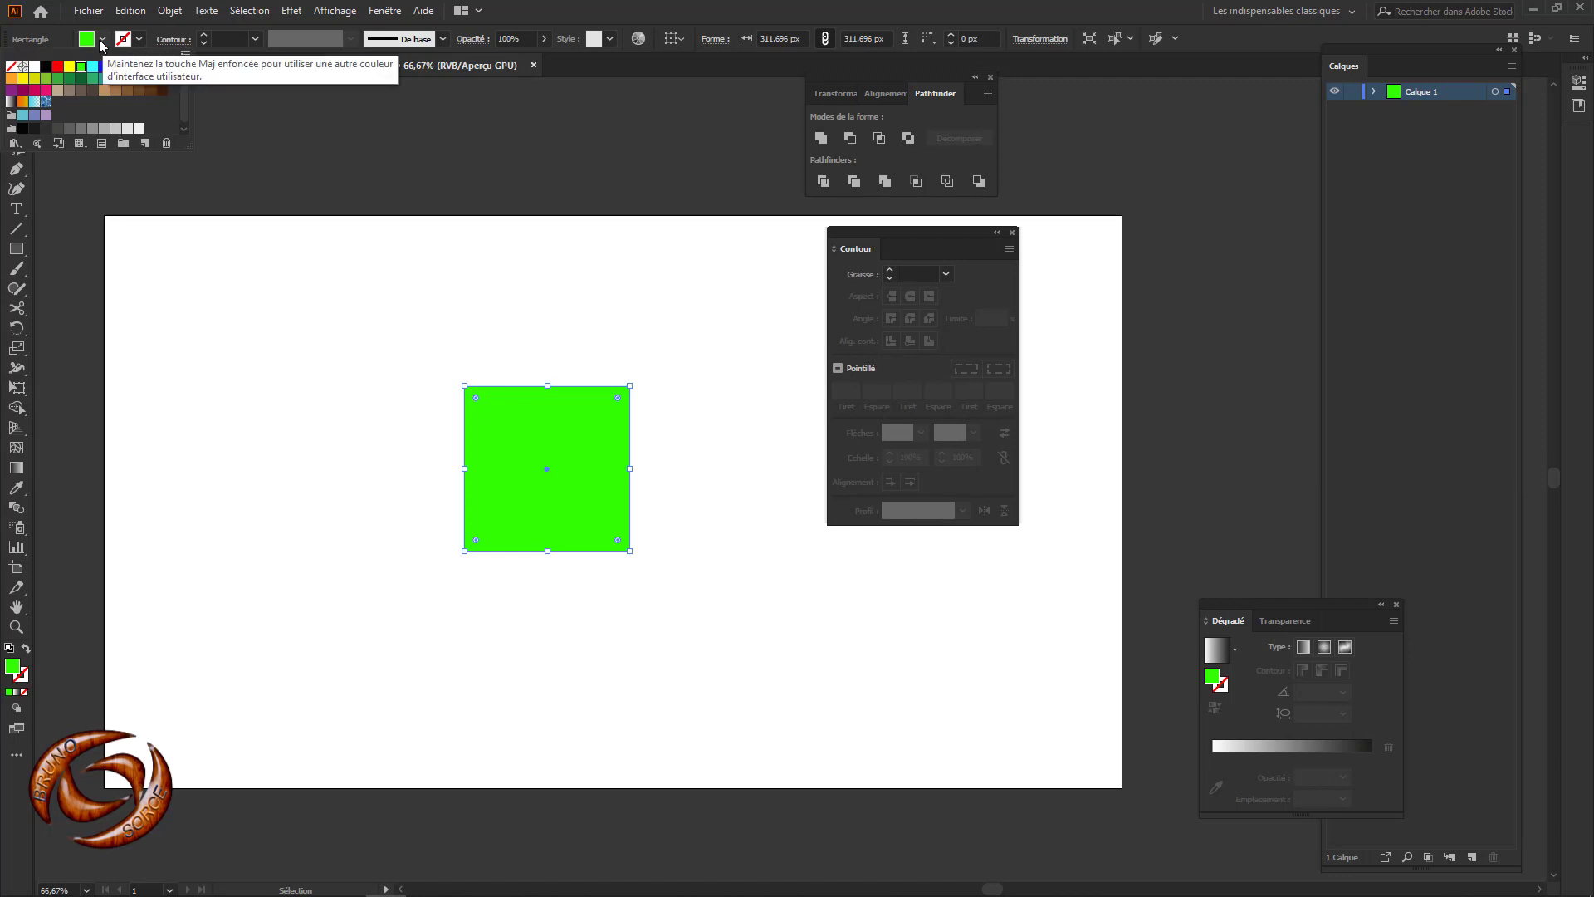
{"action": "left_click", "coordinate": [11, 70]}
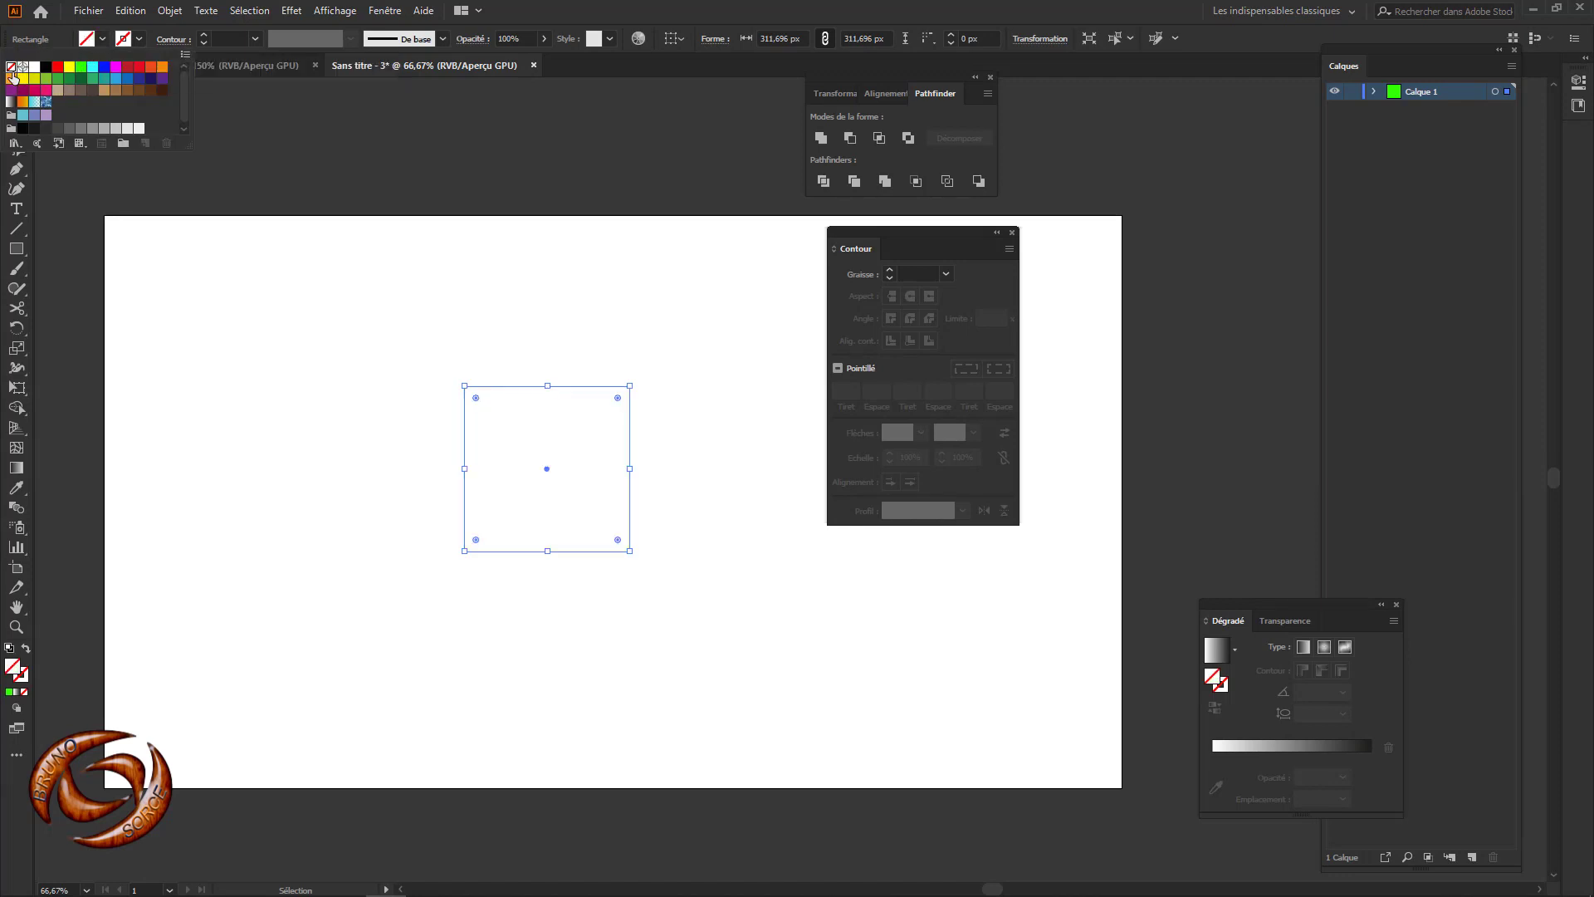
{"action": "left_click", "coordinate": [139, 39]}
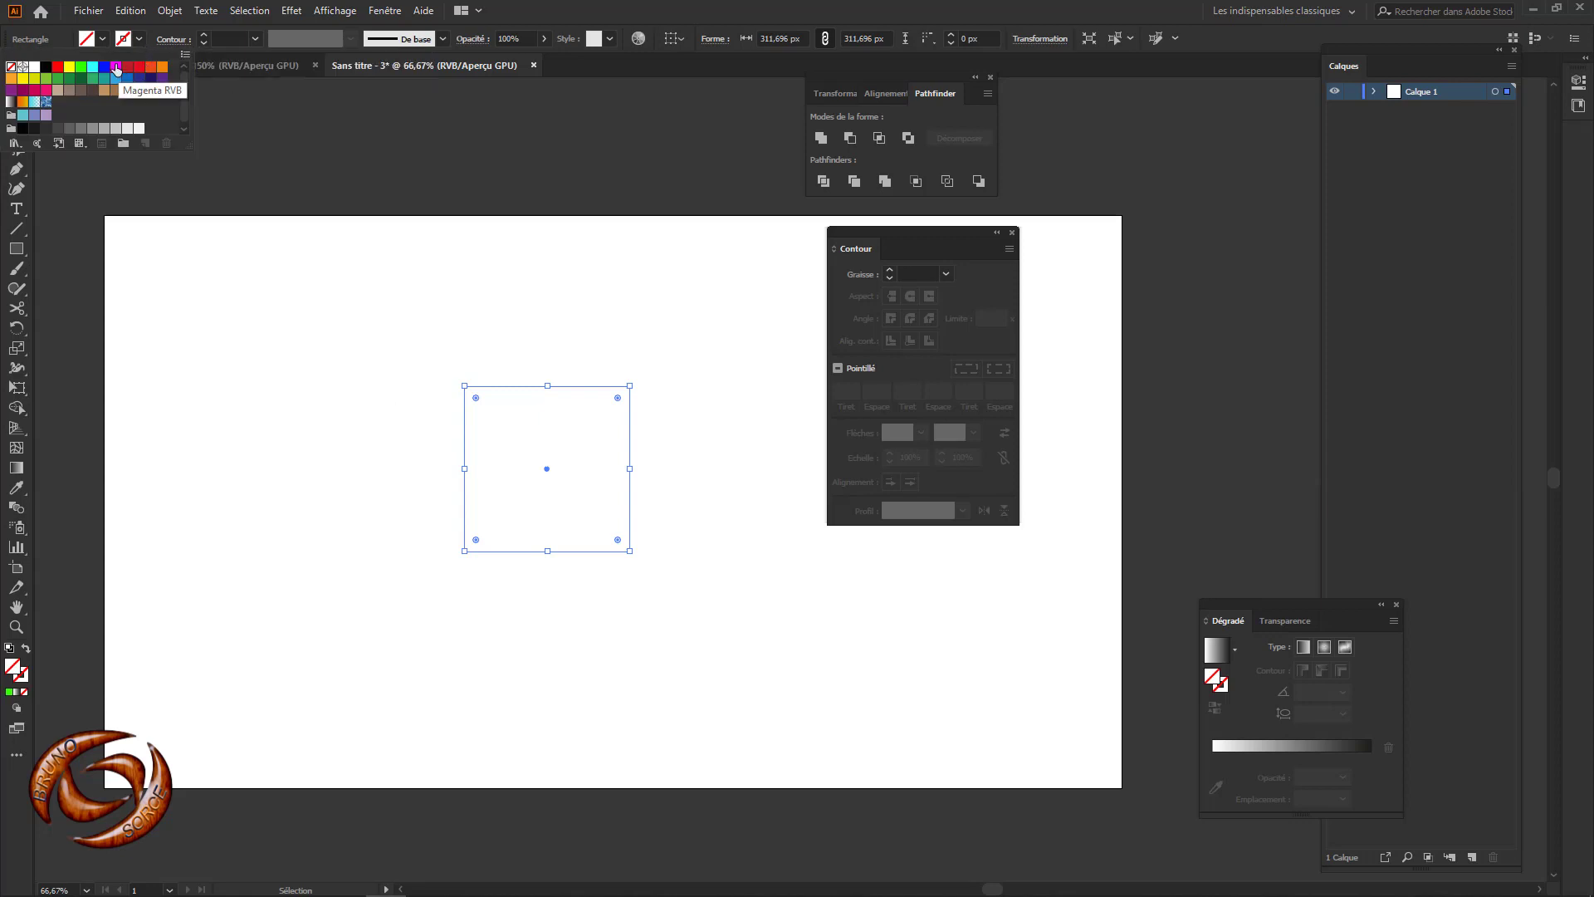
{"action": "left_click", "coordinate": [105, 66]}
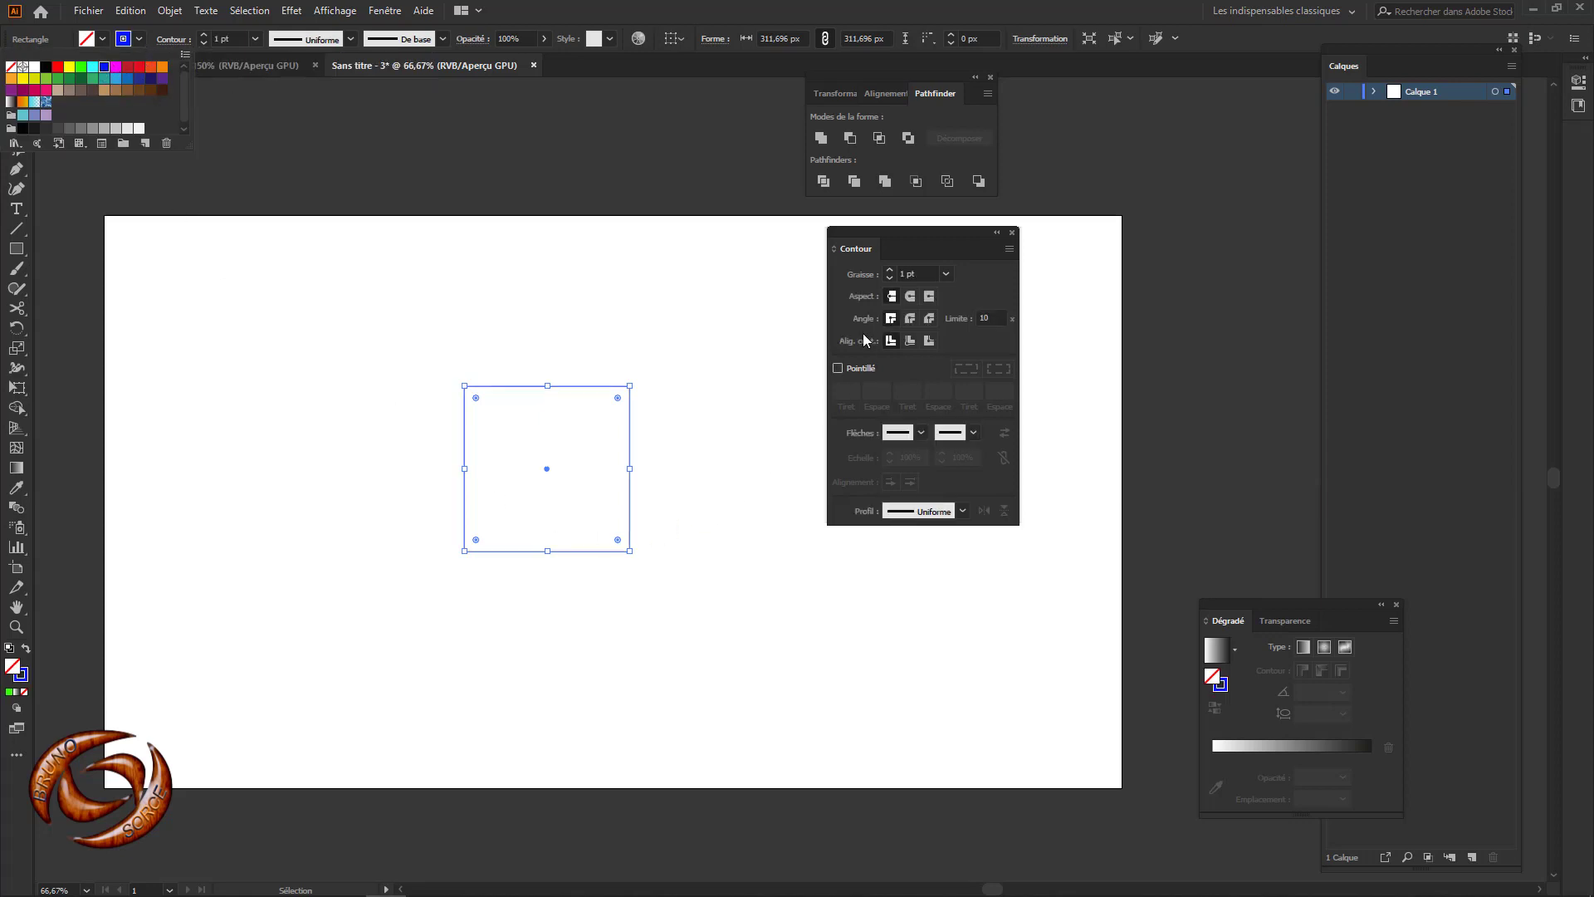
Step: Set the square's blue stroke weight to 20 pt
{"action": "left_click", "coordinate": [892, 269]}
{"action": "left_click", "coordinate": [887, 271]}
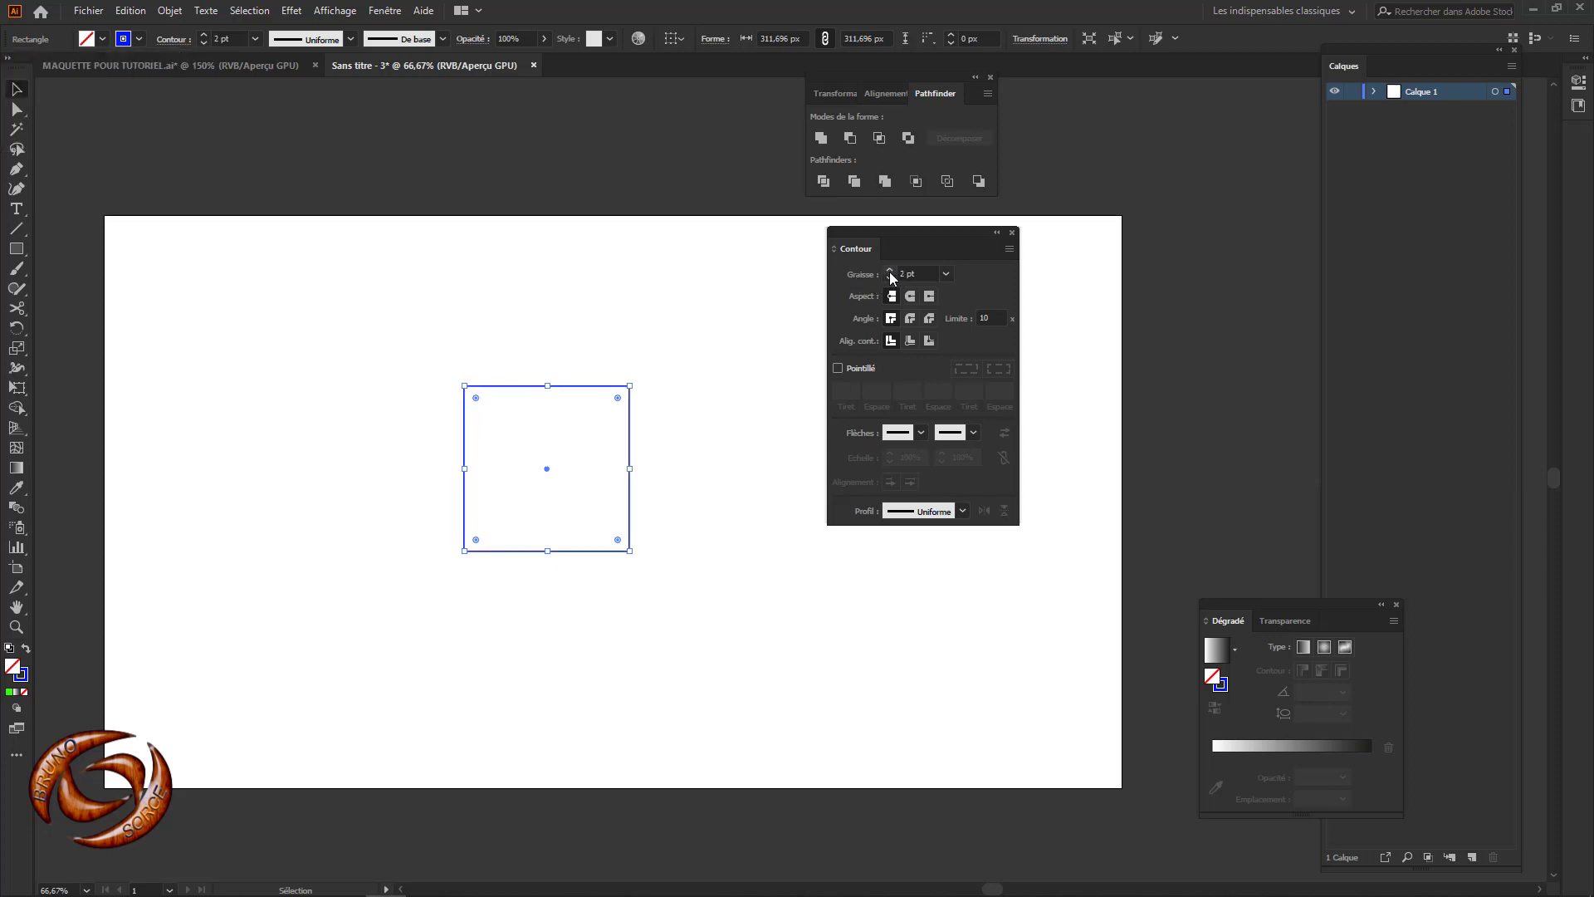
{"action": "left_click", "coordinate": [946, 274]}
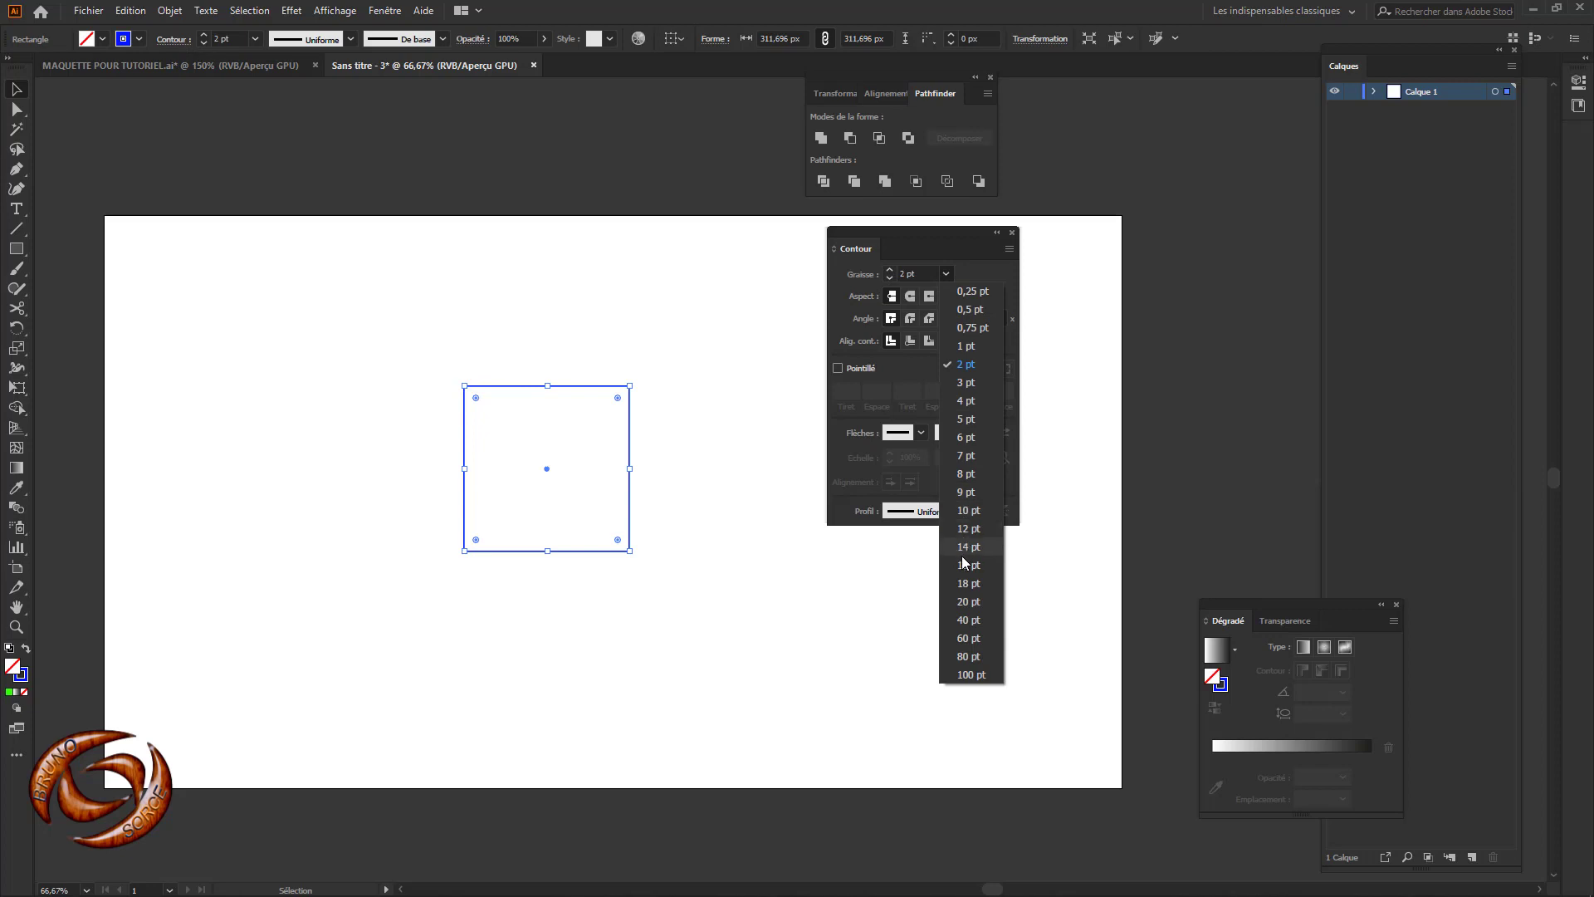
{"action": "left_click", "coordinate": [963, 601]}
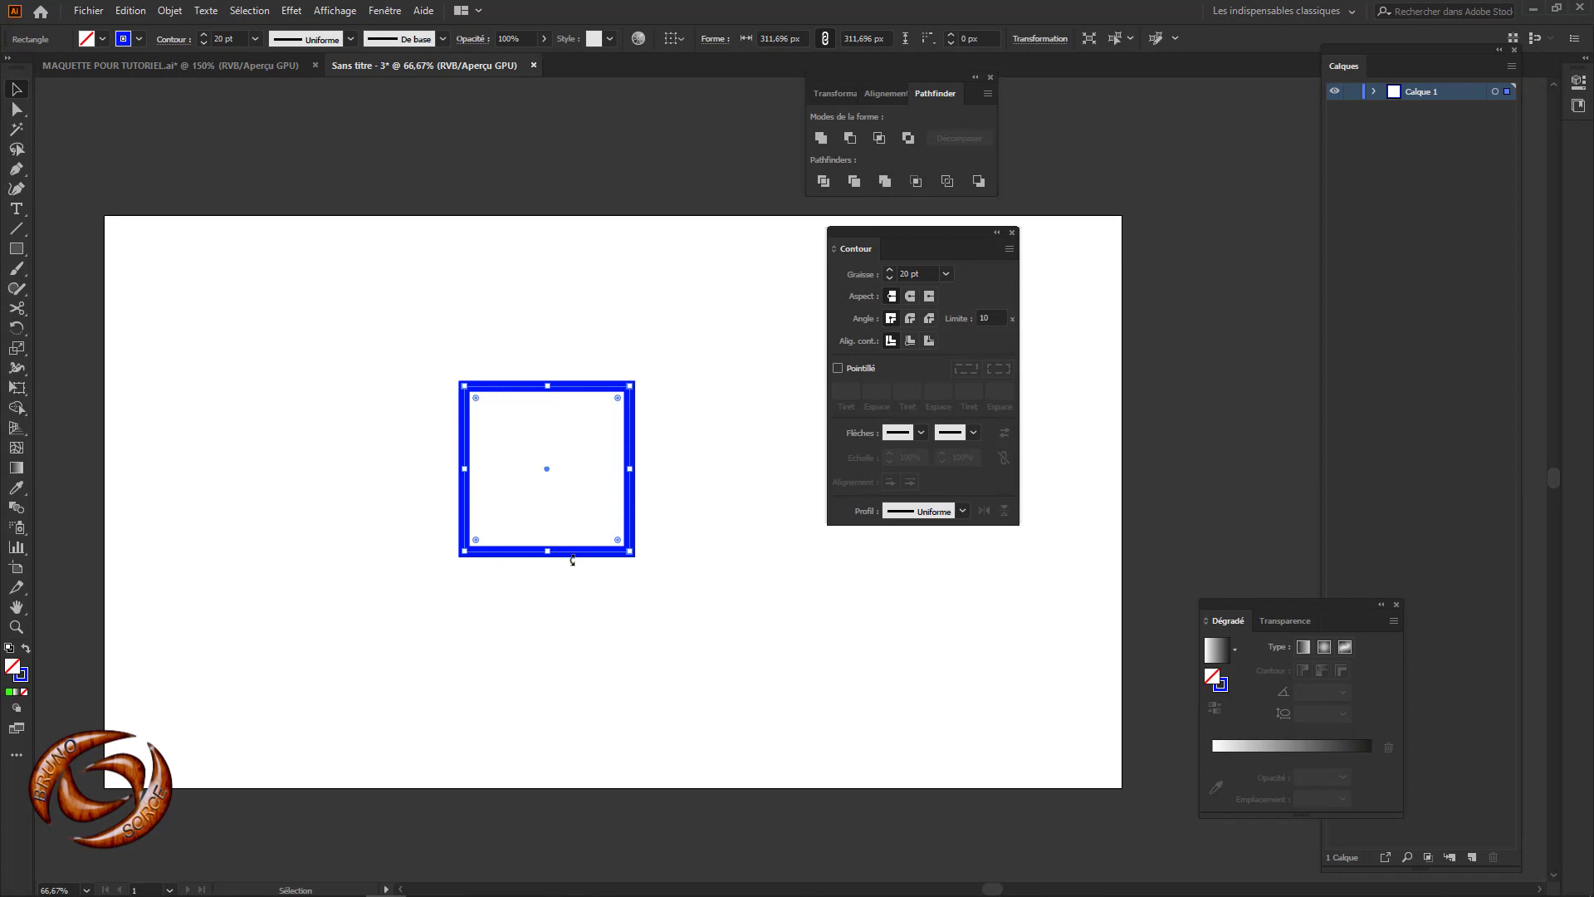
Step: Preview the Contraction et dilatation effect at -35% on the blue-stroked square, then cancel it
{"action": "left_click", "coordinate": [297, 17]}
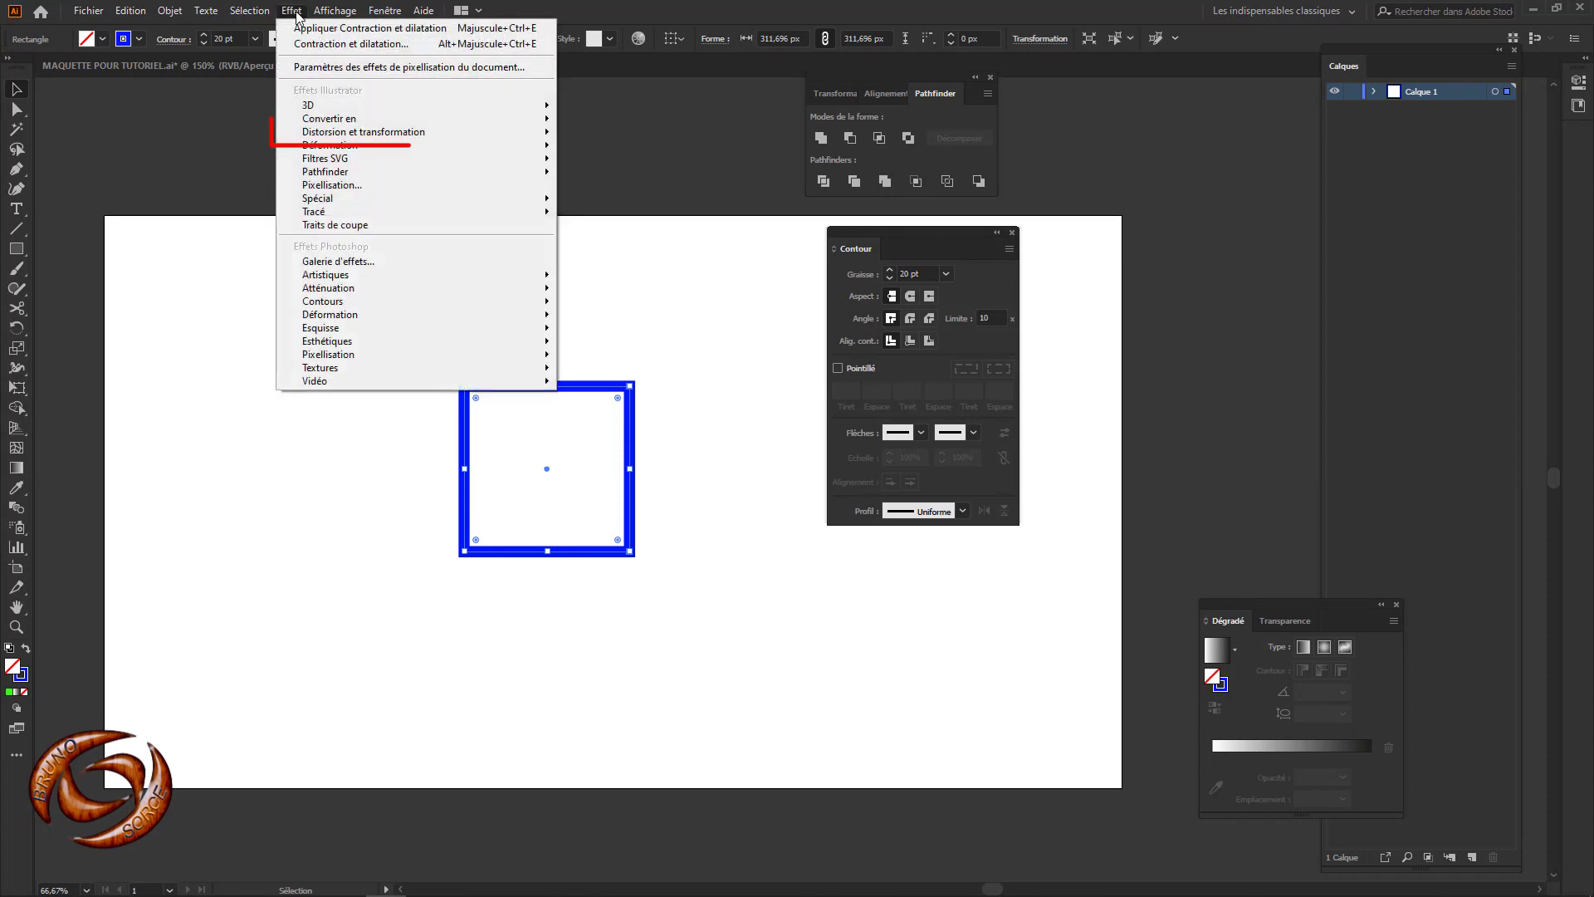
{"action": "mouse_move", "coordinate": [315, 136]}
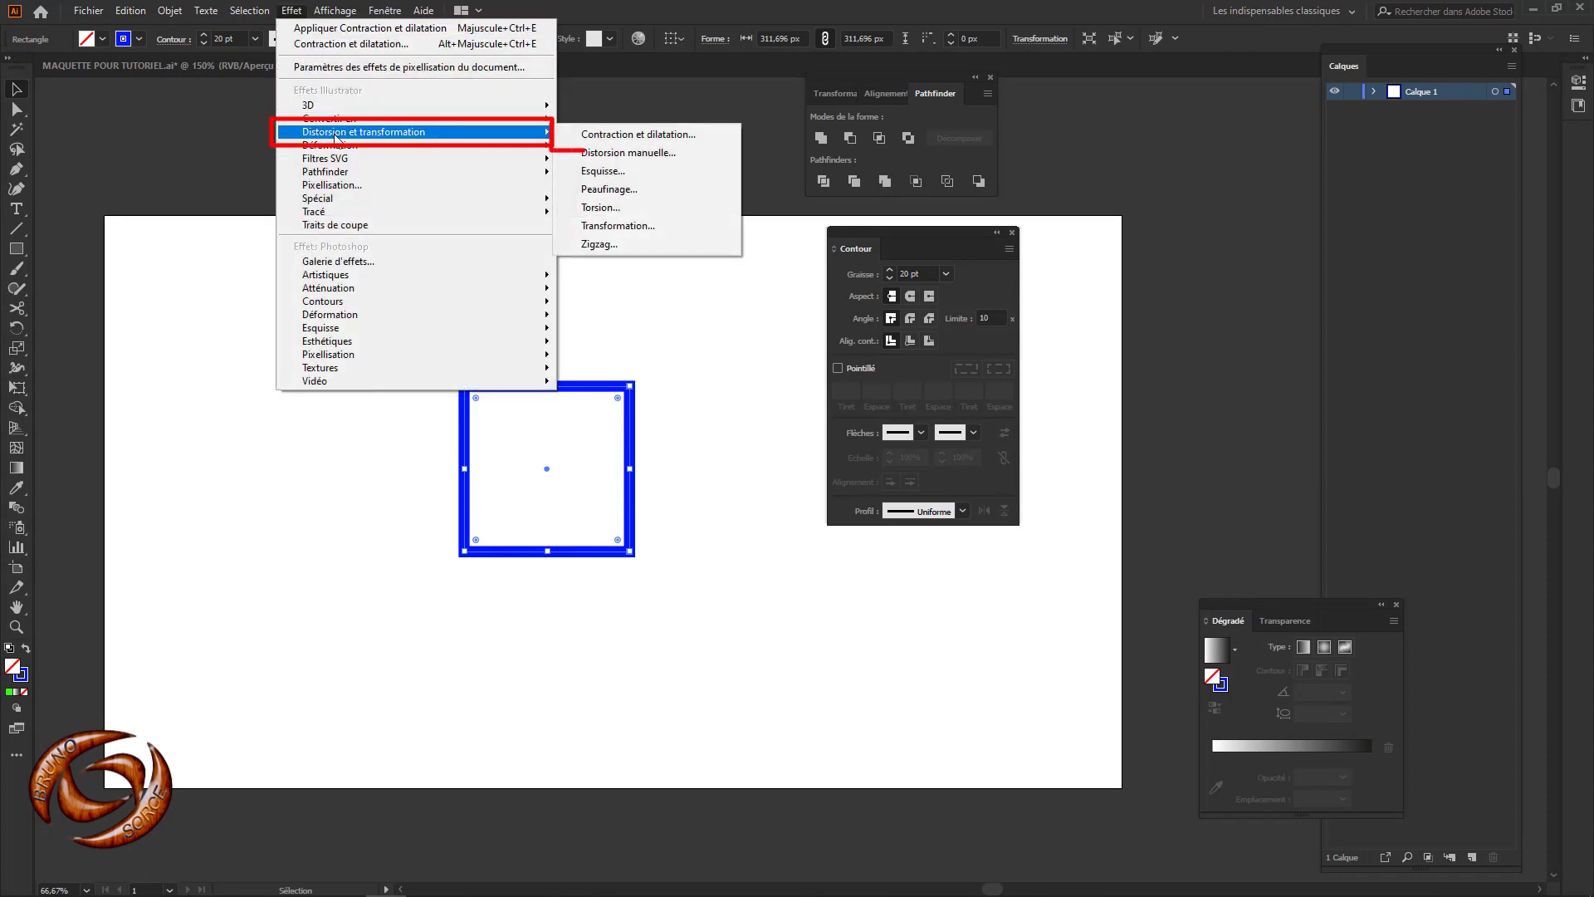
{"action": "left_click", "coordinate": [615, 135]}
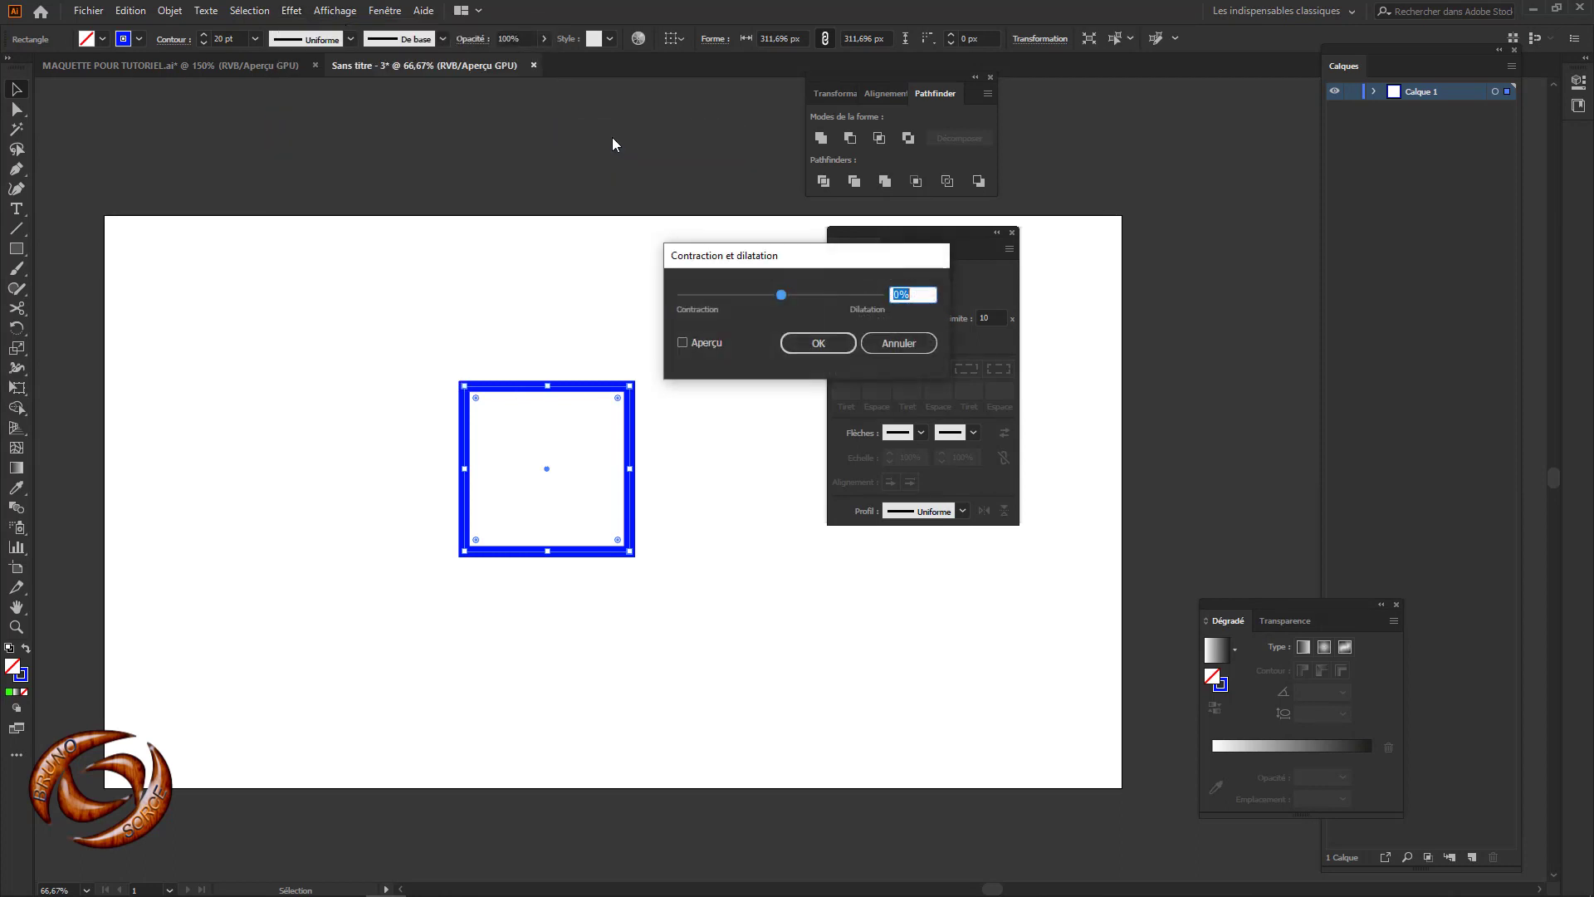
{"action": "left_click", "coordinate": [682, 344]}
{"action": "left_click_drag", "start_coordinate": [783, 300], "coordinate": [767, 302]}
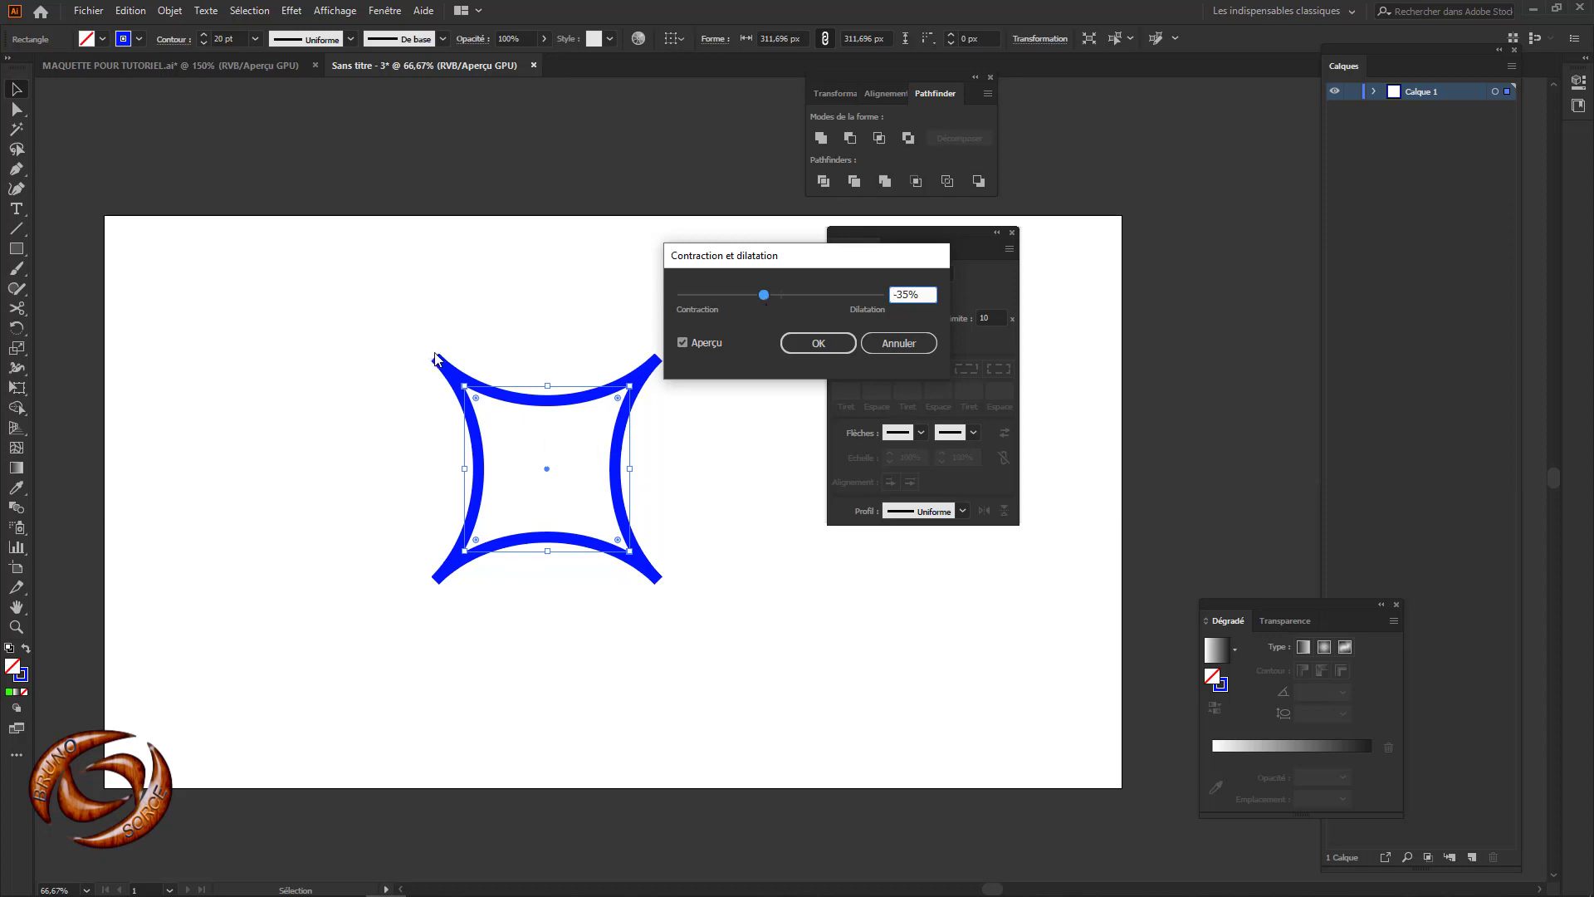
{"action": "left_click", "coordinate": [895, 345]}
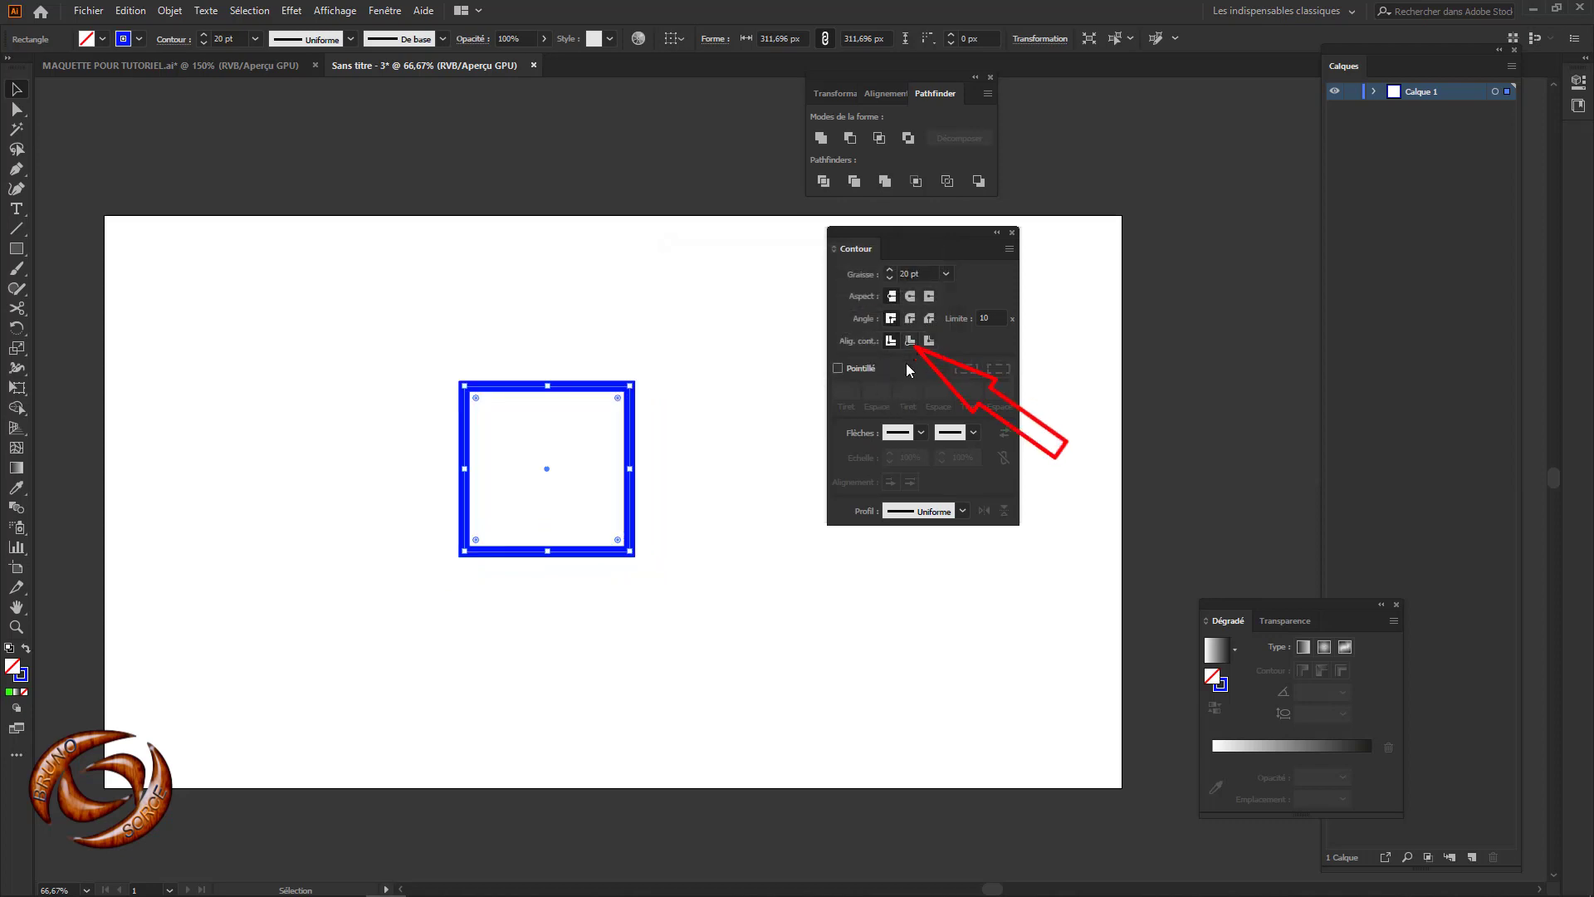
Step: Align the square's stroke to the inside, then preview Contraction et dilatation at -200%, 110% and 200% without applying it
{"action": "left_click", "coordinate": [910, 341]}
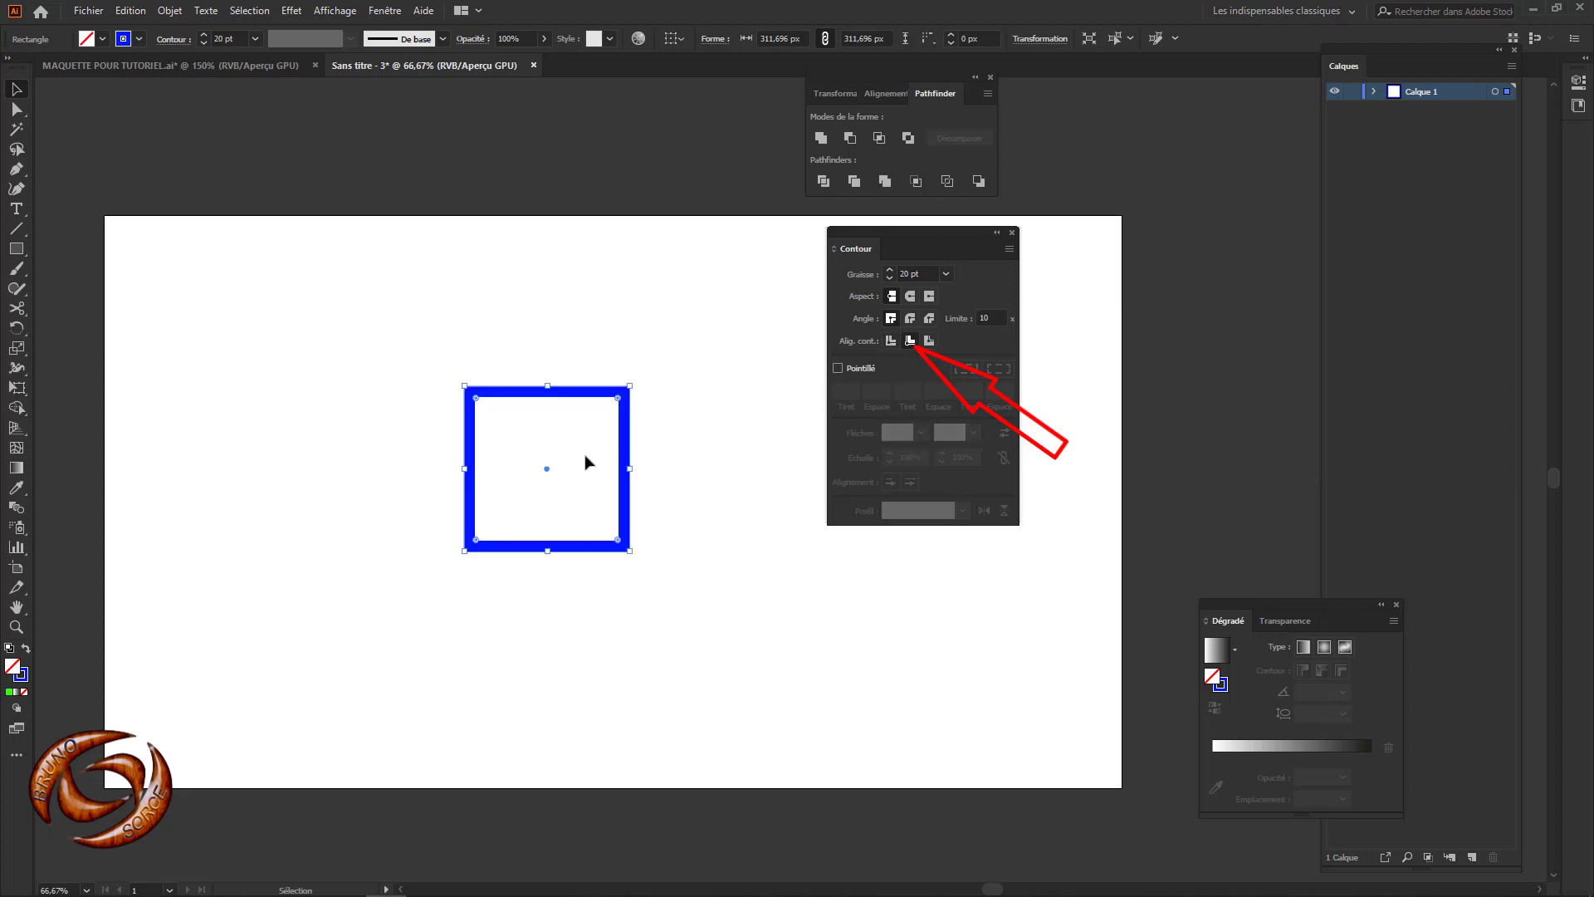
{"action": "left_click", "coordinate": [290, 11]}
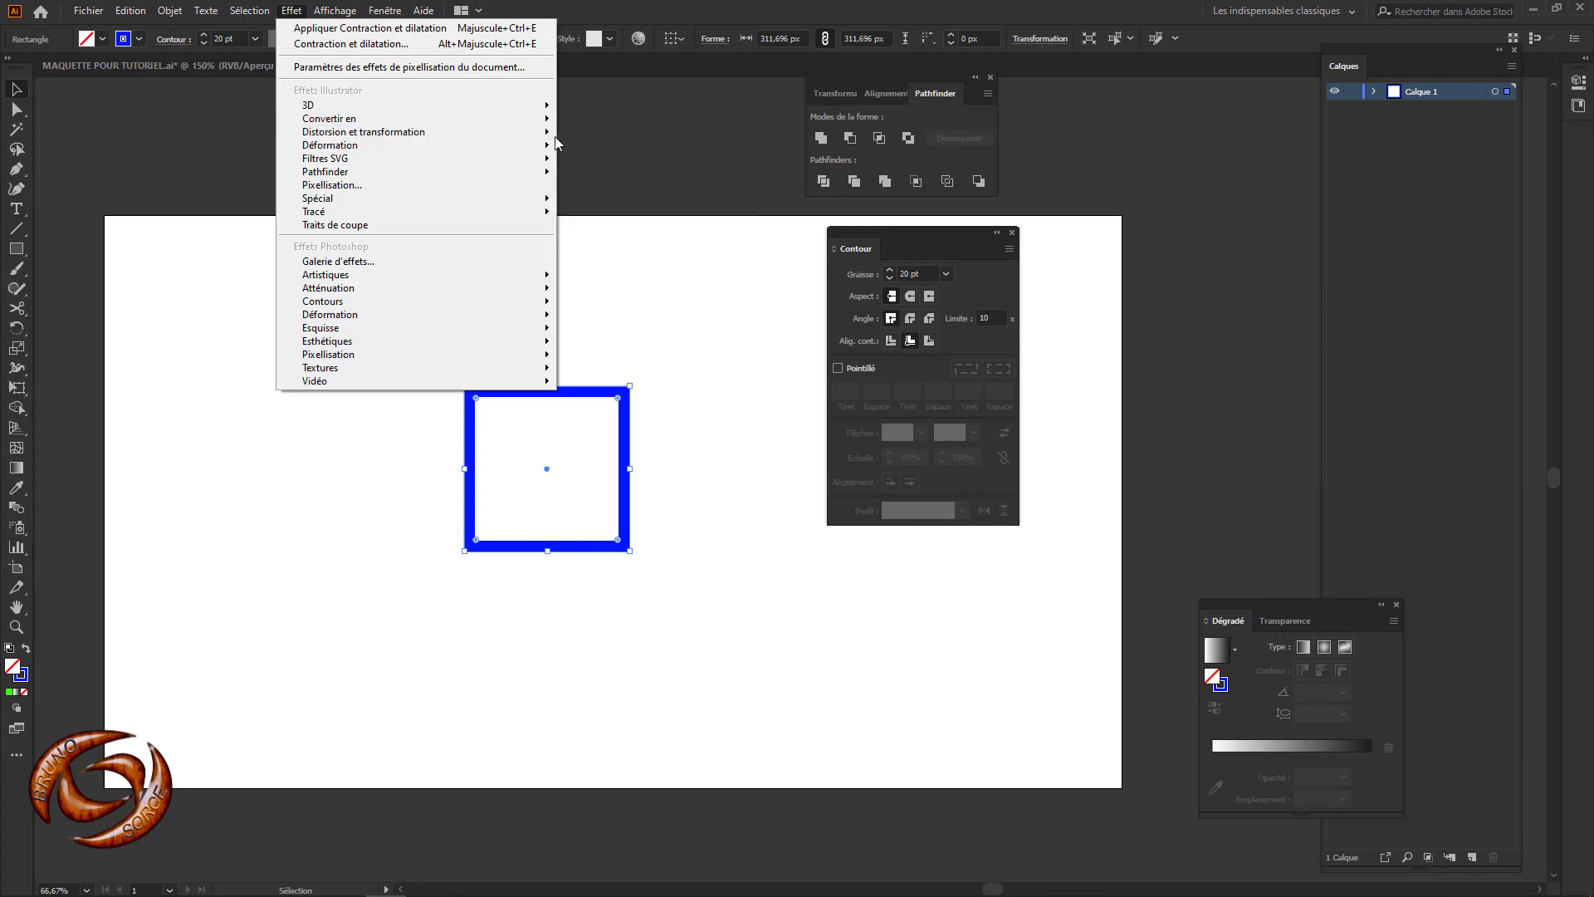
{"action": "mouse_move", "coordinate": [544, 132]}
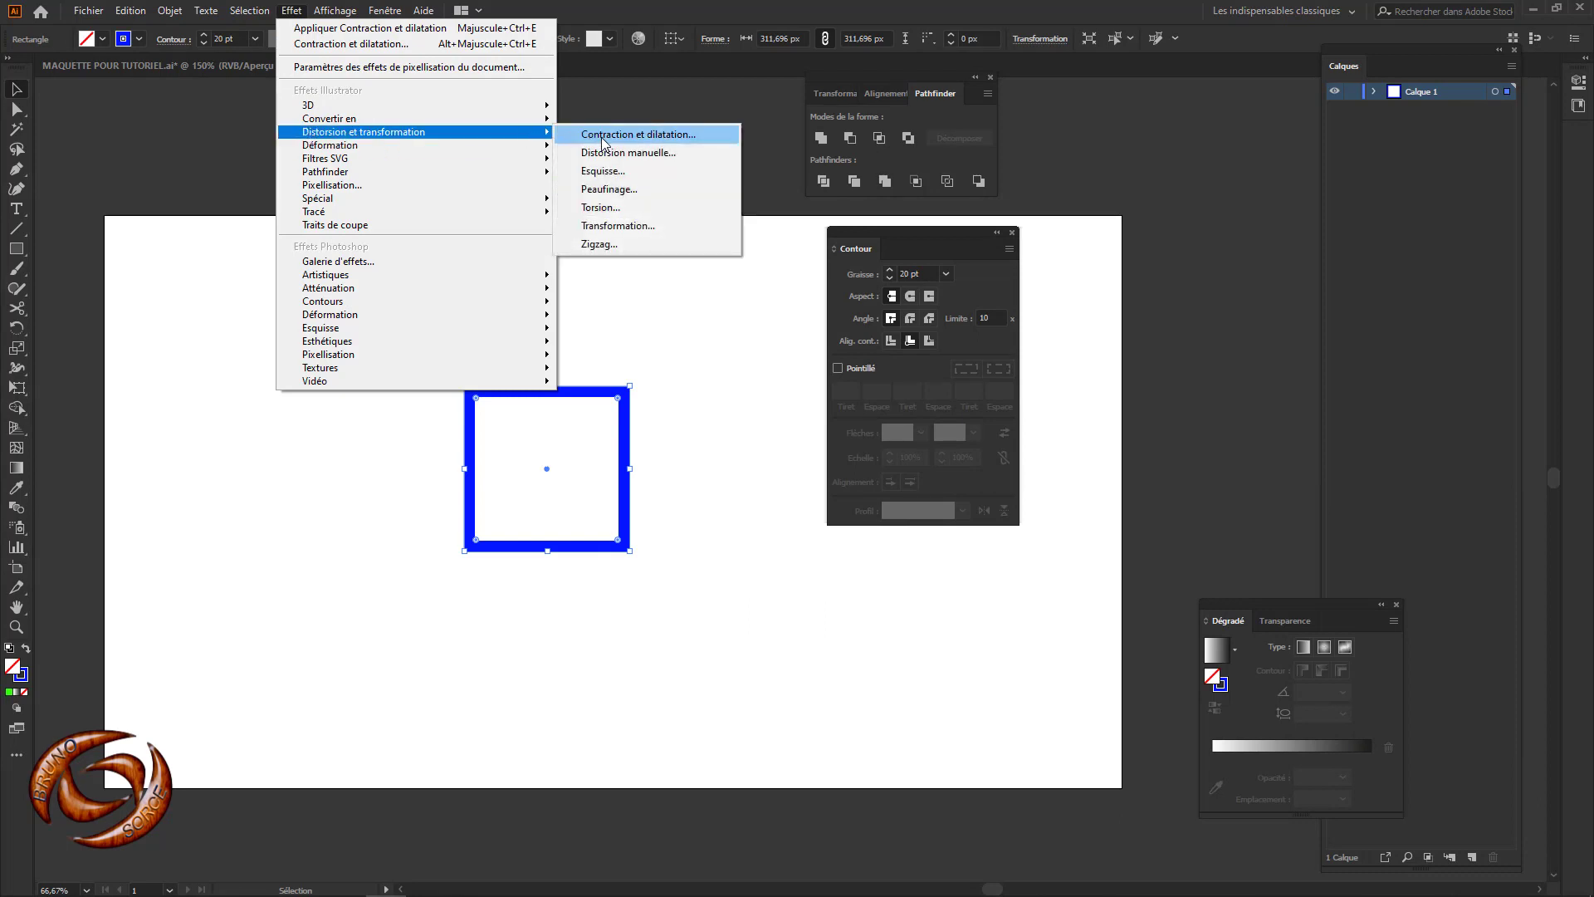
{"action": "left_click", "coordinate": [603, 137]}
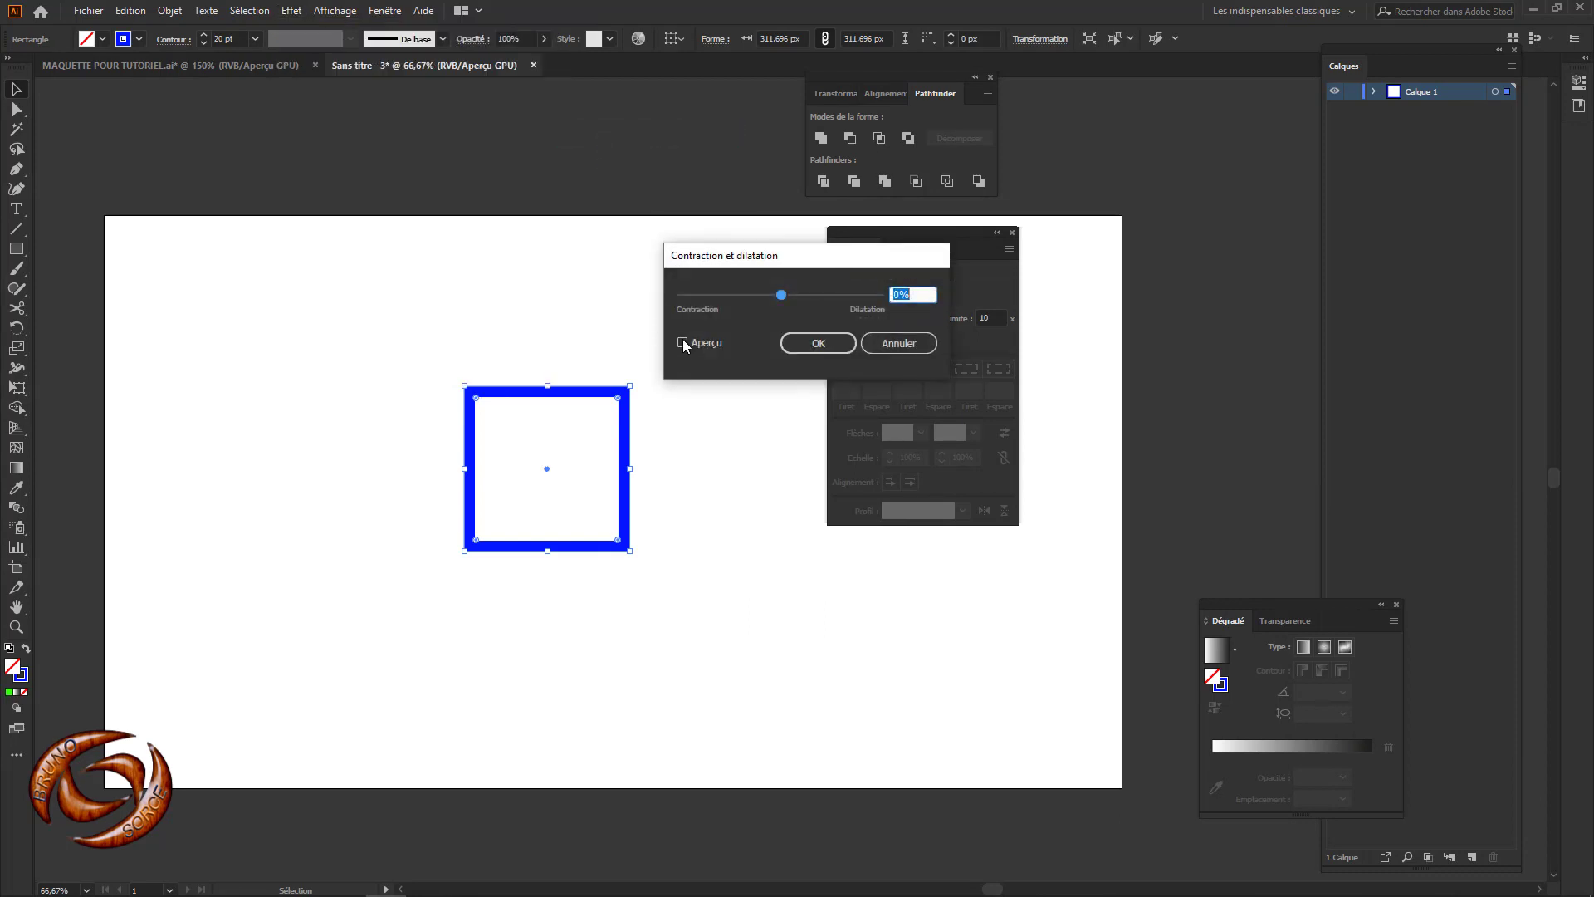
{"action": "left_click", "coordinate": [683, 343]}
{"action": "left_click_drag", "start_coordinate": [782, 296], "coordinate": [743, 316]}
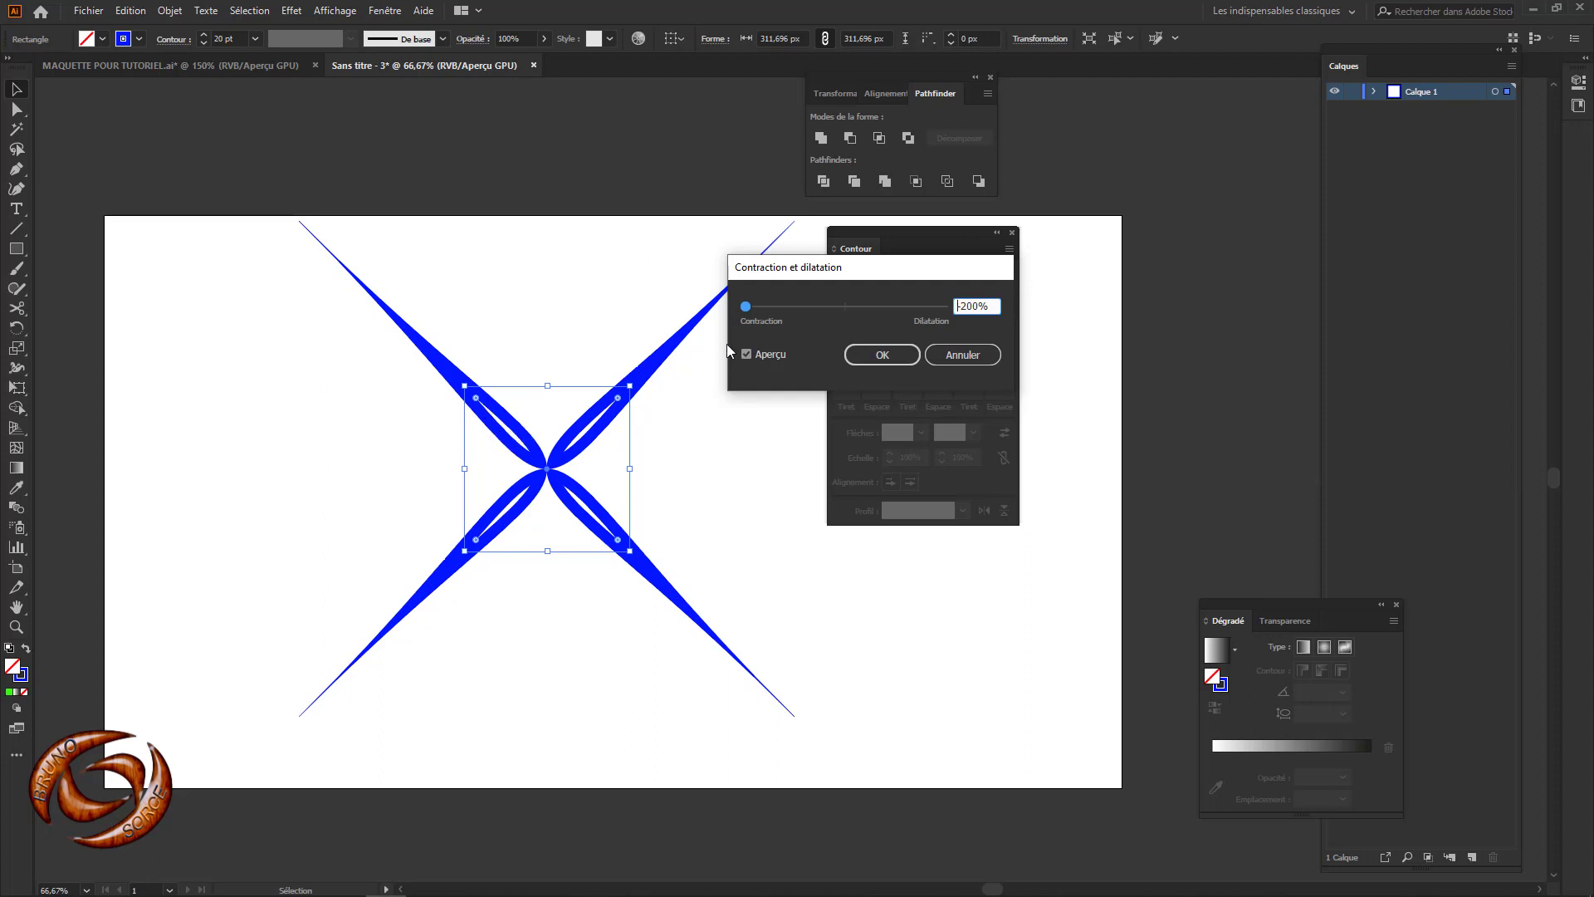
{"action": "left_click_drag", "start_coordinate": [776, 312], "coordinate": [902, 316]}
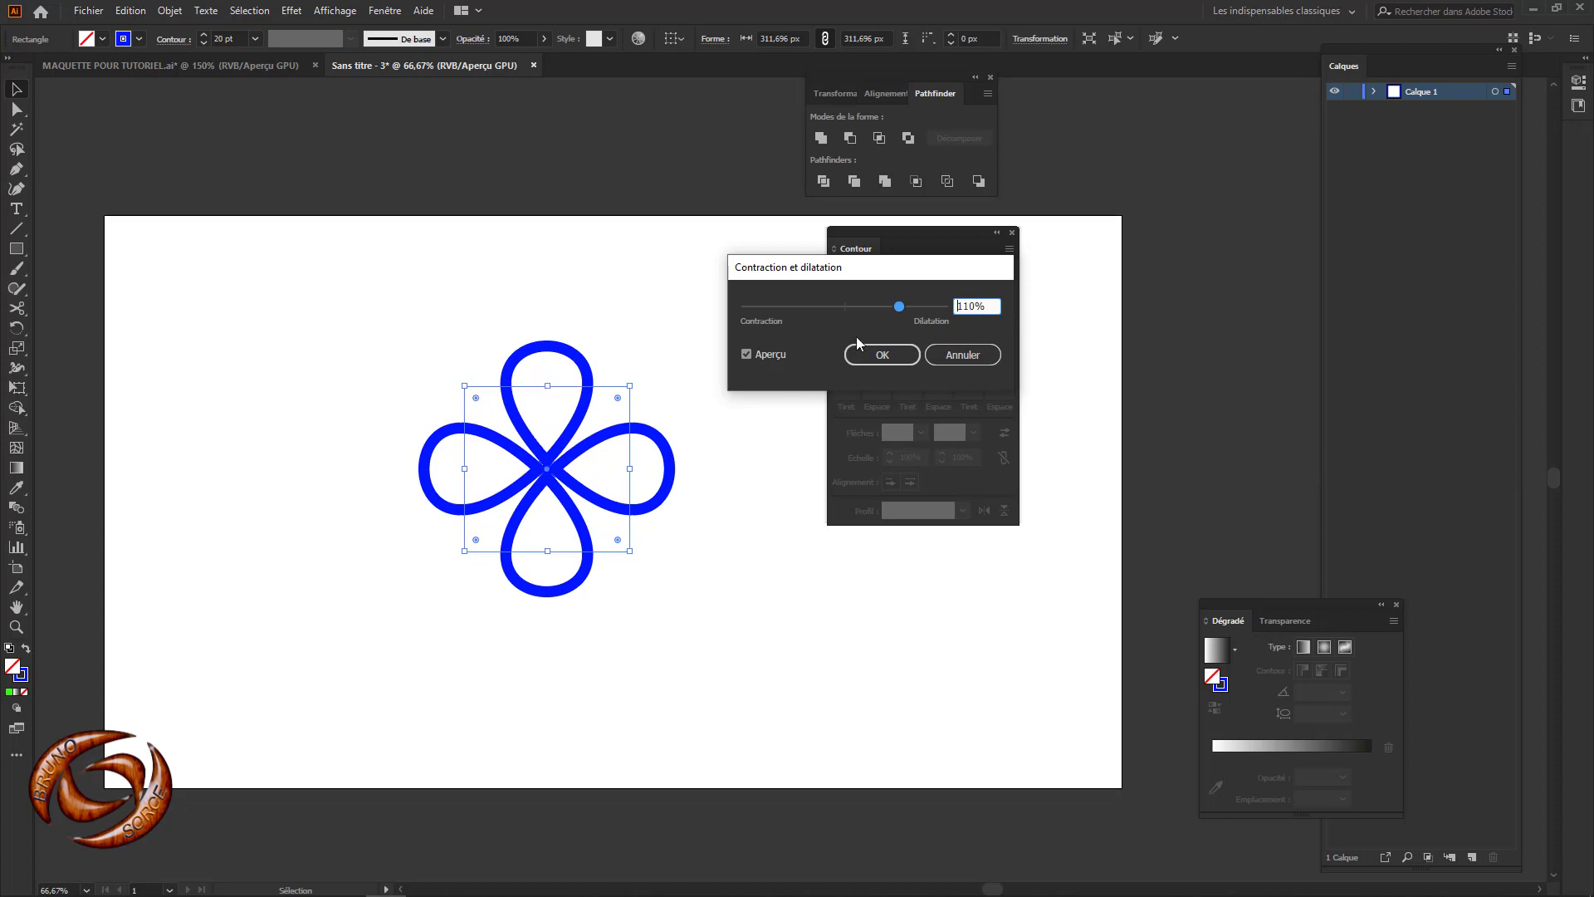
{"action": "left_click_drag", "start_coordinate": [900, 305], "coordinate": [961, 310]}
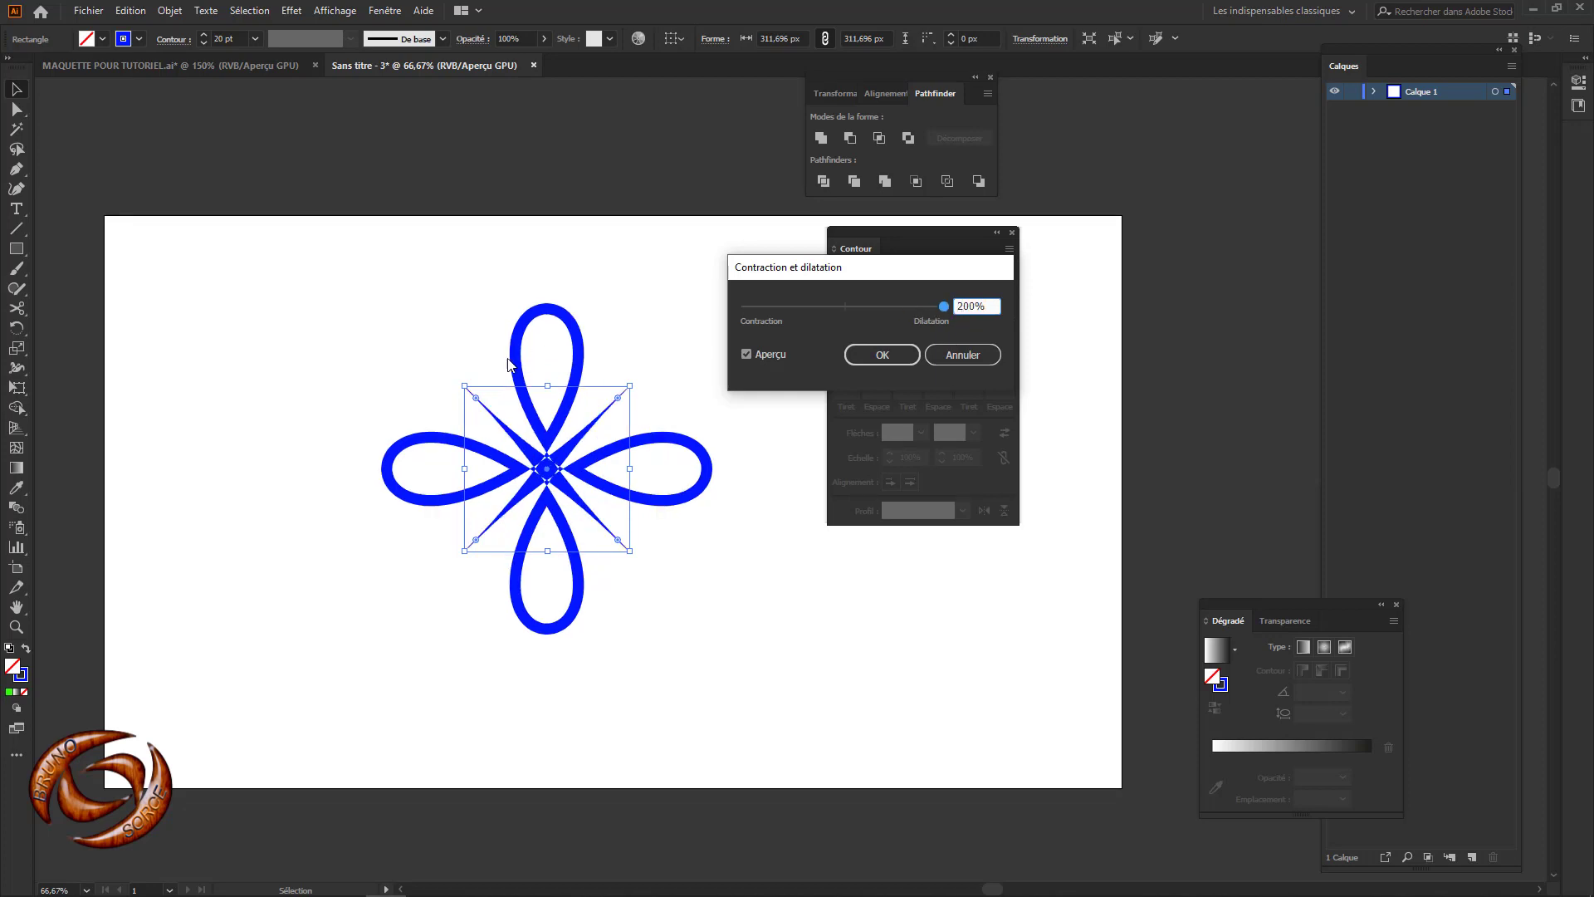
{"action": "left_click", "coordinate": [965, 356]}
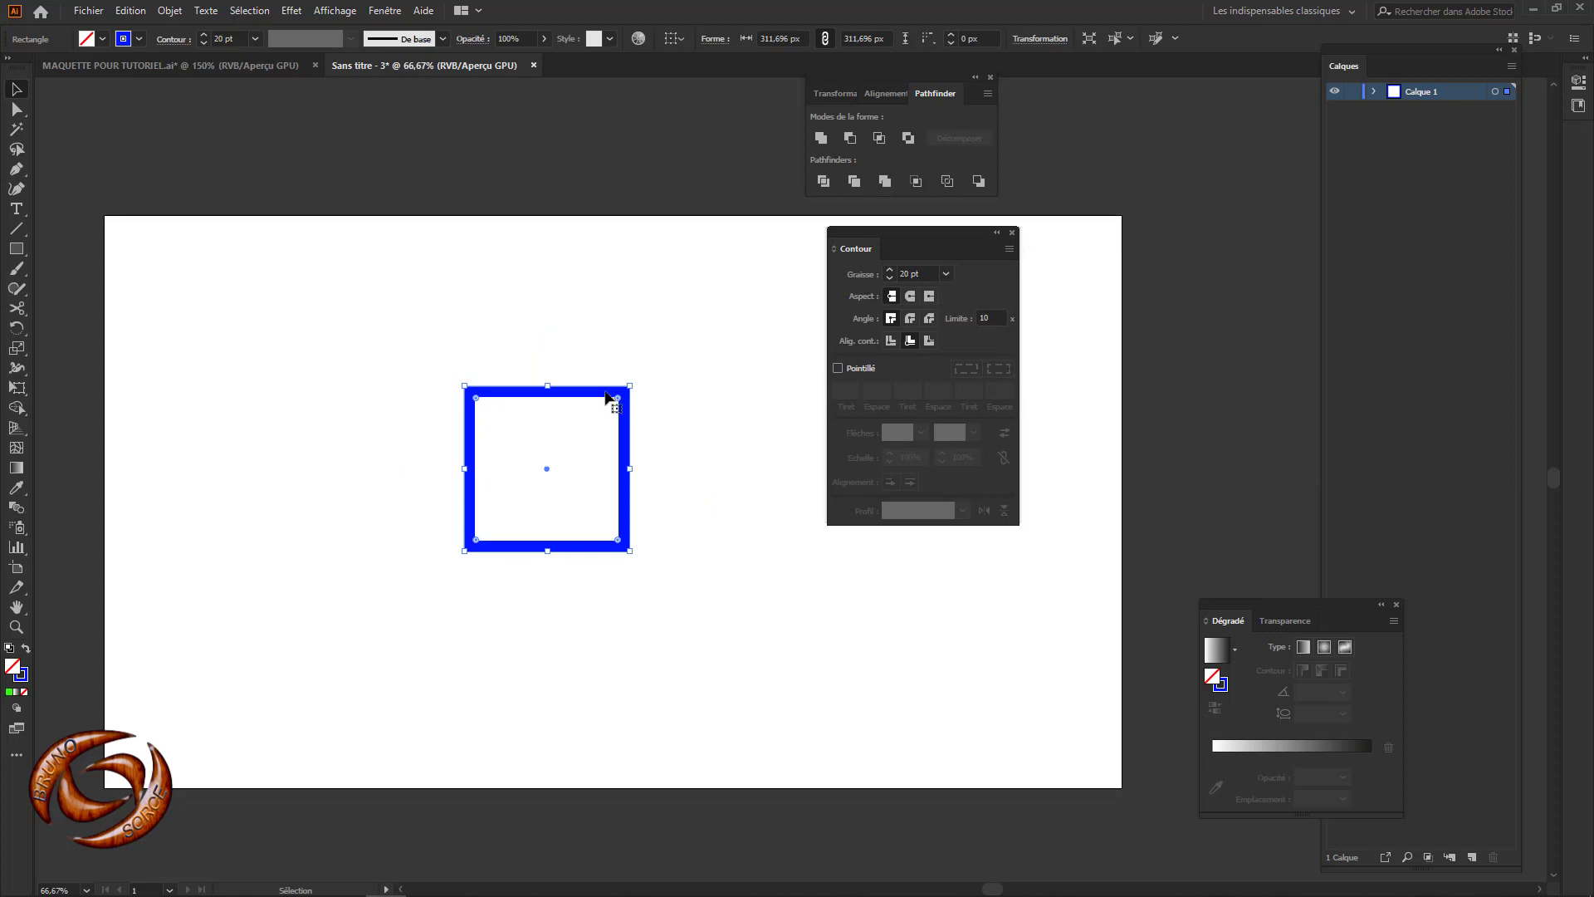
Step: Delete the square and draw a rounded rectangle about 487 by 301 px on the artboard
{"action": "key", "text": "Delete"}
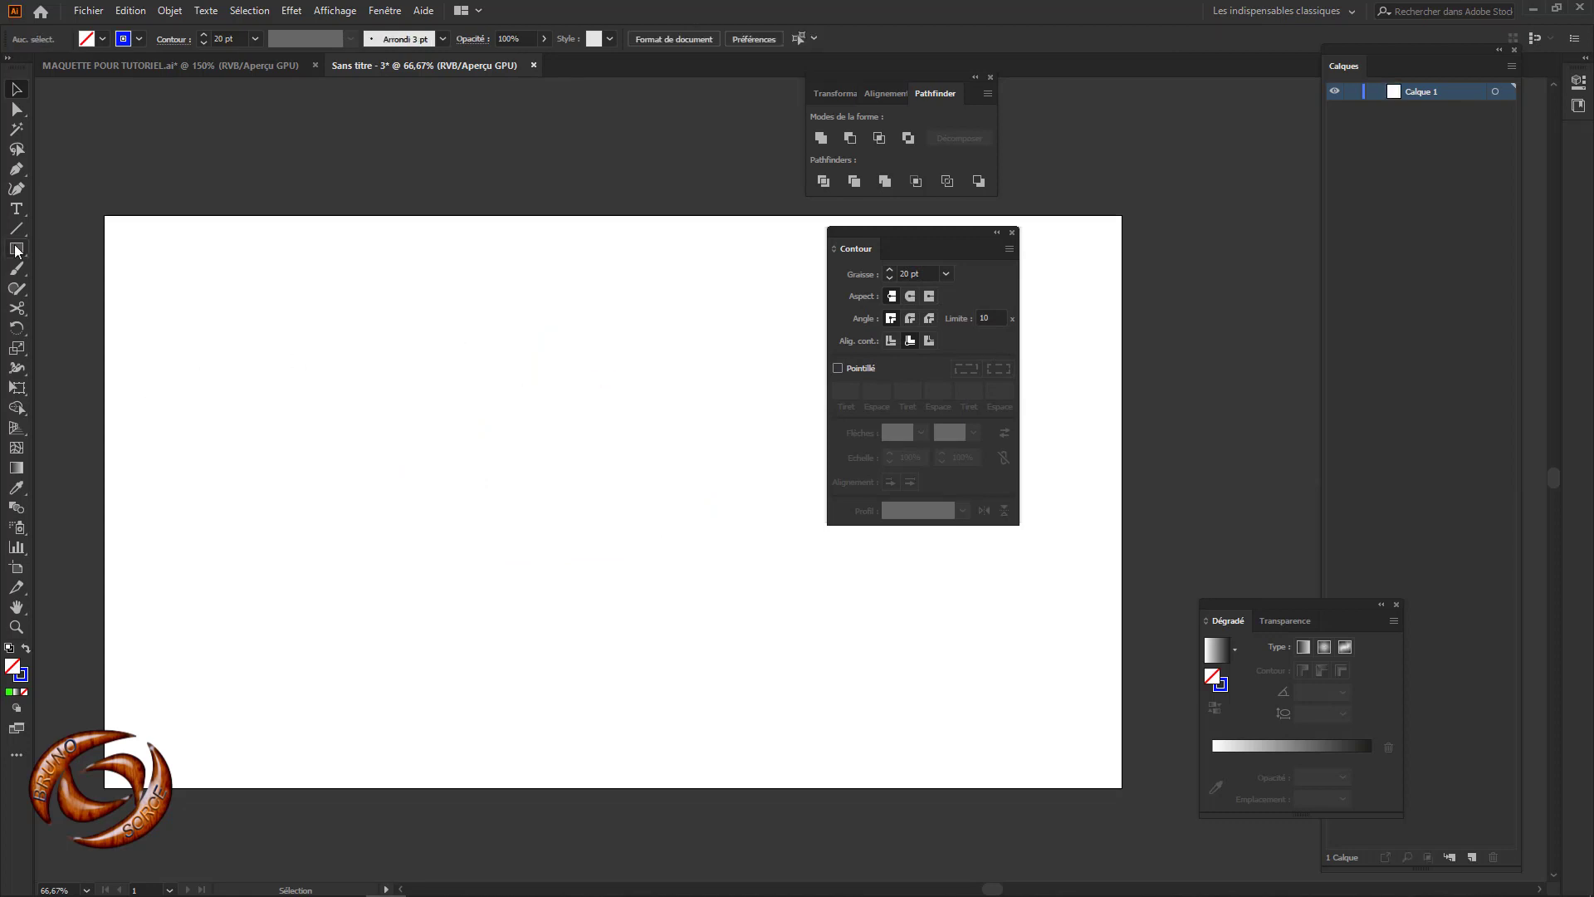
{"action": "left_click_drag", "start_coordinate": [15, 248], "coordinate": [82, 266]}
{"action": "mouse_move", "coordinate": [284, 371]}
{"action": "left_mouse_down"}
{"action": "mouse_move", "coordinate": [286, 467]}
{"action": "mouse_move", "coordinate": [488, 540]}
{"action": "mouse_move", "coordinate": [665, 553]}
{"action": "mouse_move", "coordinate": [534, 551]}
{"action": "mouse_move", "coordinate": [555, 525]}
{"action": "mouse_move", "coordinate": [542, 529]}
{"action": "left_mouse_up"}
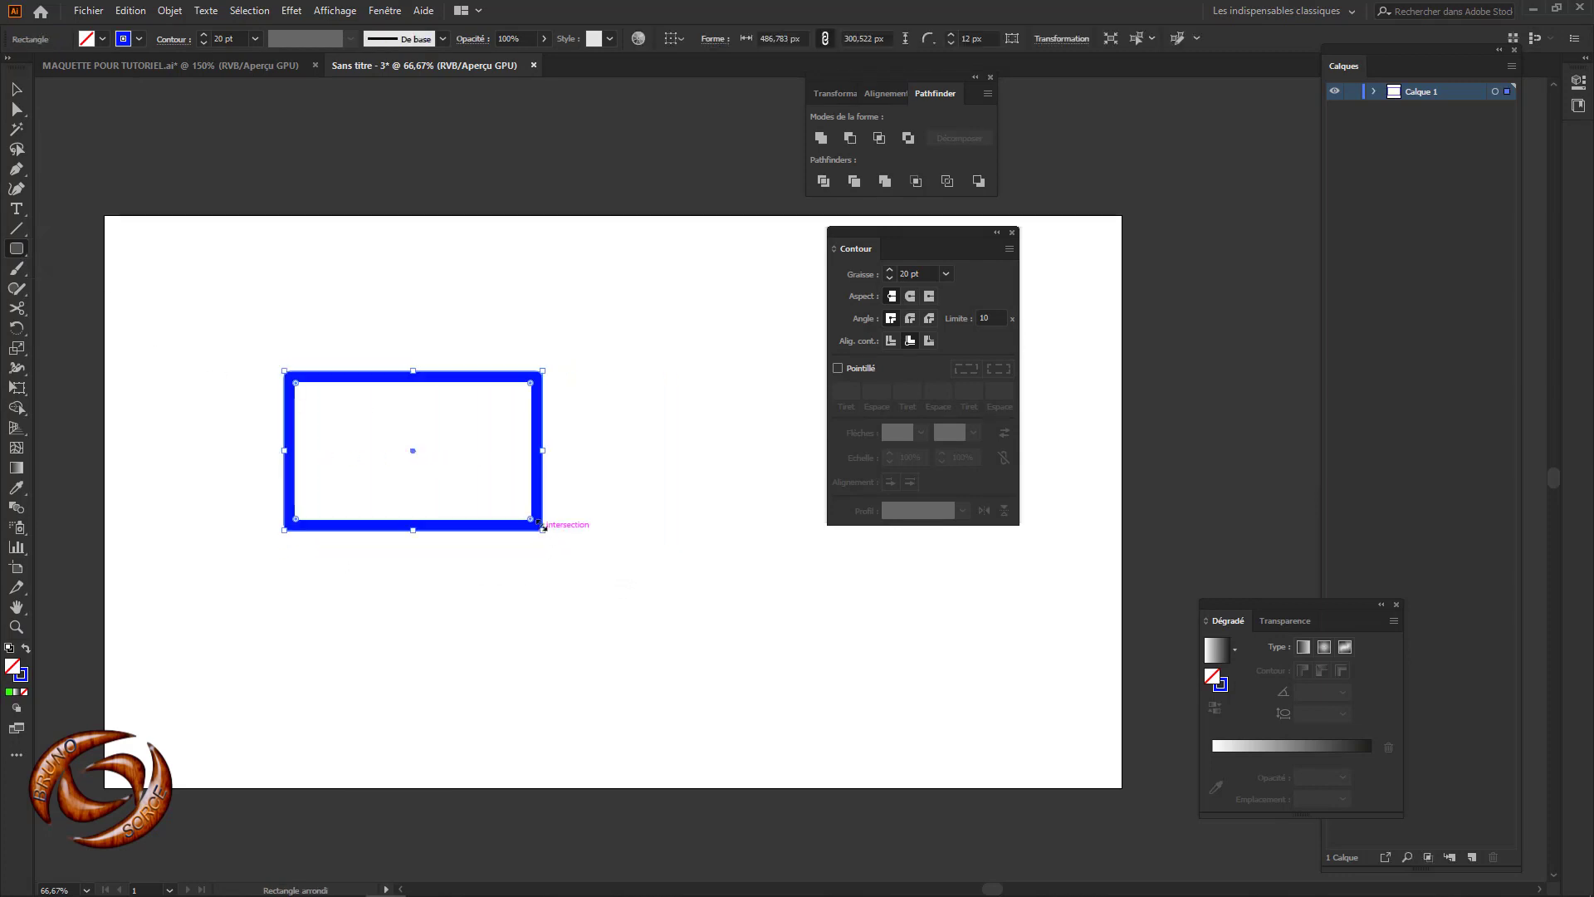
Step: Increase the rectangle's corner radius to about 59 px
{"action": "left_click_drag", "start_coordinate": [530, 385], "coordinate": [515, 398]}
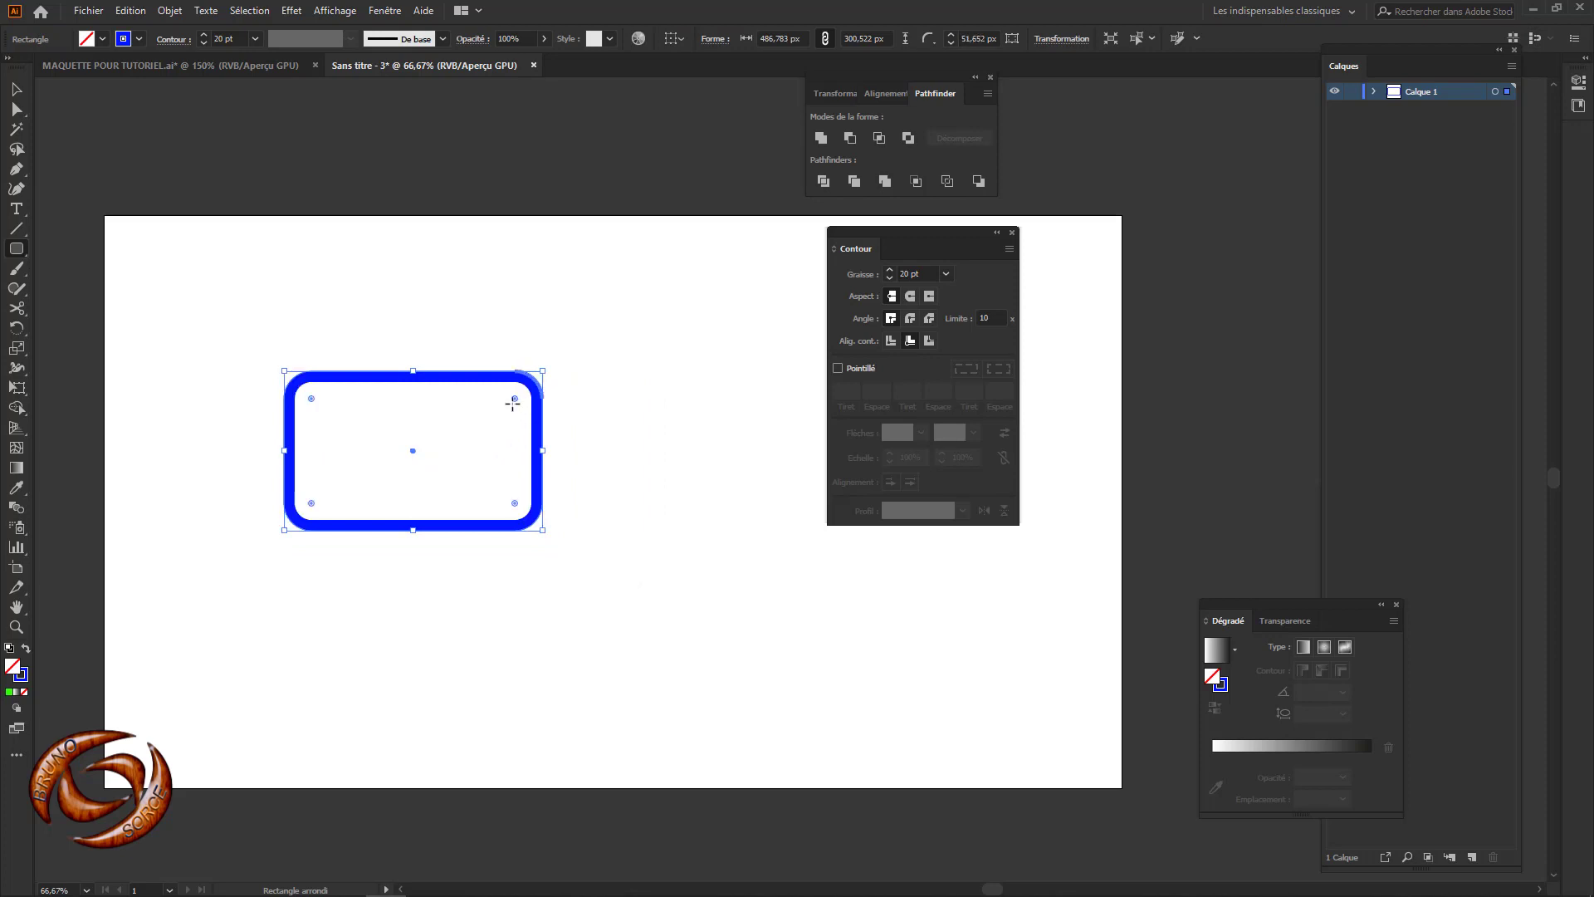
{"action": "scroll", "coordinate": [515, 402], "scroll_direction": "up", "scroll_amount": 2}
{"action": "left_click_drag", "start_coordinate": [452, 521], "coordinate": [630, 430]}
{"action": "mouse_move", "coordinate": [713, 337]}
{"action": "left_mouse_down"}
{"action": "mouse_move", "coordinate": [785, 293]}
{"action": "mouse_move", "coordinate": [697, 348]}
{"action": "left_mouse_up"}
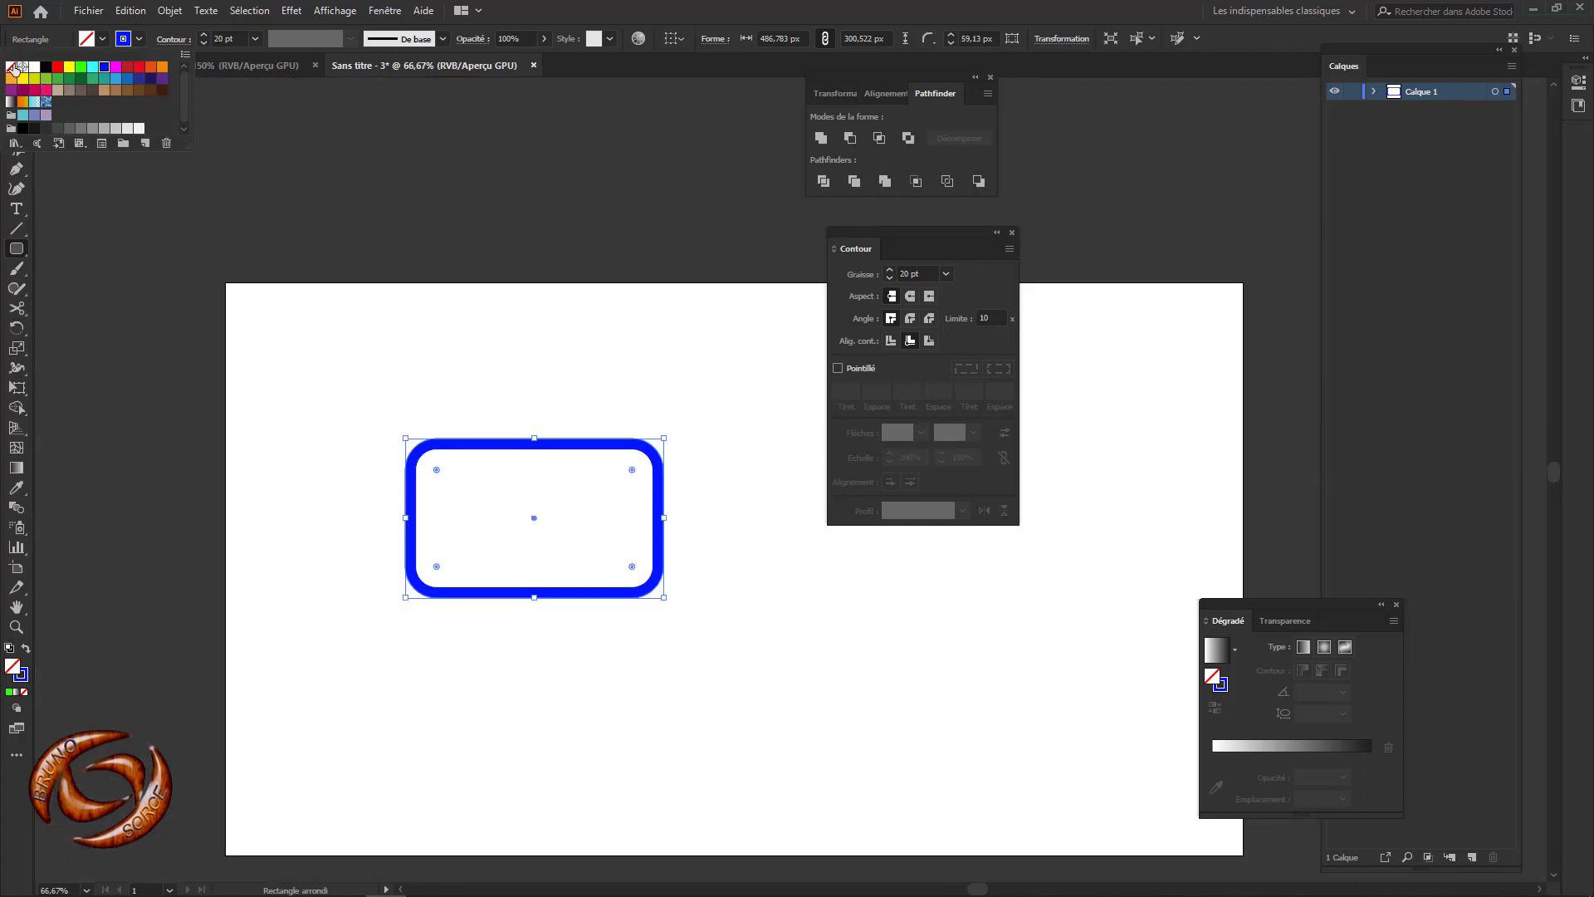
Step: Remove the rounded rectangle's blue stroke and fill it with red
{"action": "left_click", "coordinate": [10, 66]}
{"action": "left_click", "coordinate": [106, 40]}
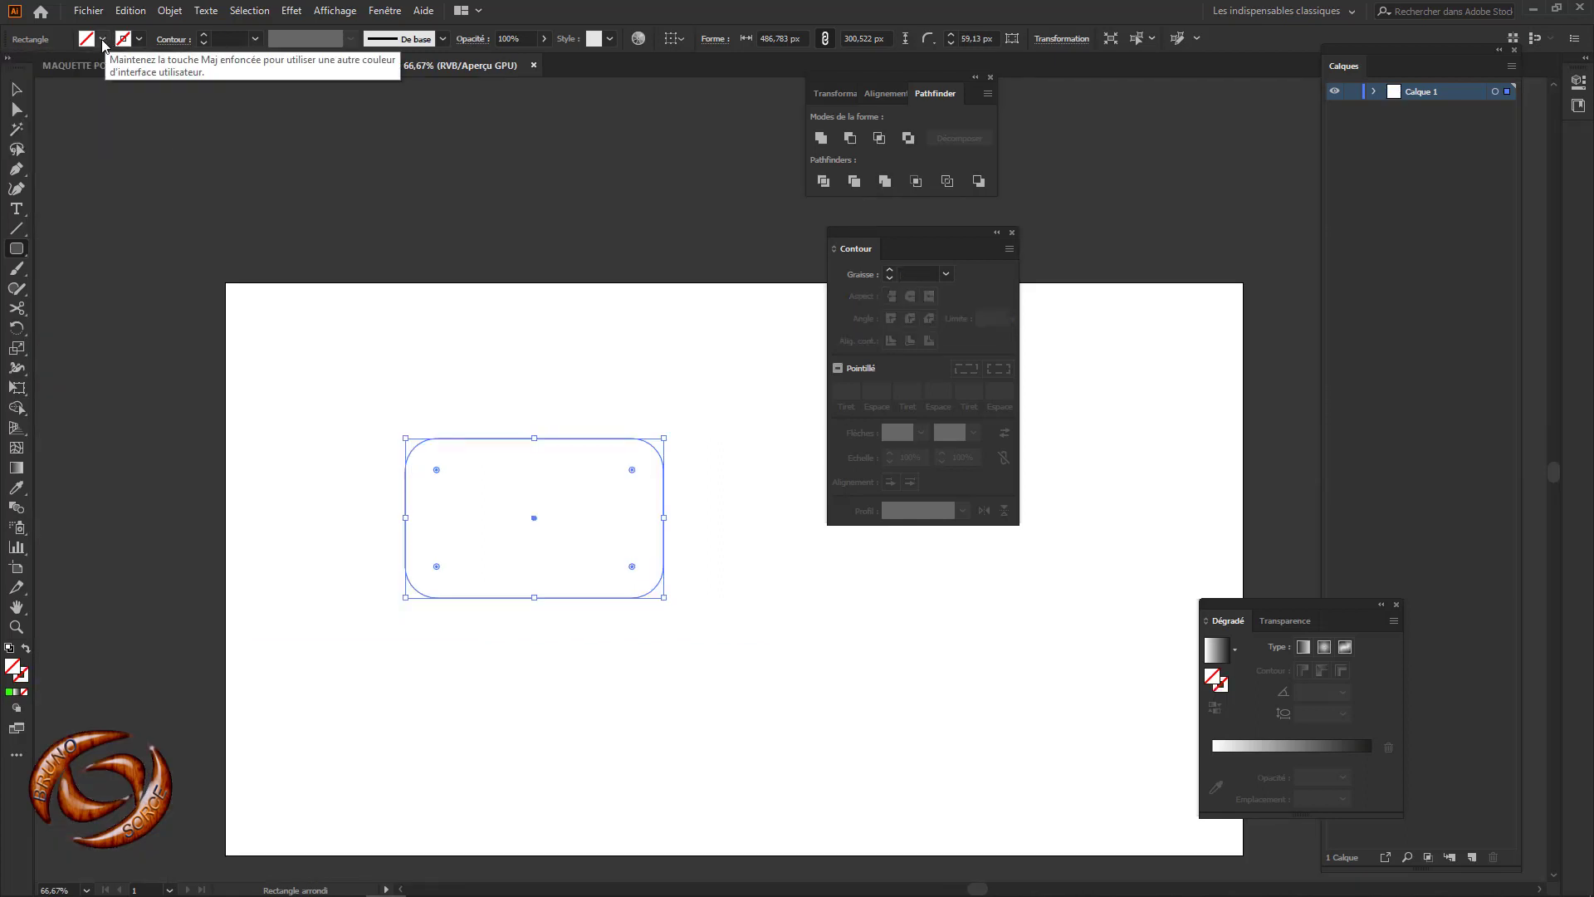
{"action": "left_click", "coordinate": [103, 39]}
{"action": "left_click", "coordinate": [56, 69]}
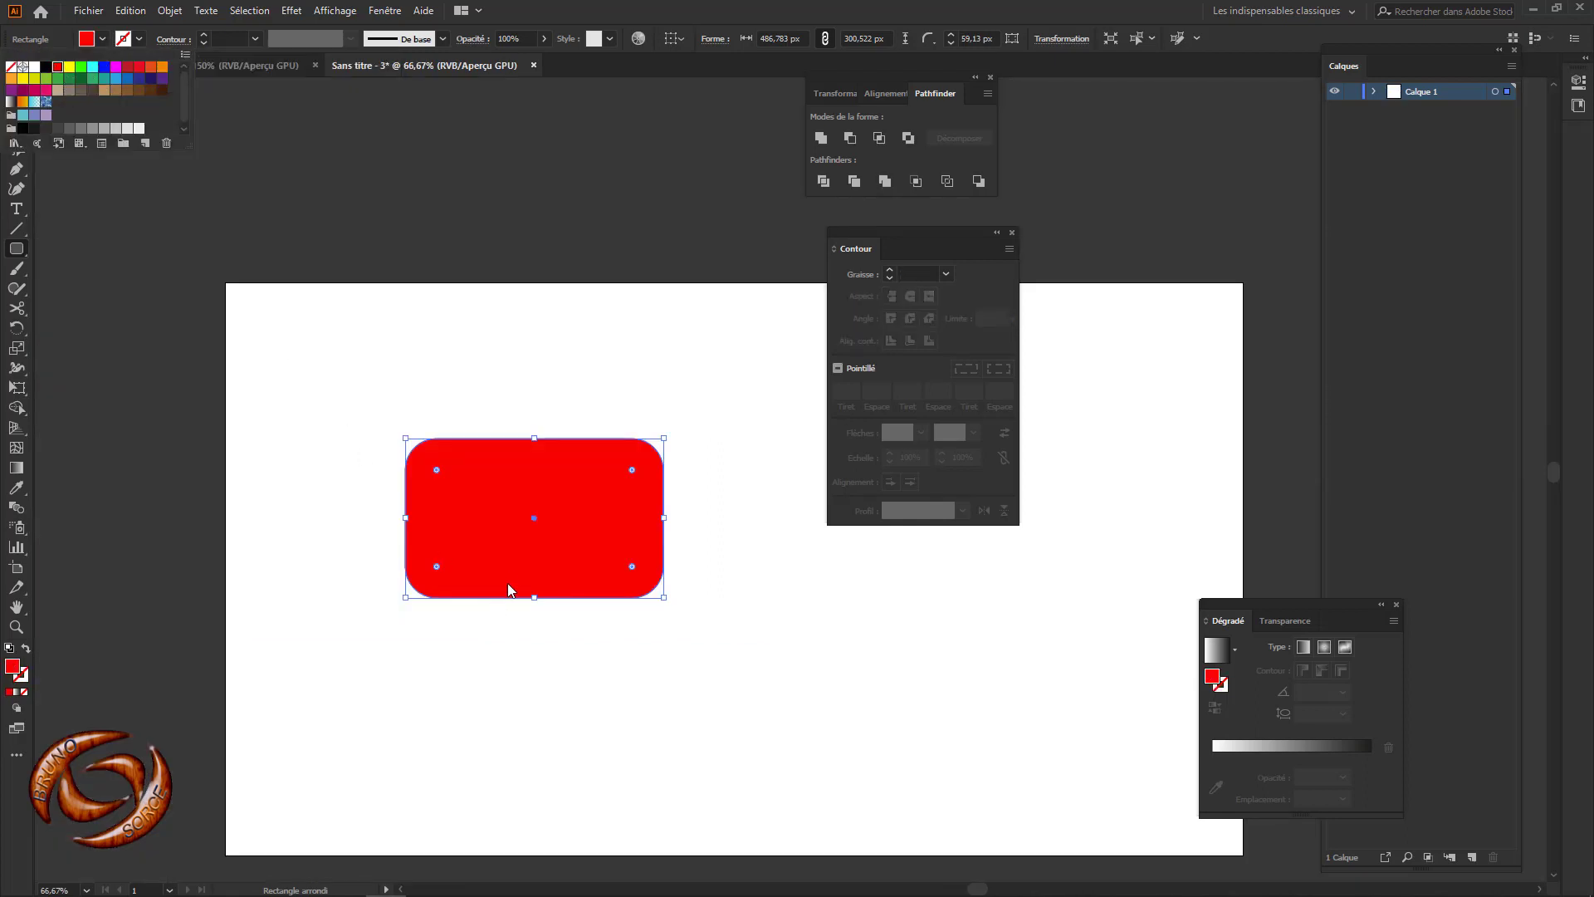
Step: Try the Contraction et dilatation effect at -62% on the red rounded rectangle, then apply it with a 91% dilation
{"action": "left_click", "coordinate": [291, 10]}
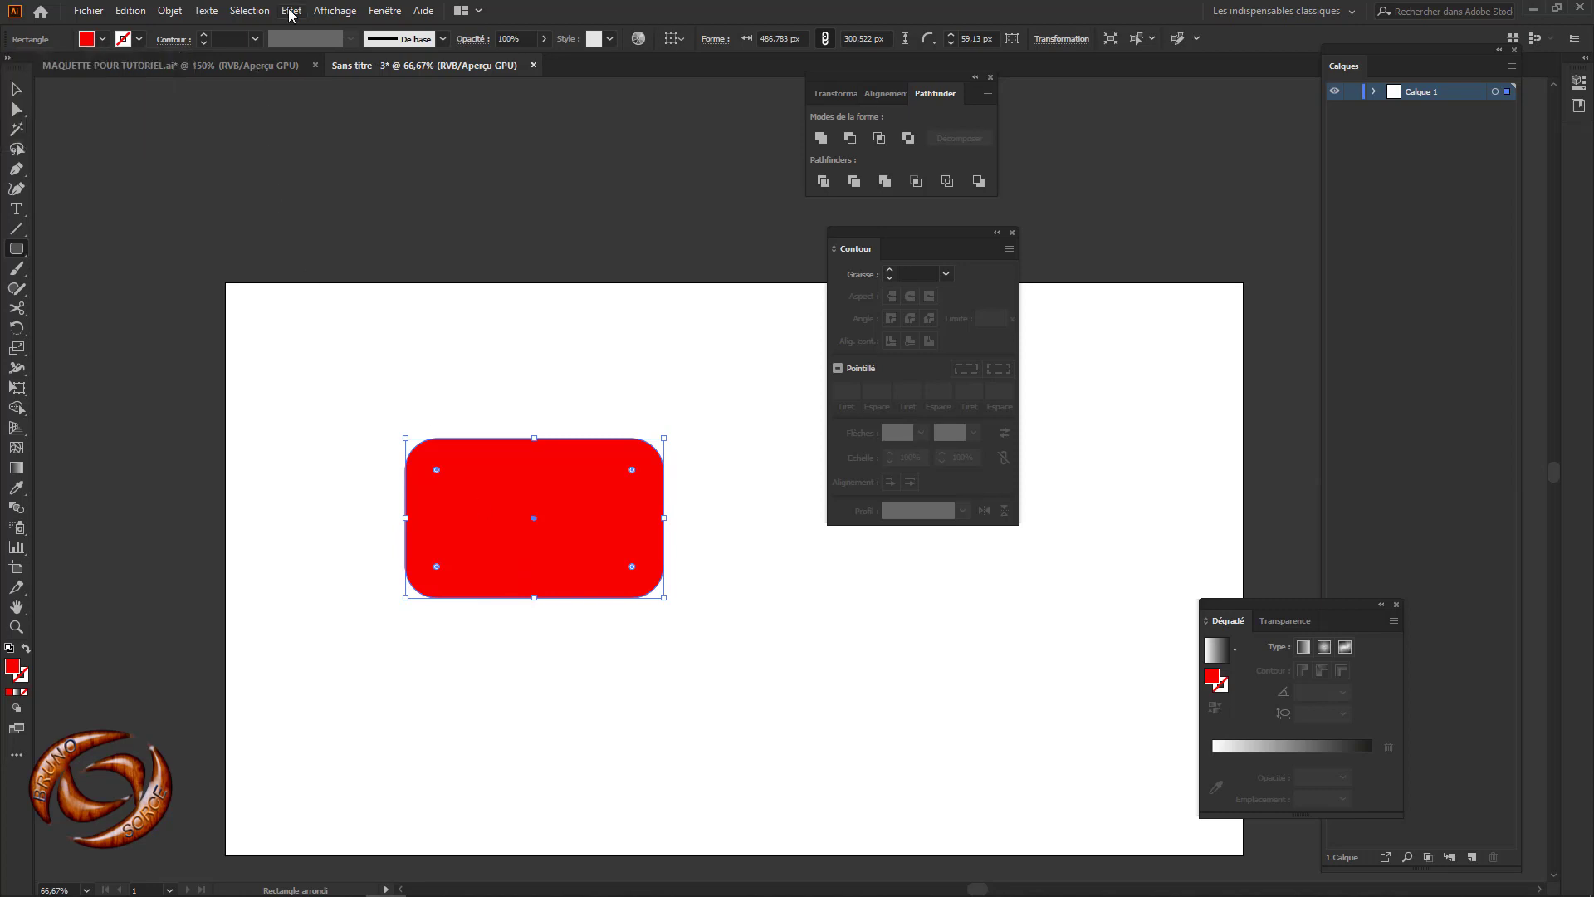
{"action": "left_click", "coordinate": [291, 10]}
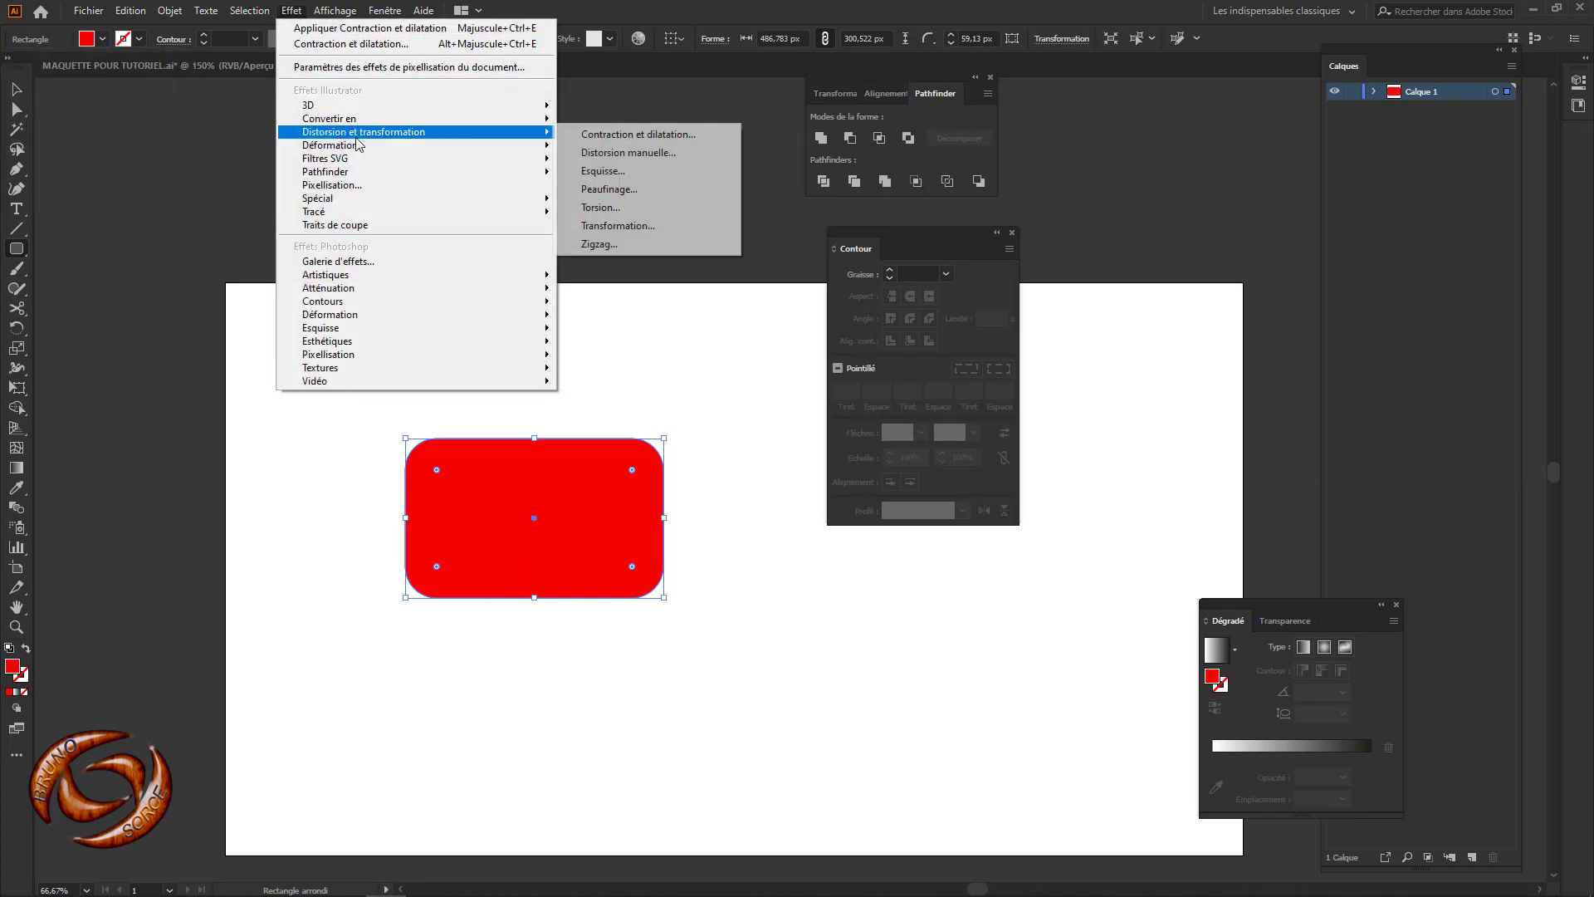
{"action": "left_click", "coordinate": [593, 144]}
{"action": "left_click", "coordinate": [747, 353]}
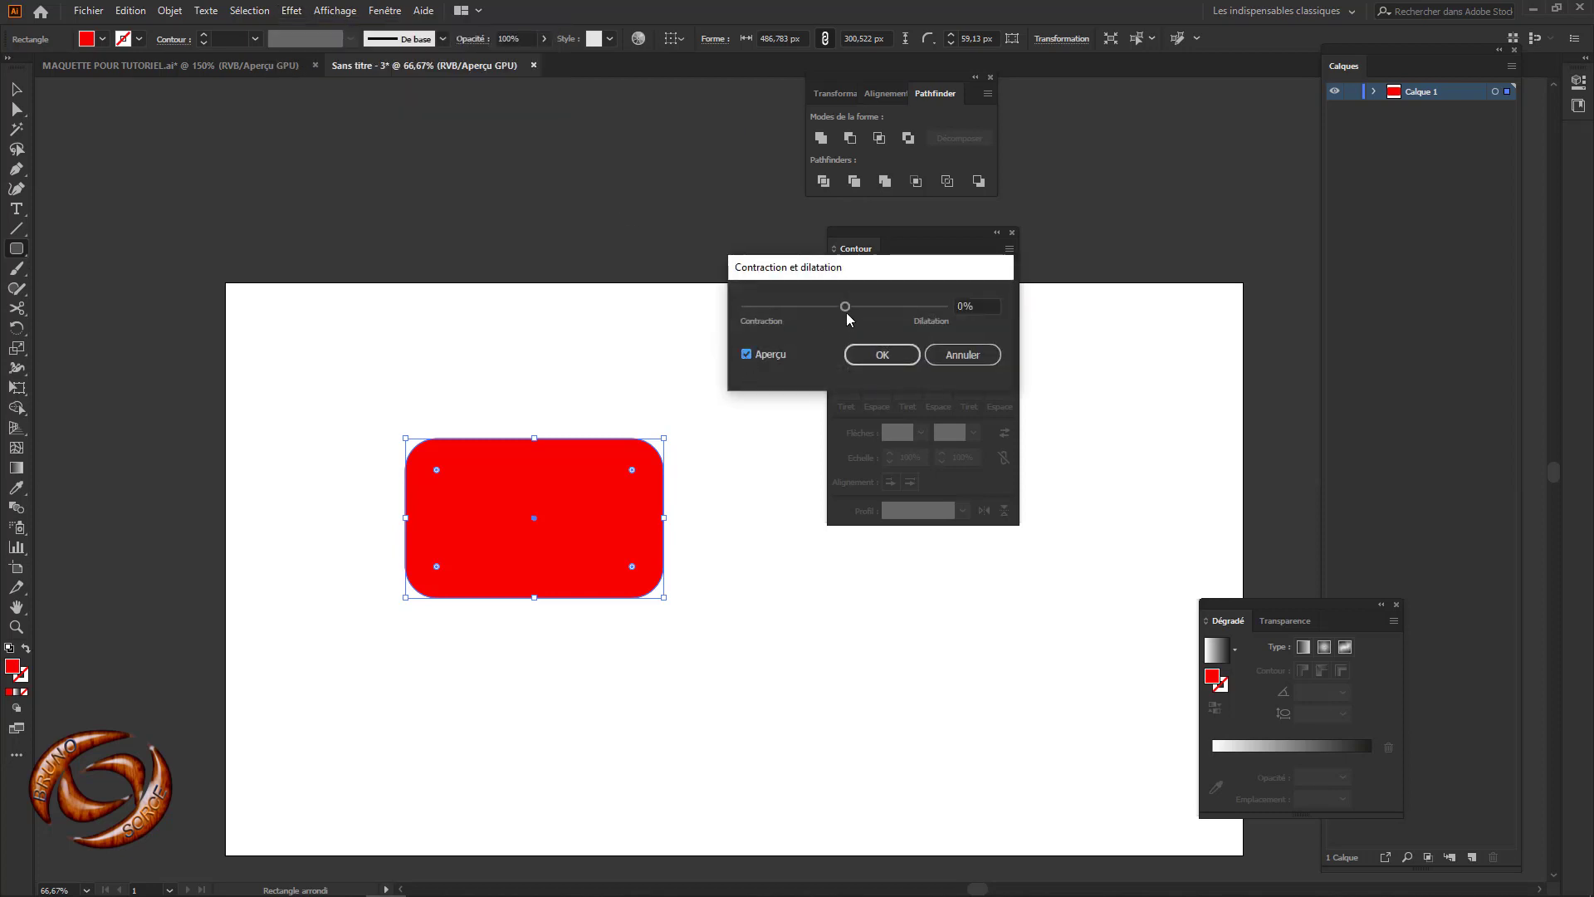
{"action": "left_click_drag", "start_coordinate": [847, 314], "coordinate": [814, 310]}
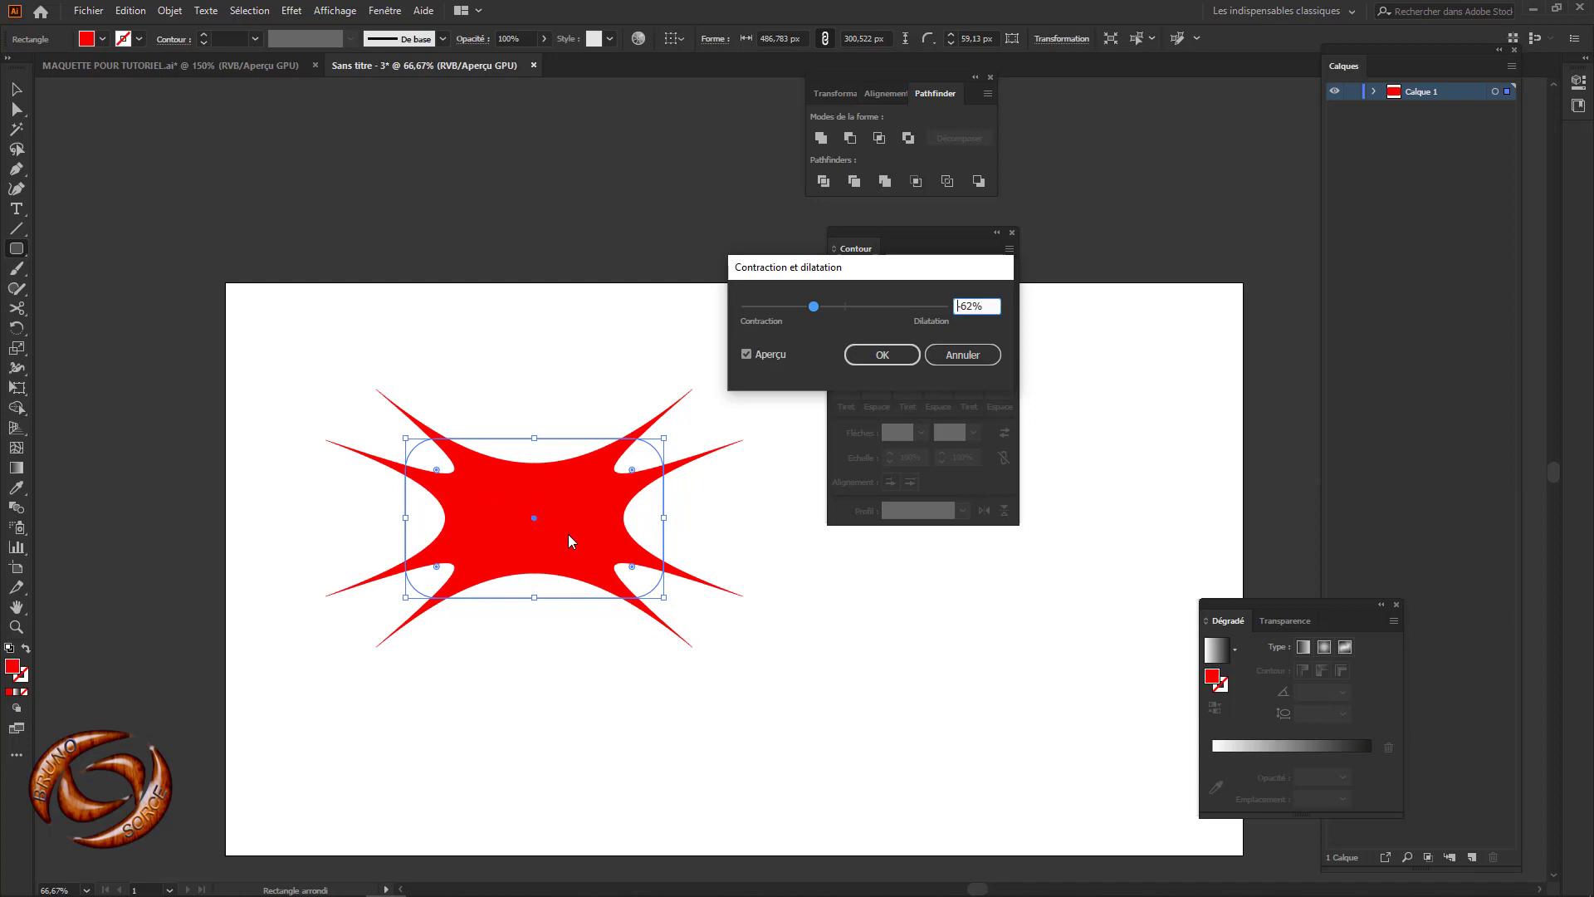
{"action": "left_click_drag", "start_coordinate": [814, 266], "coordinate": [635, 271]}
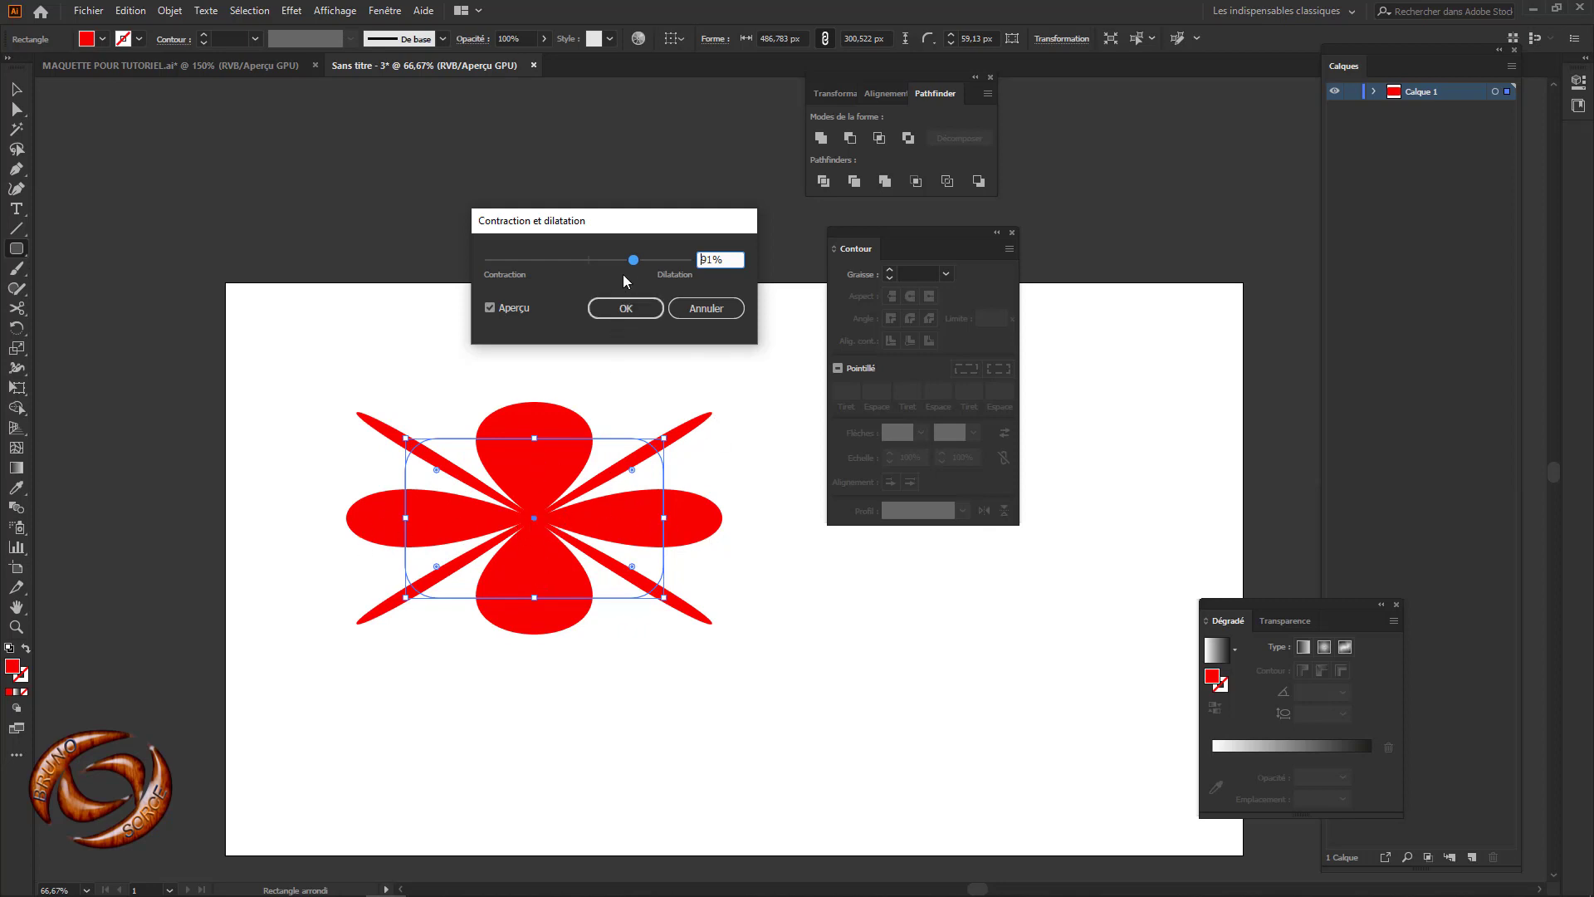
{"action": "mouse_move", "coordinate": [633, 264]}
{"action": "left_mouse_down"}
{"action": "mouse_move", "coordinate": [683, 264]}
{"action": "mouse_move", "coordinate": [633, 264]}
{"action": "left_mouse_up"}
{"action": "left_click", "coordinate": [633, 310]}
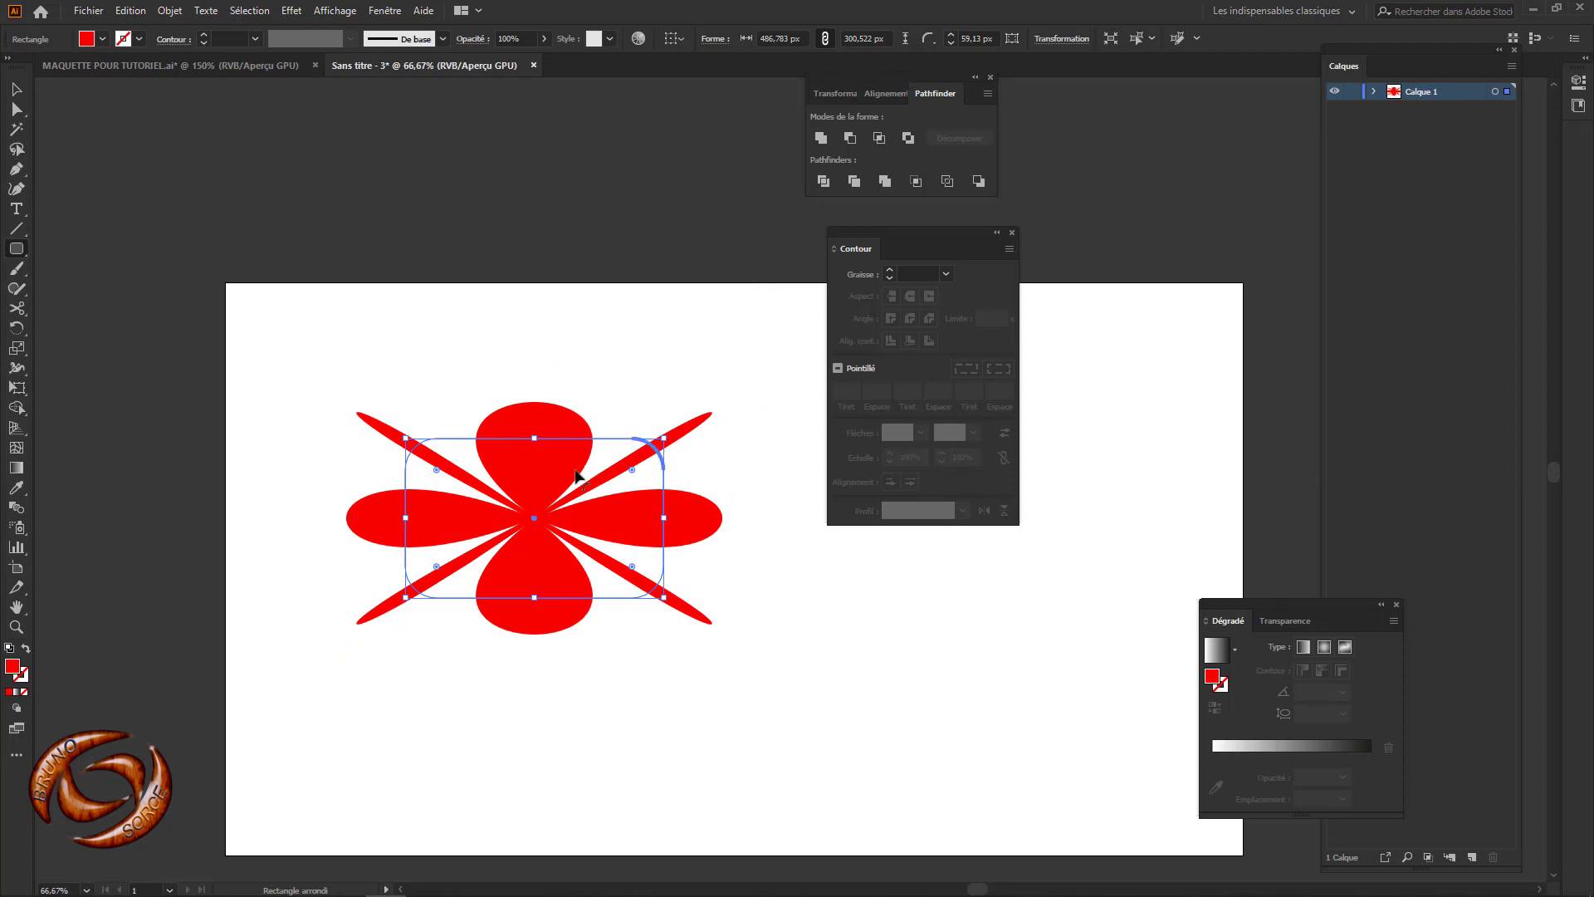
Step: Give the red petal shape a green stroke and set its weight to 3 pt
{"action": "left_click", "coordinate": [138, 39]}
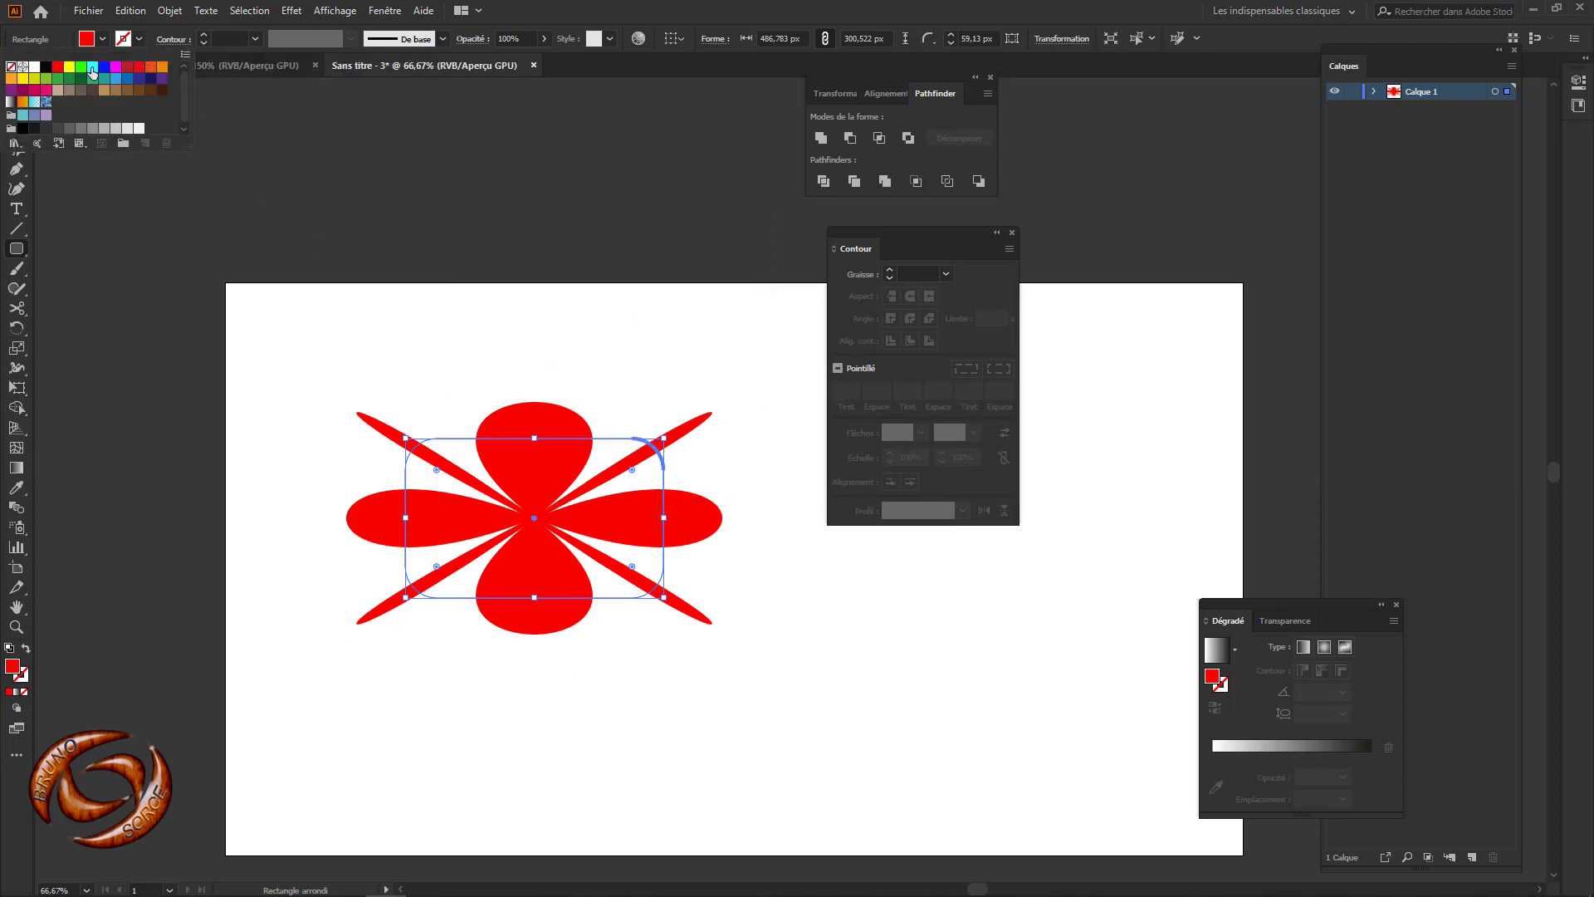
{"action": "left_click", "coordinate": [81, 68]}
{"action": "scroll", "coordinate": [533, 441], "scroll_direction": "up", "scroll_amount": 3}
{"action": "left_click_drag", "start_coordinate": [536, 441], "coordinate": [523, 302]}
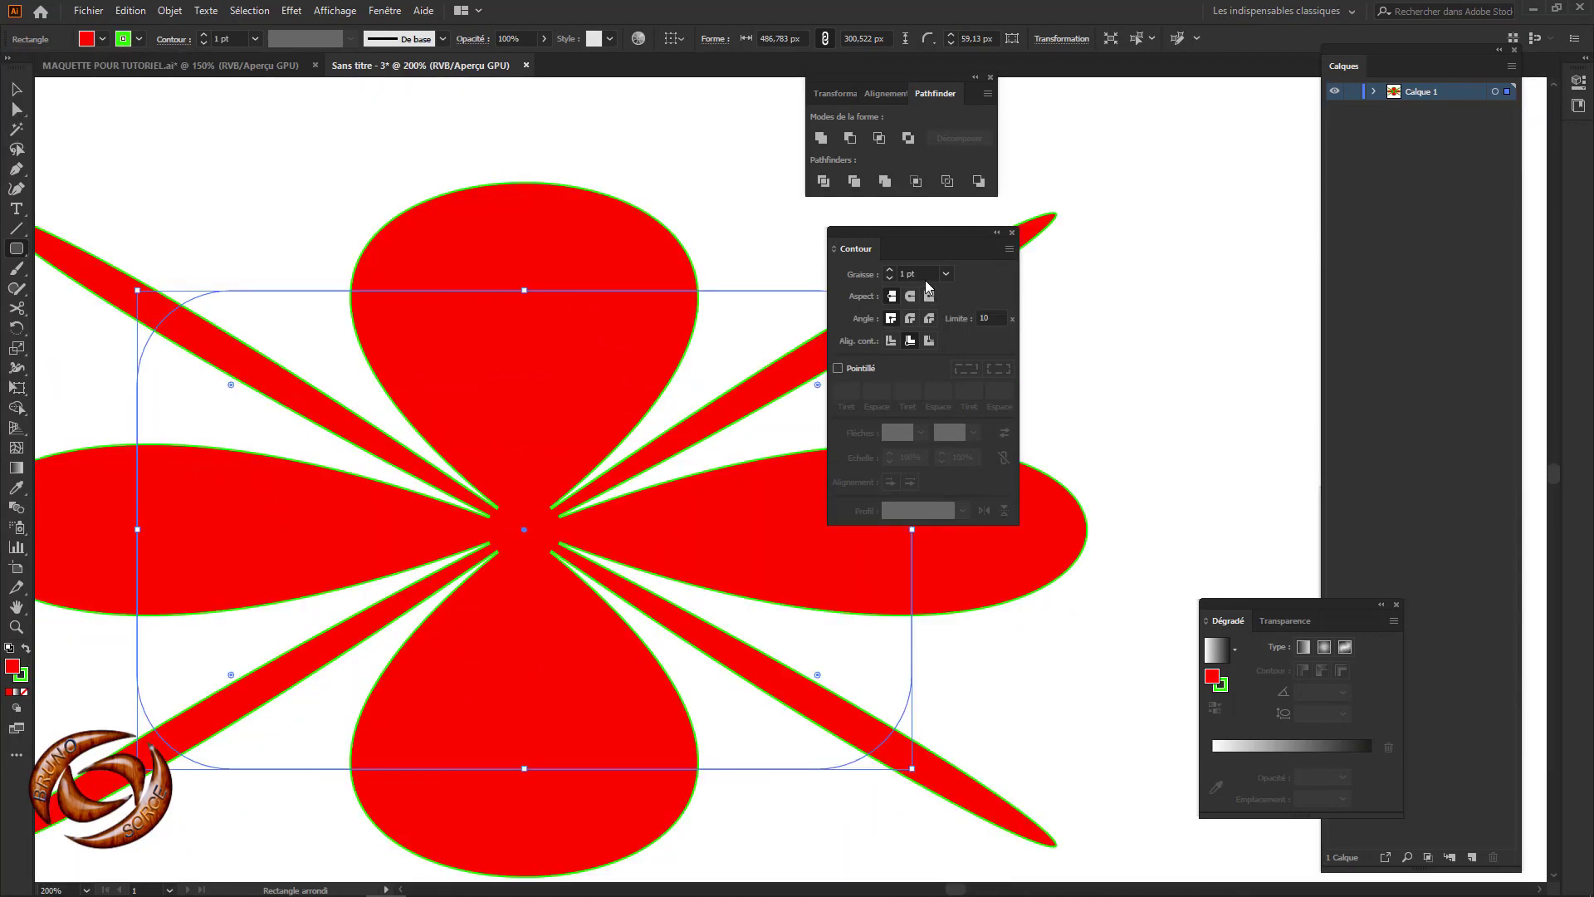
{"action": "left_click", "coordinate": [889, 271]}
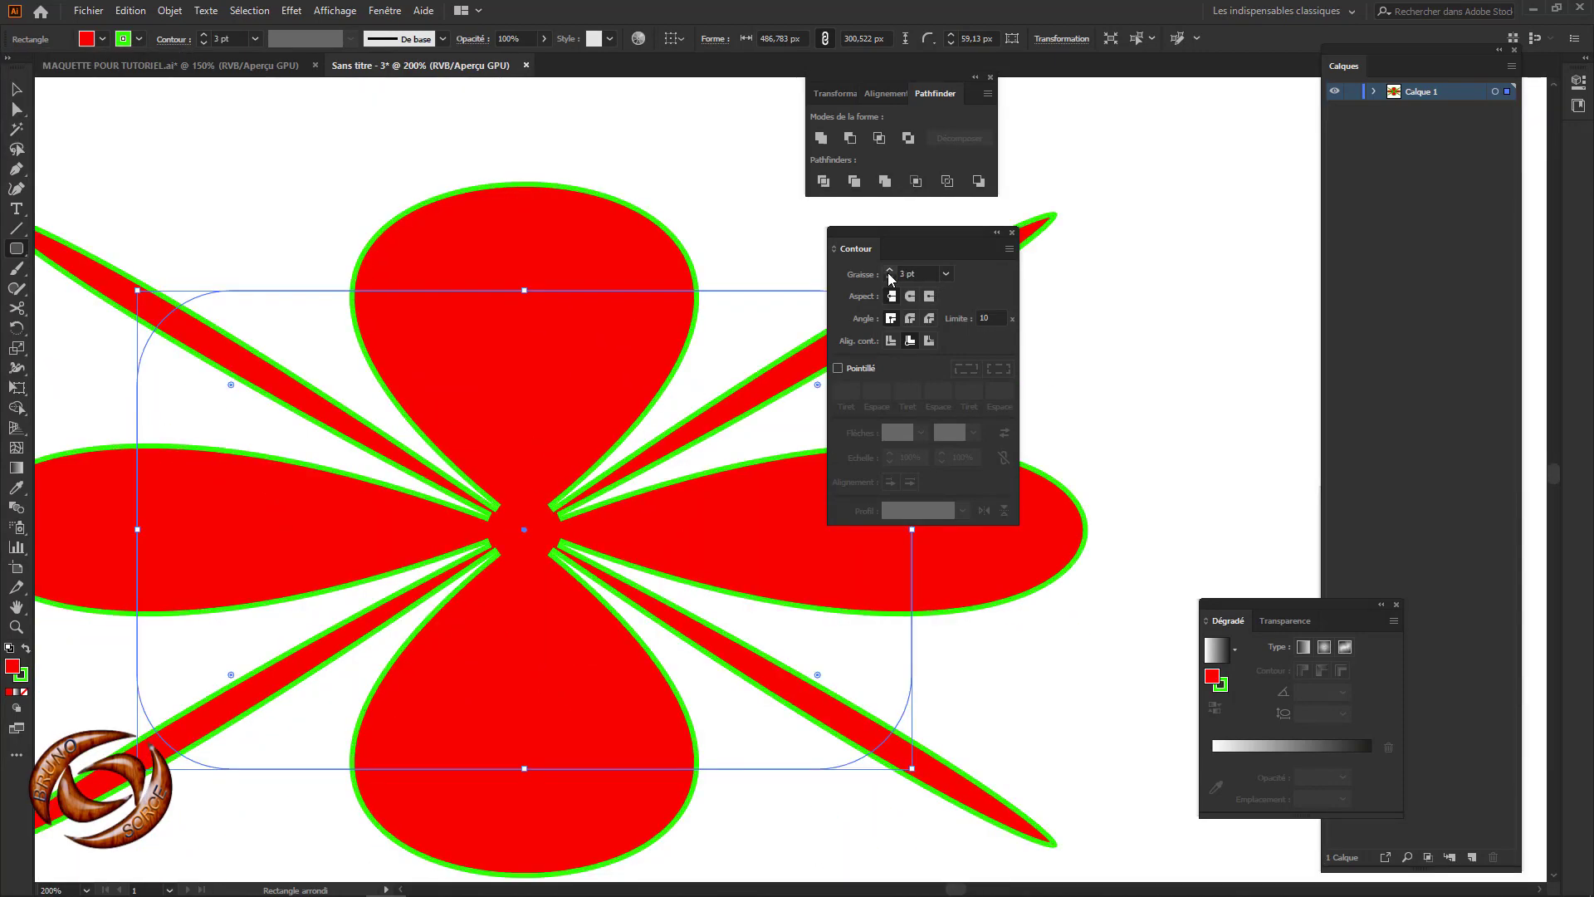
Step: Increase the green stroke weight of the red petal shape to 6 pt
{"action": "left_click", "coordinate": [889, 271]}
{"action": "left_click", "coordinate": [890, 270]}
{"action": "left_click", "coordinate": [890, 270]}
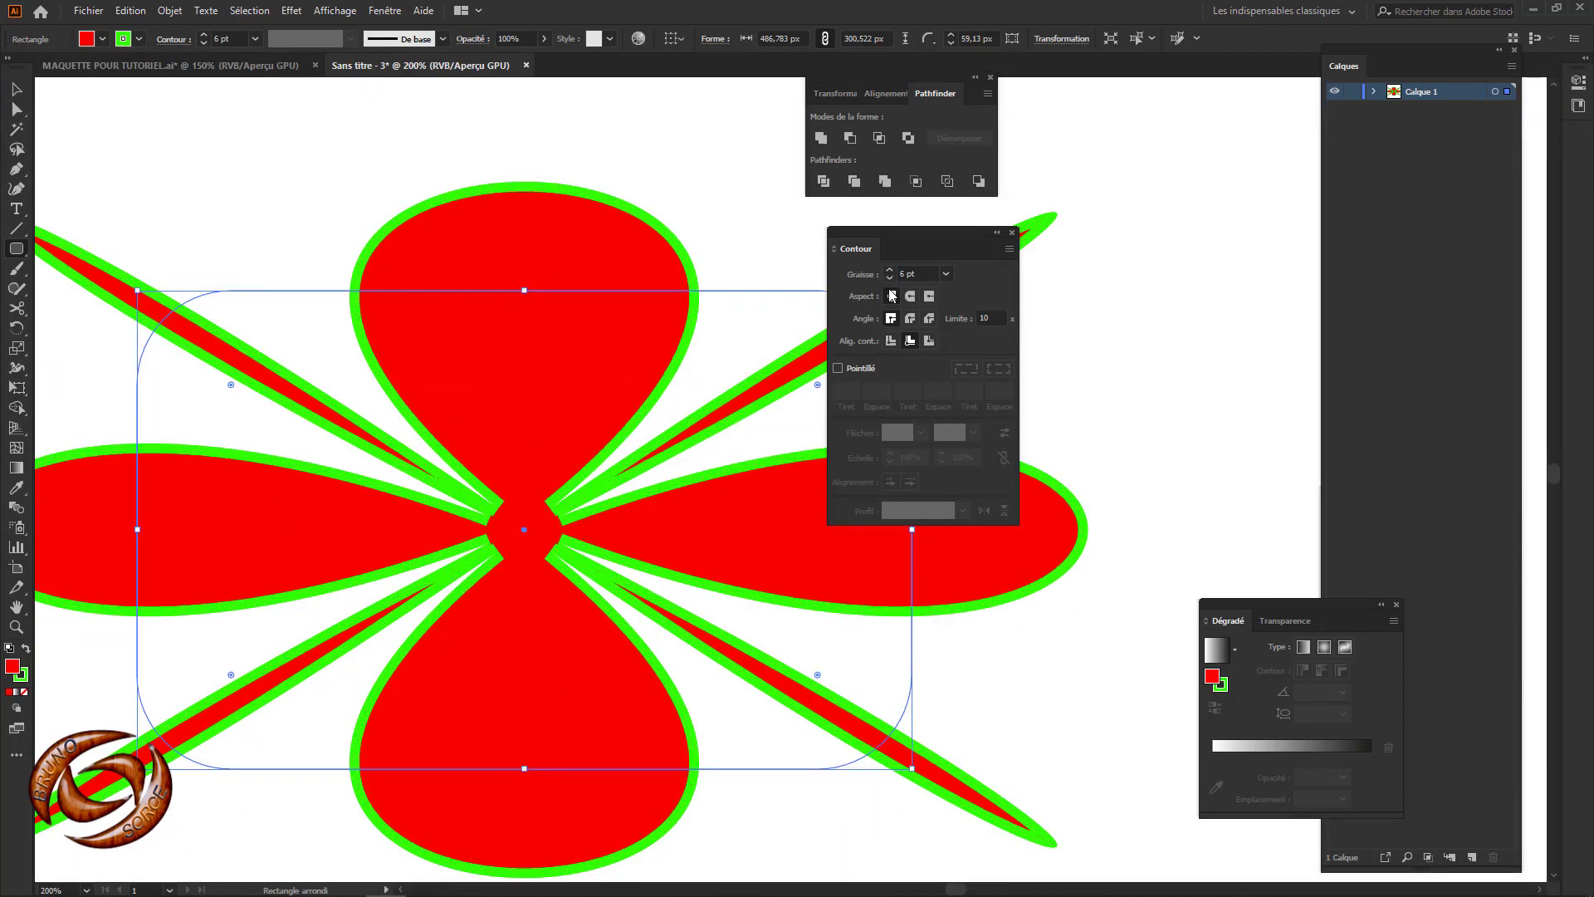
{"action": "left_click", "coordinate": [947, 274]}
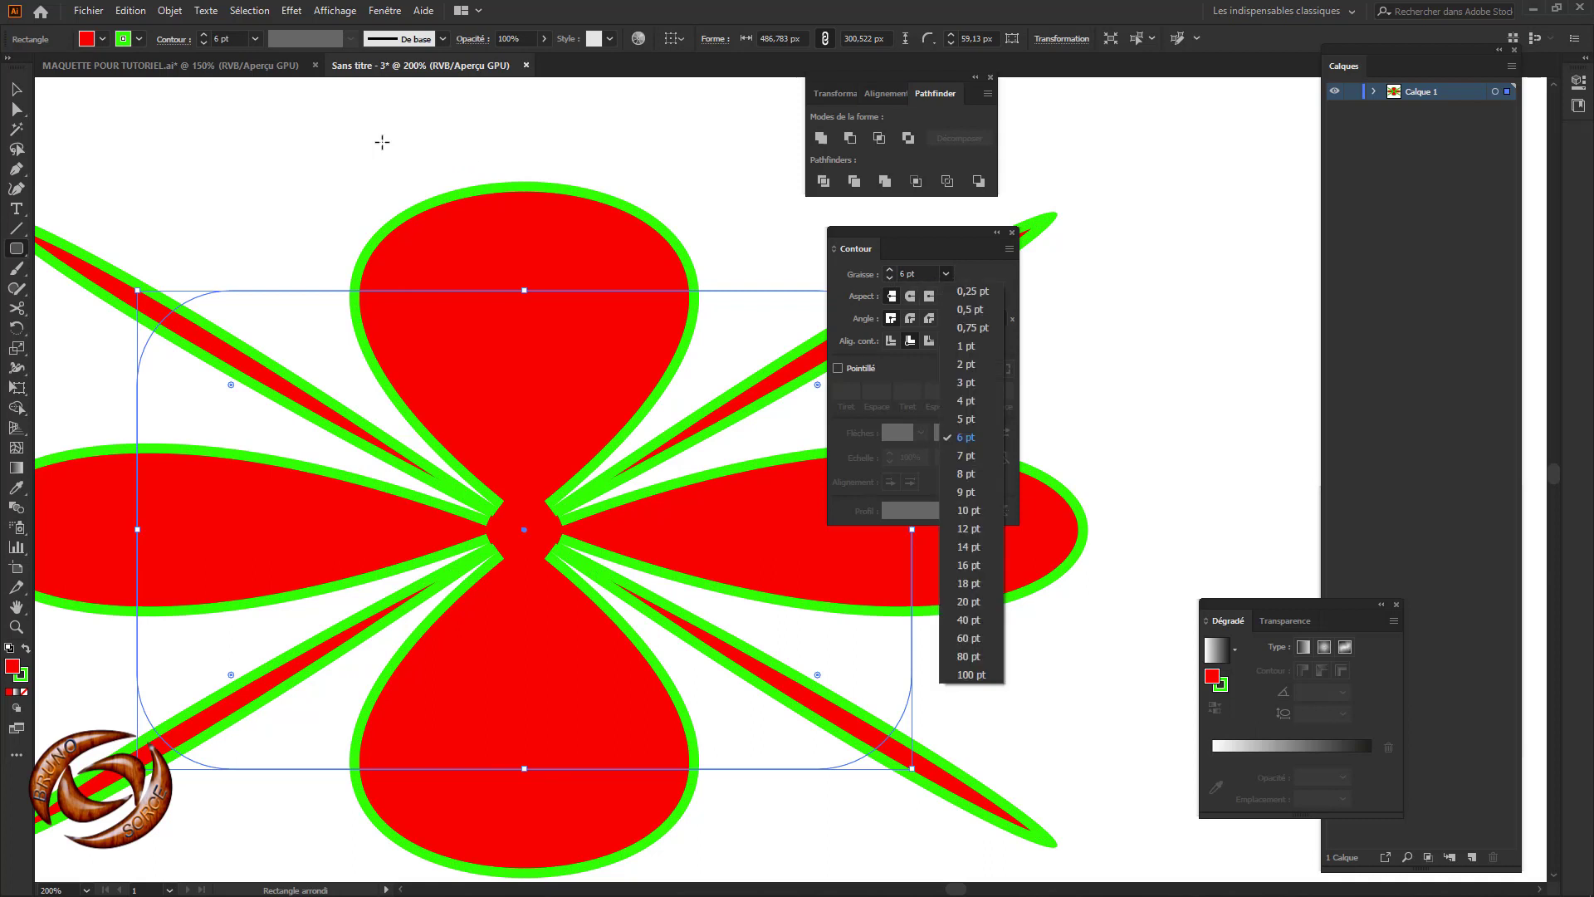
Step: Remove the petal shape's green stroke and delete the shape from the artboard
{"action": "left_click", "coordinate": [140, 39]}
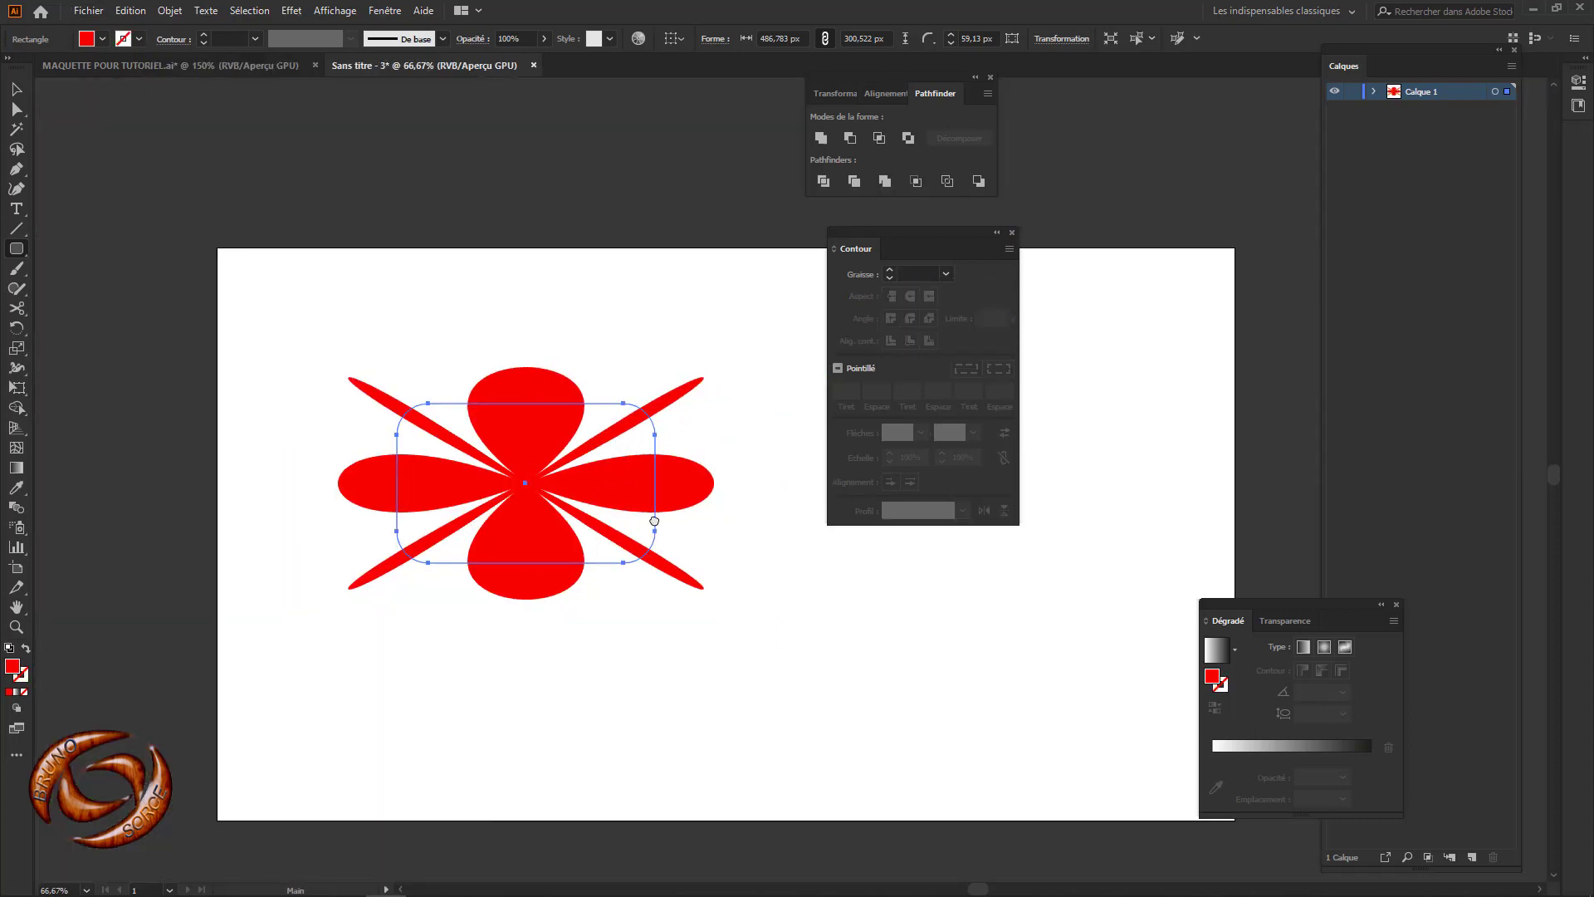
{"action": "left_click_drag", "start_coordinate": [655, 522], "coordinate": [545, 509]}
{"action": "key", "text": "Delete"}
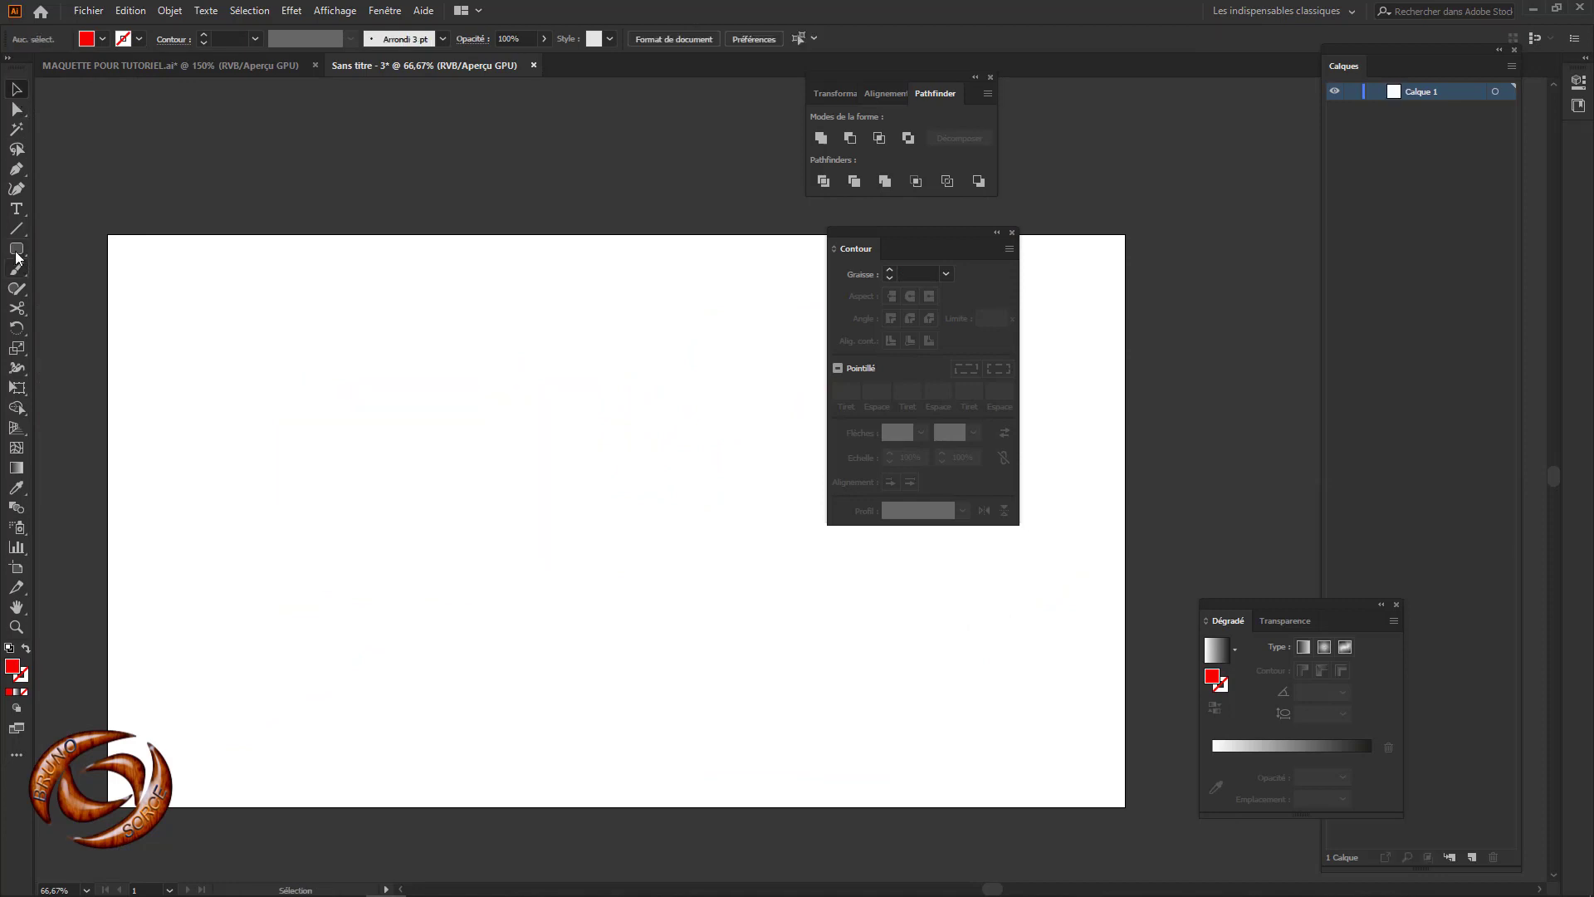
Step: Draw a red circle about 412 px in diameter on the empty artboard with the Ellipse tool
{"action": "left_click_drag", "start_coordinate": [16, 248], "coordinate": [78, 291]}
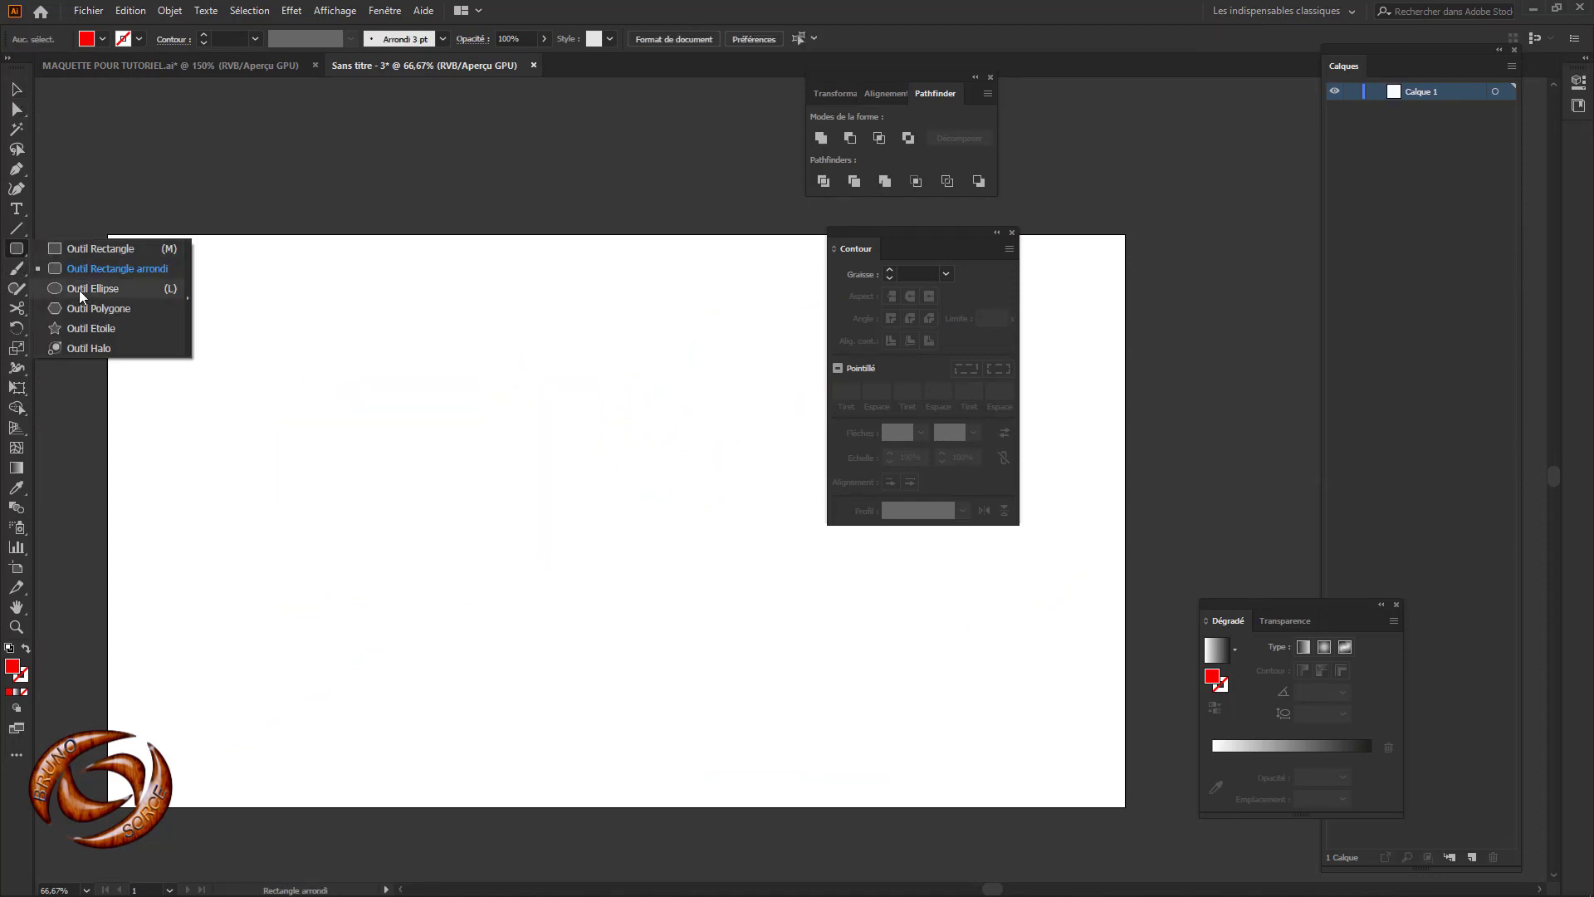
{"action": "left_click_drag", "start_coordinate": [79, 290], "coordinate": [79, 290]}
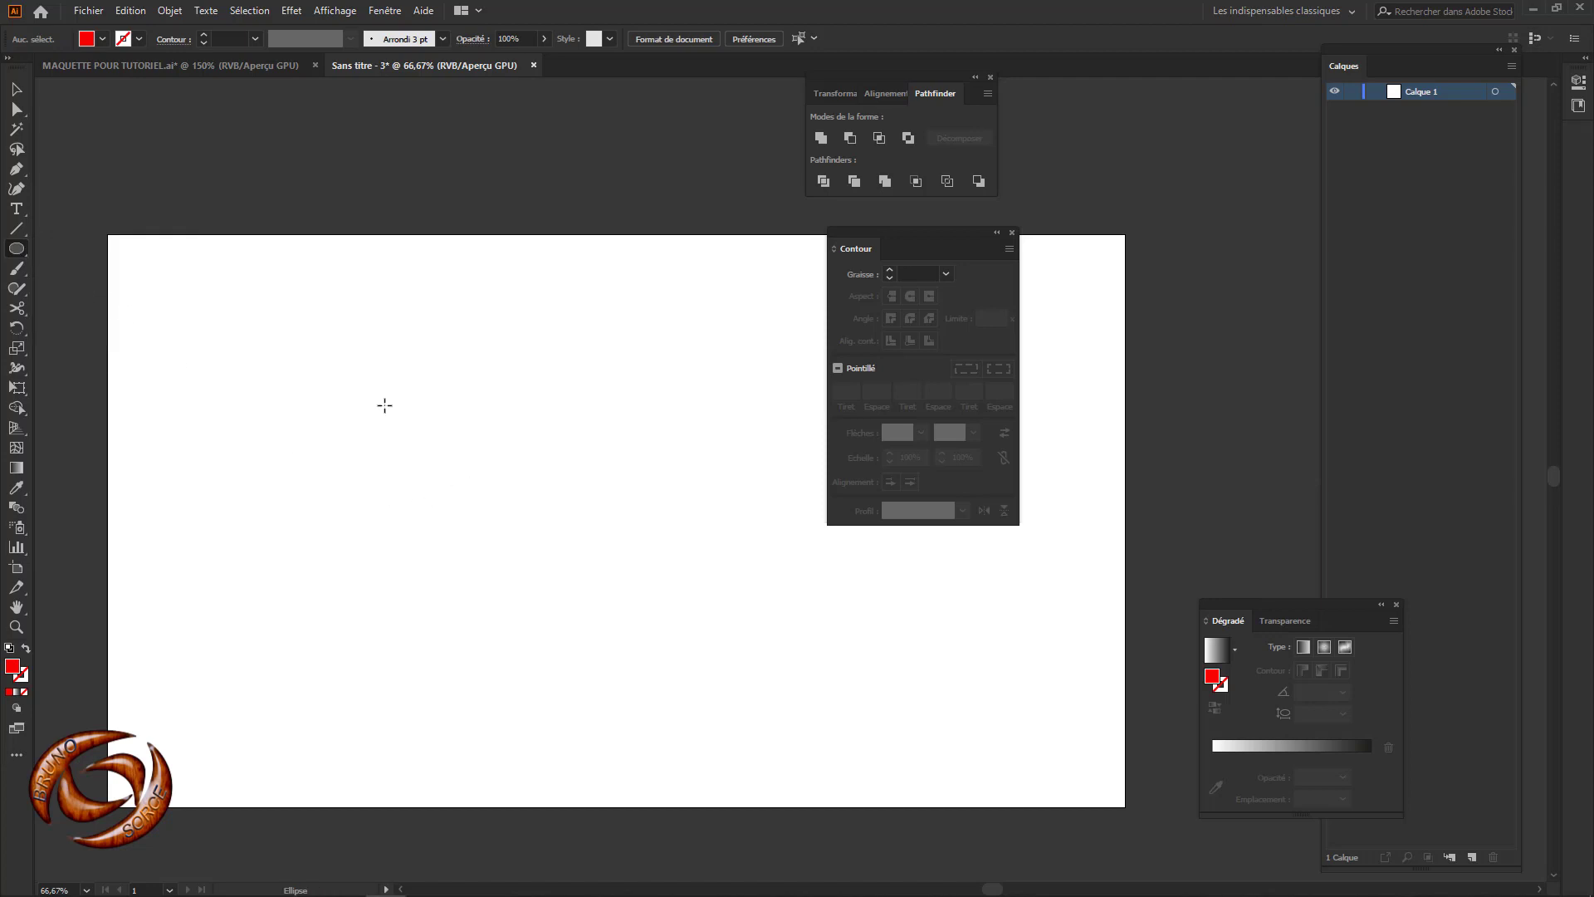
{"action": "left_click_drag", "start_coordinate": [373, 391], "coordinate": [593, 608]}
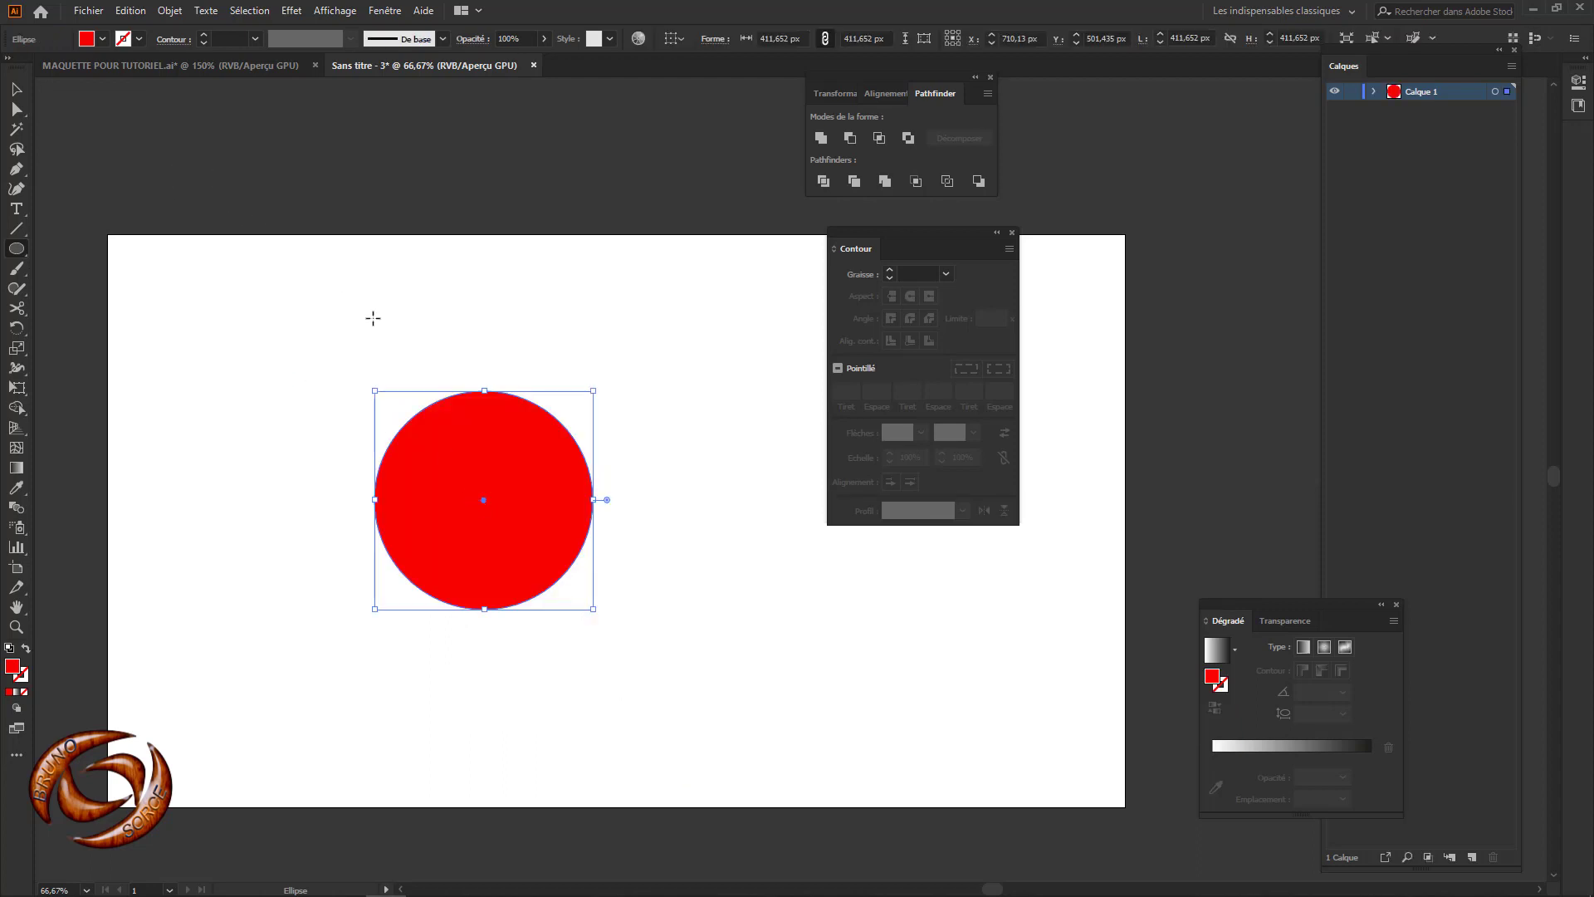
Step: Duplicate the red circle and place the copy near the artboard's lower-right corner
{"action": "key", "text": "ctrl+c"}
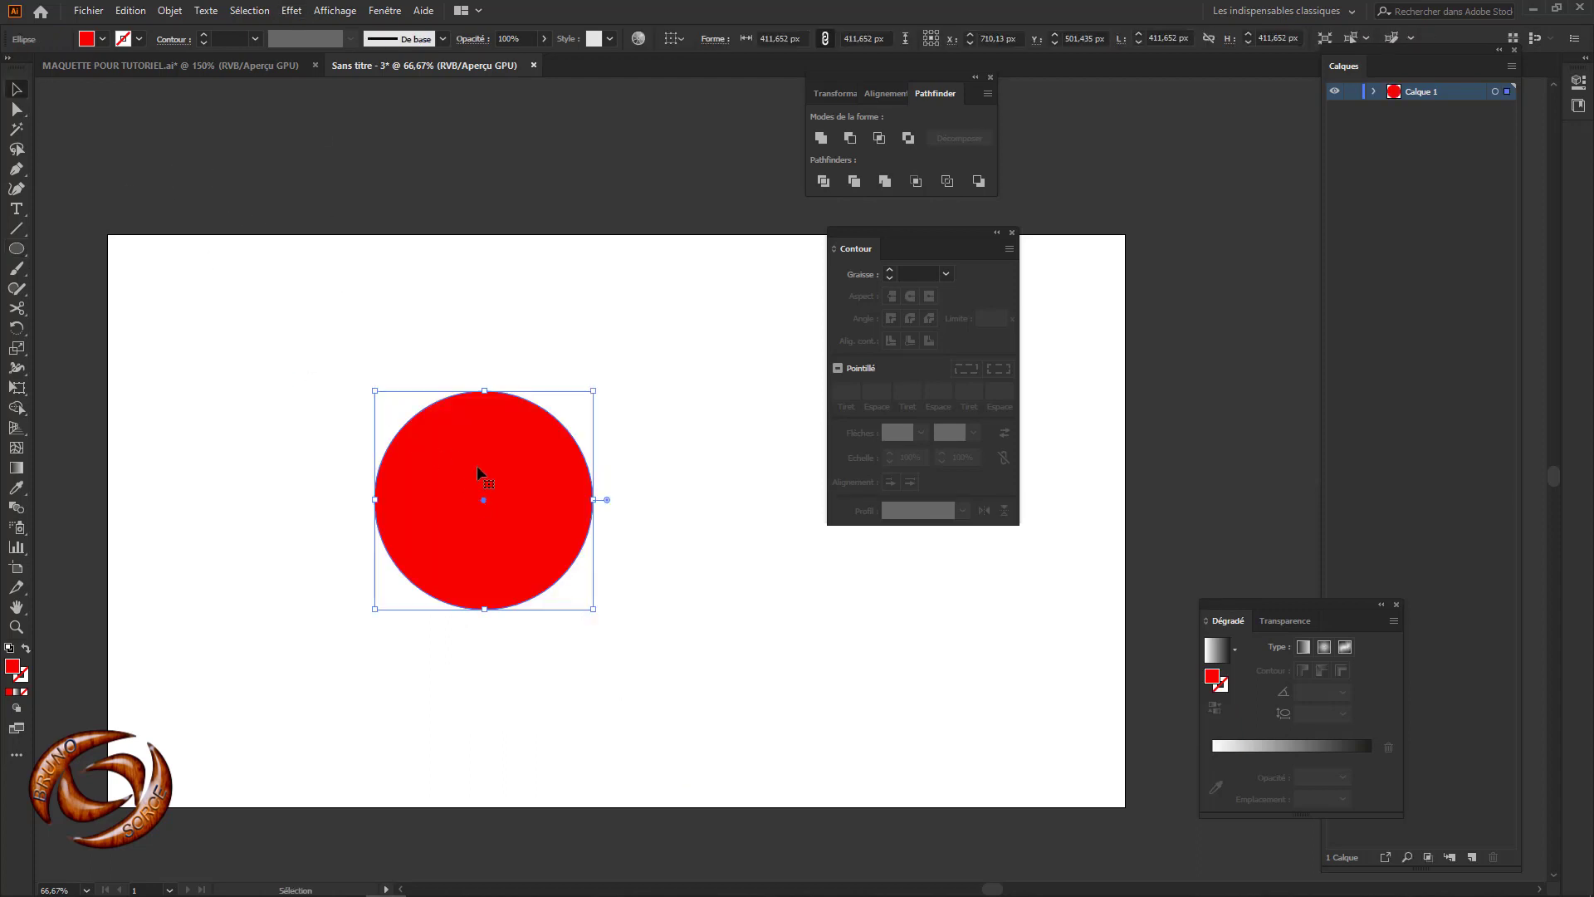
{"action": "key", "text": "ctrl+v"}
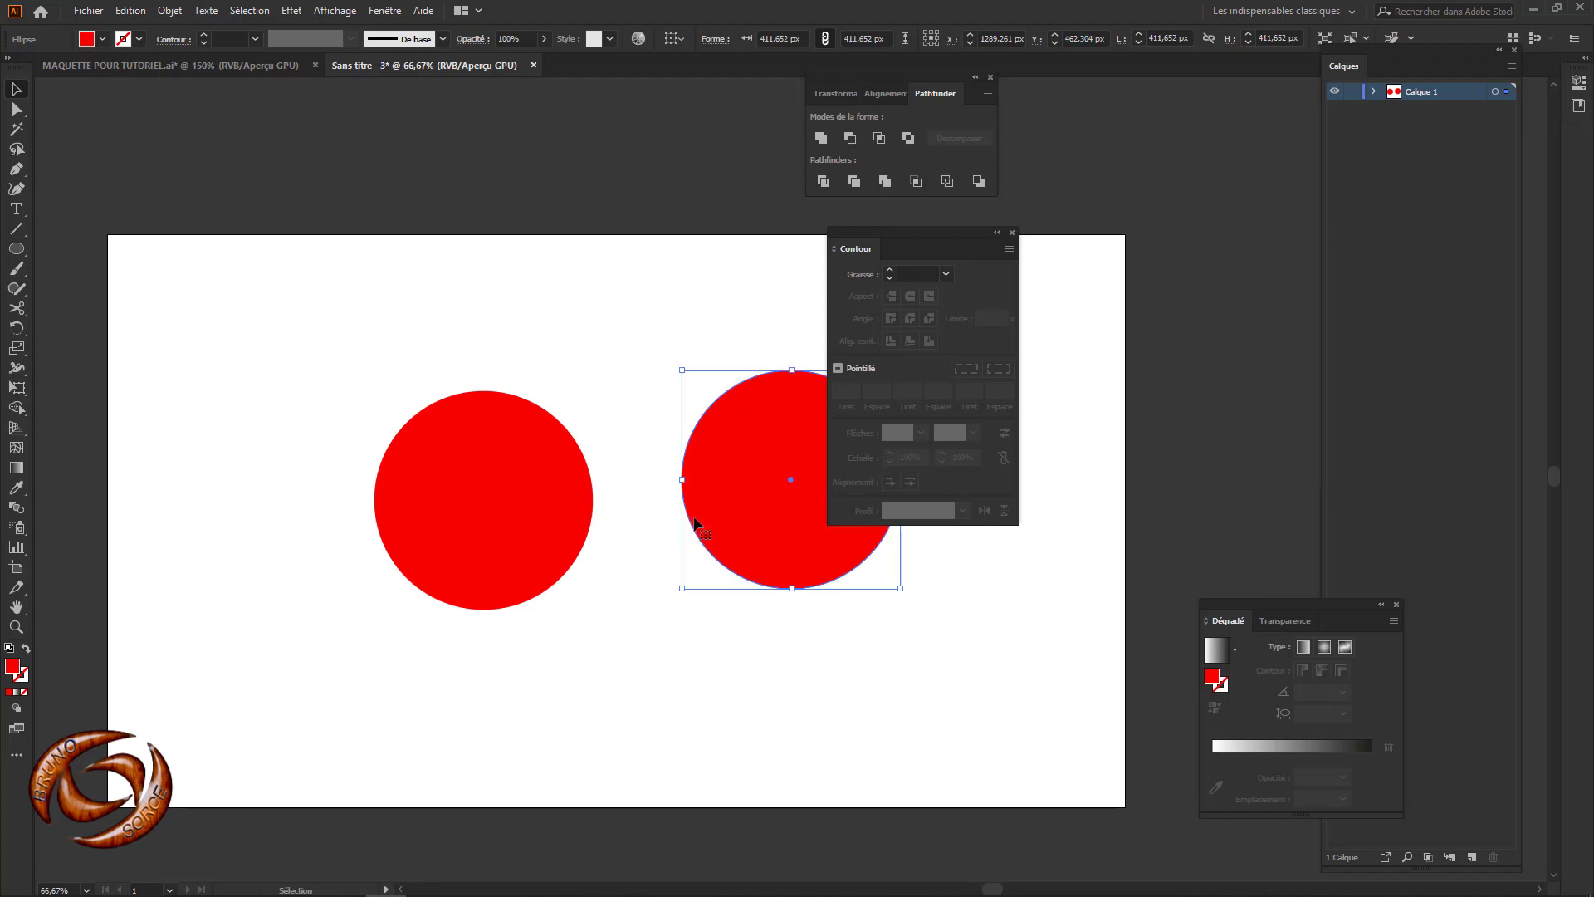
{"action": "left_click_drag", "start_coordinate": [737, 475], "coordinate": [934, 649]}
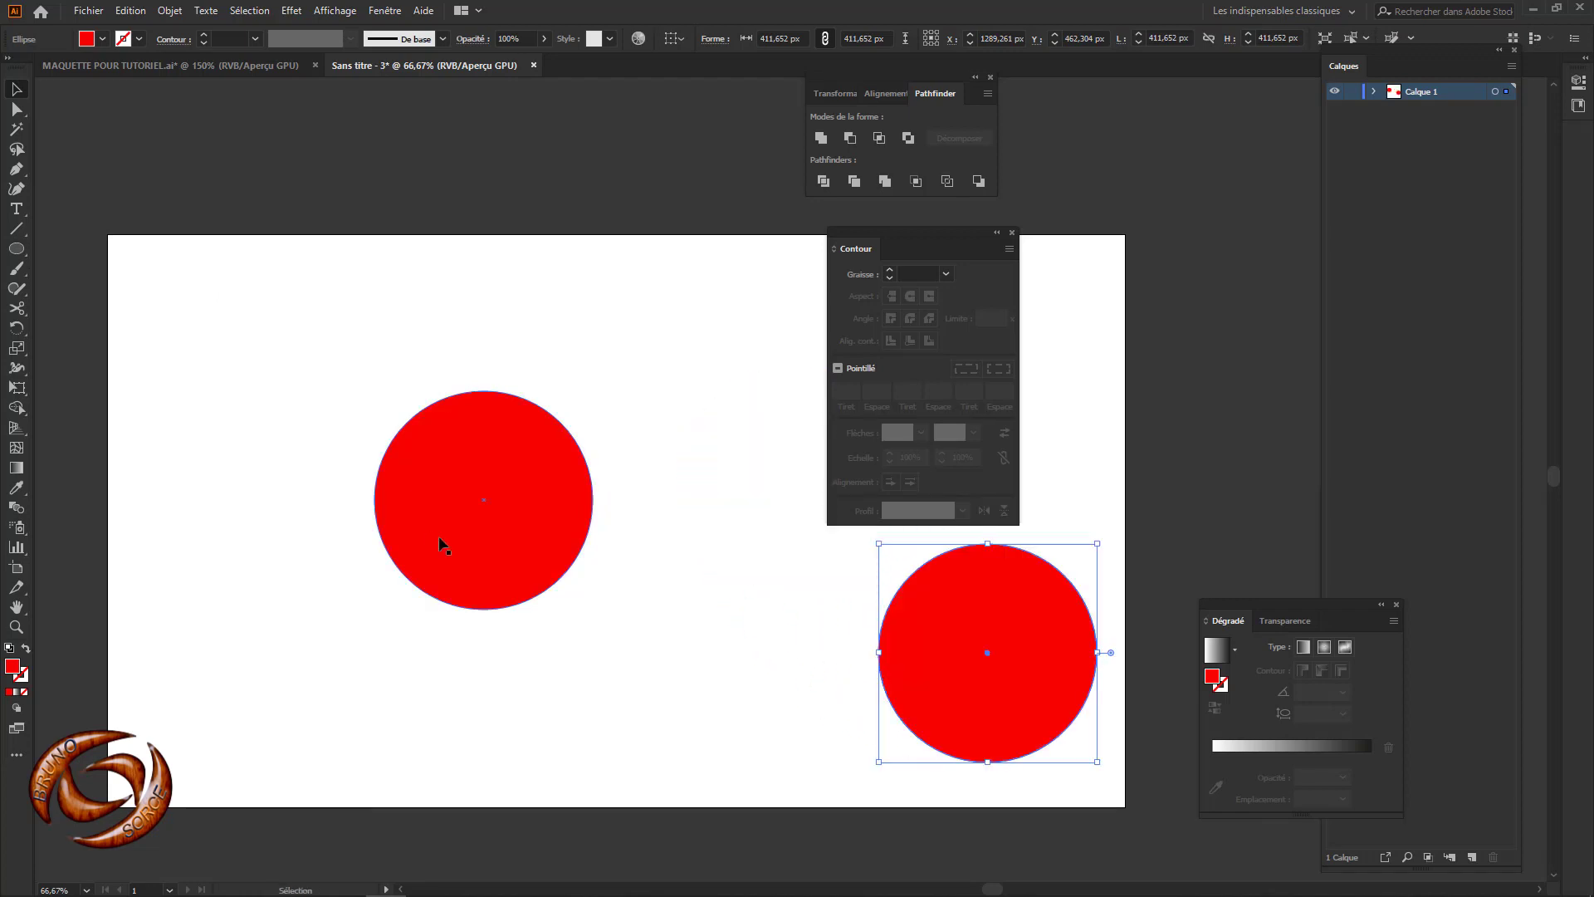
Step: Try the Contraction et dilatation effect at -200% on the original circle, then apply it with a 200% dilation
{"action": "left_click", "coordinate": [503, 496]}
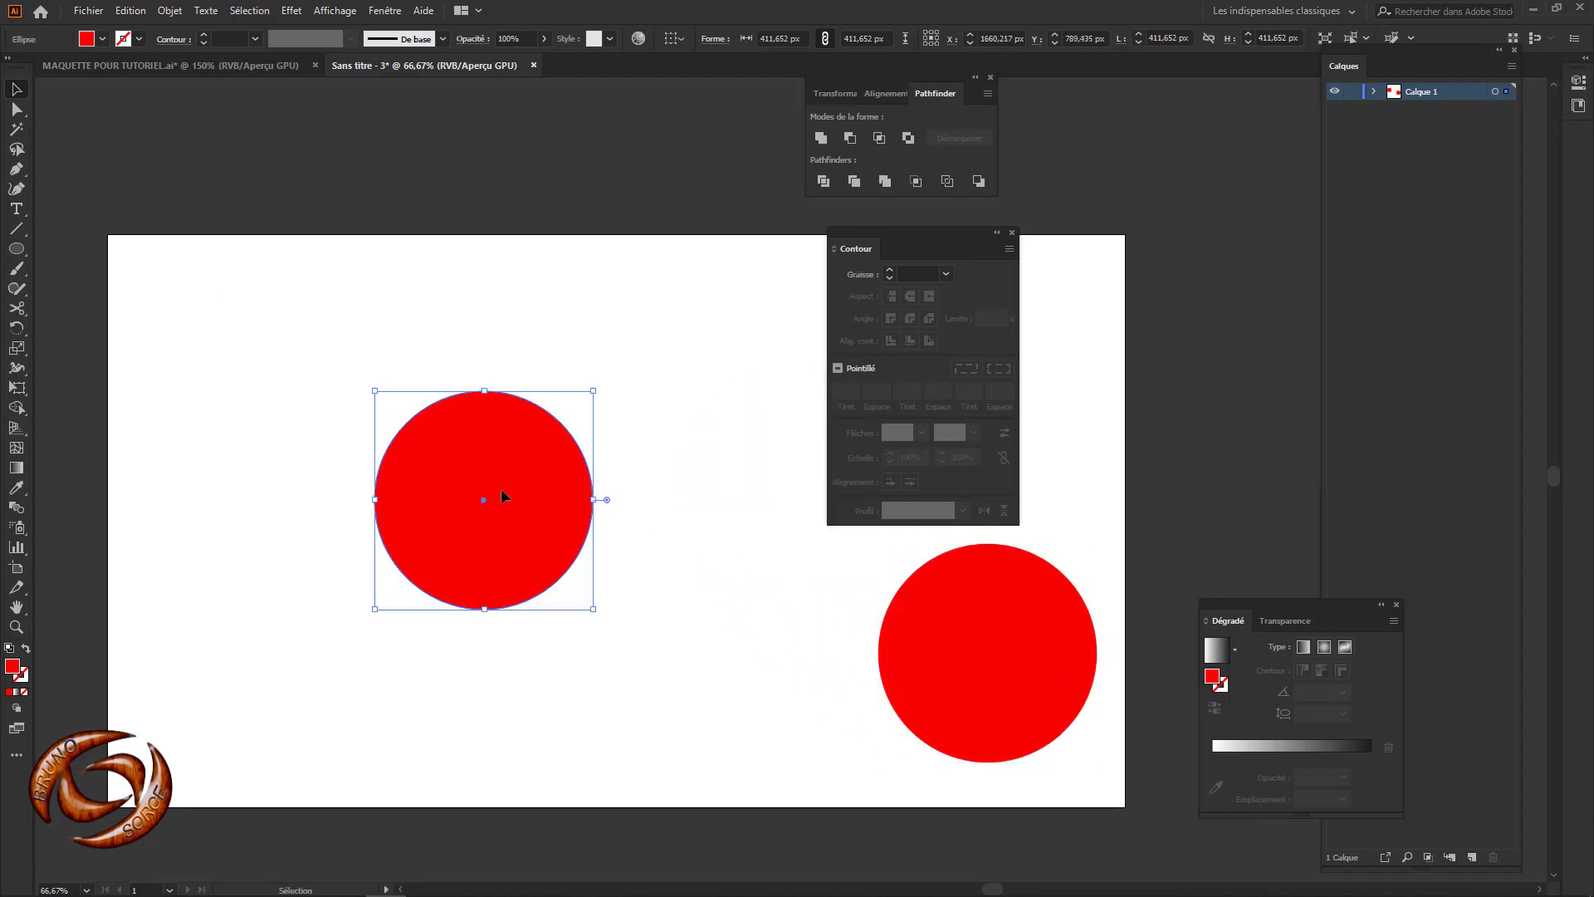
{"action": "left_click", "coordinate": [296, 13]}
{"action": "mouse_move", "coordinate": [384, 136]}
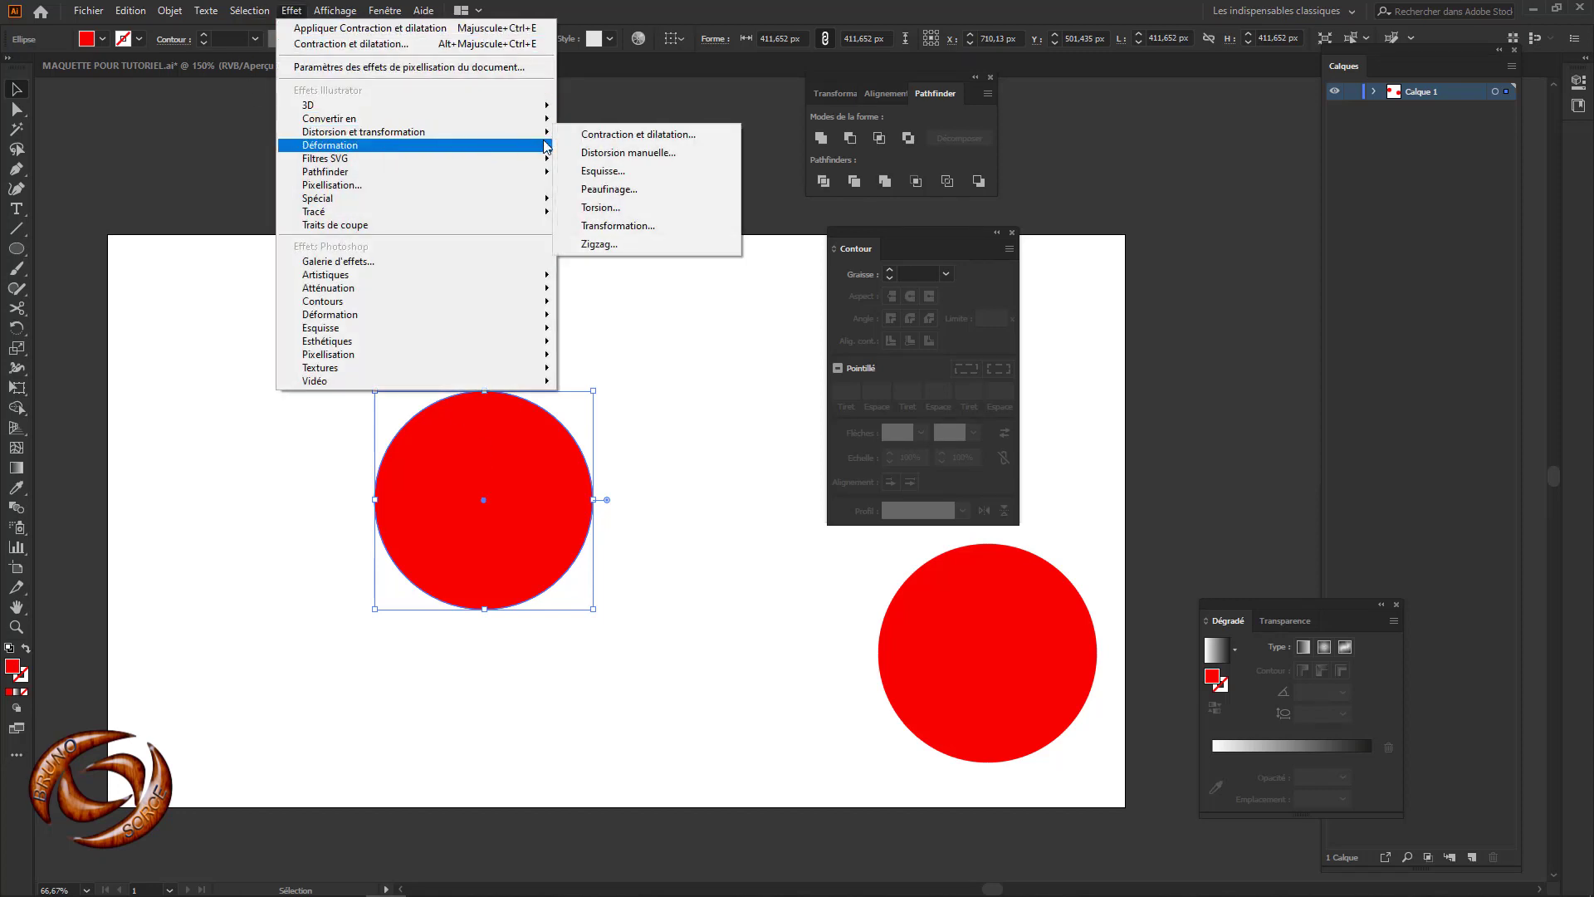
{"action": "left_click", "coordinate": [612, 135]}
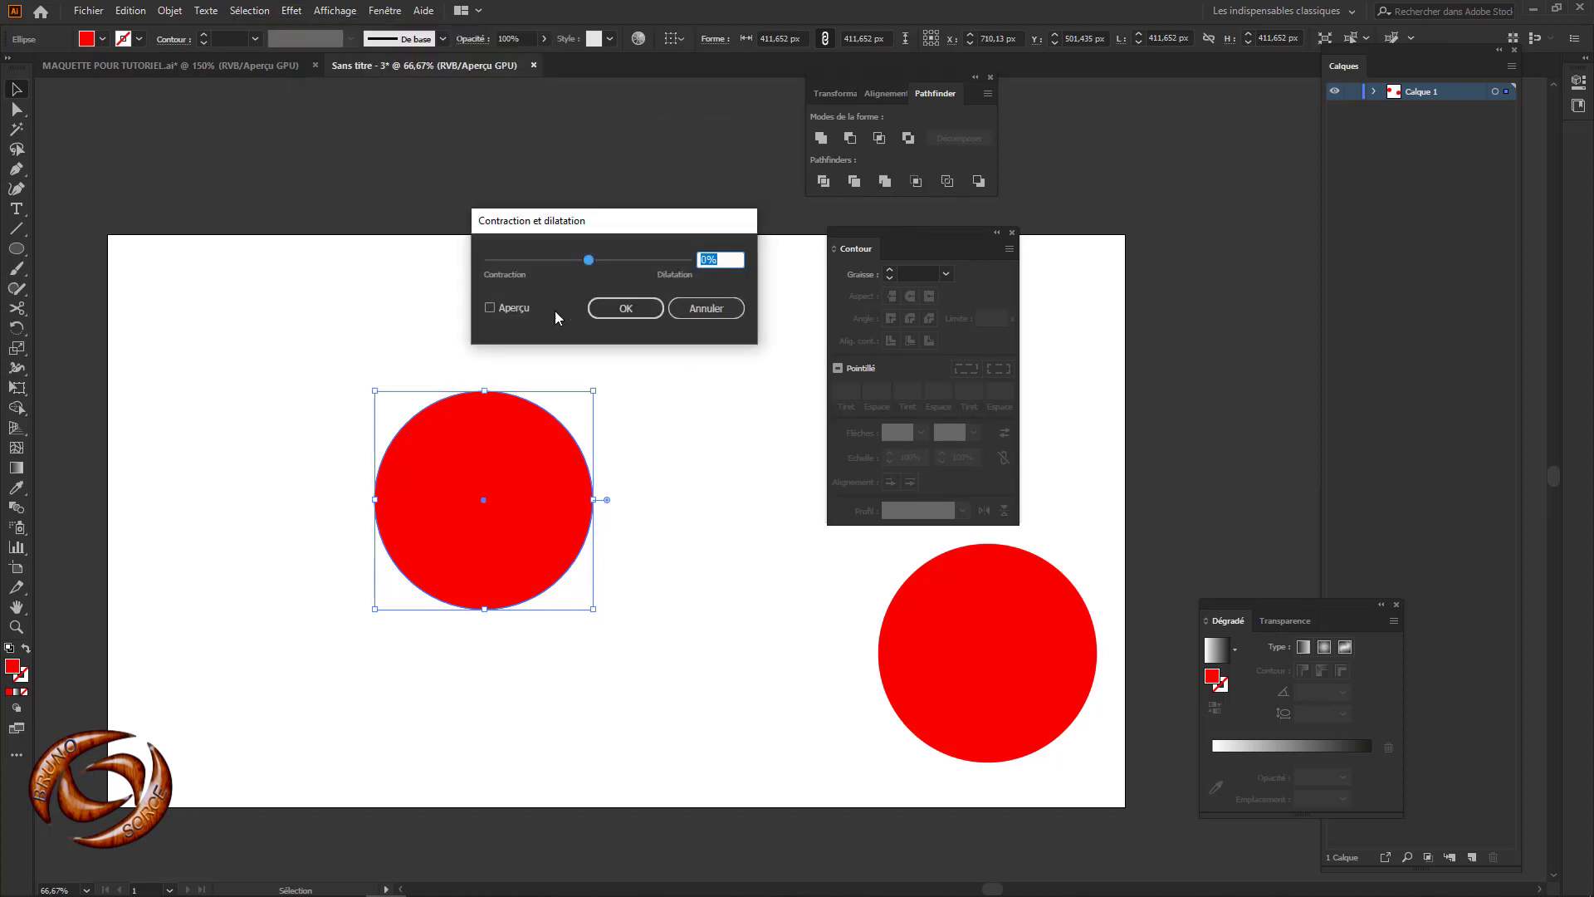
{"action": "left_click", "coordinate": [490, 308]}
{"action": "left_click_drag", "start_coordinate": [584, 262], "coordinate": [481, 276]}
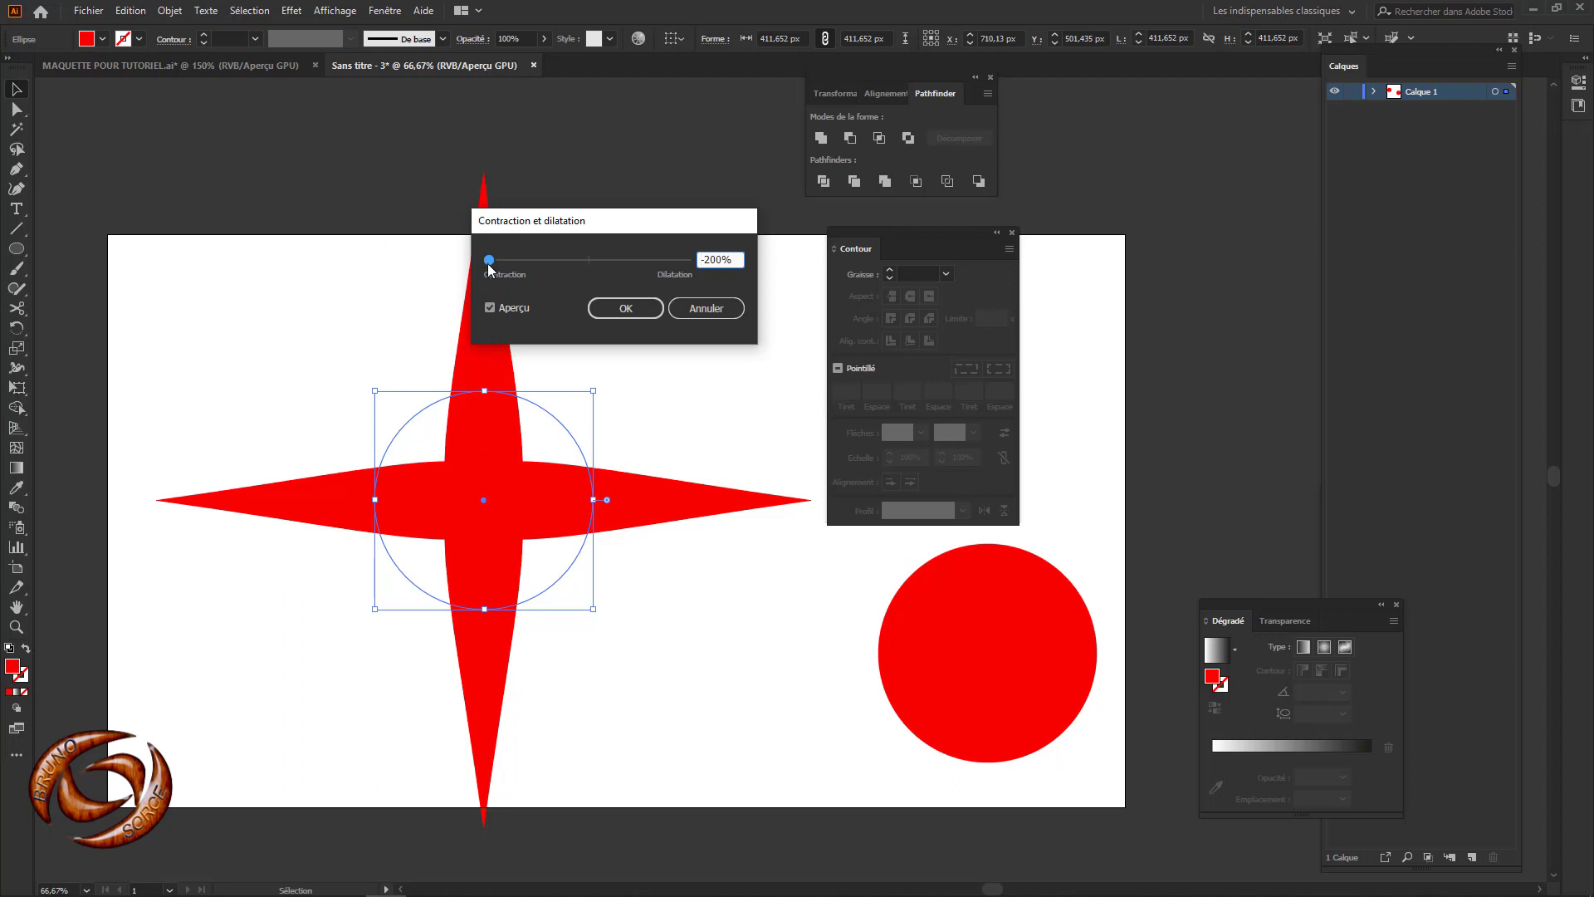
{"action": "left_click_drag", "start_coordinate": [489, 260], "coordinate": [695, 271]}
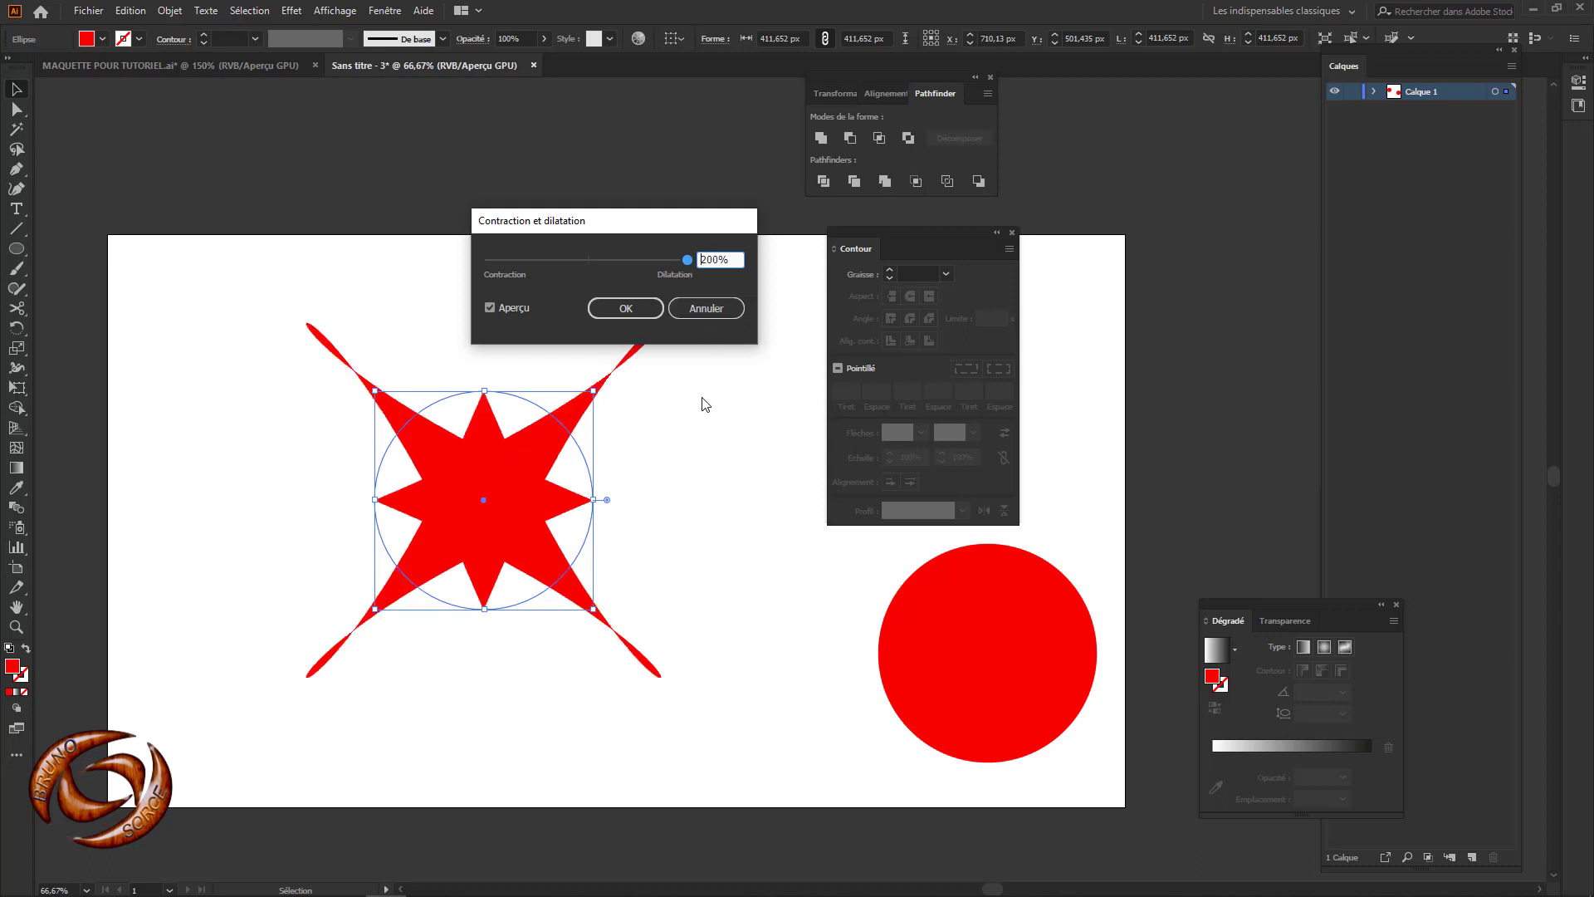
{"action": "left_click", "coordinate": [625, 308]}
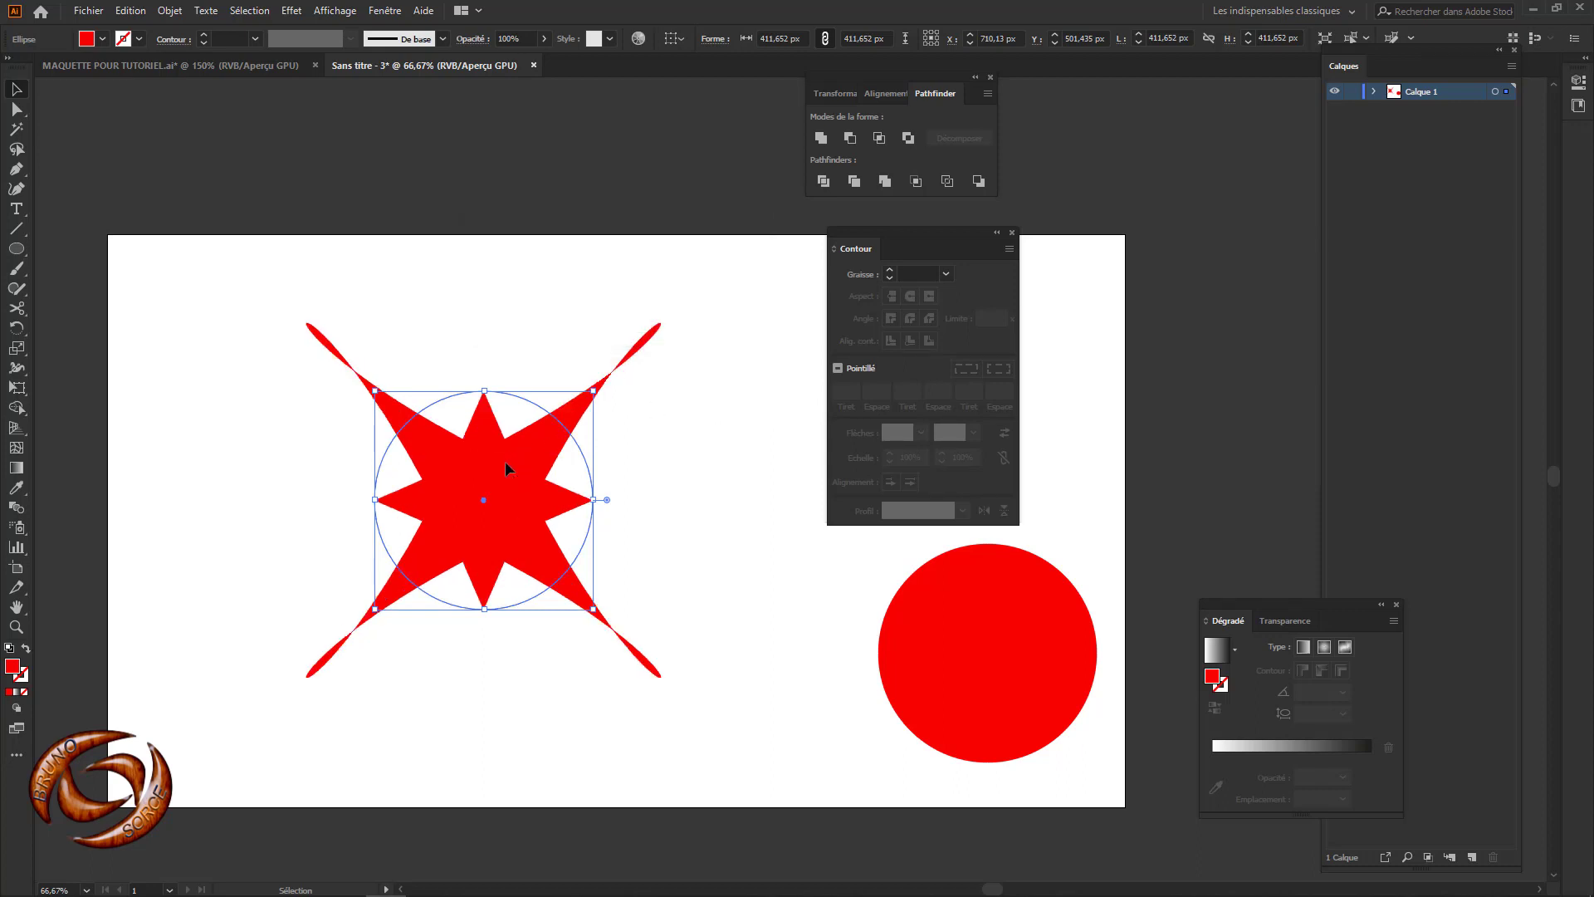
Step: Undo the effect on the original circle and the duplication, keeping a single plain red circle
{"action": "key", "text": "ctrl+z"}
{"action": "key", "text": "ctrl+z"}
{"action": "key", "text": "ctrl+z"}
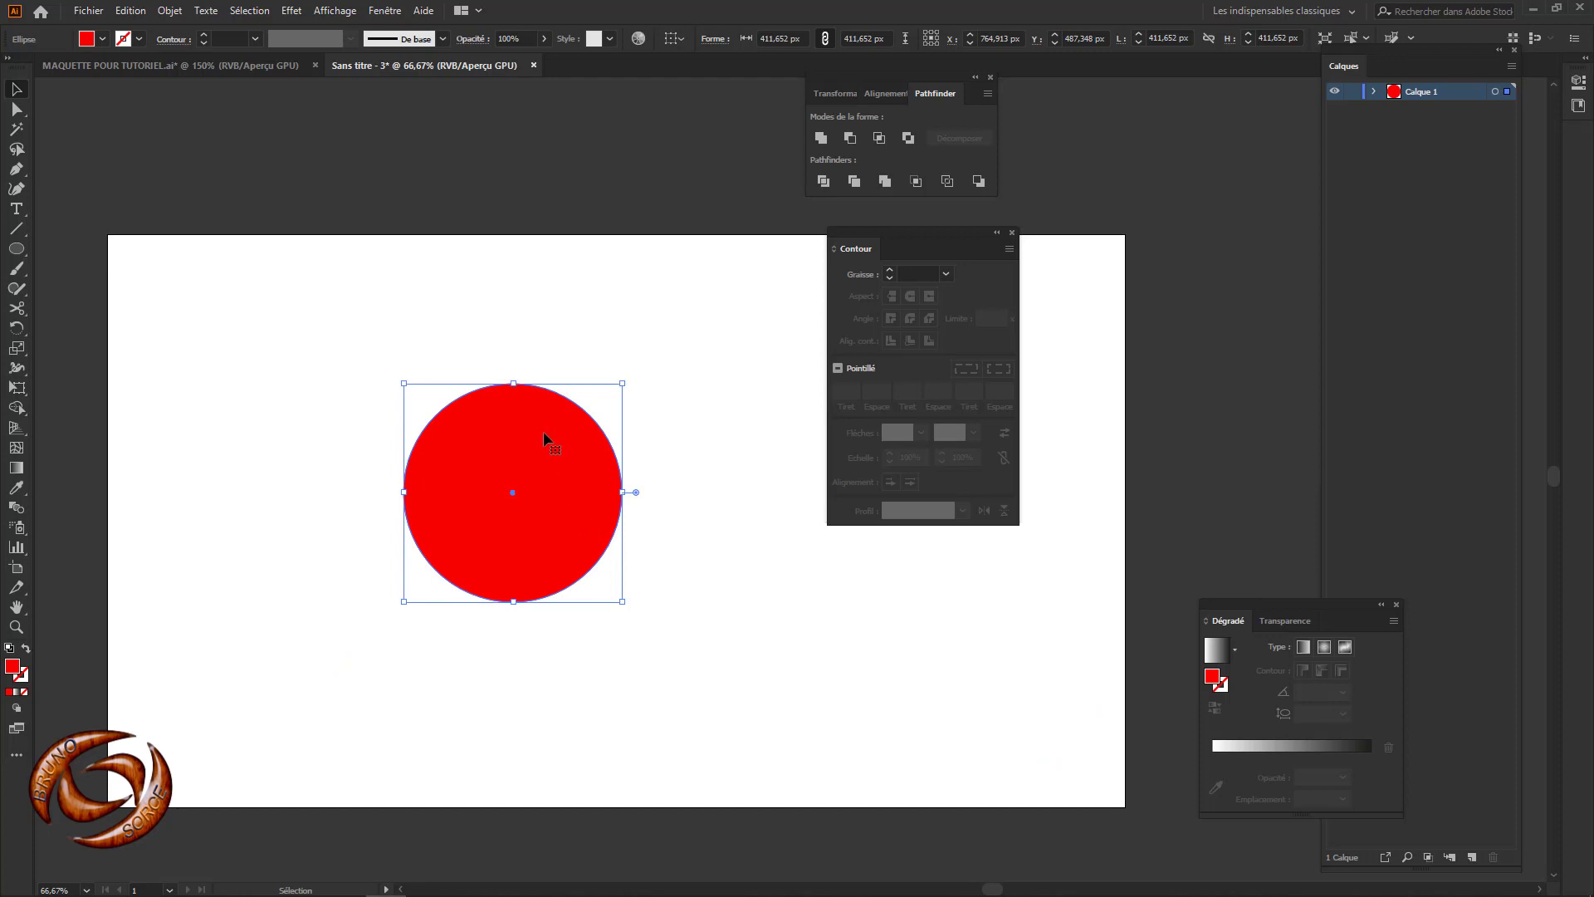
Step: Add four anchor points to the circle's outline, one about midway along each quarter arc
{"action": "left_click", "coordinate": [18, 170]}
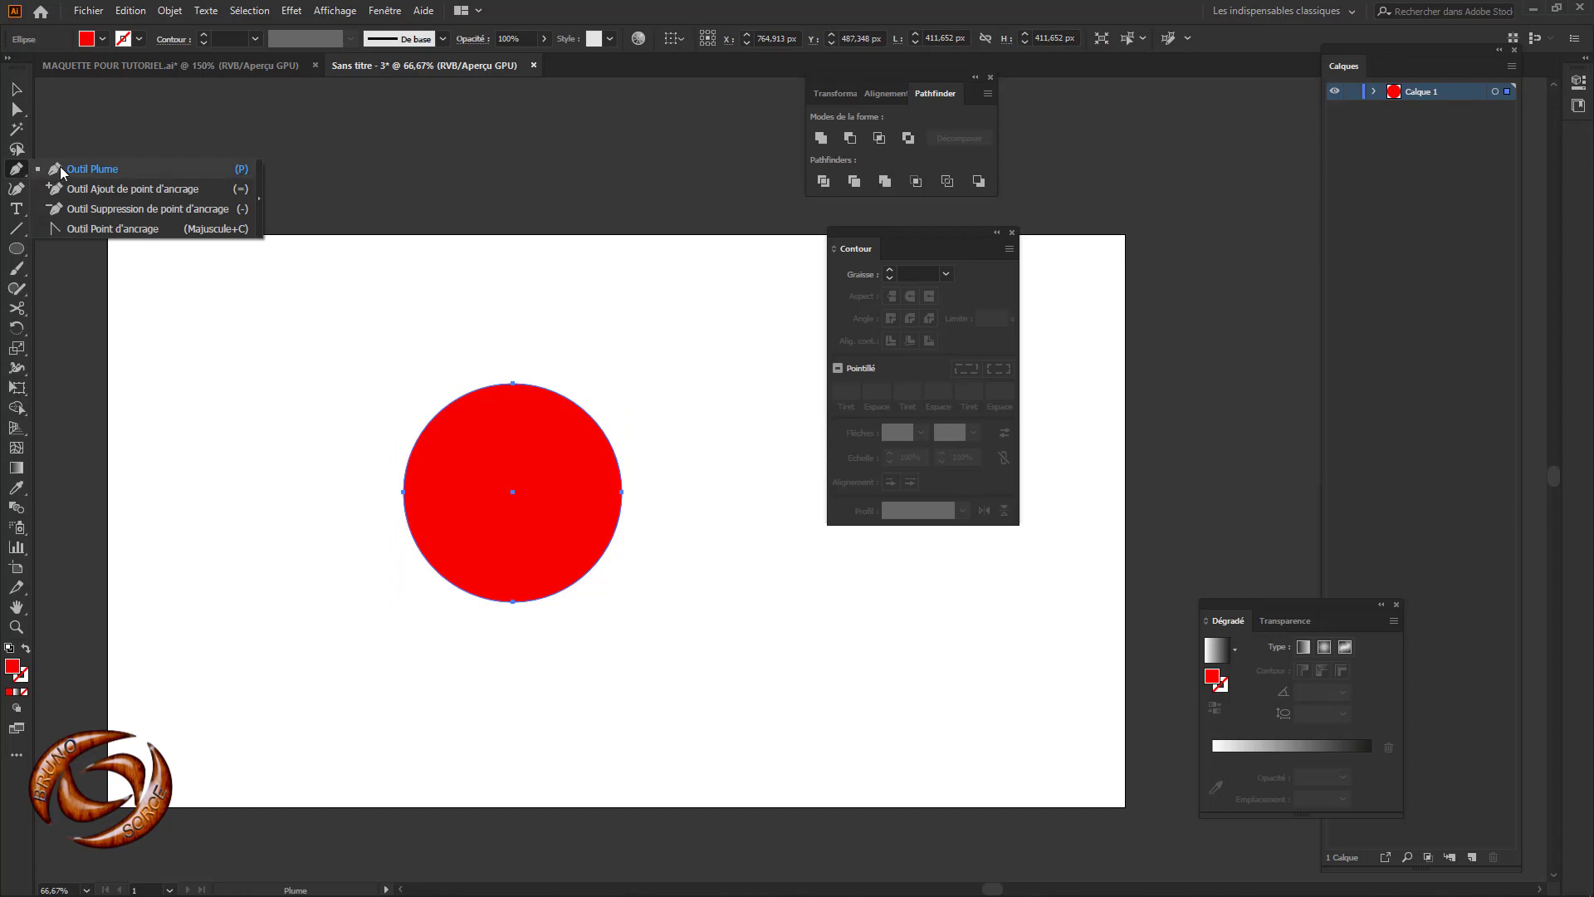
{"action": "left_click", "coordinate": [138, 192]}
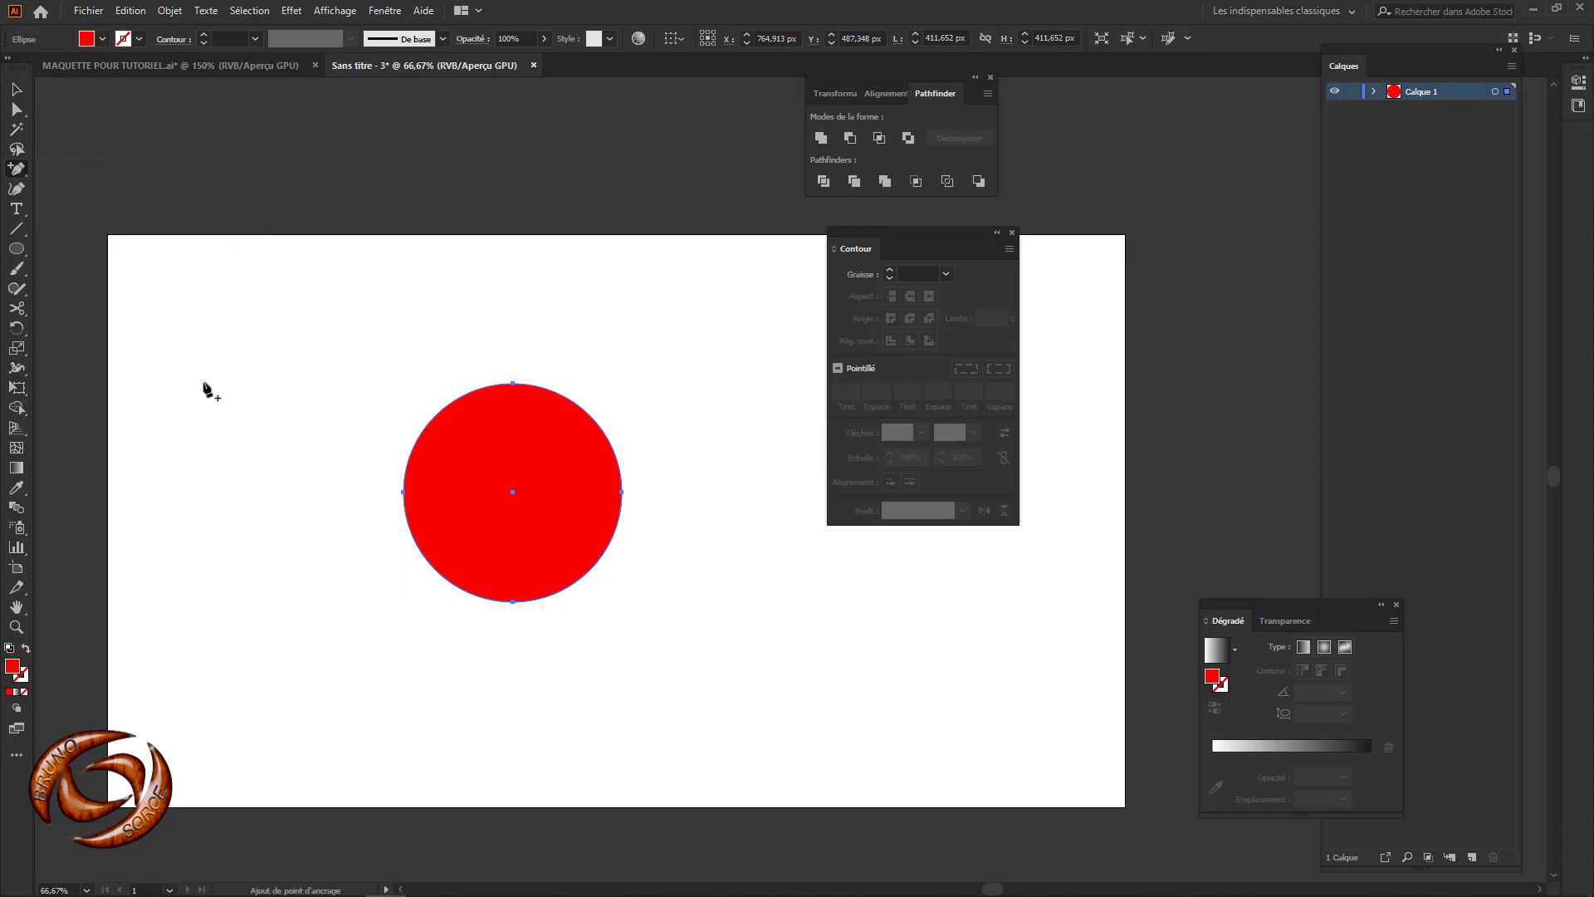
{"action": "left_click", "coordinate": [440, 414]}
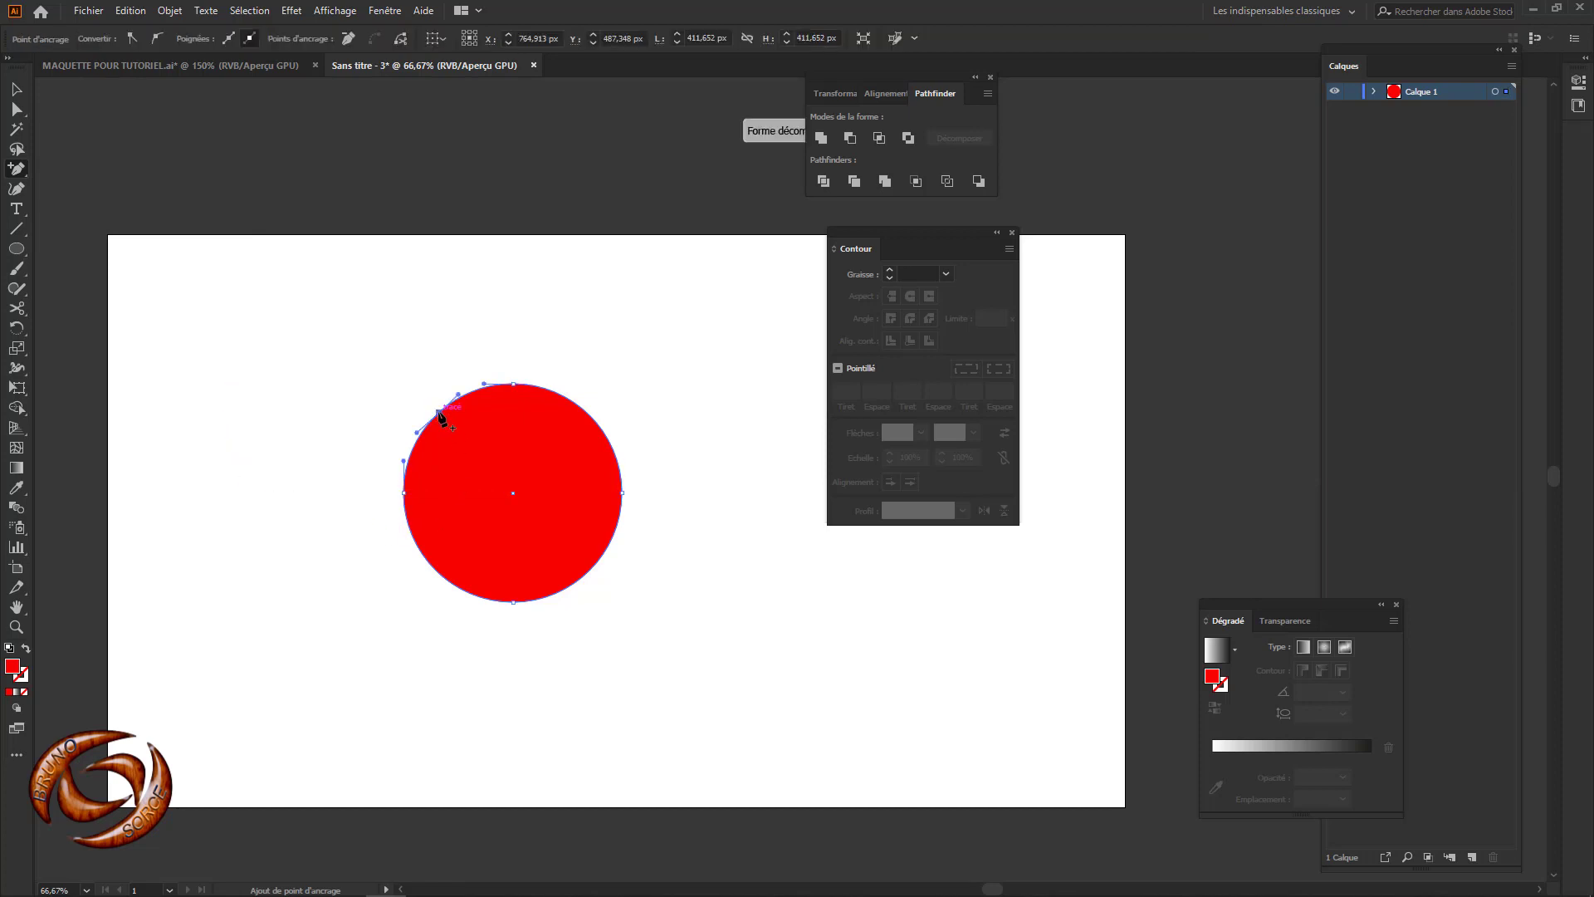
{"action": "left_click", "coordinate": [588, 414]}
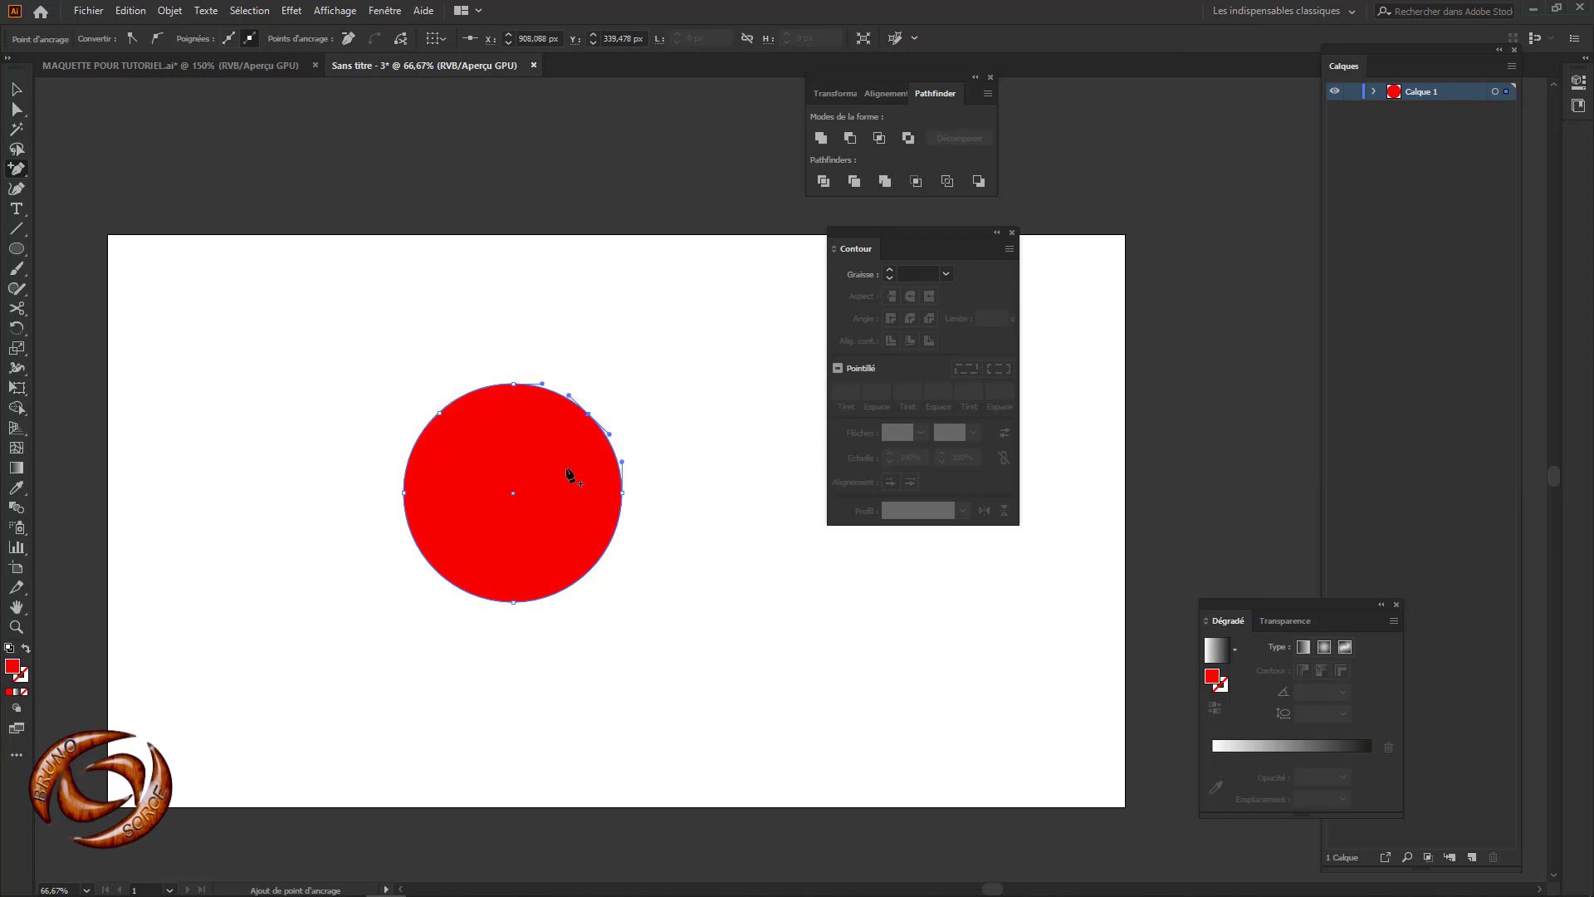
{"action": "left_click", "coordinate": [429, 565]}
{"action": "left_click", "coordinate": [590, 570]}
{"action": "key", "text": "v"}
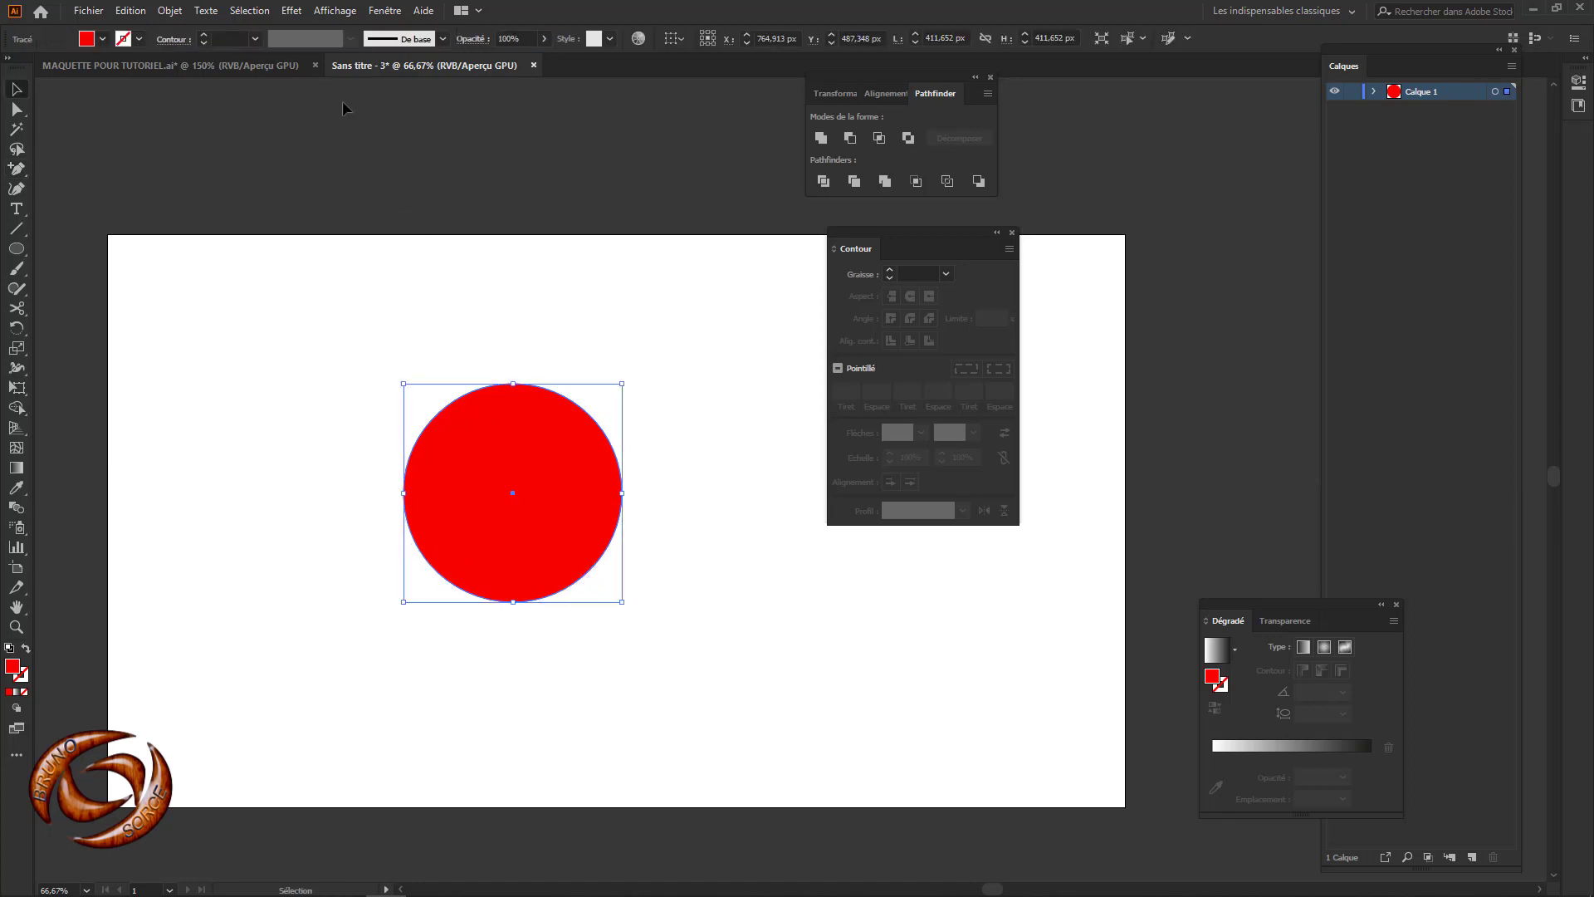
Step: Preview the Contraction et dilatation effect on the eight-point circle at -49%, 200% and 79%, then cancel it
{"action": "left_click", "coordinate": [292, 15]}
{"action": "mouse_move", "coordinate": [364, 131]}
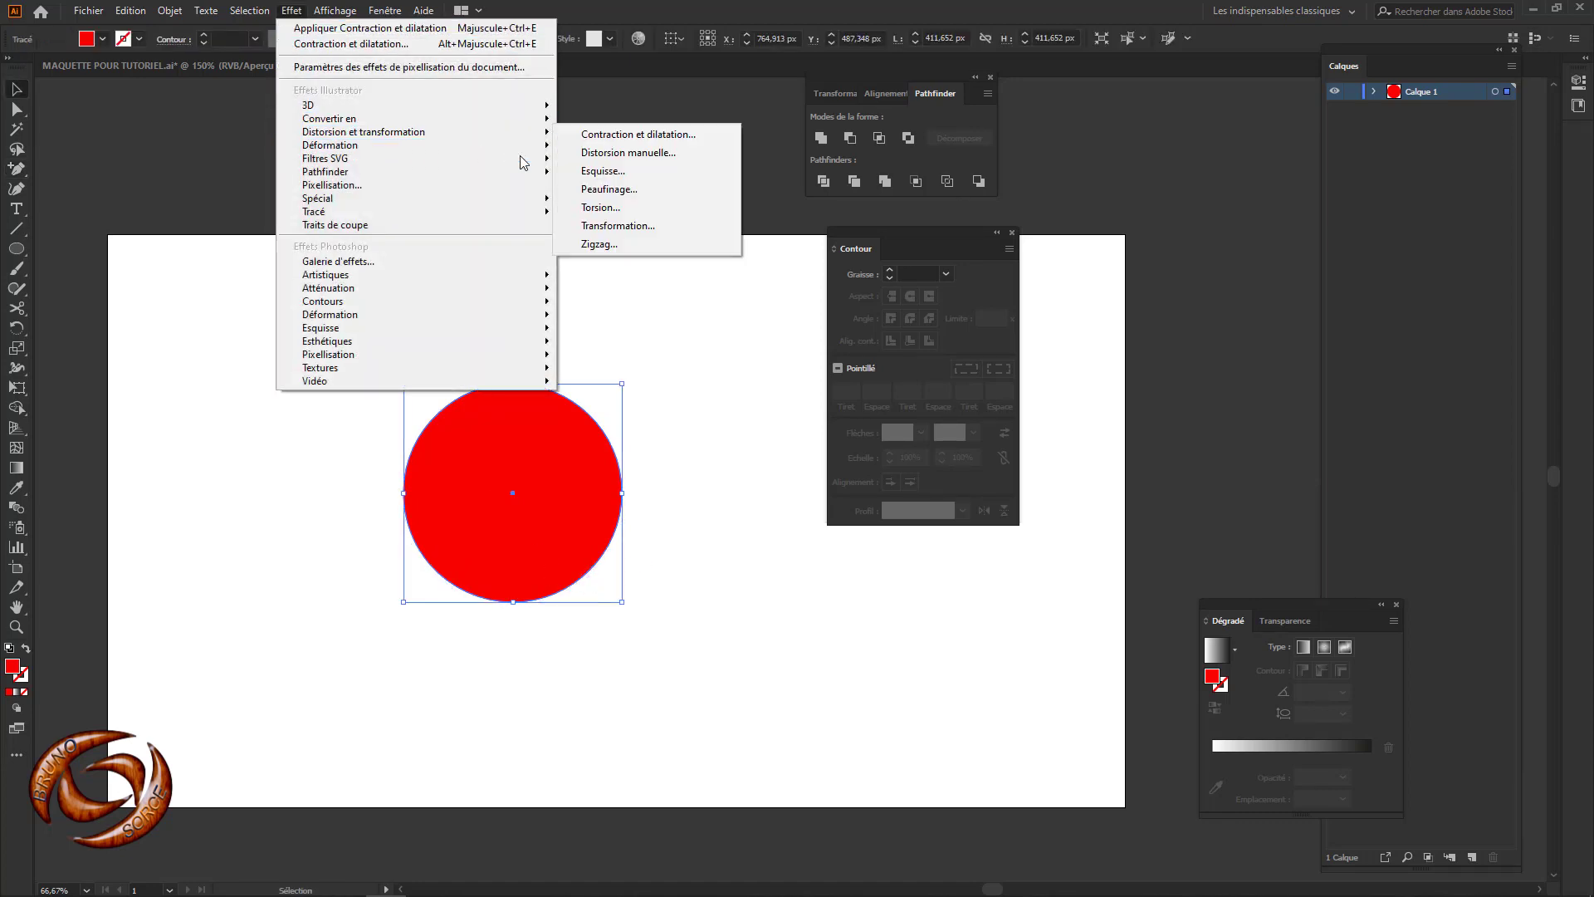
{"action": "left_click", "coordinate": [591, 138]}
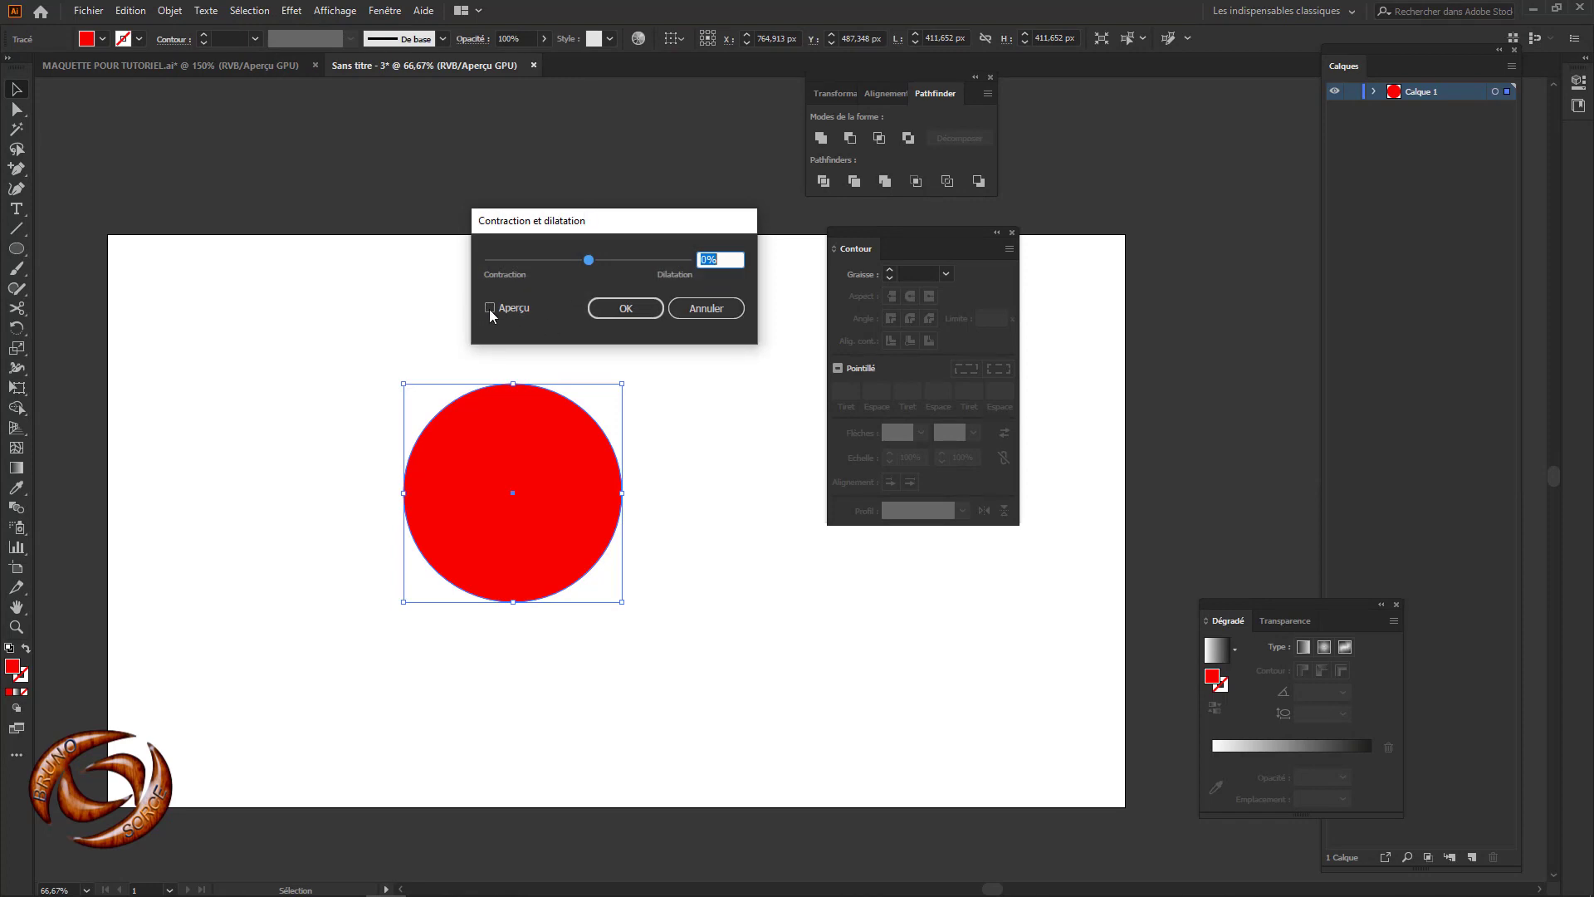
{"action": "left_click", "coordinate": [490, 308]}
{"action": "left_click_drag", "start_coordinate": [589, 263], "coordinate": [566, 262]}
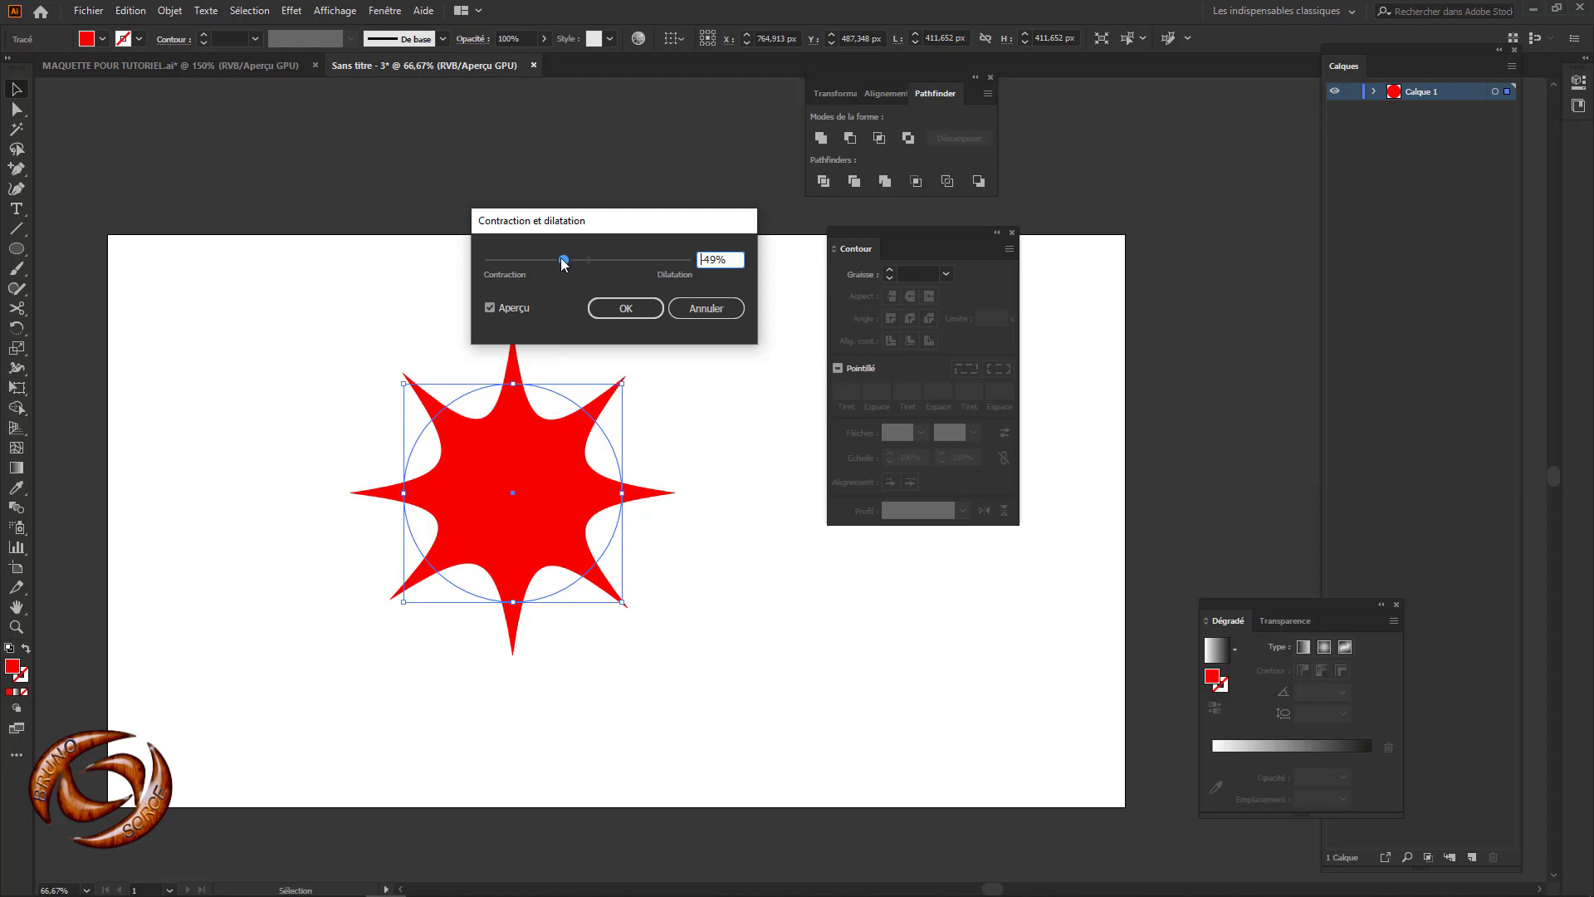
{"action": "left_click_drag", "start_coordinate": [562, 262], "coordinate": [700, 276]}
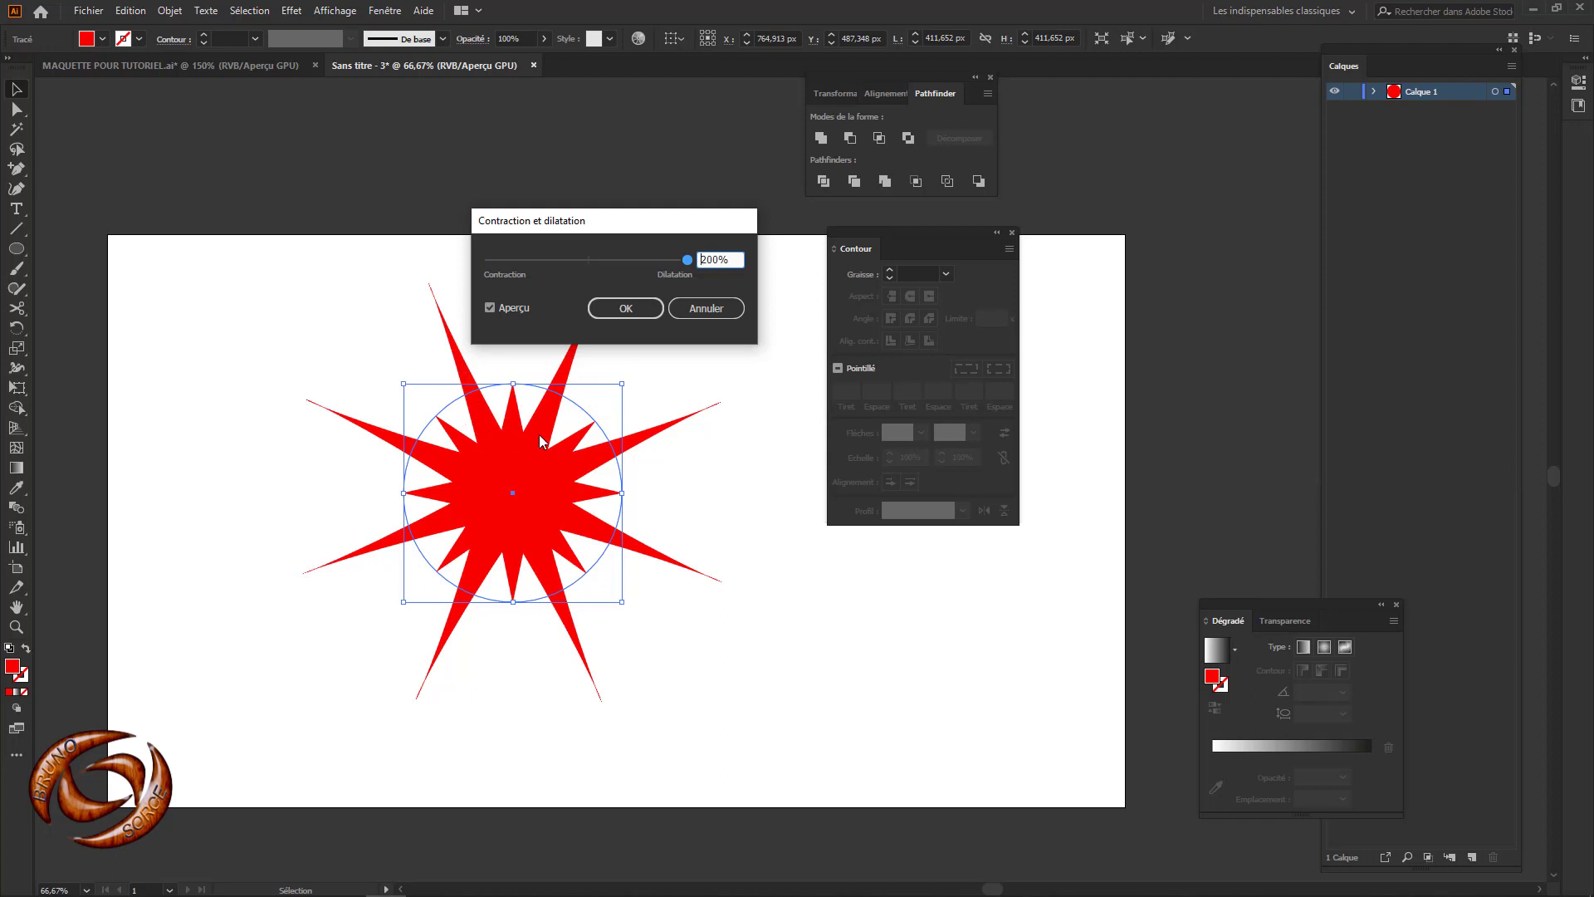
{"action": "left_click_drag", "start_coordinate": [686, 264], "coordinate": [627, 260]}
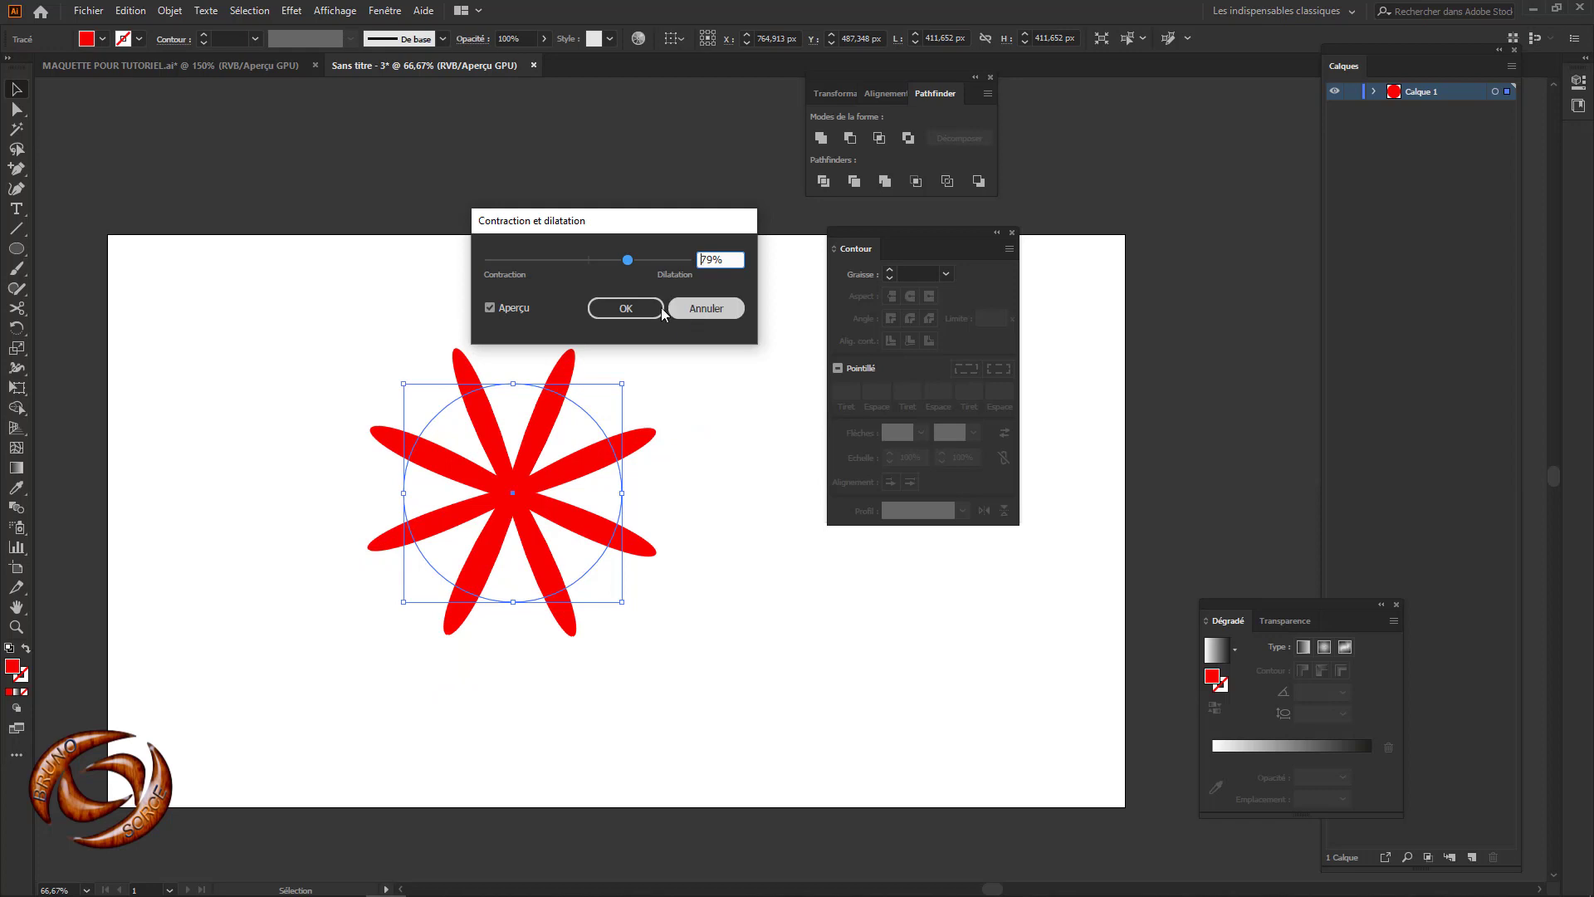
{"action": "left_click", "coordinate": [702, 312]}
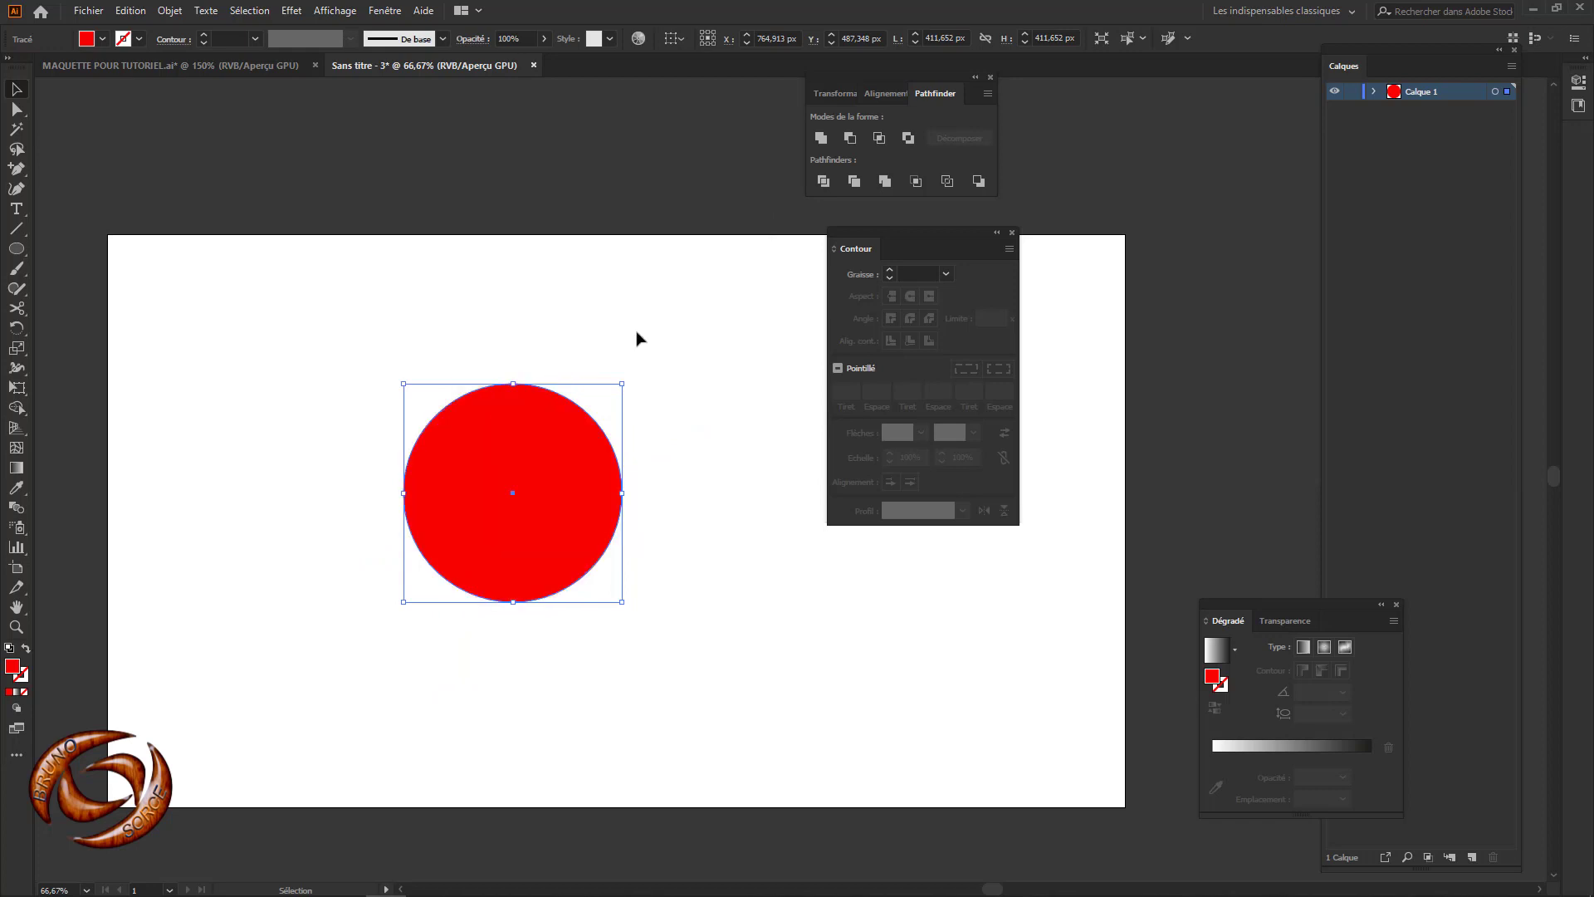
Step: Delete the circle and draw a red hexagon about 479 × 415 px in its place with the Polygon tool
{"action": "key", "text": "Delete"}
{"action": "left_click_drag", "start_coordinate": [14, 252], "coordinate": [86, 309]}
{"action": "left_click_drag", "start_coordinate": [527, 512], "coordinate": [527, 402]}
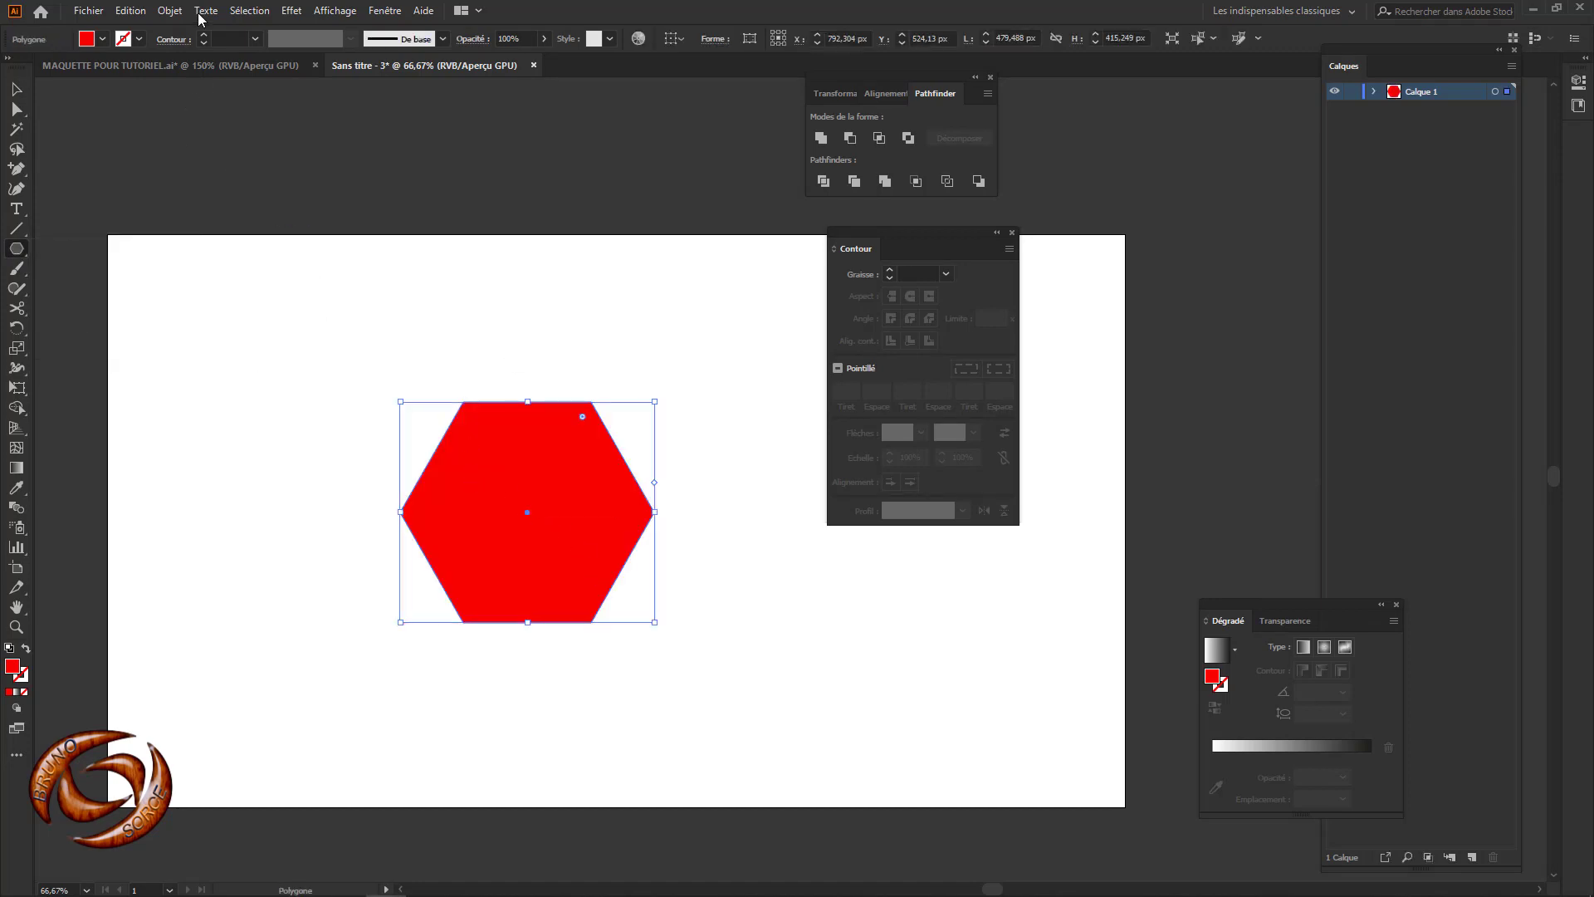
Step: Preview the Contraction et dilatation effect on the hexagon at -65%, 54% and 148%, then cancel it
{"action": "left_click", "coordinate": [290, 12]}
{"action": "mouse_move", "coordinate": [368, 138]}
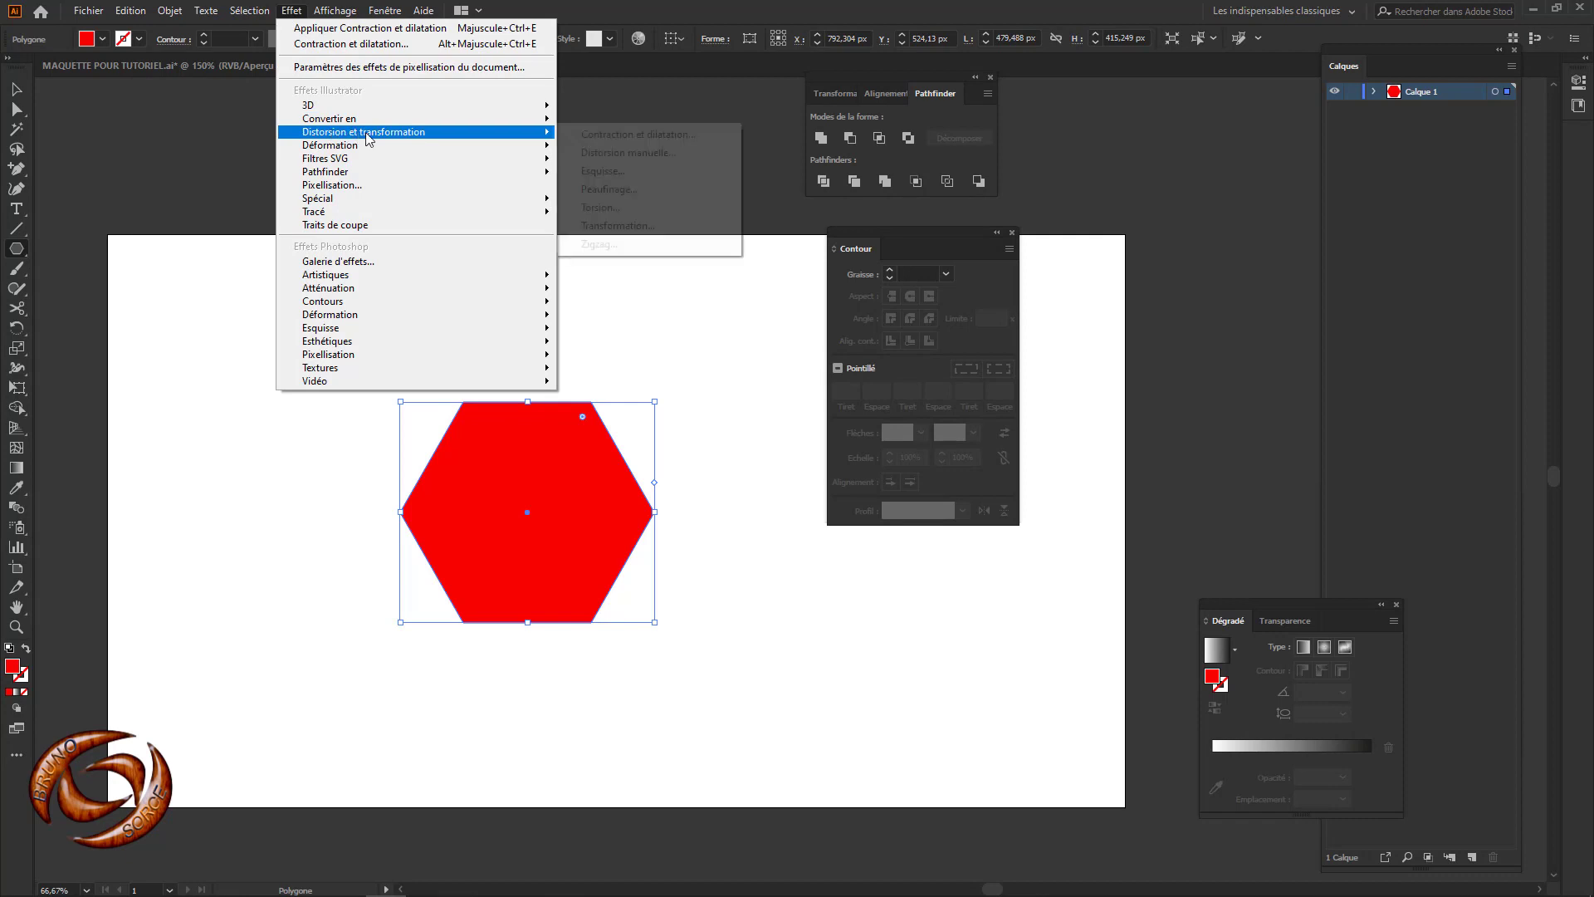
{"action": "left_click", "coordinate": [610, 135]}
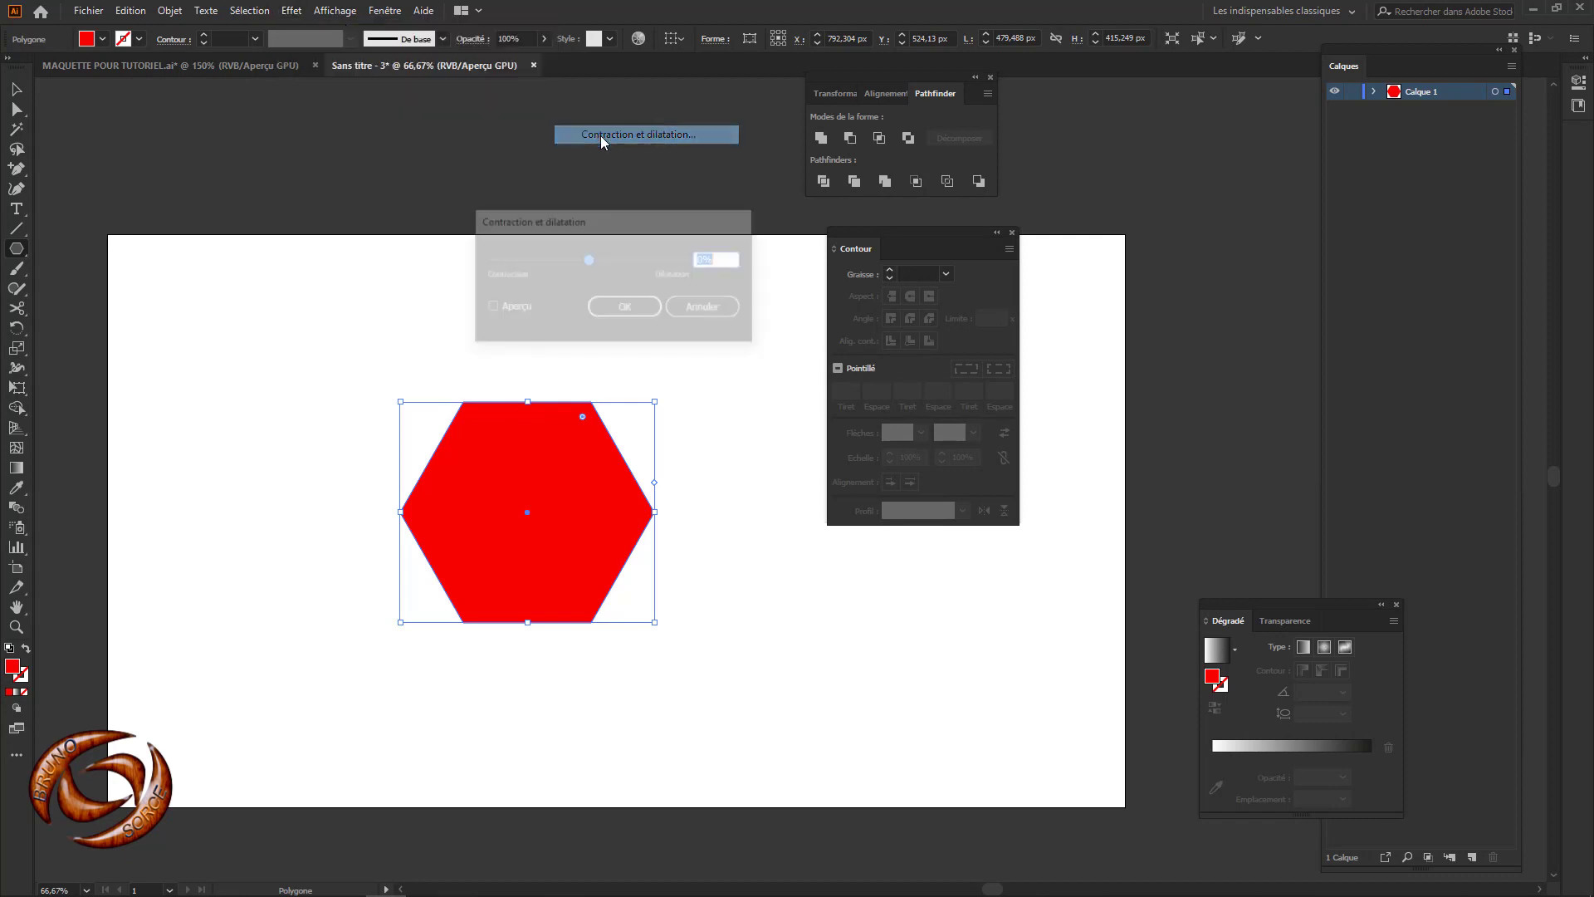
{"action": "left_click", "coordinate": [490, 308]}
{"action": "left_click_drag", "start_coordinate": [590, 266], "coordinate": [558, 269]}
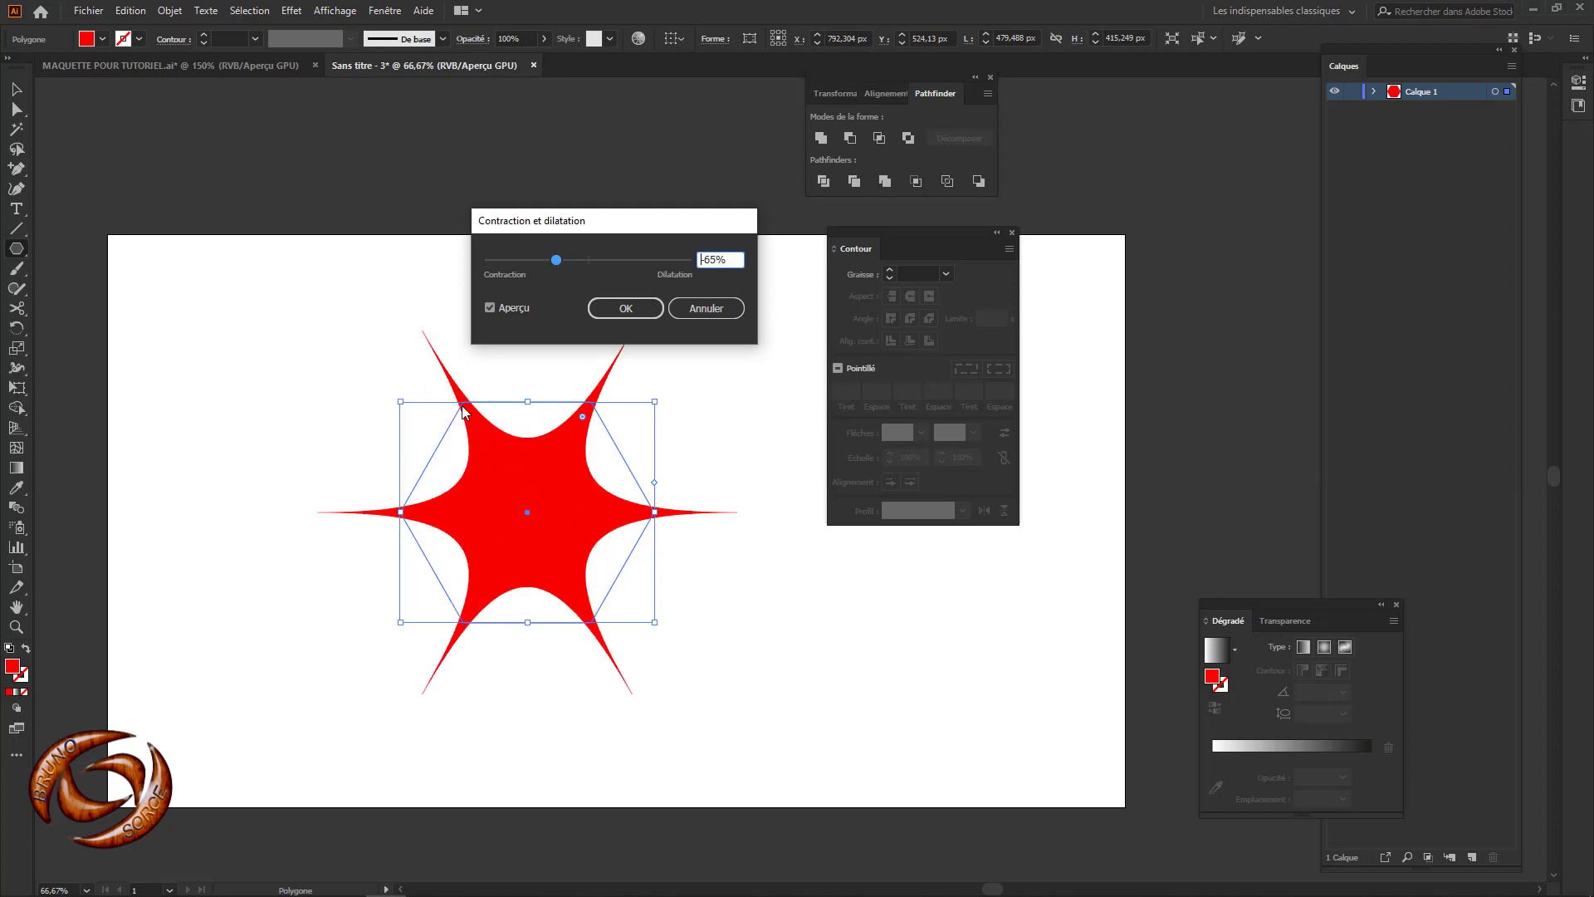
{"action": "left_click_drag", "start_coordinate": [557, 261], "coordinate": [617, 281]}
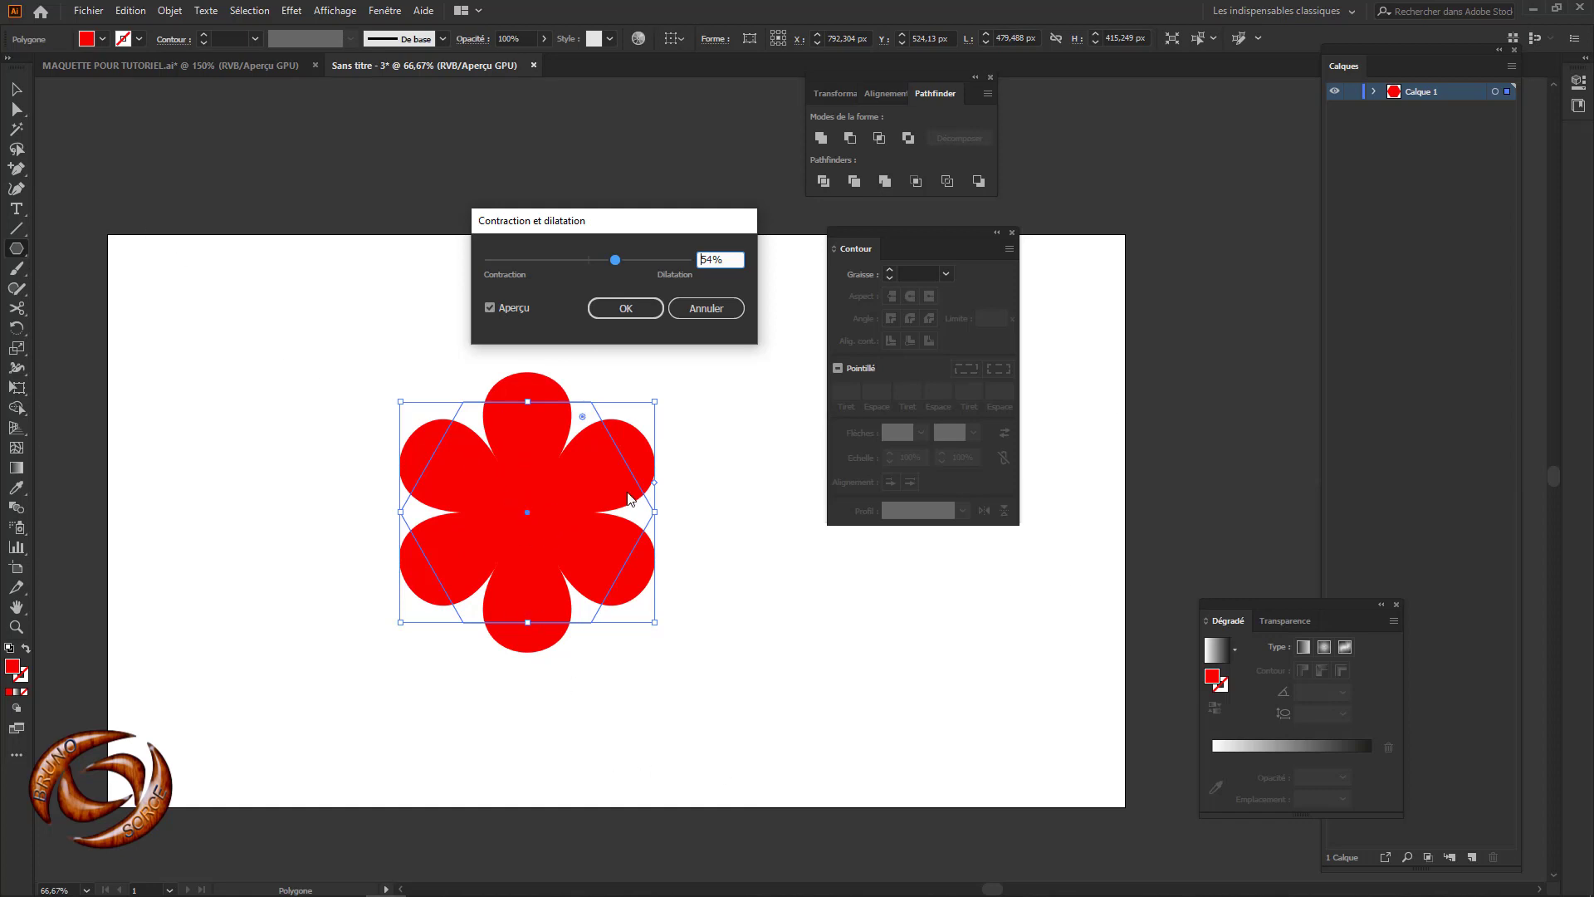
{"action": "left_click_drag", "start_coordinate": [617, 262], "coordinate": [663, 264]}
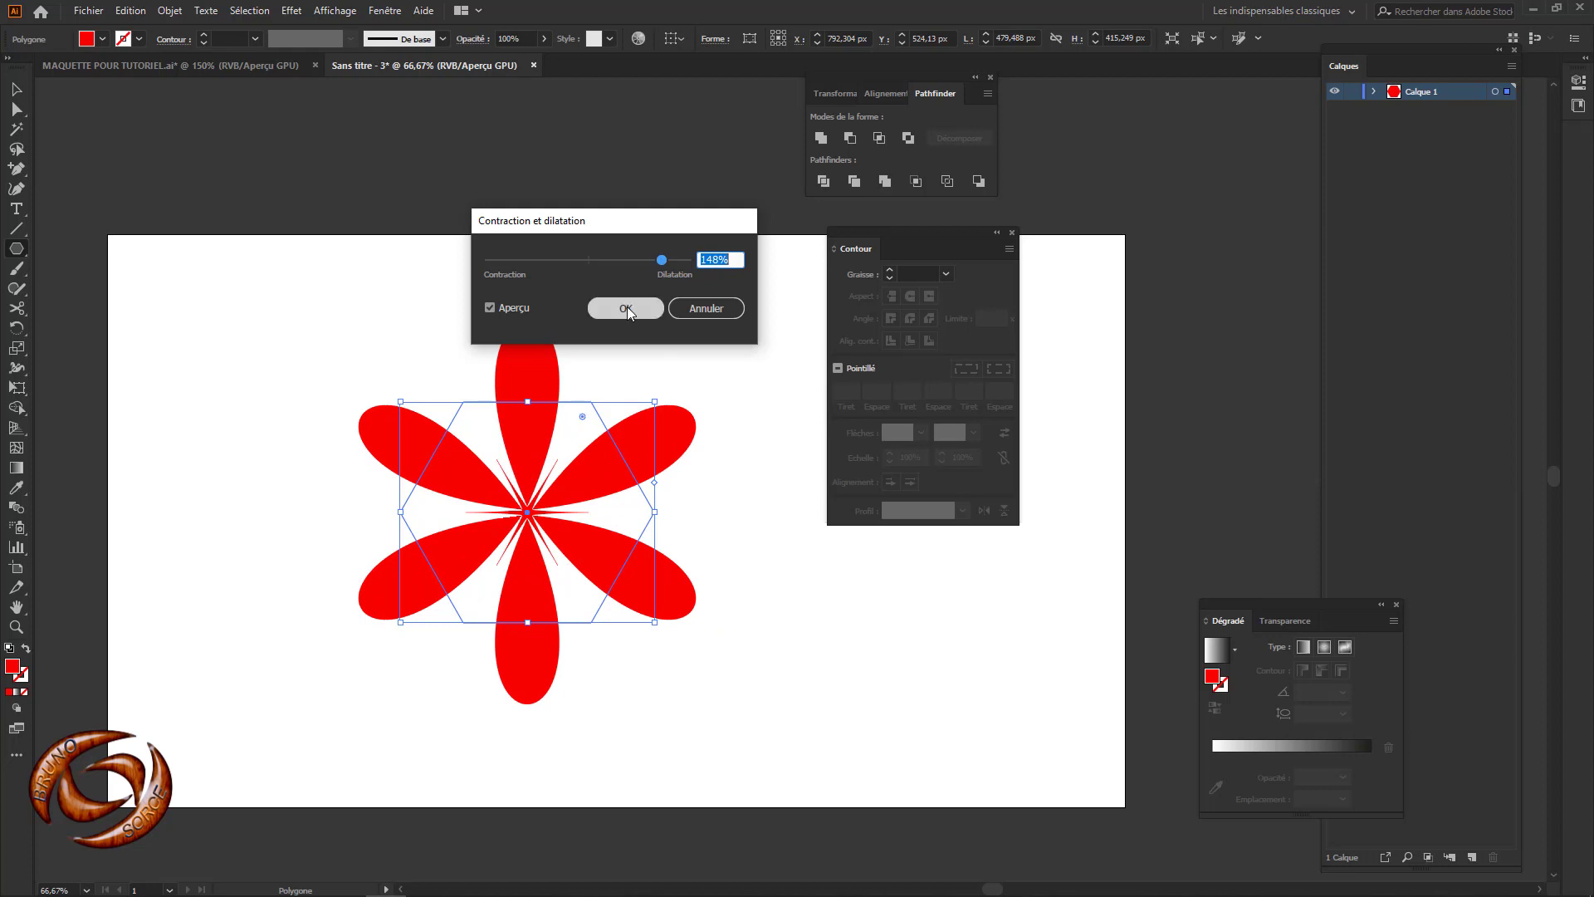
{"action": "left_click", "coordinate": [711, 309]}
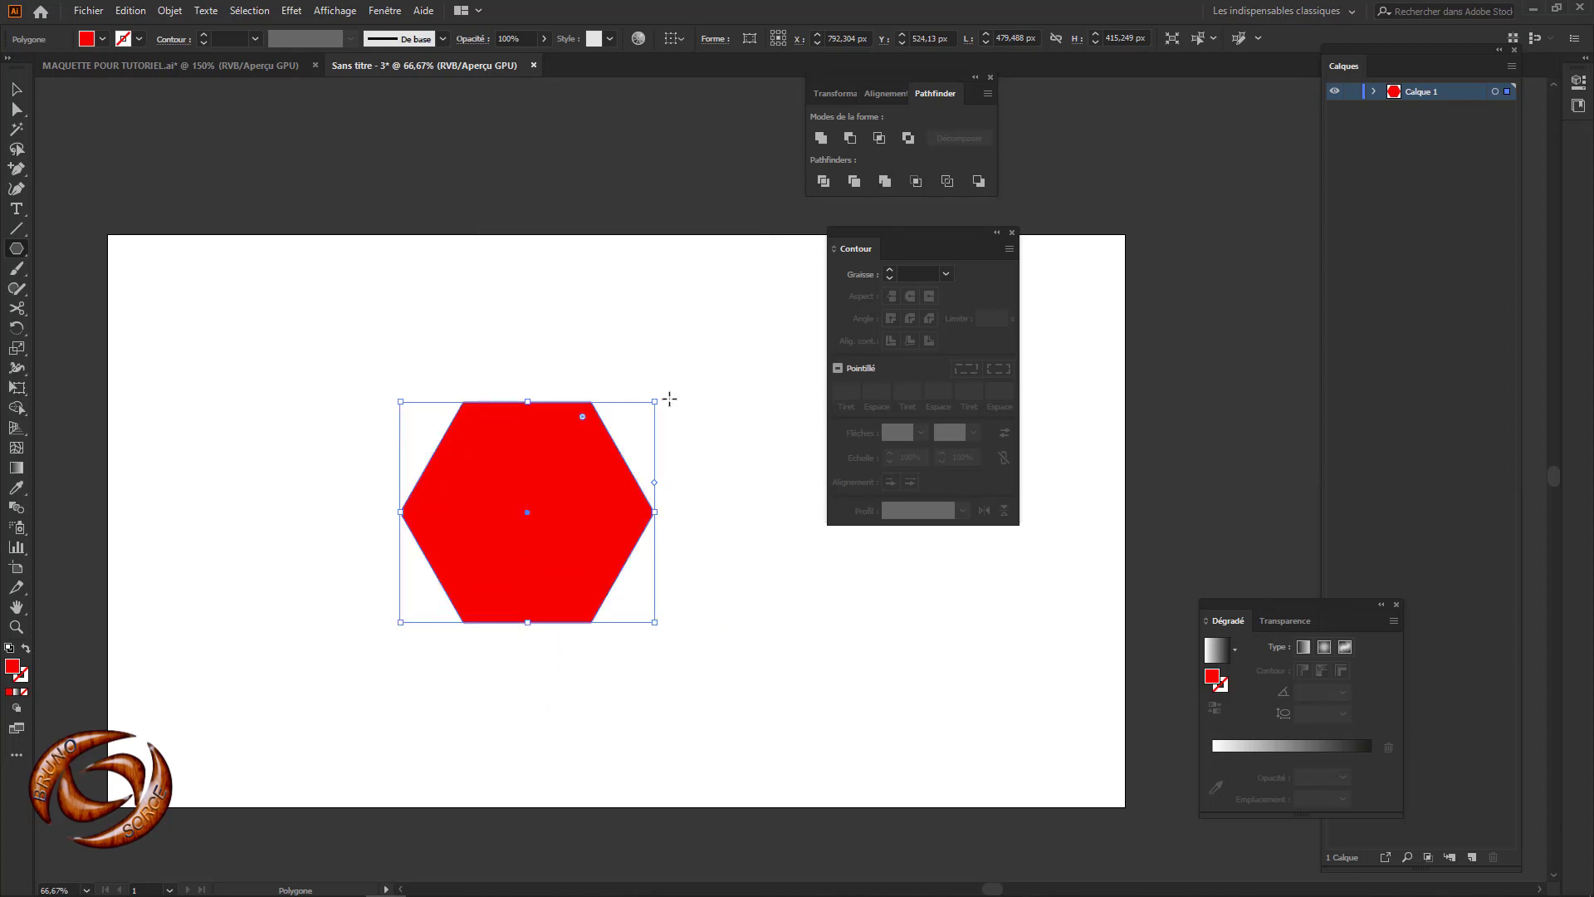
Step: Add an anchor point near the middle of each hexagon side except the bottom one
{"action": "left_click_drag", "start_coordinate": [15, 169], "coordinate": [125, 189]}
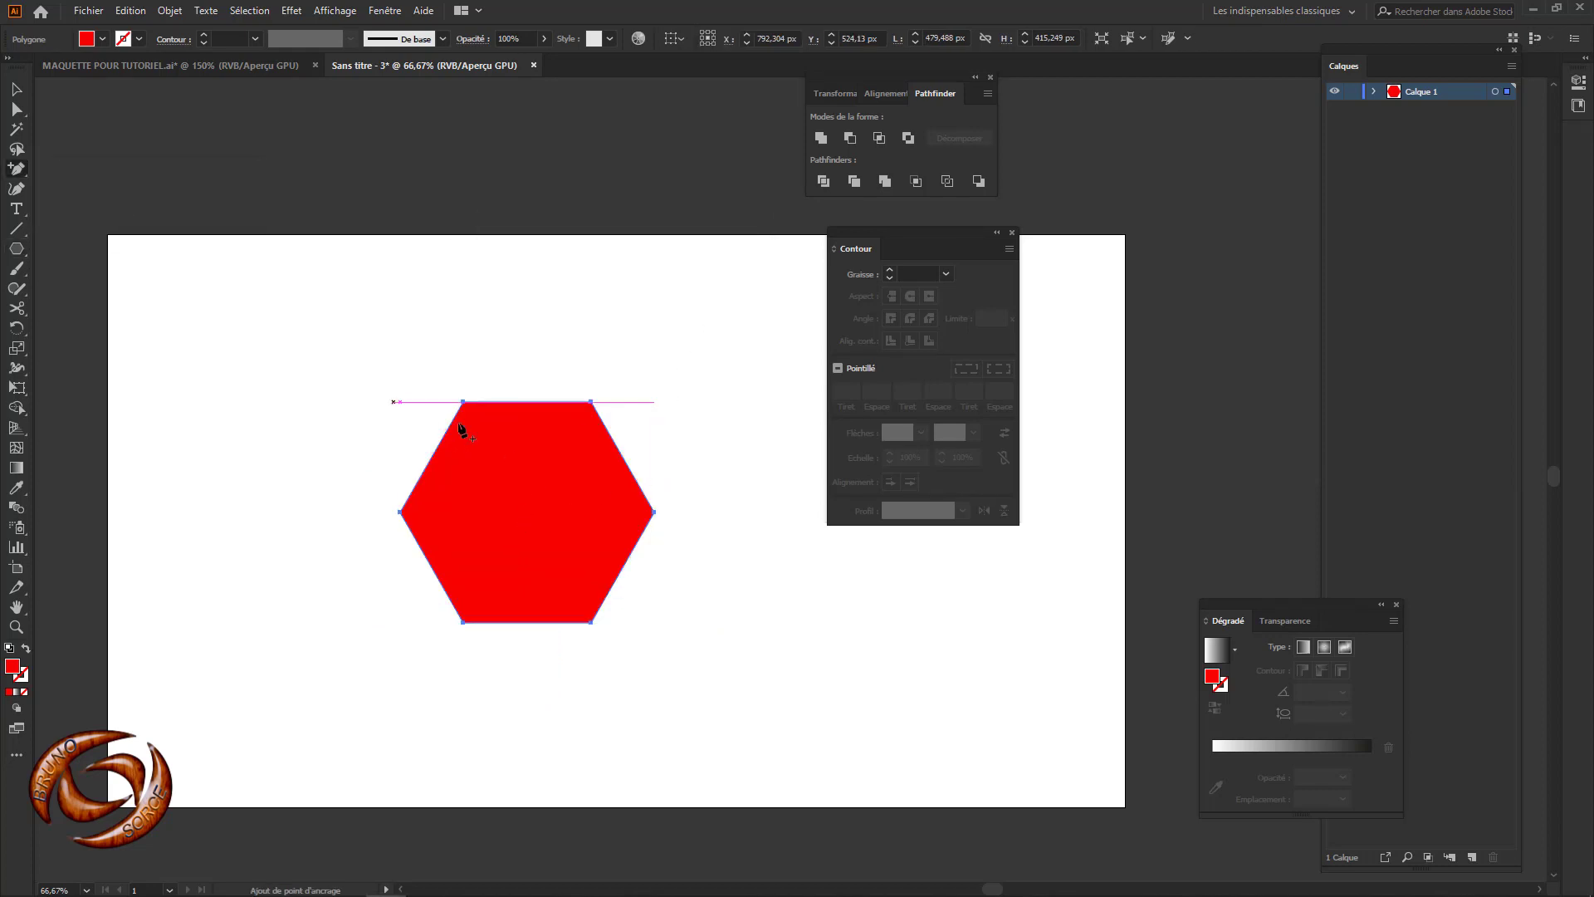
{"action": "left_click", "coordinate": [527, 402]}
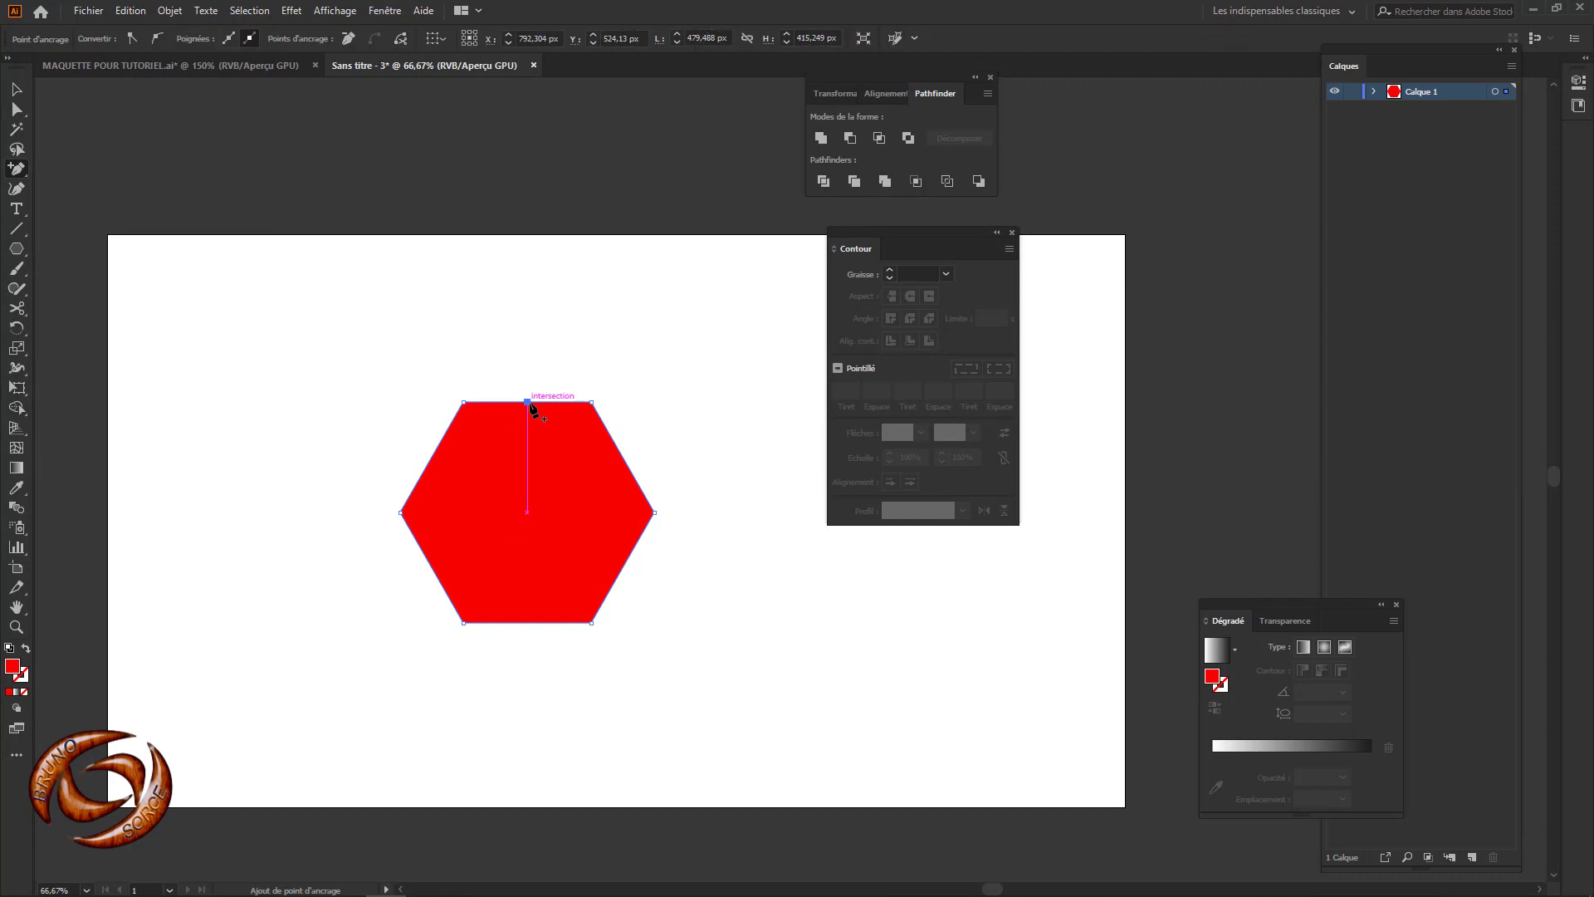
{"action": "left_click", "coordinate": [435, 451]}
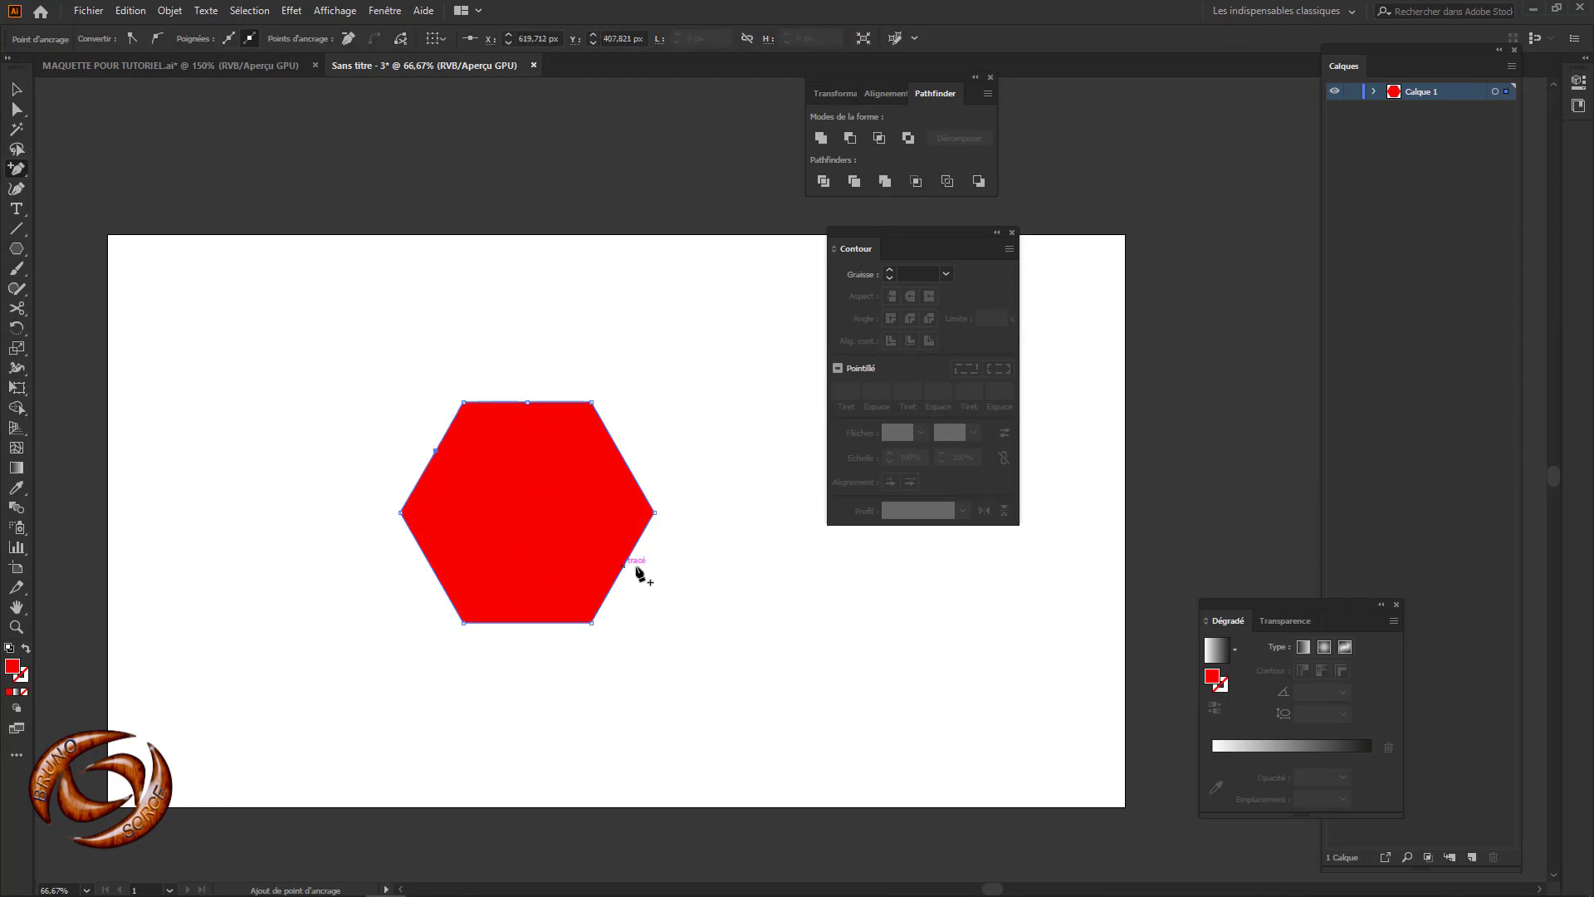
{"action": "left_click", "coordinate": [625, 565]}
{"action": "left_click", "coordinate": [431, 568]}
{"action": "left_click", "coordinate": [619, 449]}
Step: Preview the Contraction et dilatation effect on the hexagon with added points at -55% and 152%, then cancel it
{"action": "left_click", "coordinate": [292, 11]}
{"action": "mouse_move", "coordinate": [349, 131]}
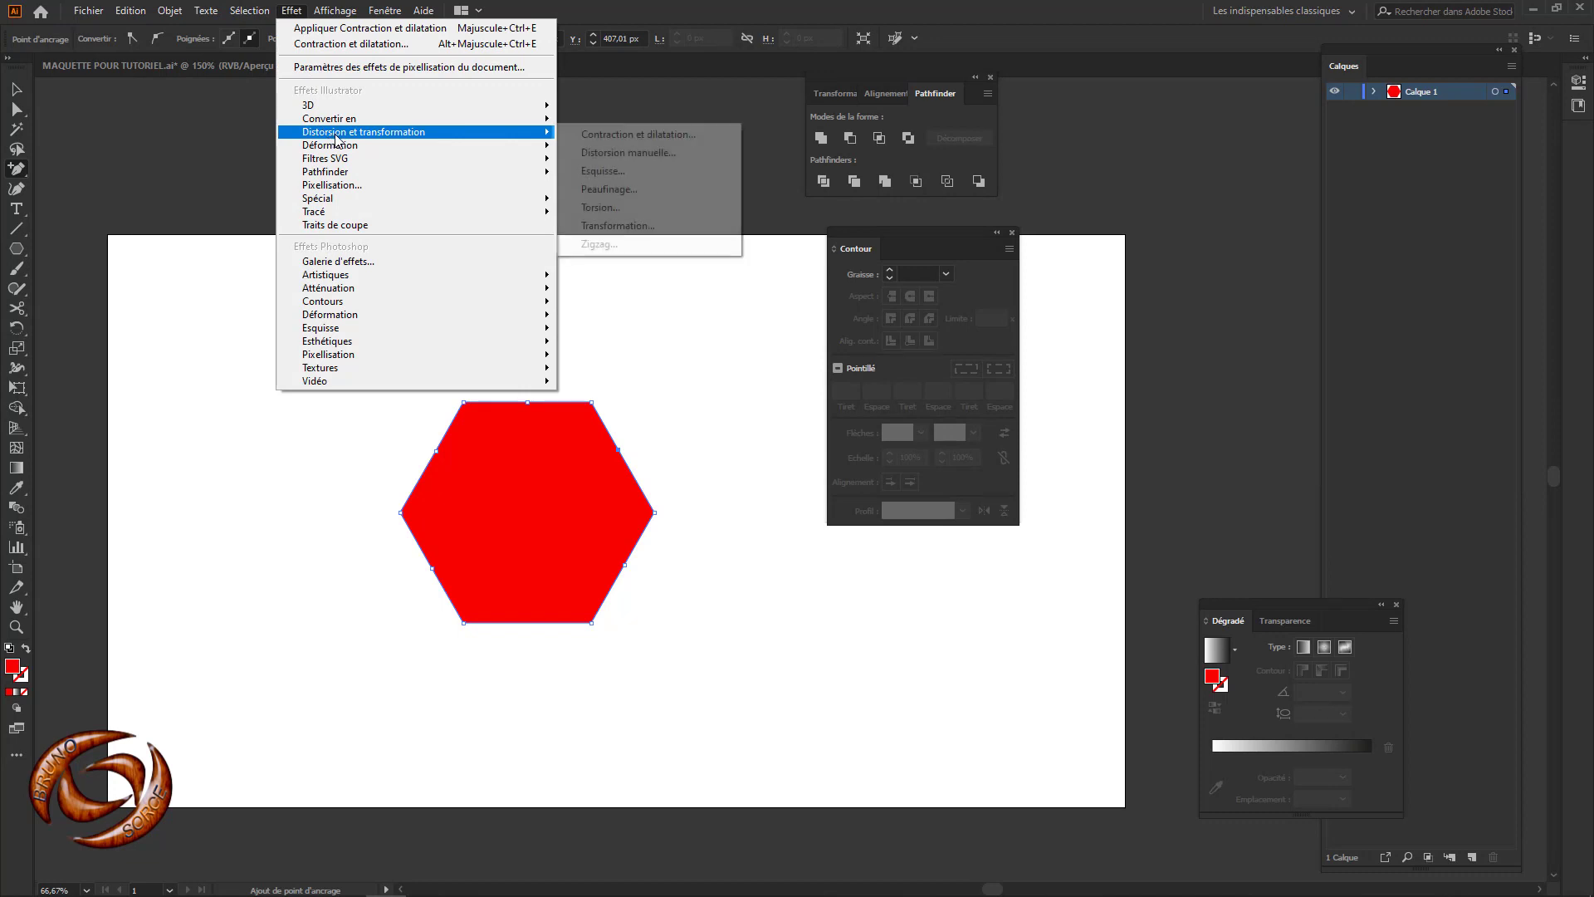
{"action": "left_click", "coordinate": [603, 134]}
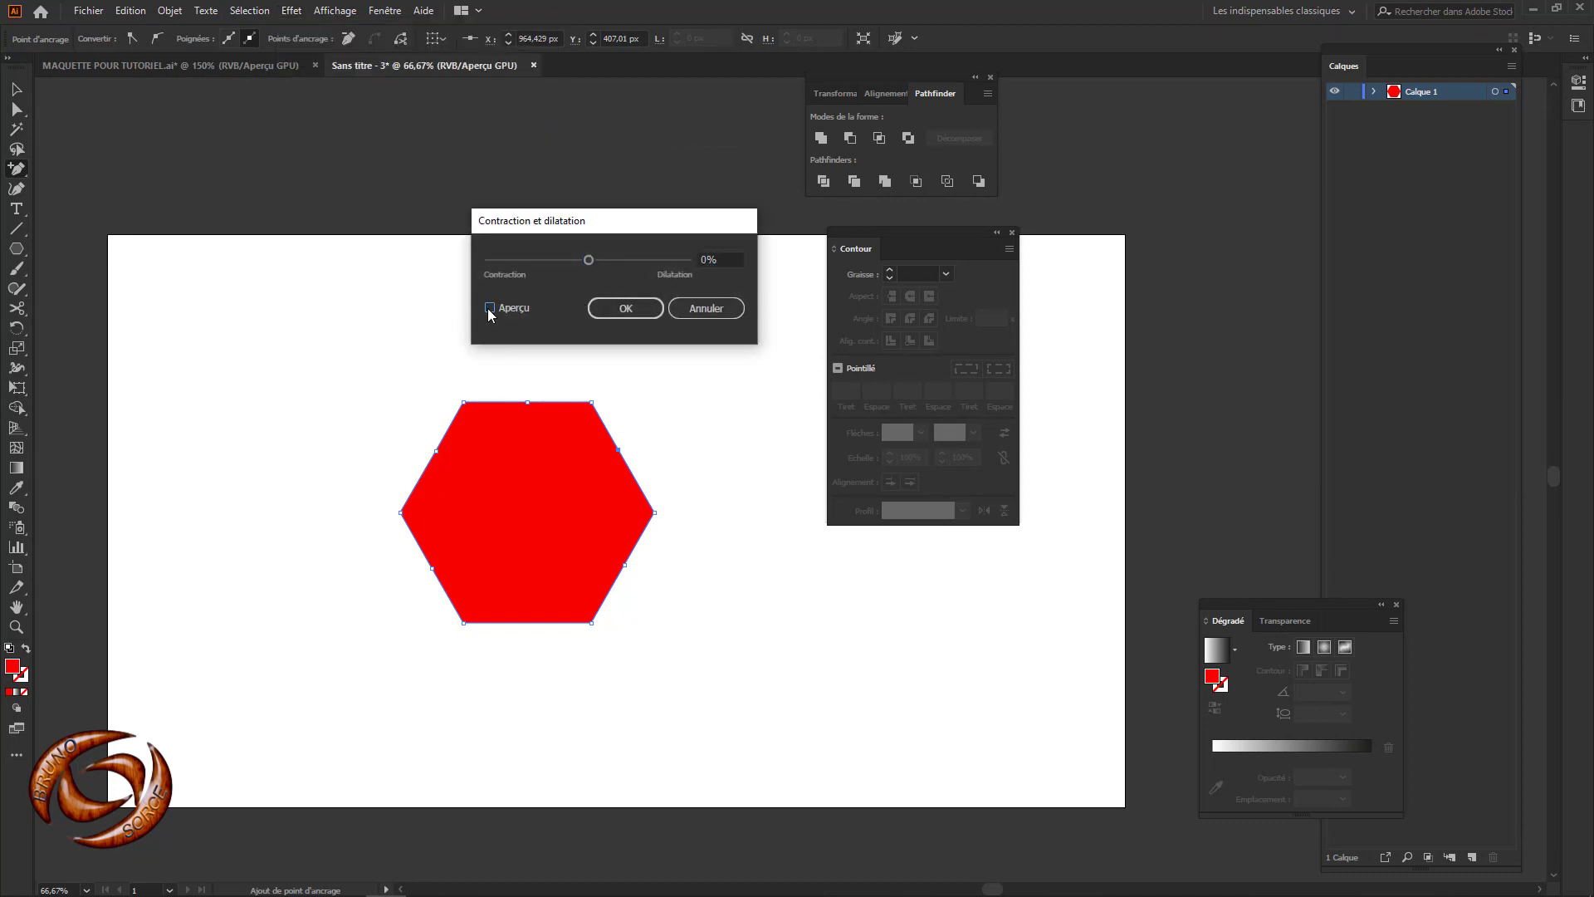
{"action": "left_click_drag", "start_coordinate": [588, 260], "coordinate": [561, 260]}
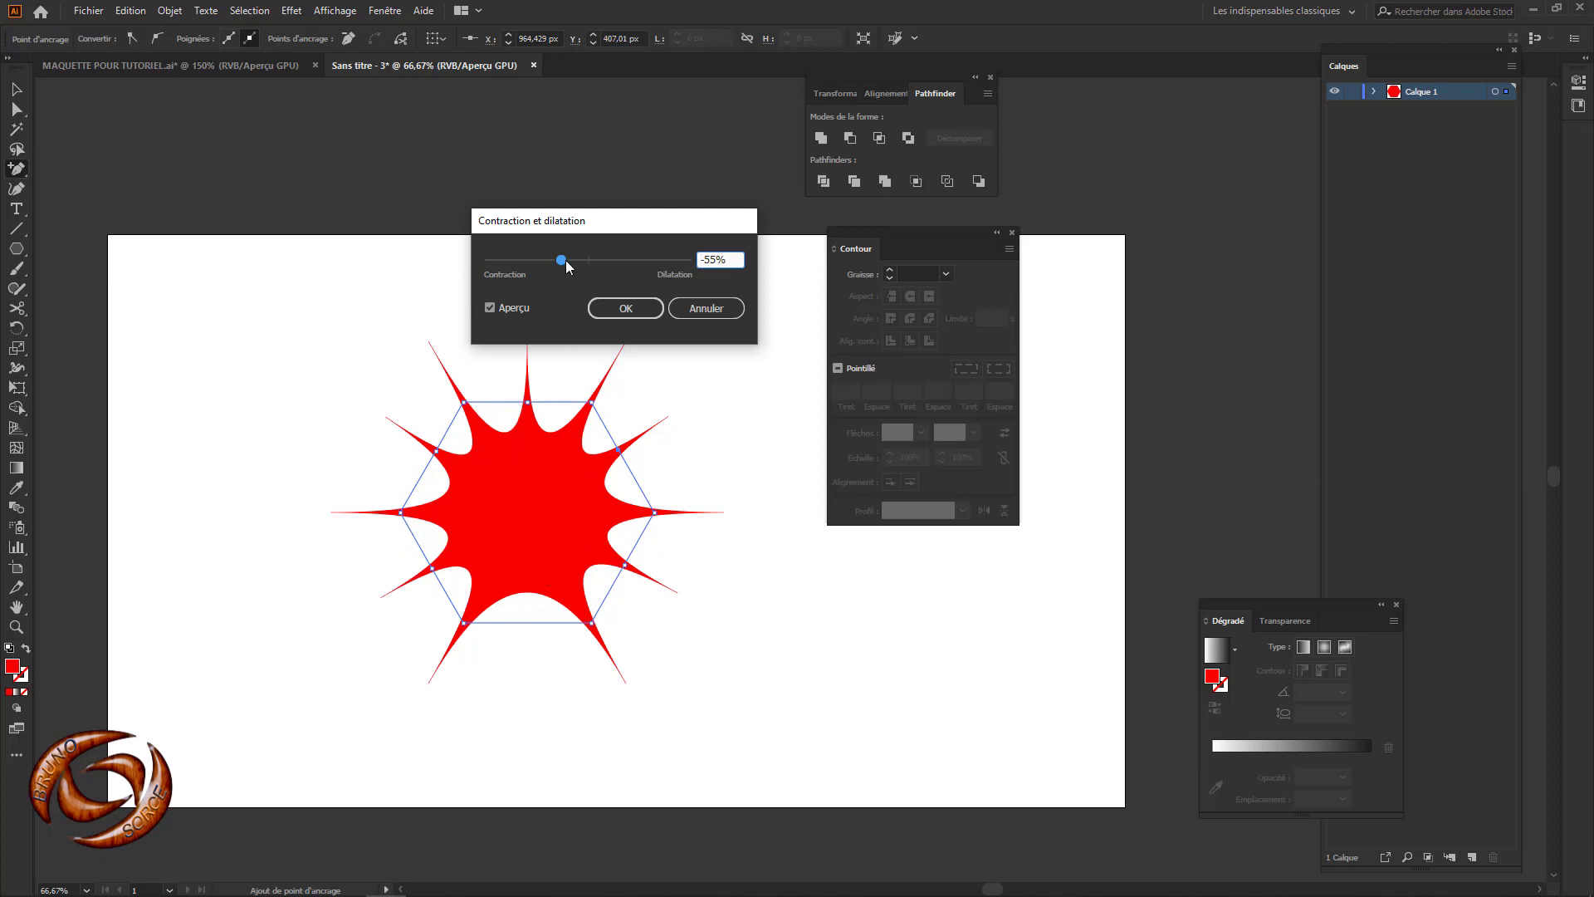
{"action": "left_click_drag", "start_coordinate": [565, 261], "coordinate": [632, 262]}
{"action": "left_click_drag", "start_coordinate": [634, 259], "coordinate": [665, 263]}
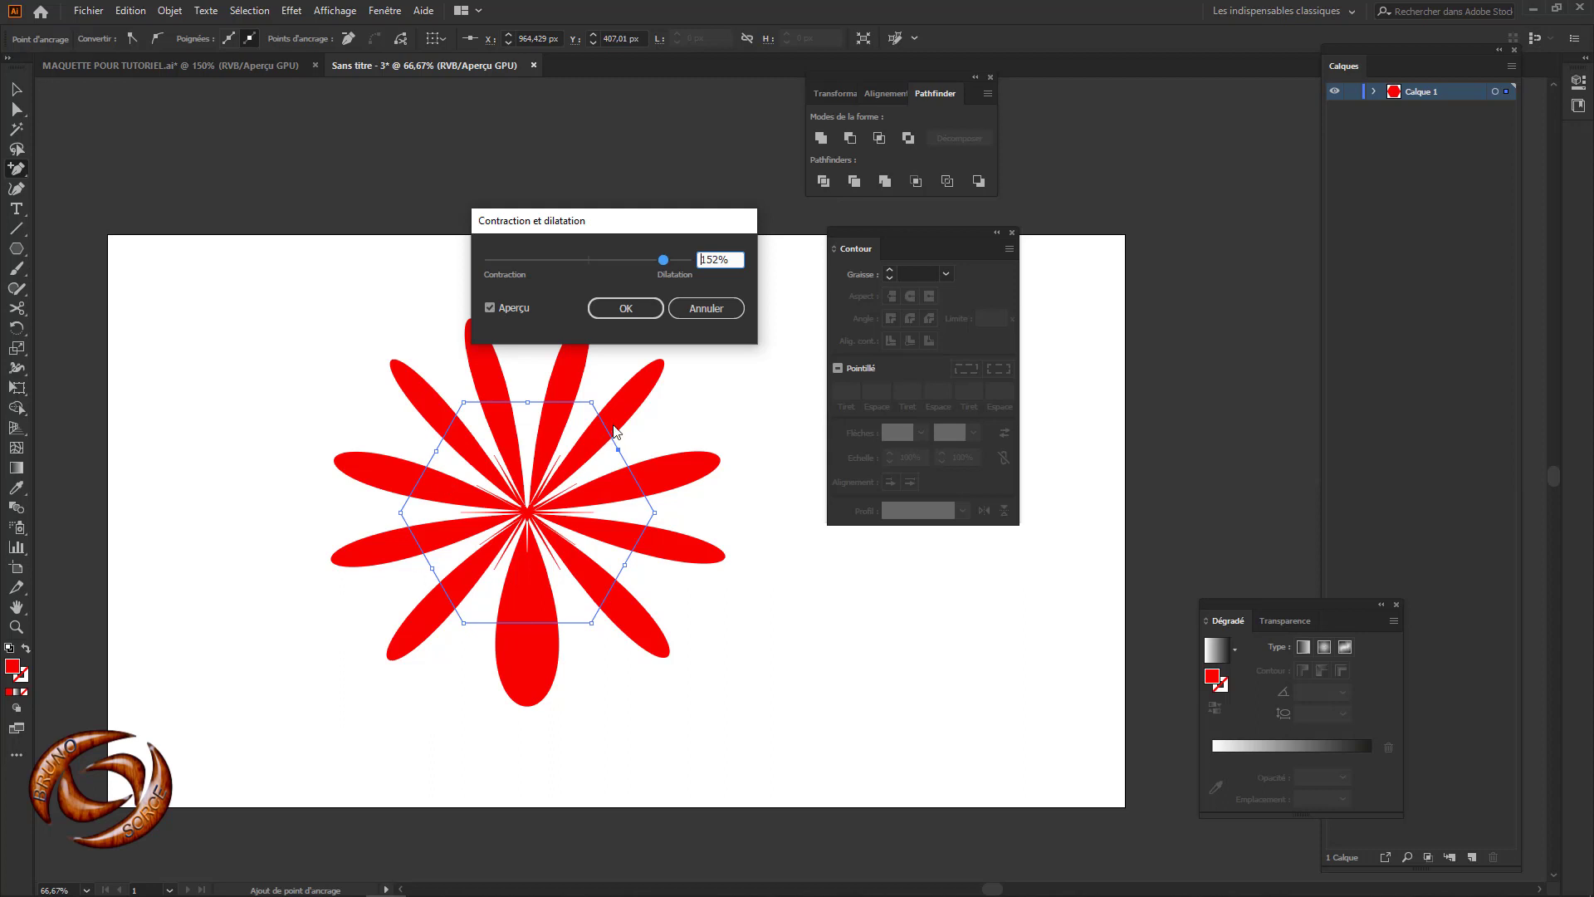
{"action": "left_click", "coordinate": [691, 310]}
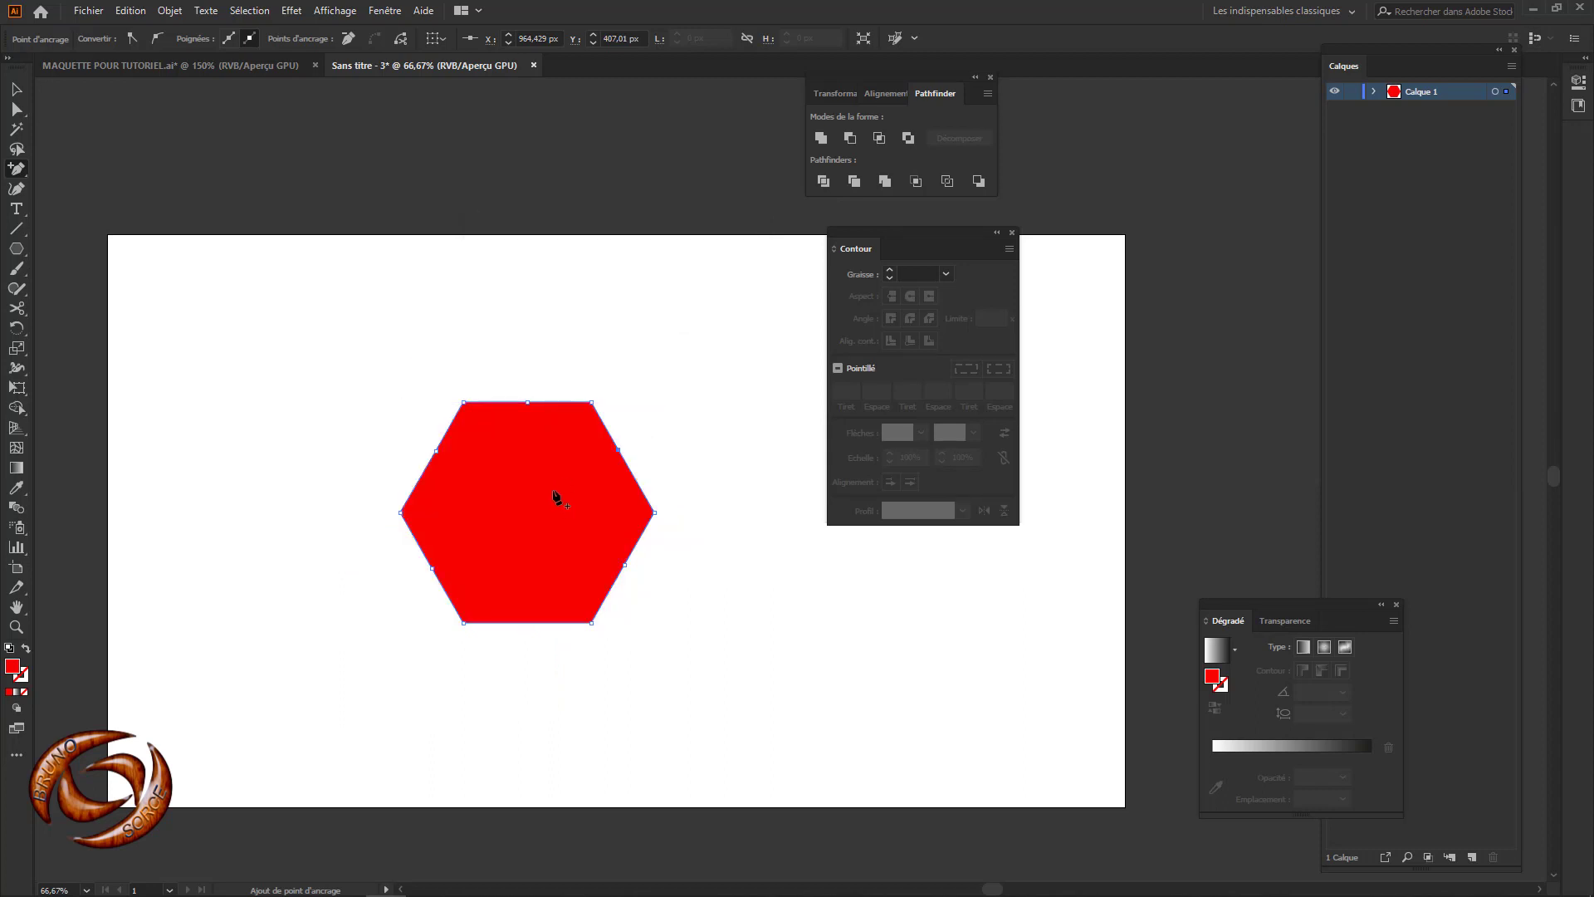
Step: Delete the hexagon and draw an open zigzag path with seven anchor points across the artboard using the Pen tool
{"action": "key", "text": "Delete"}
{"action": "left_click", "coordinate": [17, 249]}
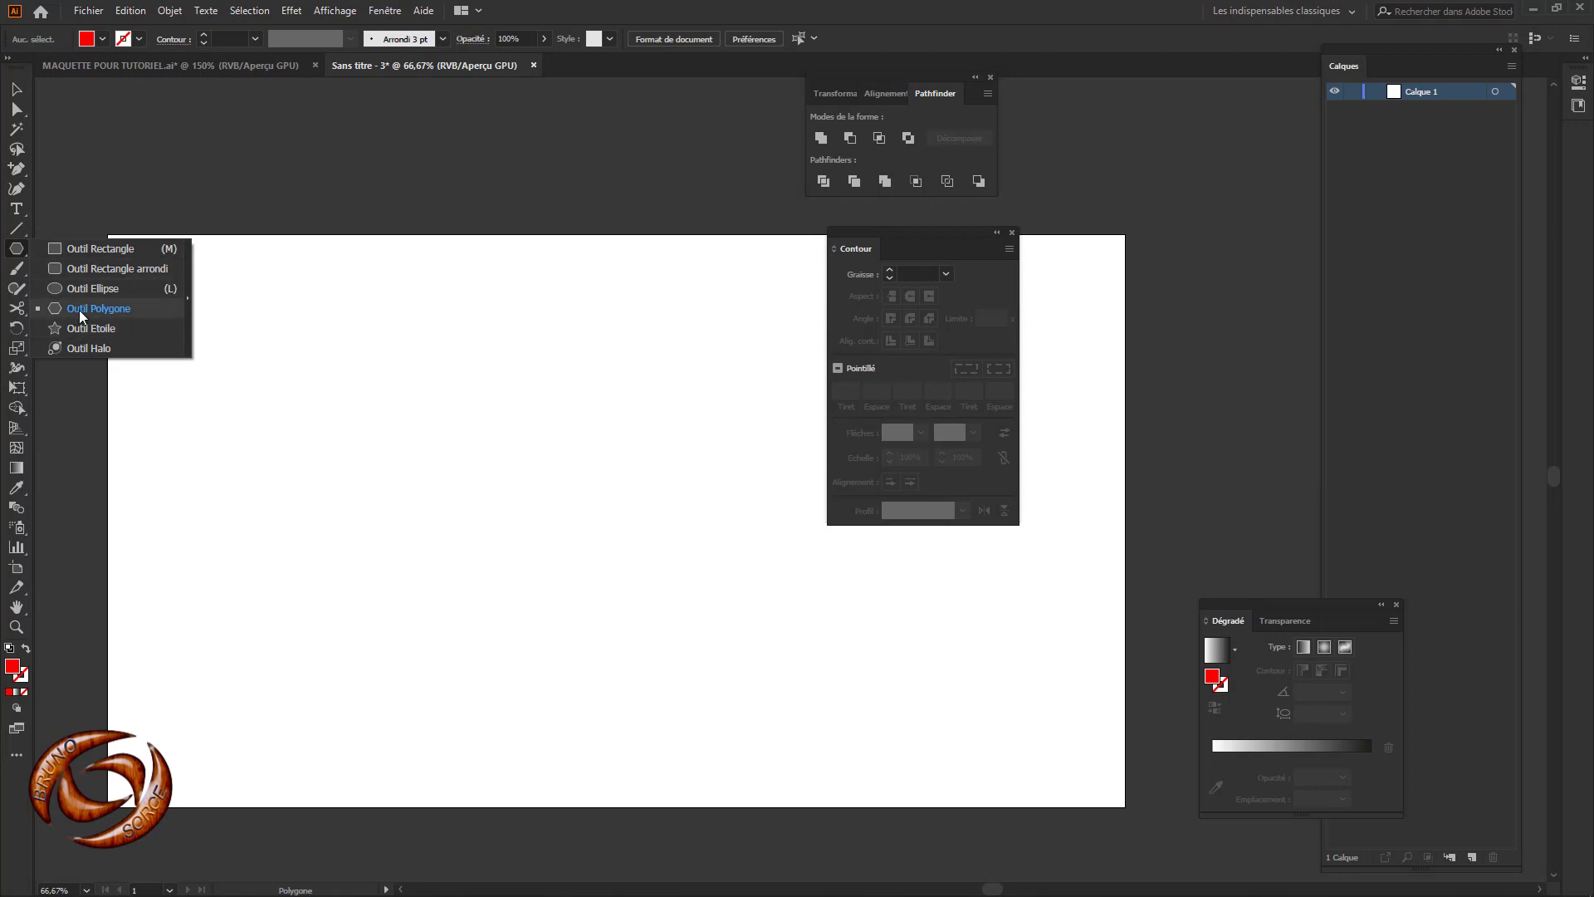
{"action": "left_click", "coordinate": [17, 168]}
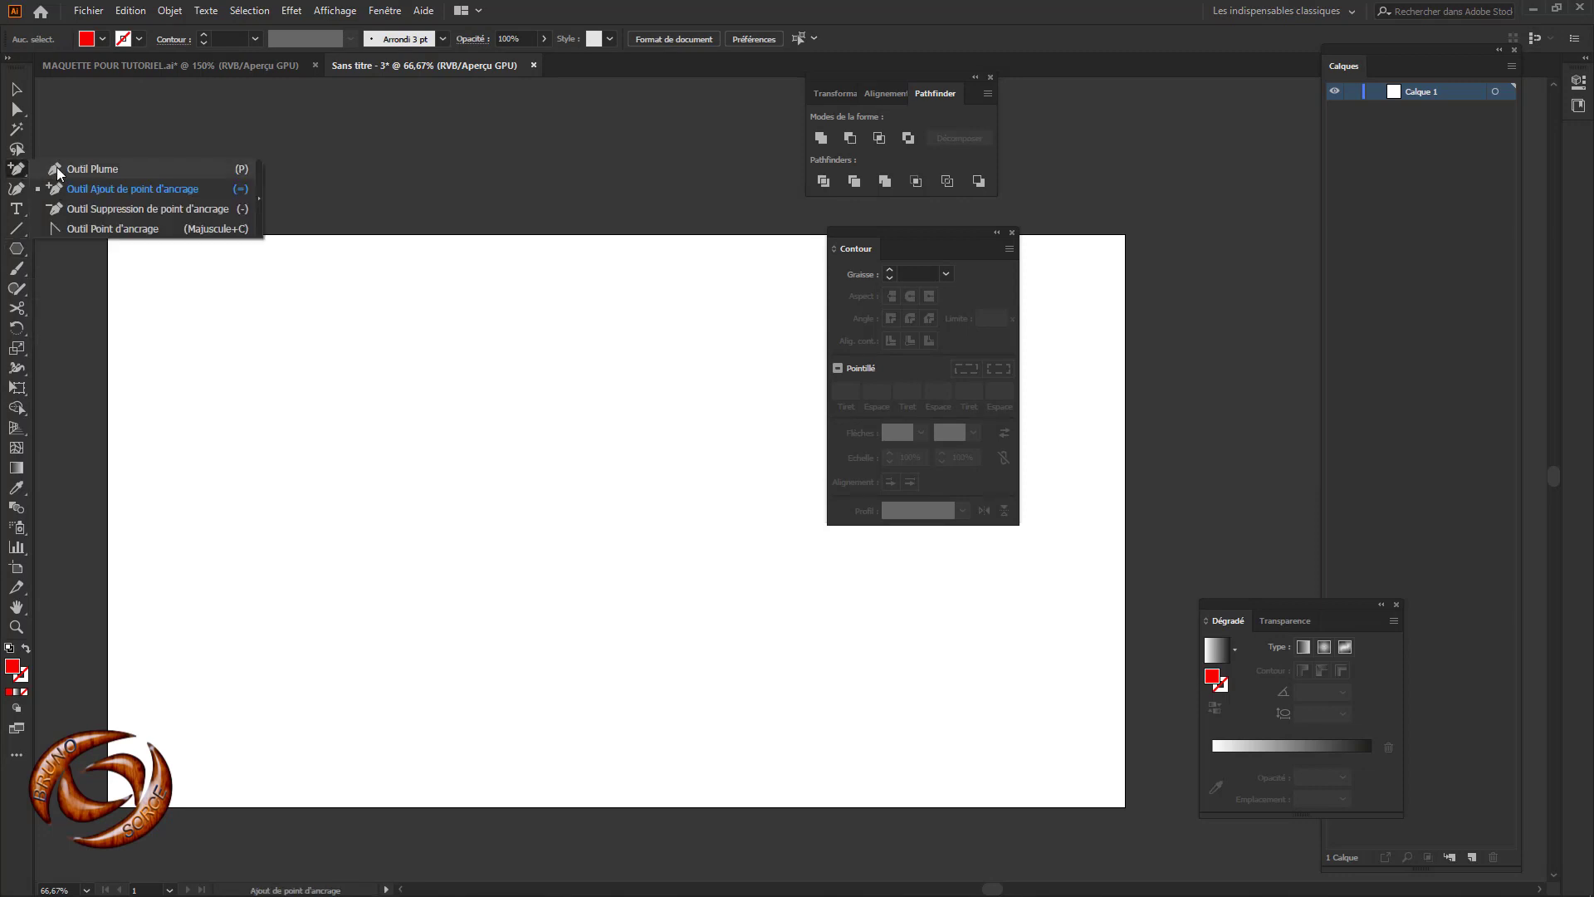
{"action": "left_click", "coordinate": [77, 167]}
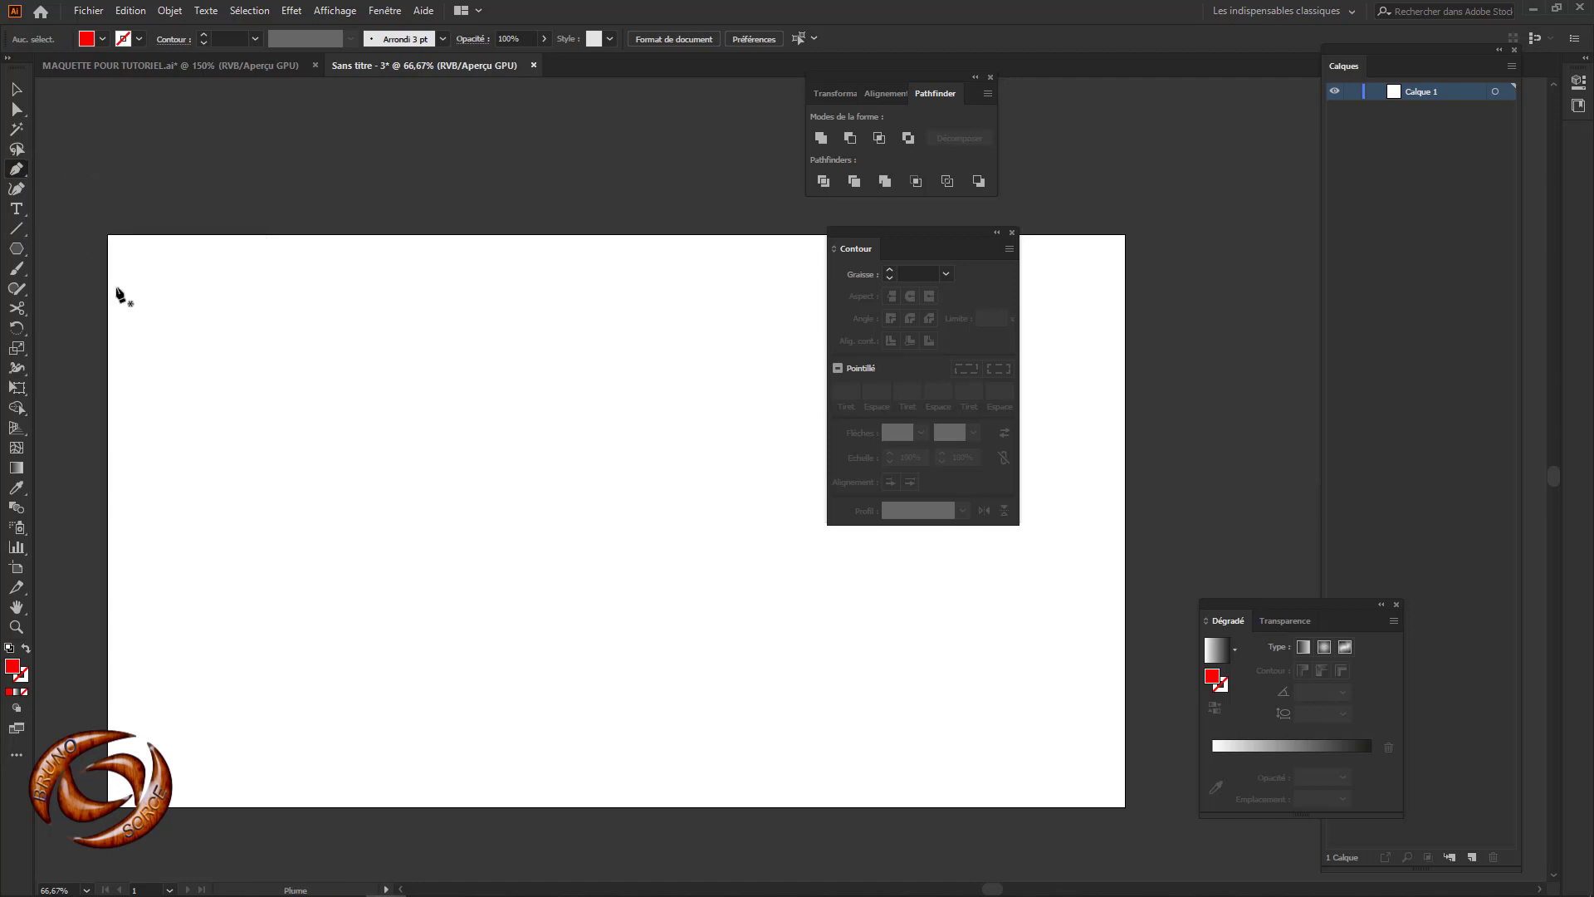
{"action": "left_click", "coordinate": [233, 496]}
{"action": "left_click", "coordinate": [390, 388]}
{"action": "left_click", "coordinate": [490, 620]}
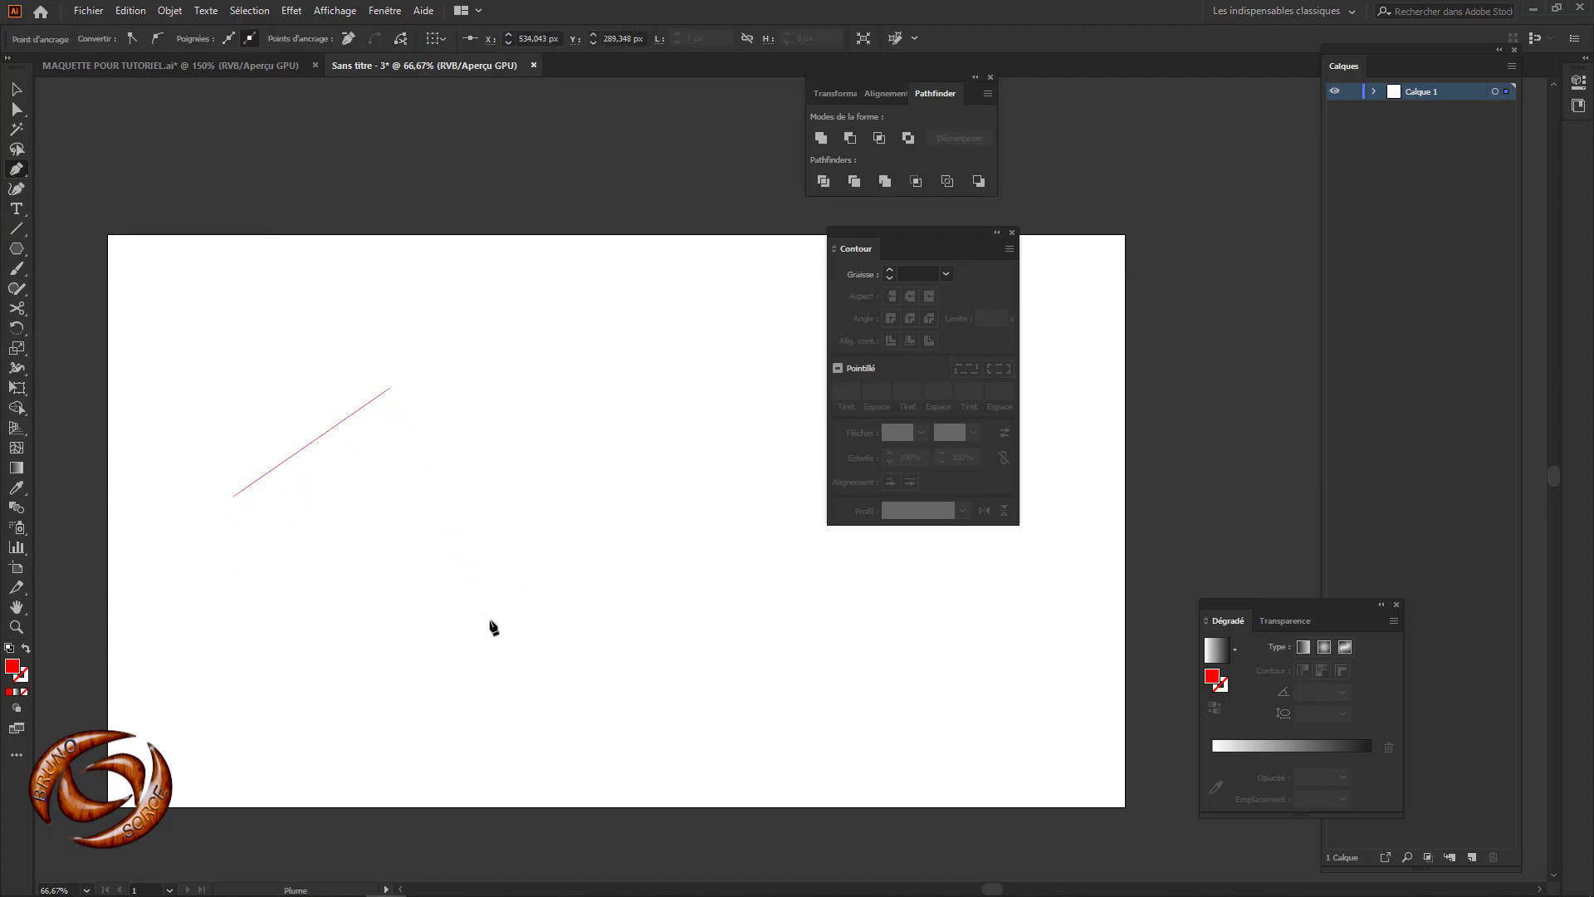
{"action": "left_click", "coordinate": [525, 456]}
{"action": "left_click", "coordinate": [676, 635]}
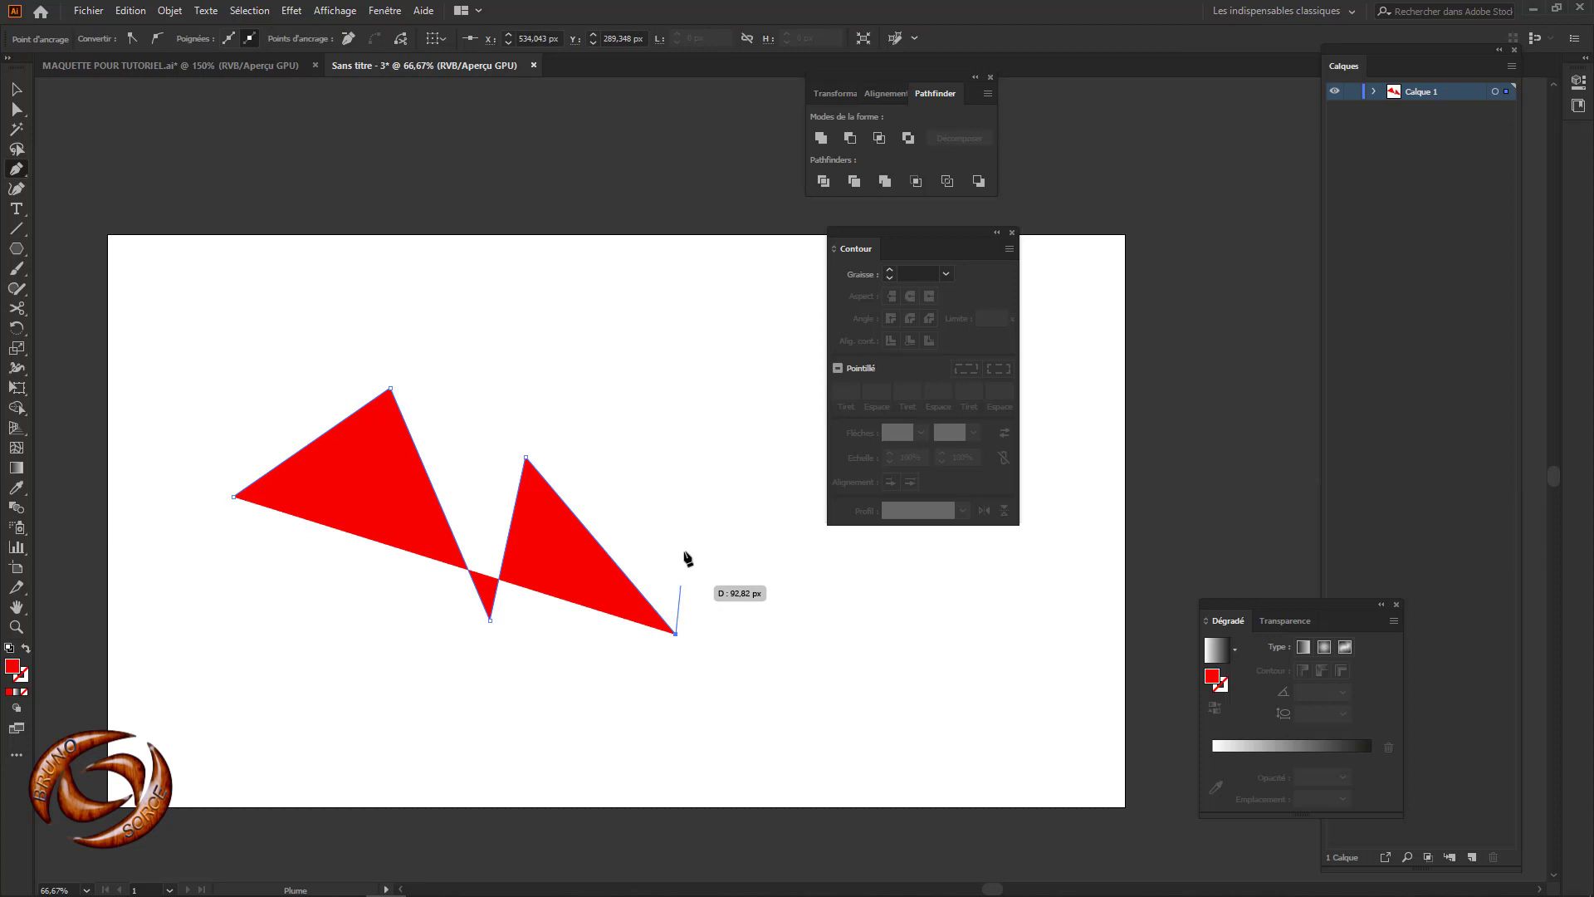
{"action": "left_click", "coordinate": [714, 344]}
{"action": "left_click", "coordinate": [773, 563]}
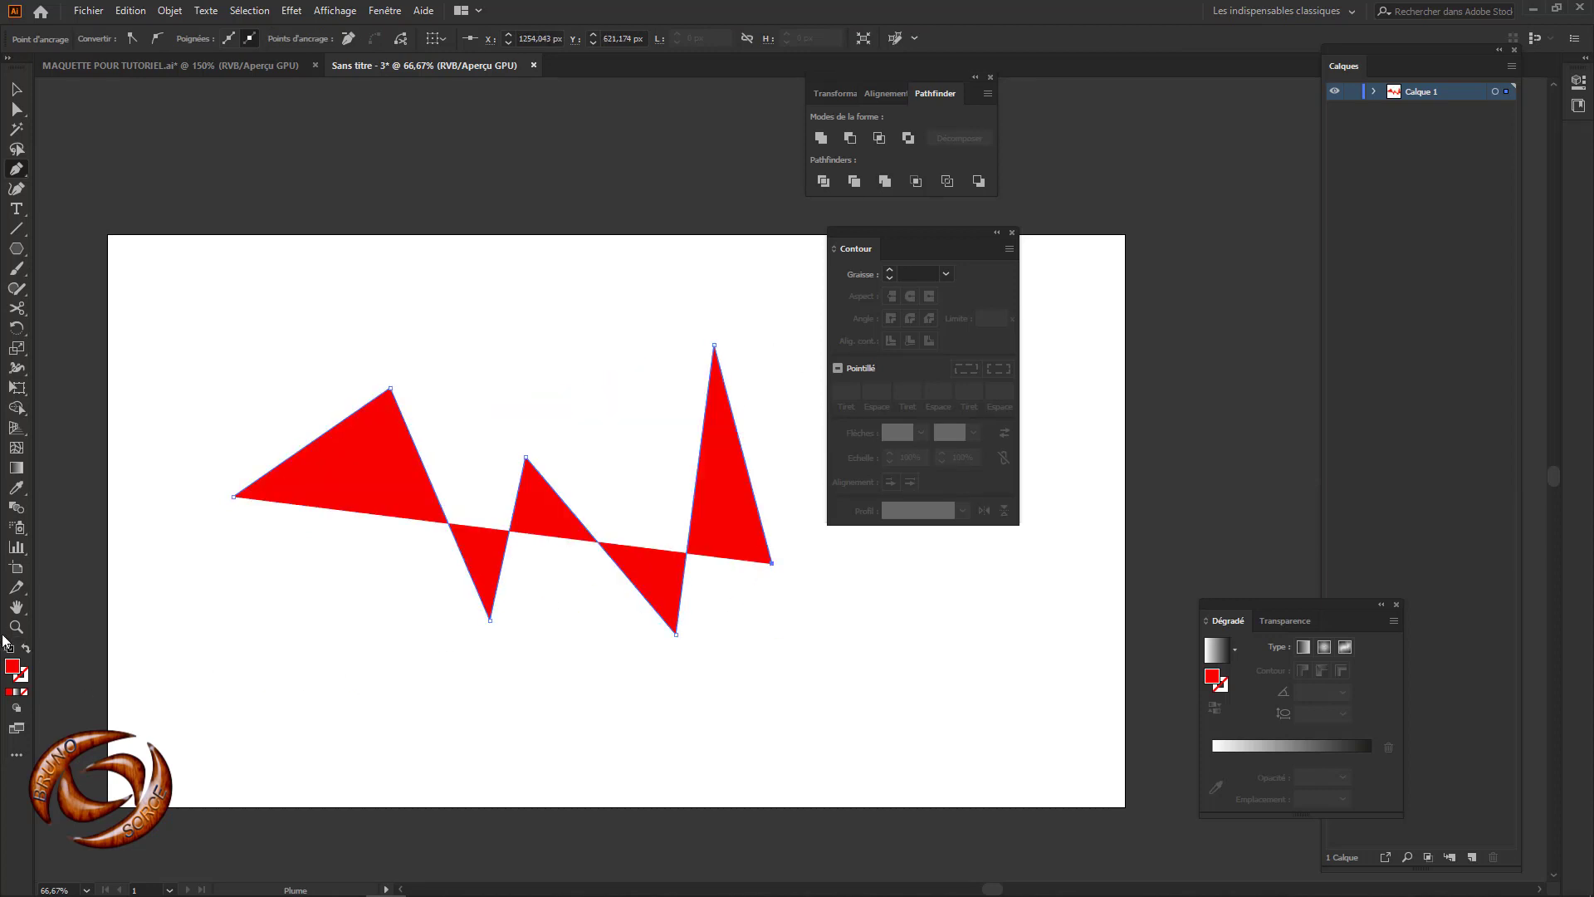
Step: Remove the zigzag path's fill and give it a 19 pt blue stroke, colour 0015FA
{"action": "left_click", "coordinate": [25, 693]}
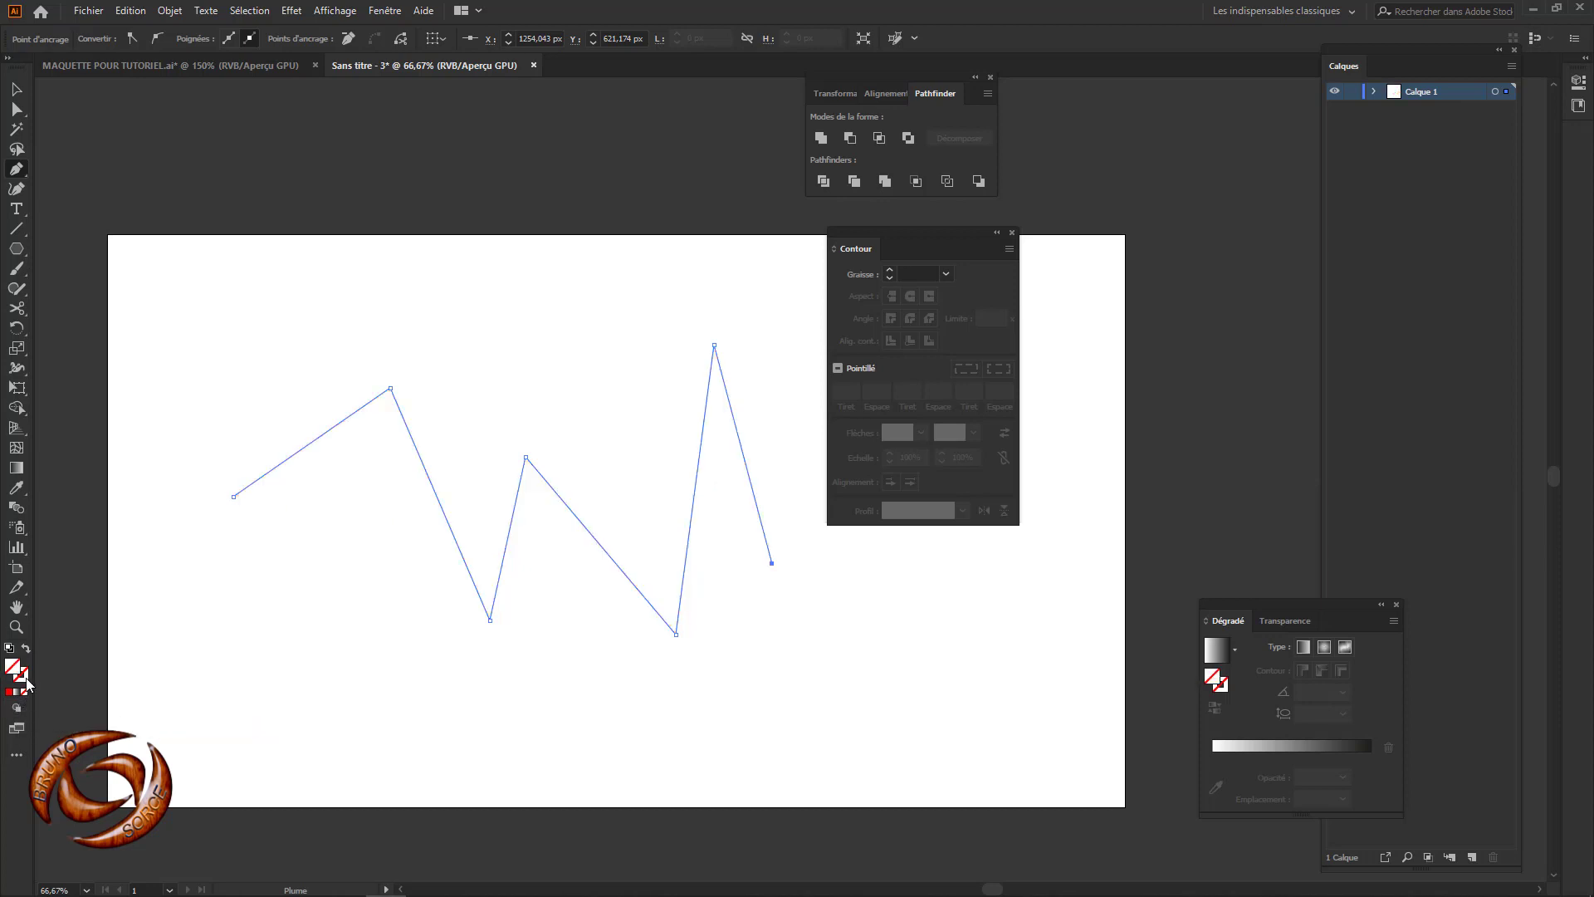
{"action": "left_click", "coordinate": [25, 680]}
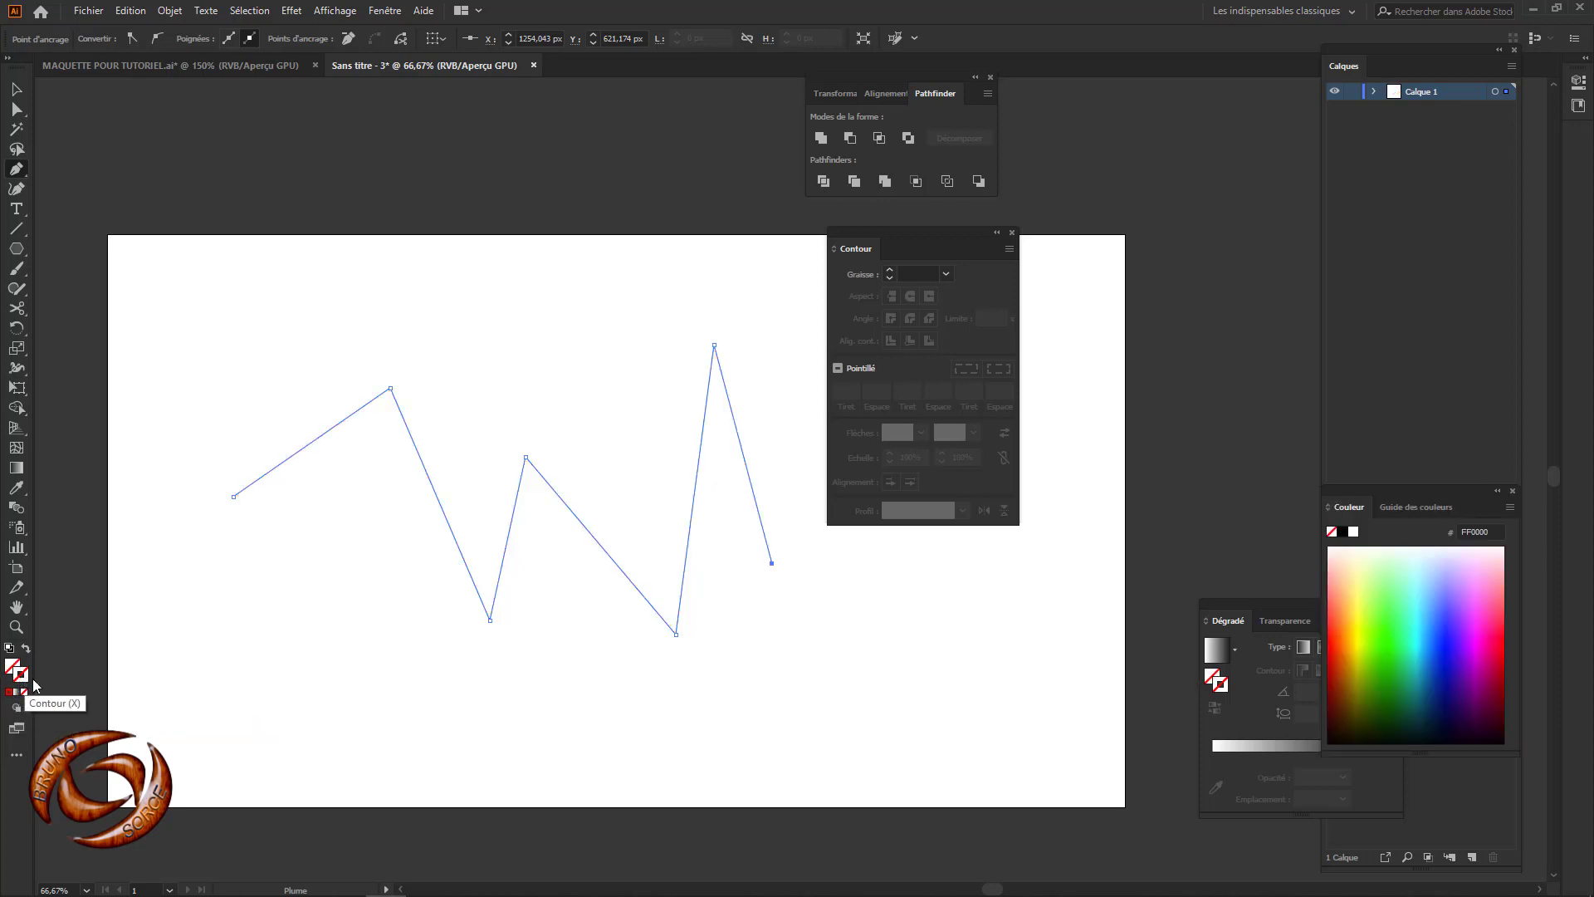
{"action": "left_click_drag", "start_coordinate": [1410, 492], "coordinate": [206, 128]}
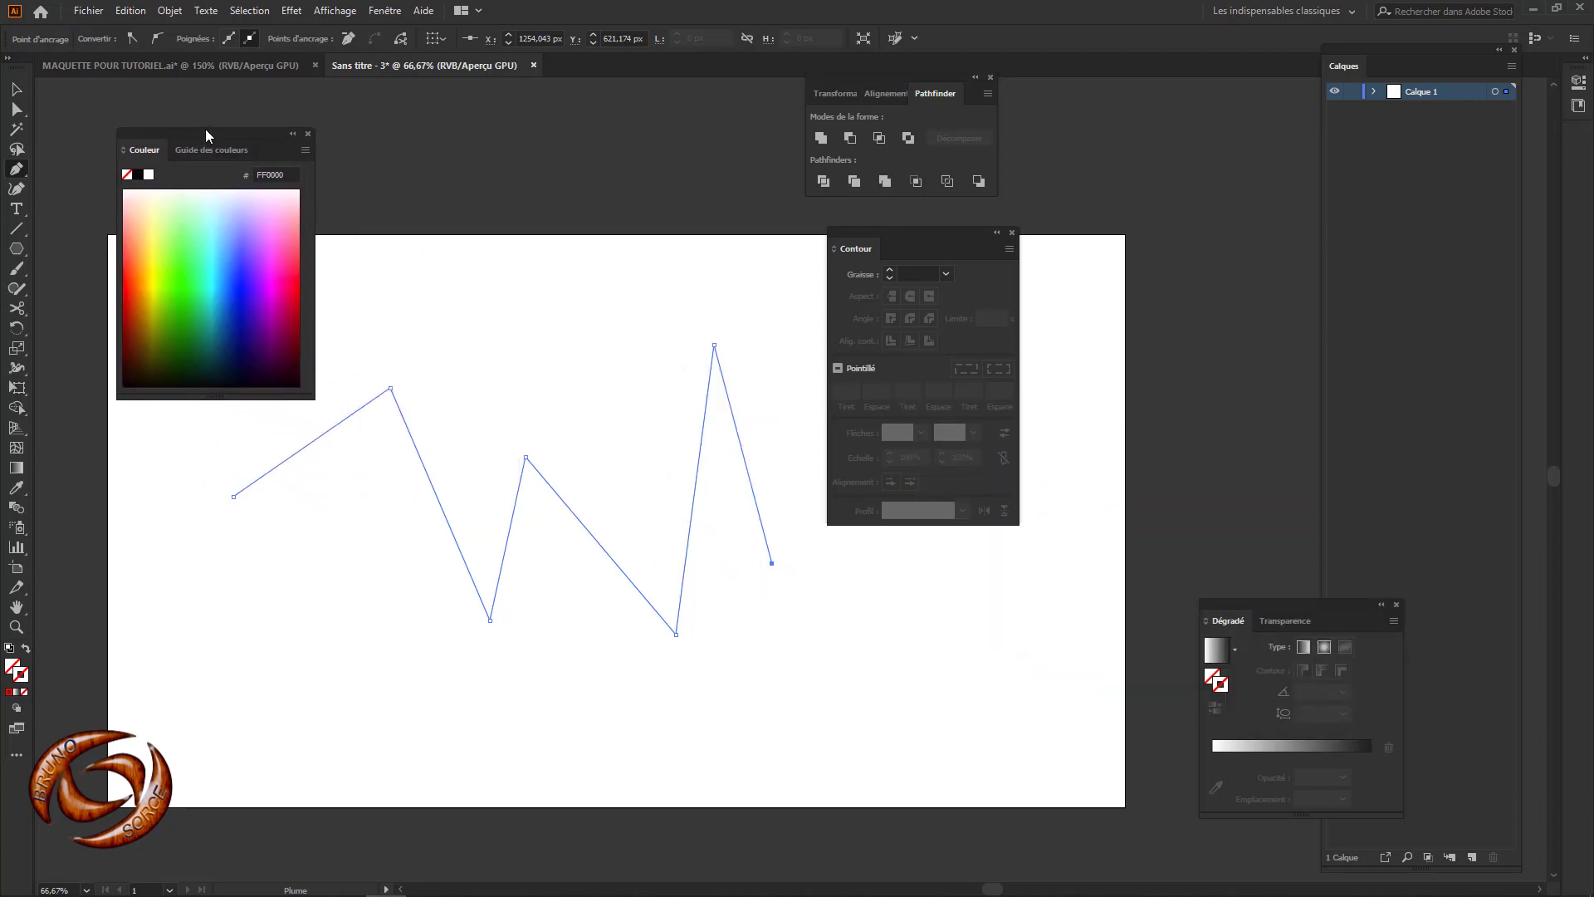
{"action": "left_click", "coordinate": [227, 344]}
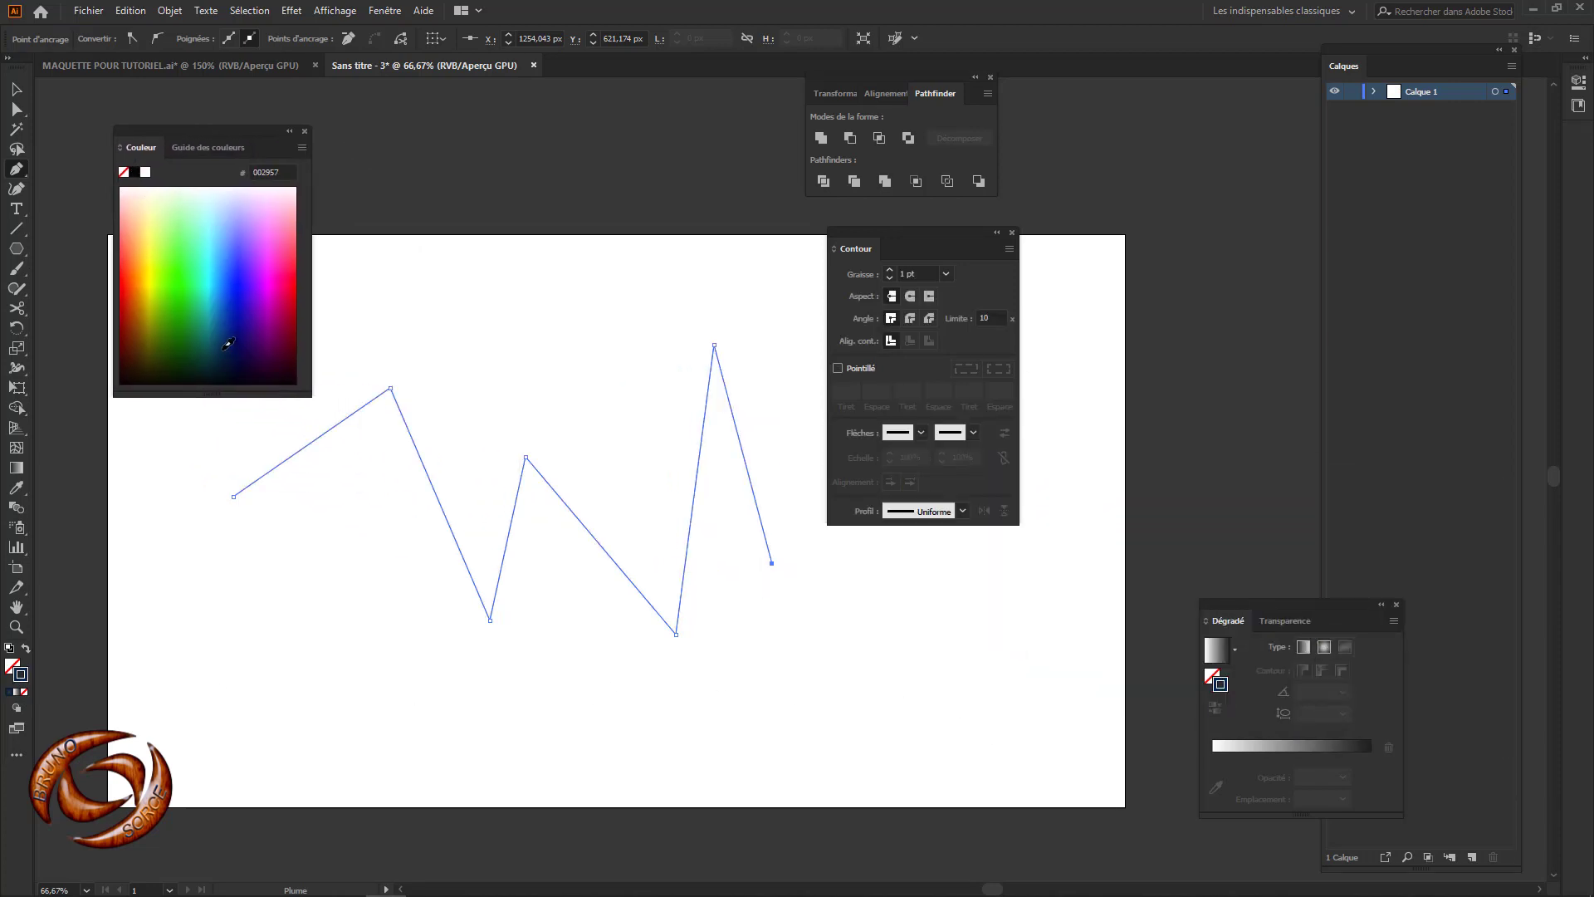
{"action": "left_click", "coordinate": [890, 270]}
{"action": "left_click", "coordinate": [235, 287]}
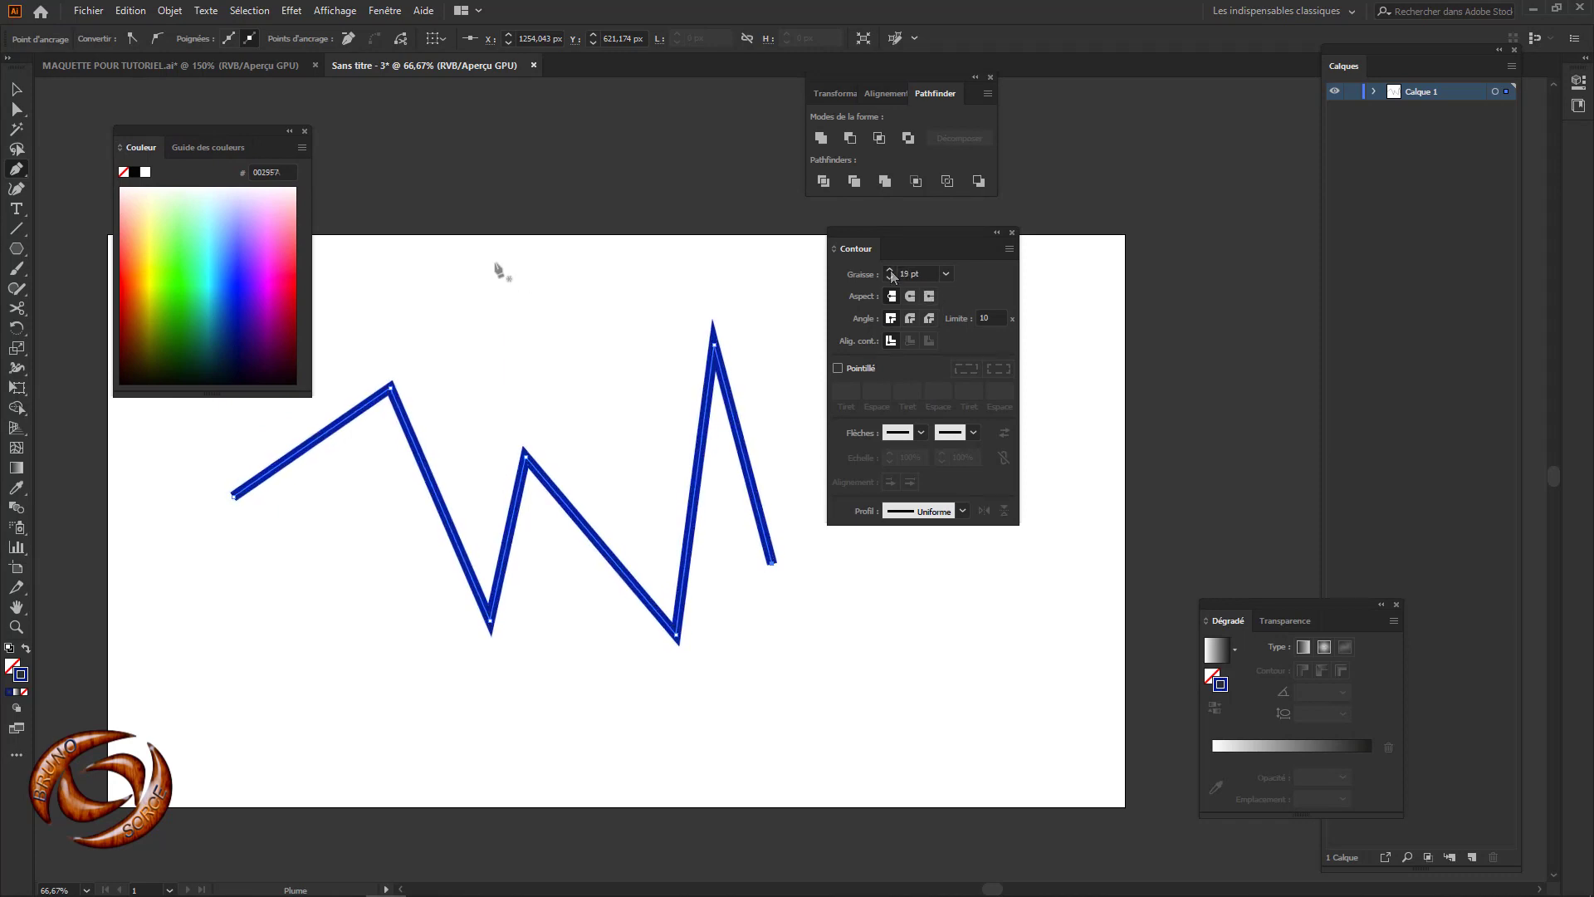
Step: Apply the Contraction et dilatation effect to the zigzag path at 132% with the preview enabled
{"action": "left_click", "coordinate": [291, 10]}
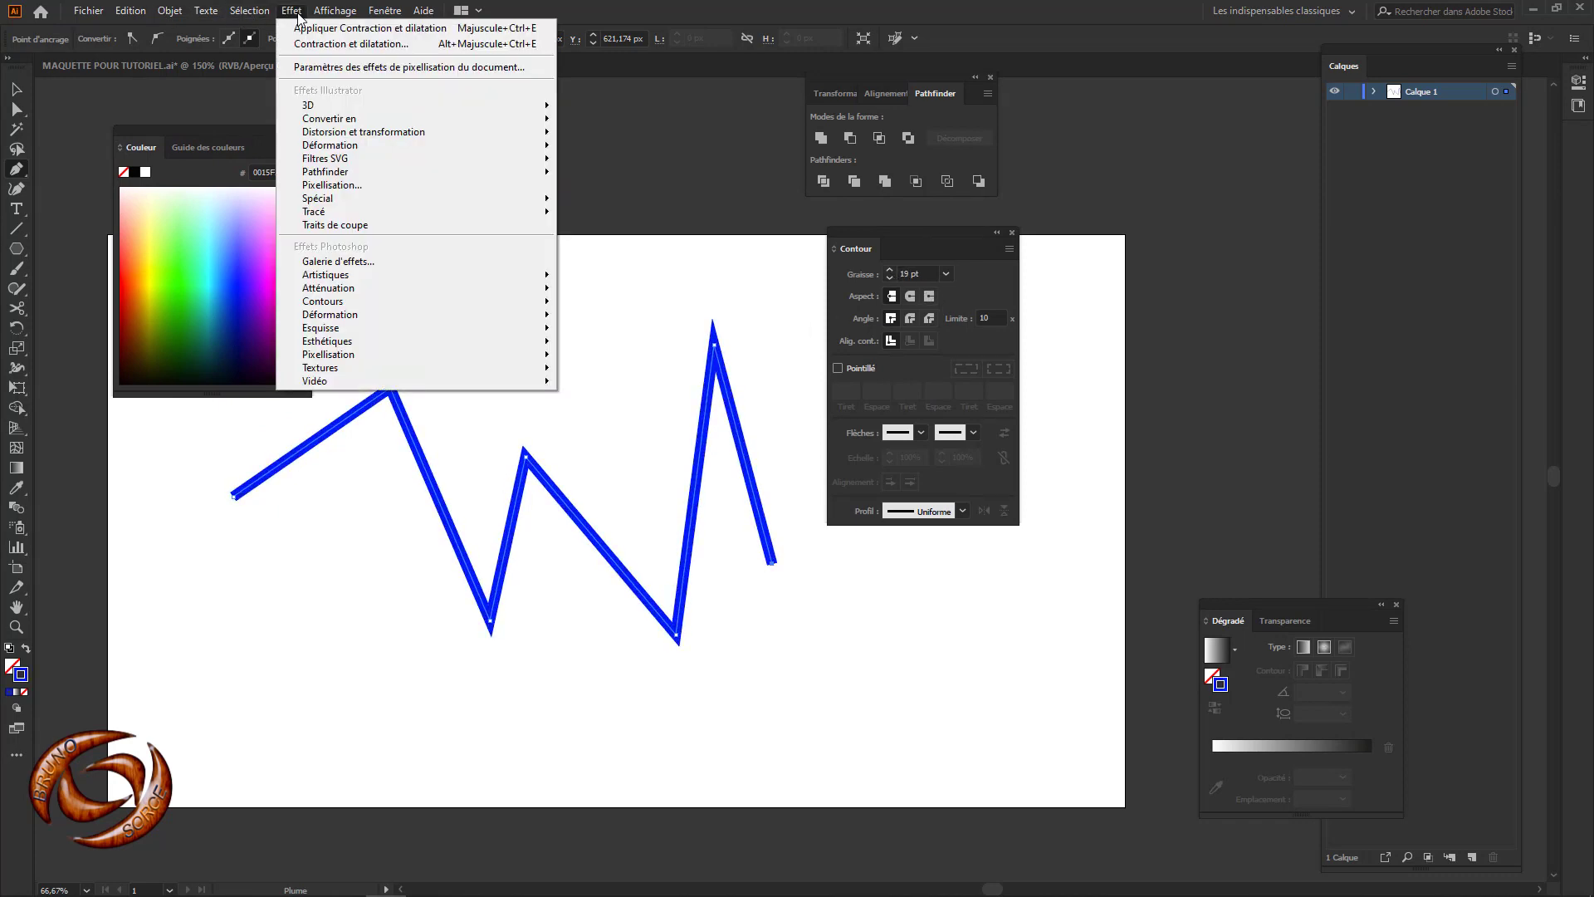
{"action": "mouse_move", "coordinate": [382, 135]}
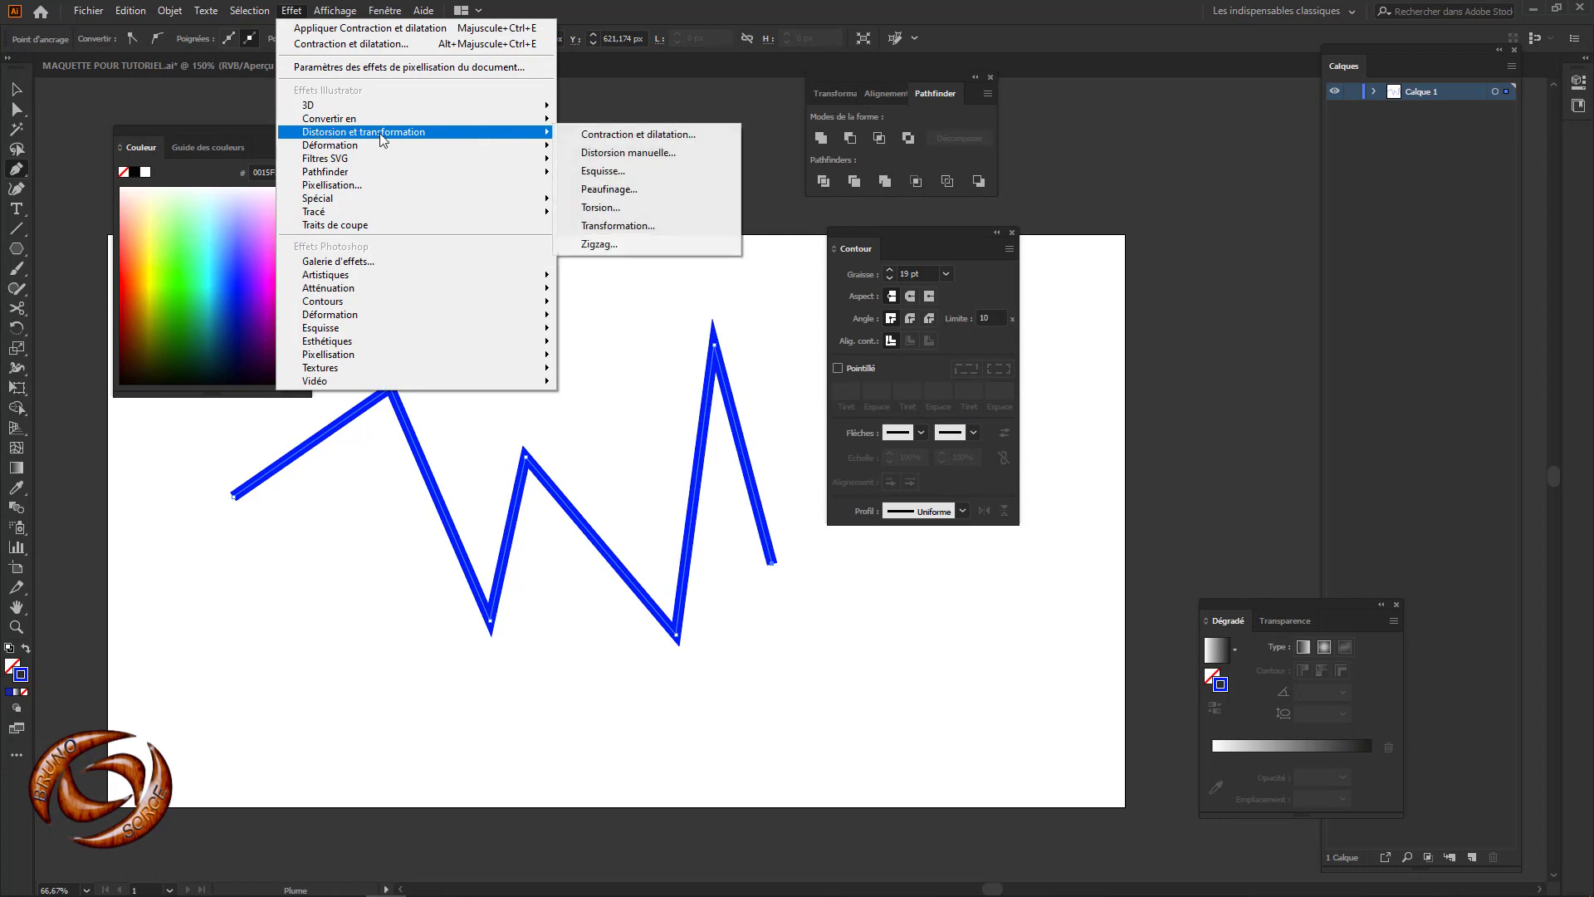
{"action": "left_click", "coordinate": [592, 134]}
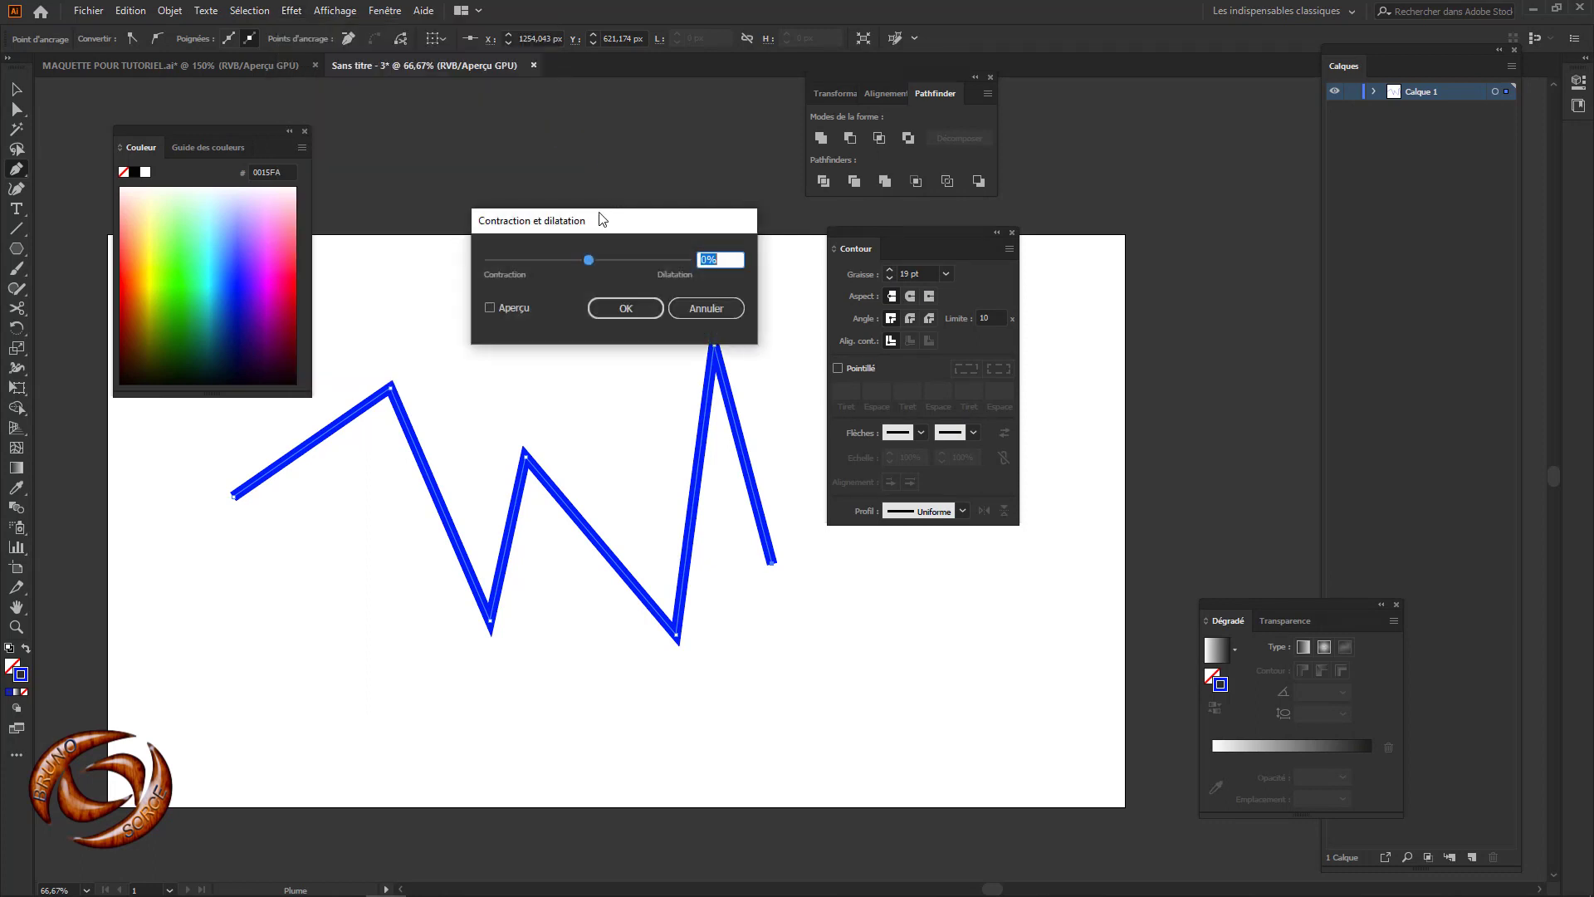
{"action": "left_click", "coordinate": [490, 309]}
{"action": "left_click_drag", "start_coordinate": [589, 261], "coordinate": [653, 260]}
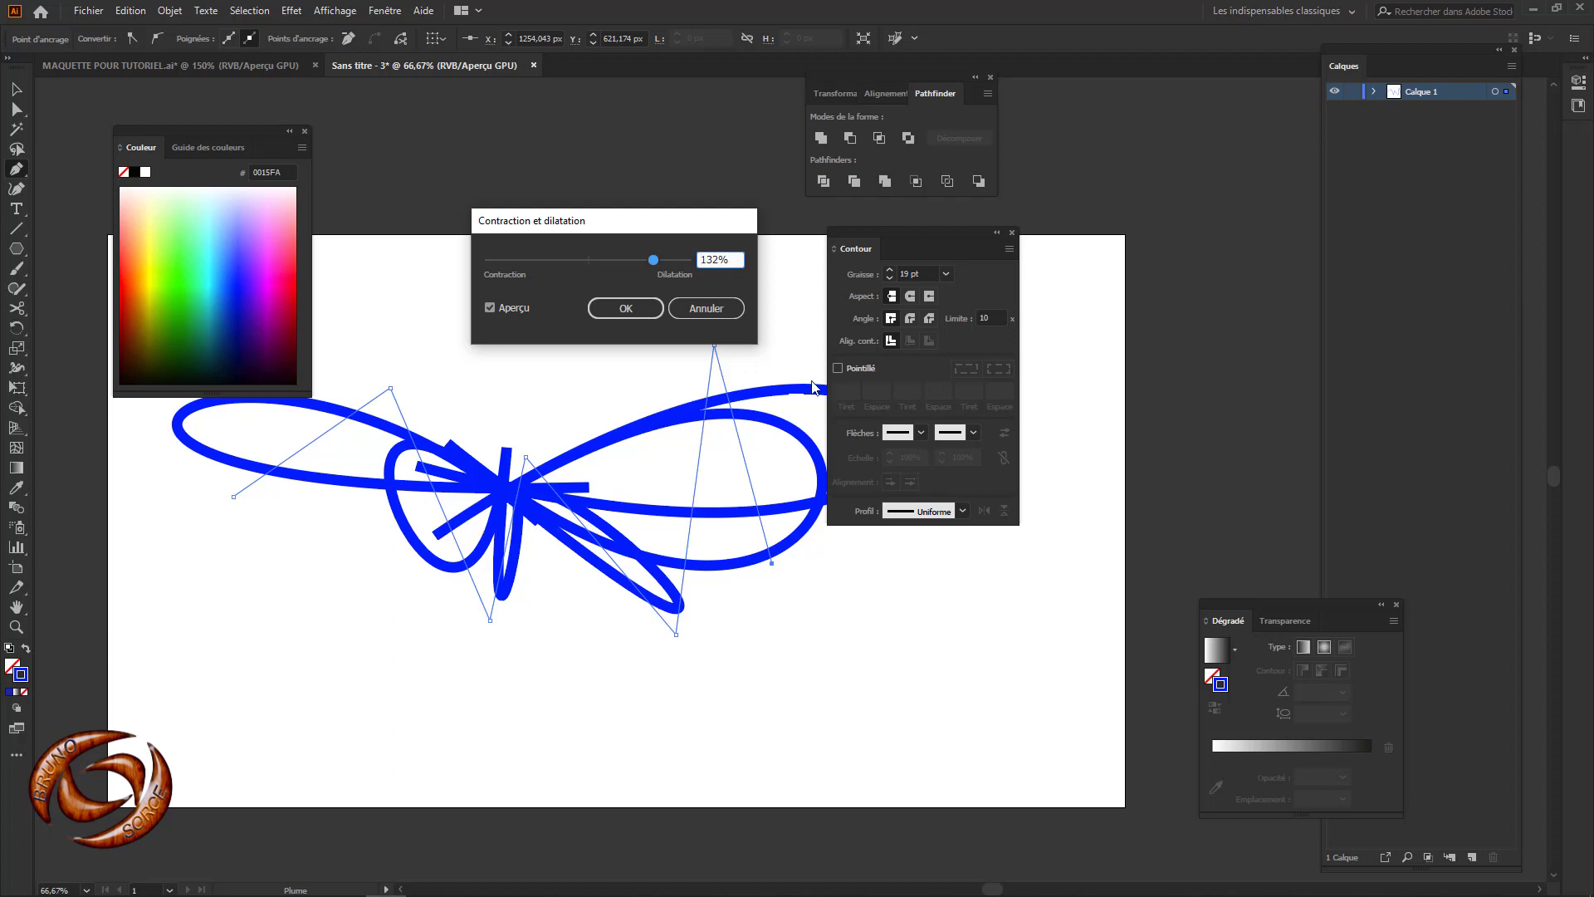
{"action": "left_click", "coordinate": [641, 307]}
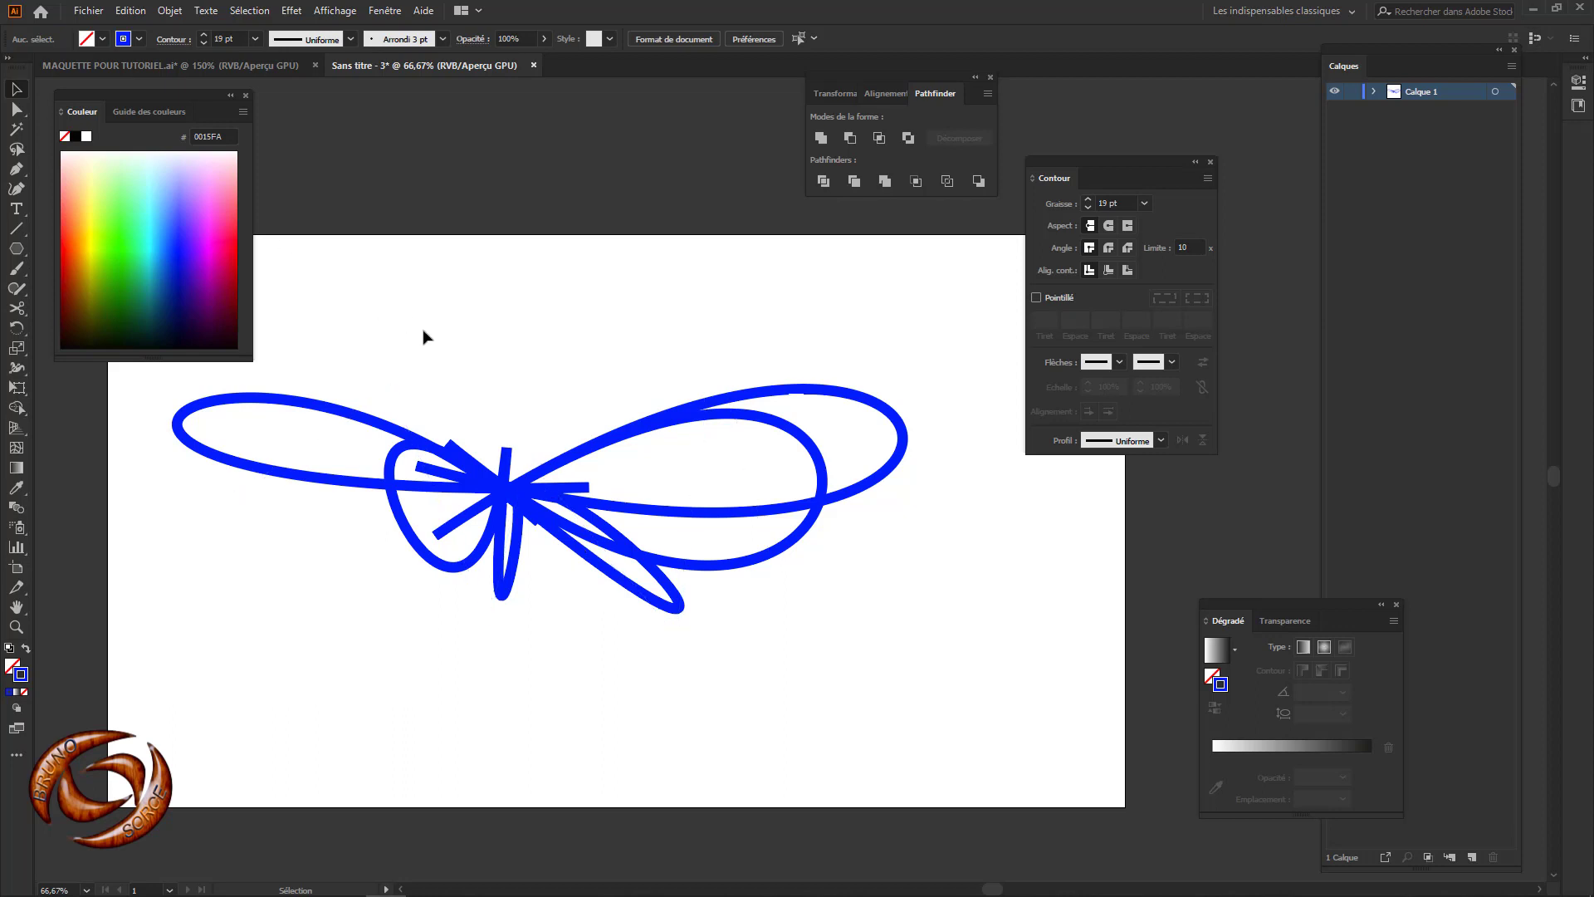
Step: Delete the distorted zigzag and draw a square about 529 px wide near the artboard's centre
{"action": "left_click", "coordinate": [597, 453]}
{"action": "key", "text": "Delete"}
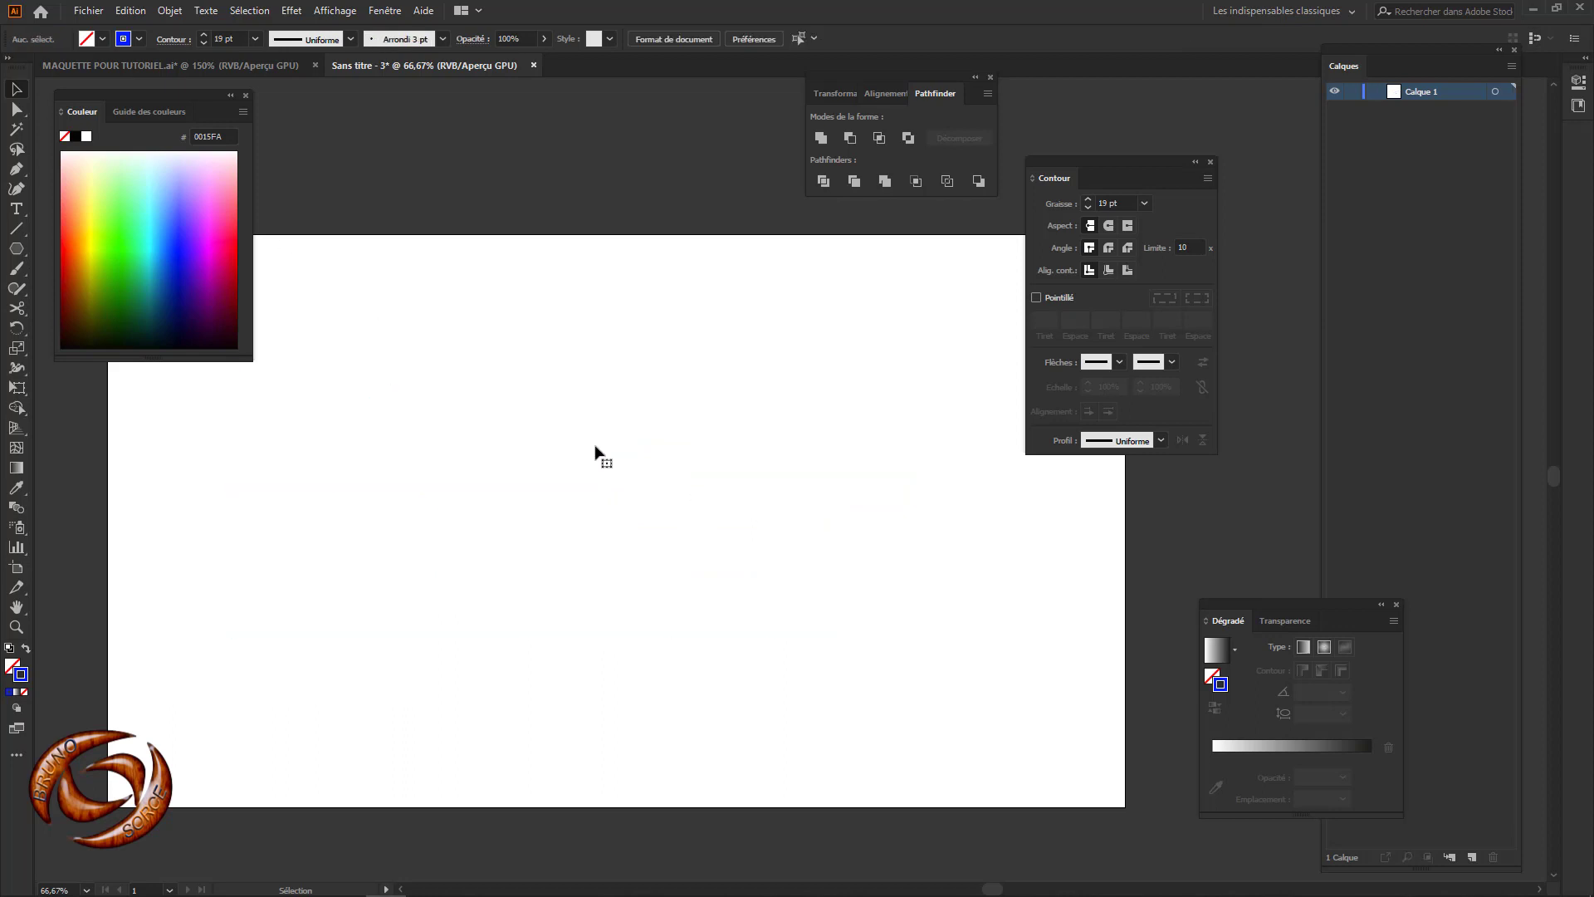
{"action": "left_click", "coordinate": [17, 248]}
{"action": "left_click_drag", "start_coordinate": [20, 253], "coordinate": [76, 247]}
{"action": "mouse_move", "coordinate": [435, 375]}
{"action": "left_mouse_down"}
{"action": "mouse_move", "coordinate": [499, 626]}
{"action": "mouse_move", "coordinate": [640, 656]}
{"action": "left_mouse_up"}
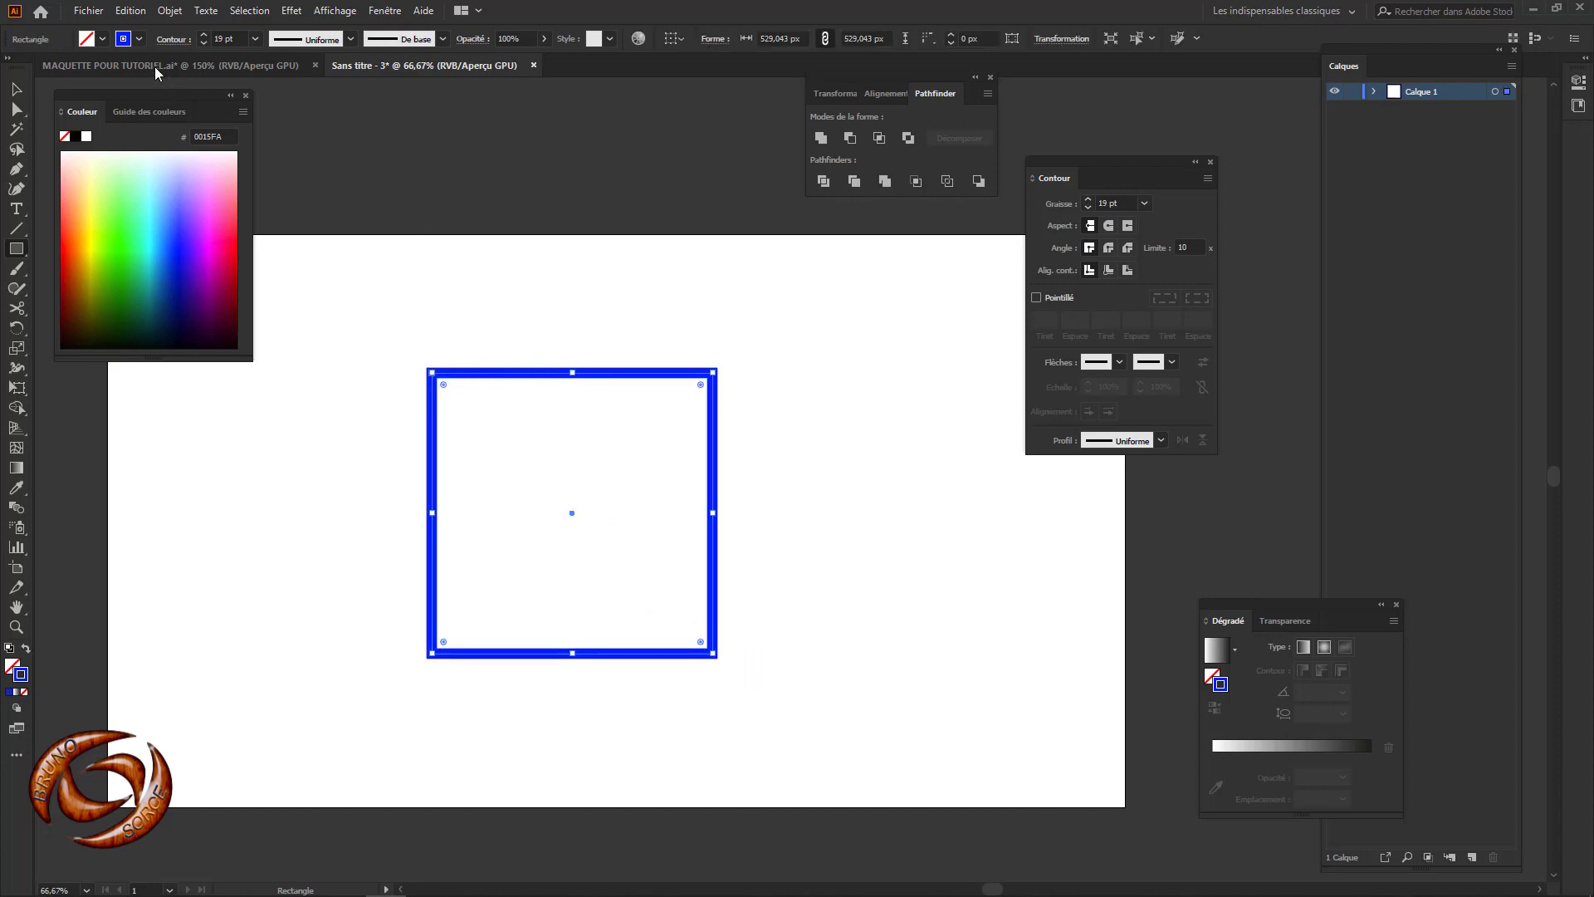
Step: Remove the square's stroke and fill it with magenta
{"action": "left_click", "coordinate": [139, 39]}
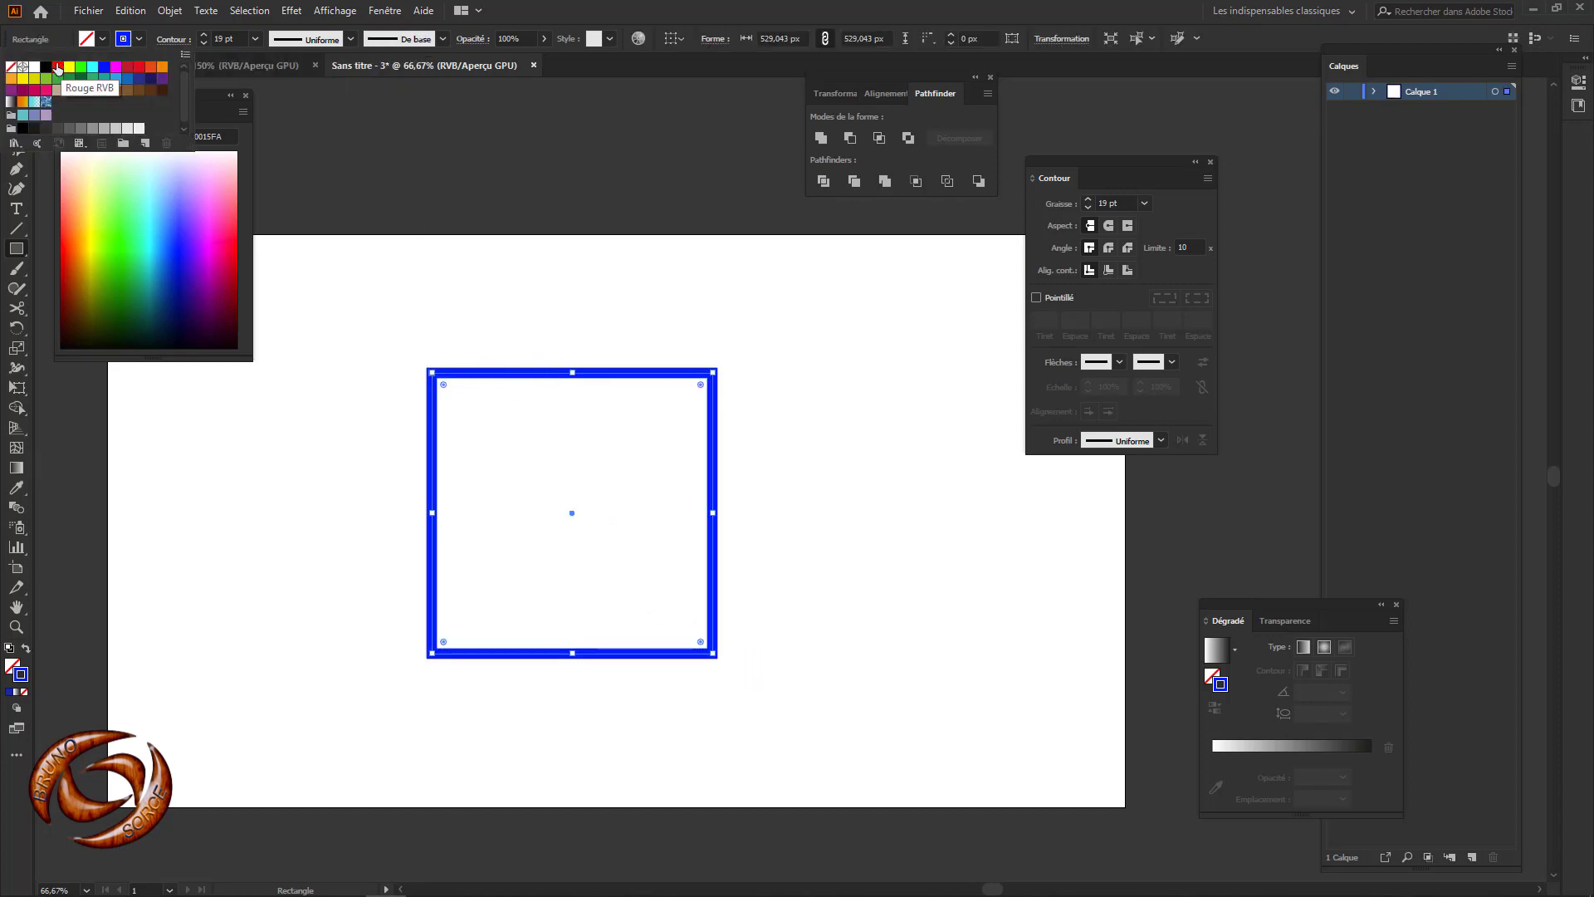
{"action": "left_click", "coordinate": [11, 66]}
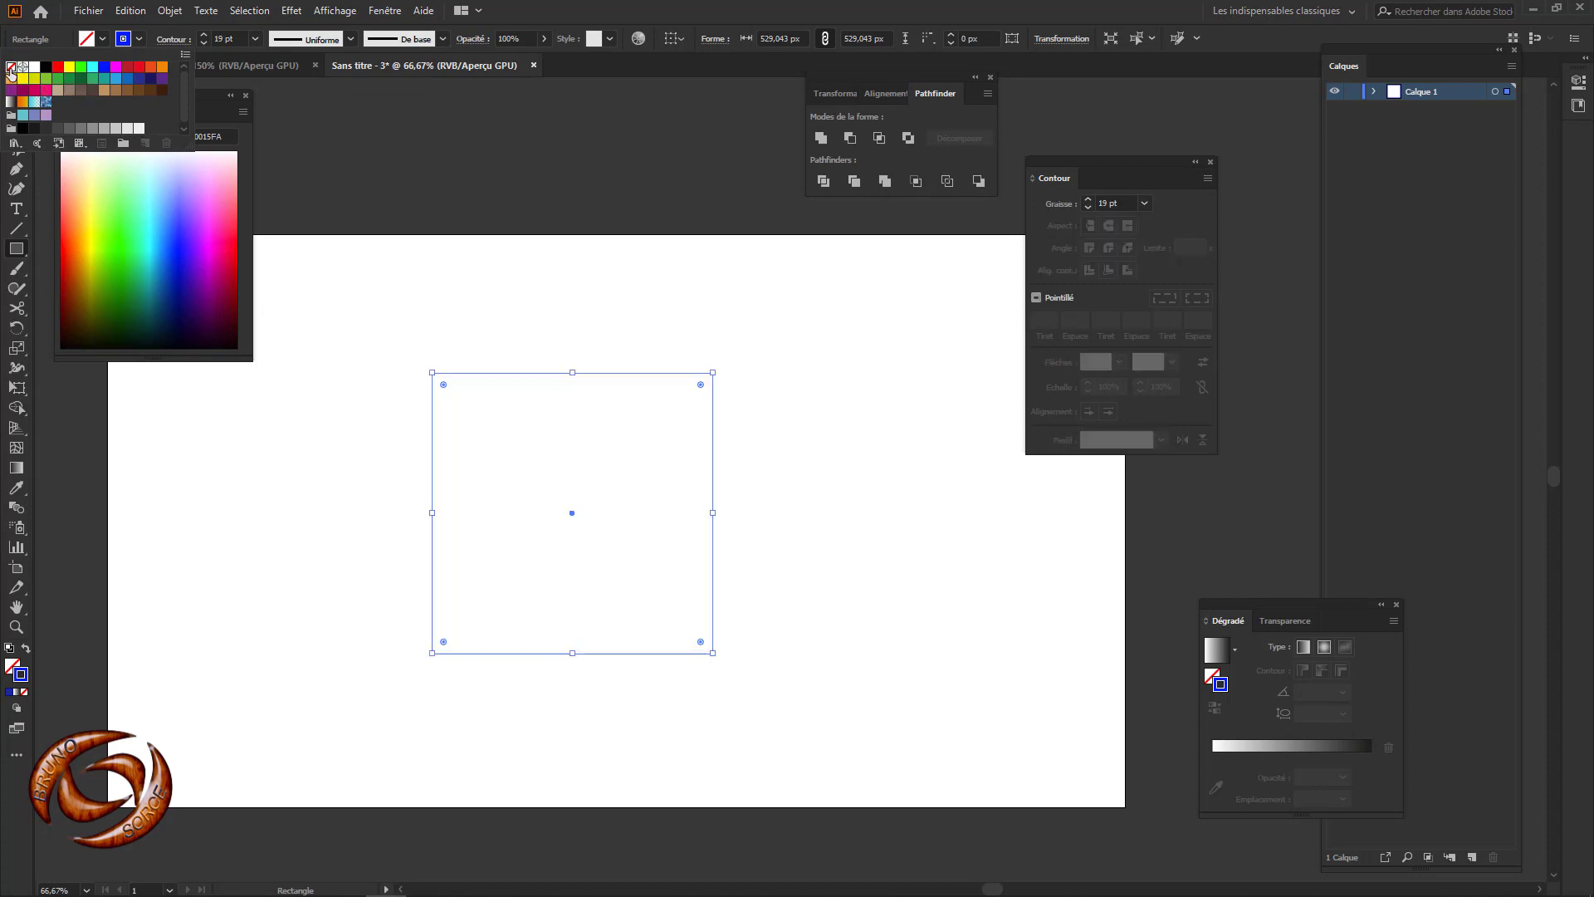
{"action": "left_click", "coordinate": [102, 40]}
{"action": "left_click", "coordinate": [102, 41]}
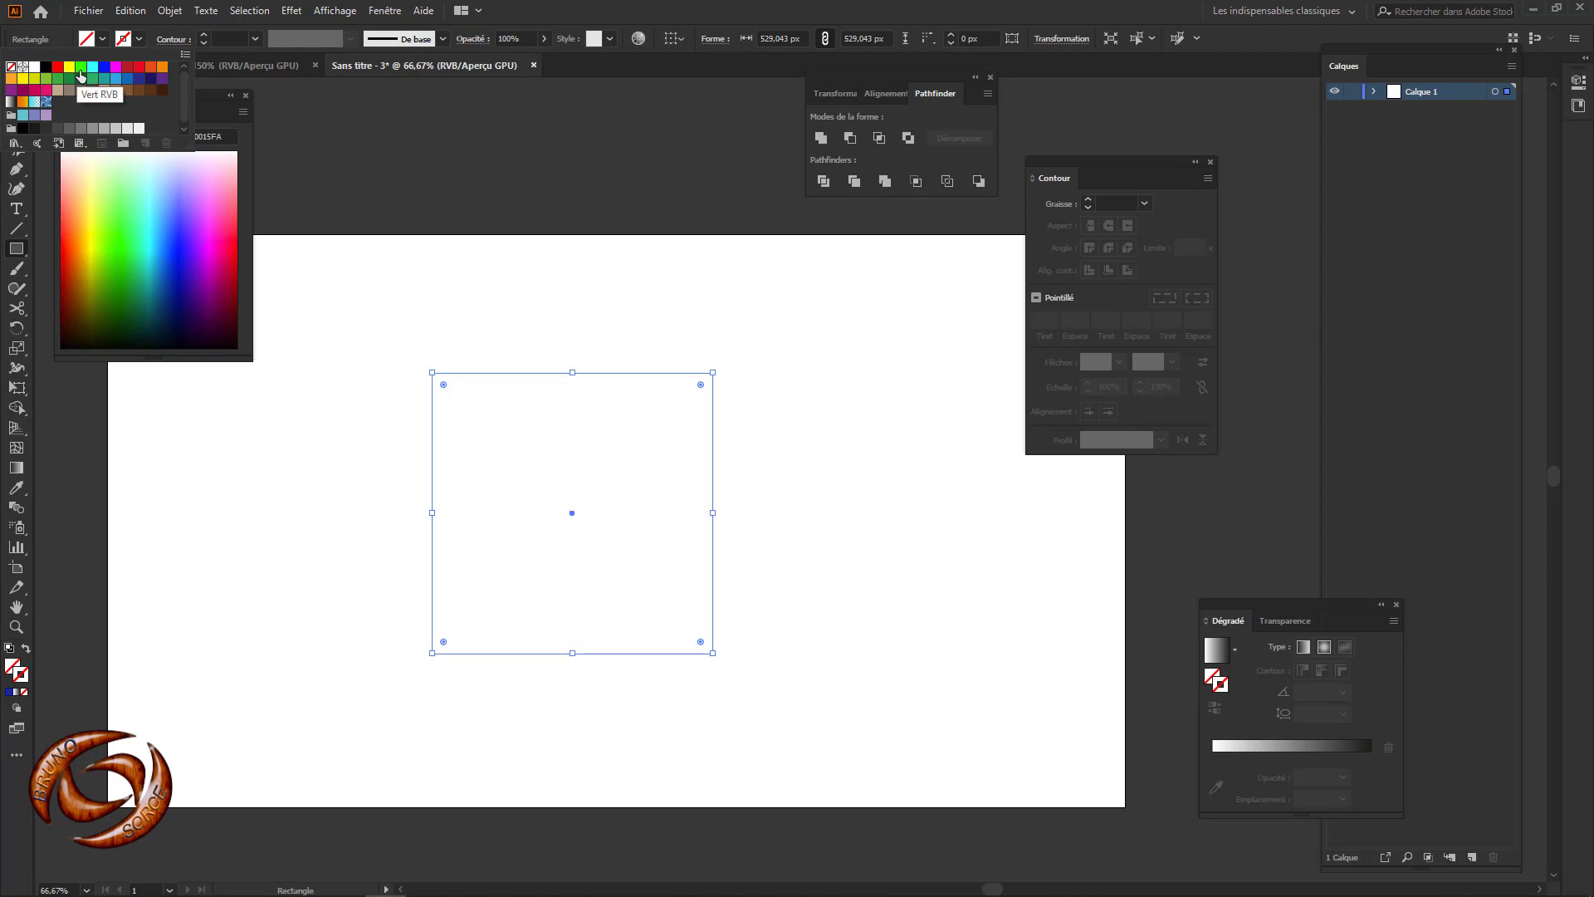
{"action": "left_click", "coordinate": [116, 69]}
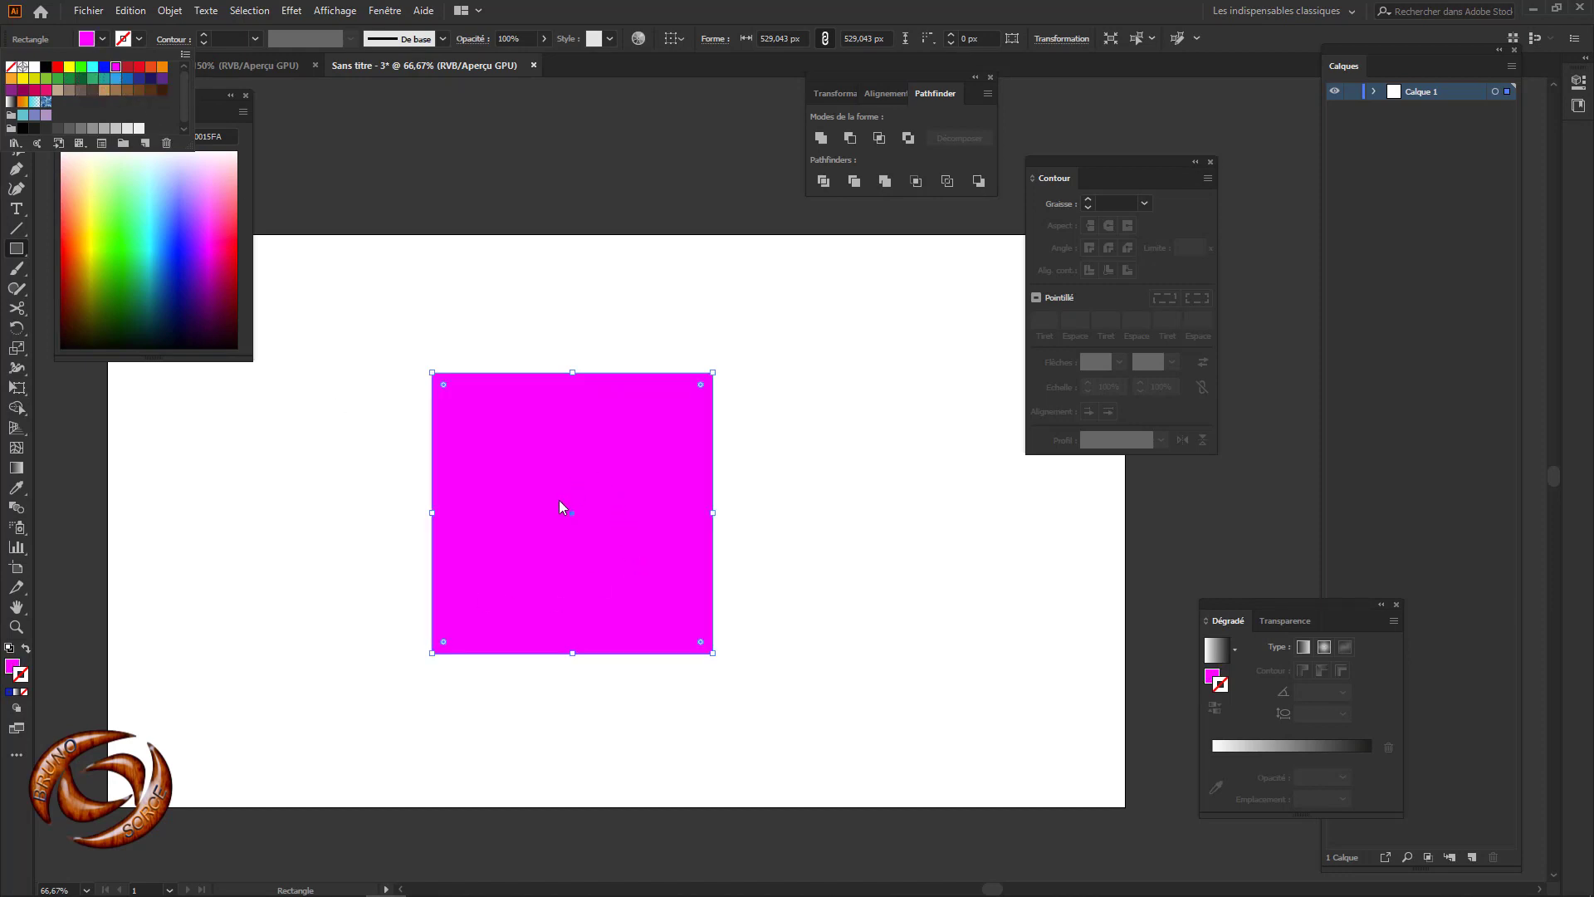
Step: Duplicate the magenta square in place and fill the copy with yellow
{"action": "key", "text": "v"}
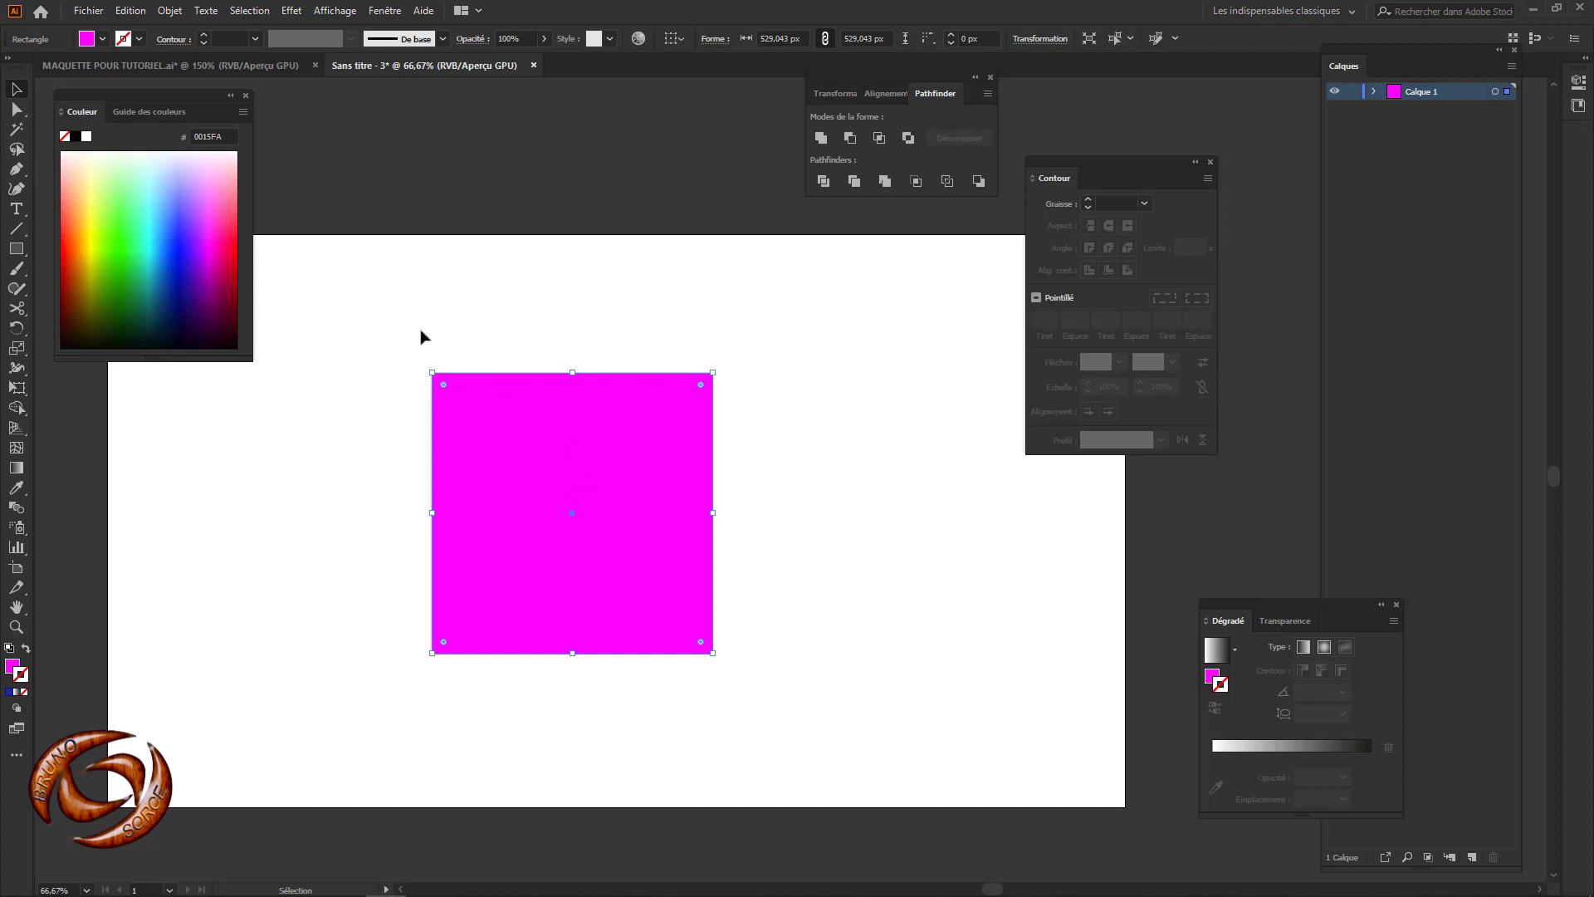
{"action": "left_click_drag", "start_coordinate": [420, 338], "coordinate": [608, 578]}
{"action": "key", "text": "ctrl+c"}
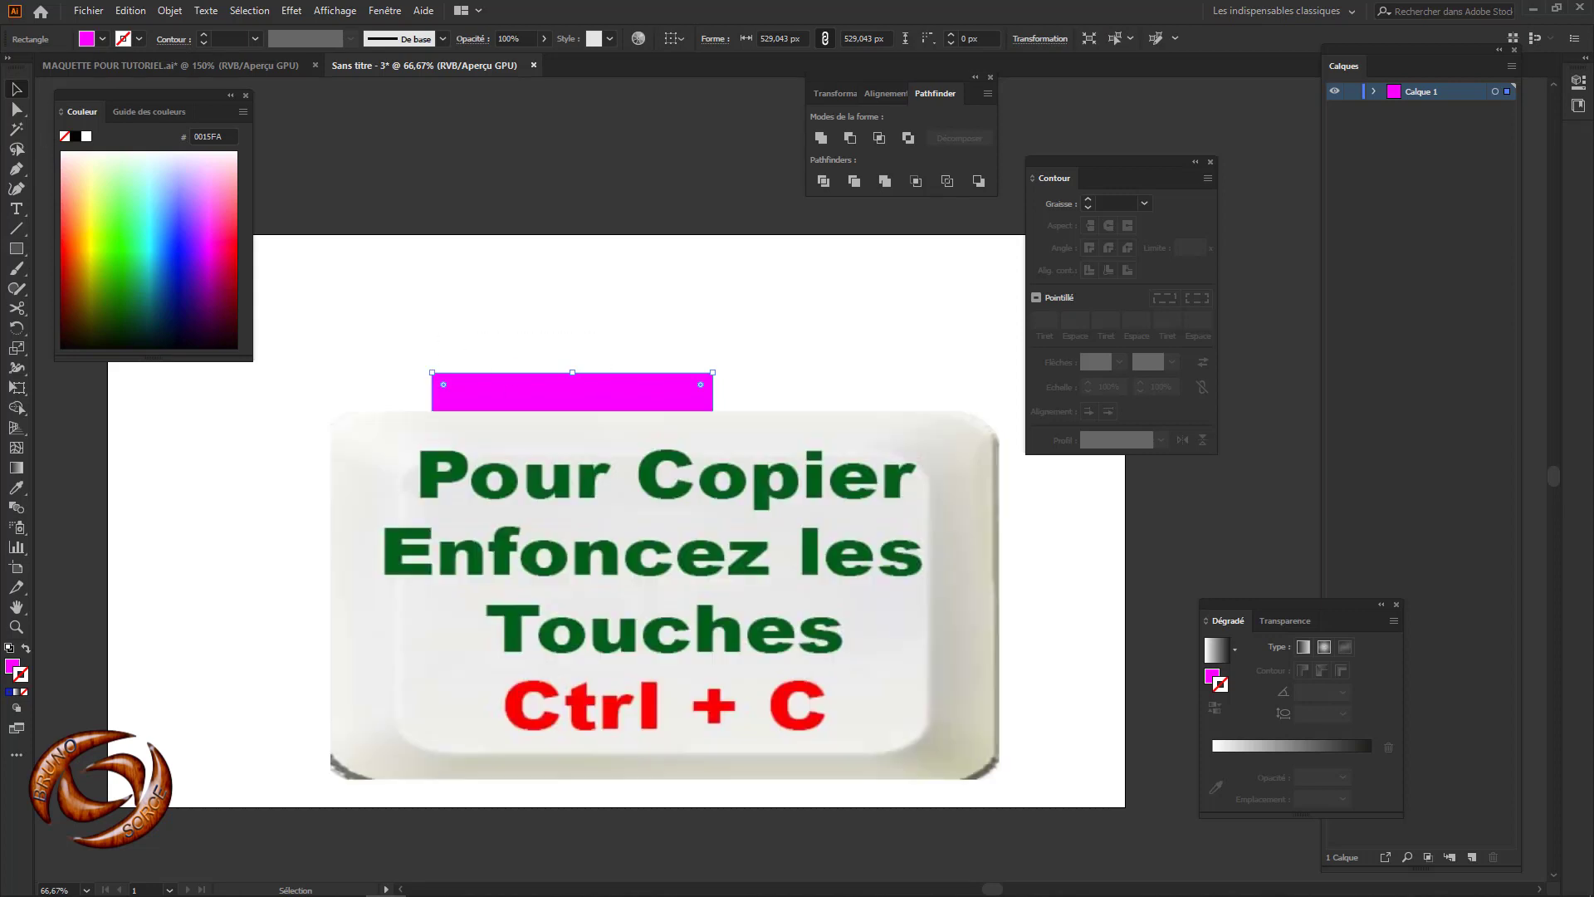
{"action": "key", "text": "a"}
{"action": "key", "text": "ctrl+shift+v"}
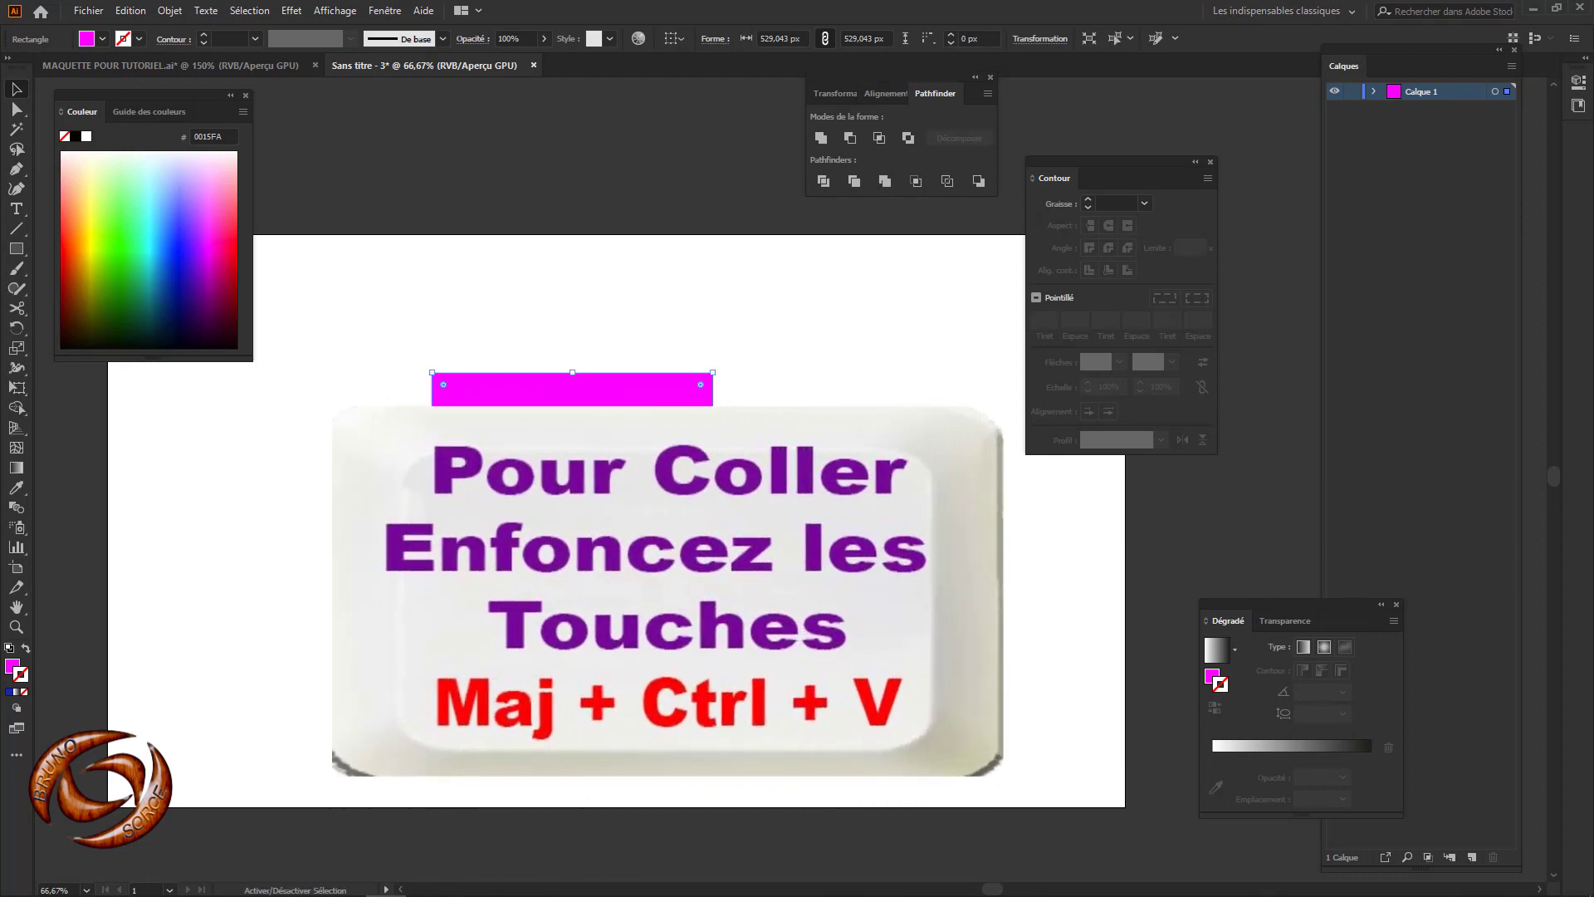
{"action": "key", "text": "a"}
{"action": "key", "text": "v"}
{"action": "left_click", "coordinate": [103, 40]}
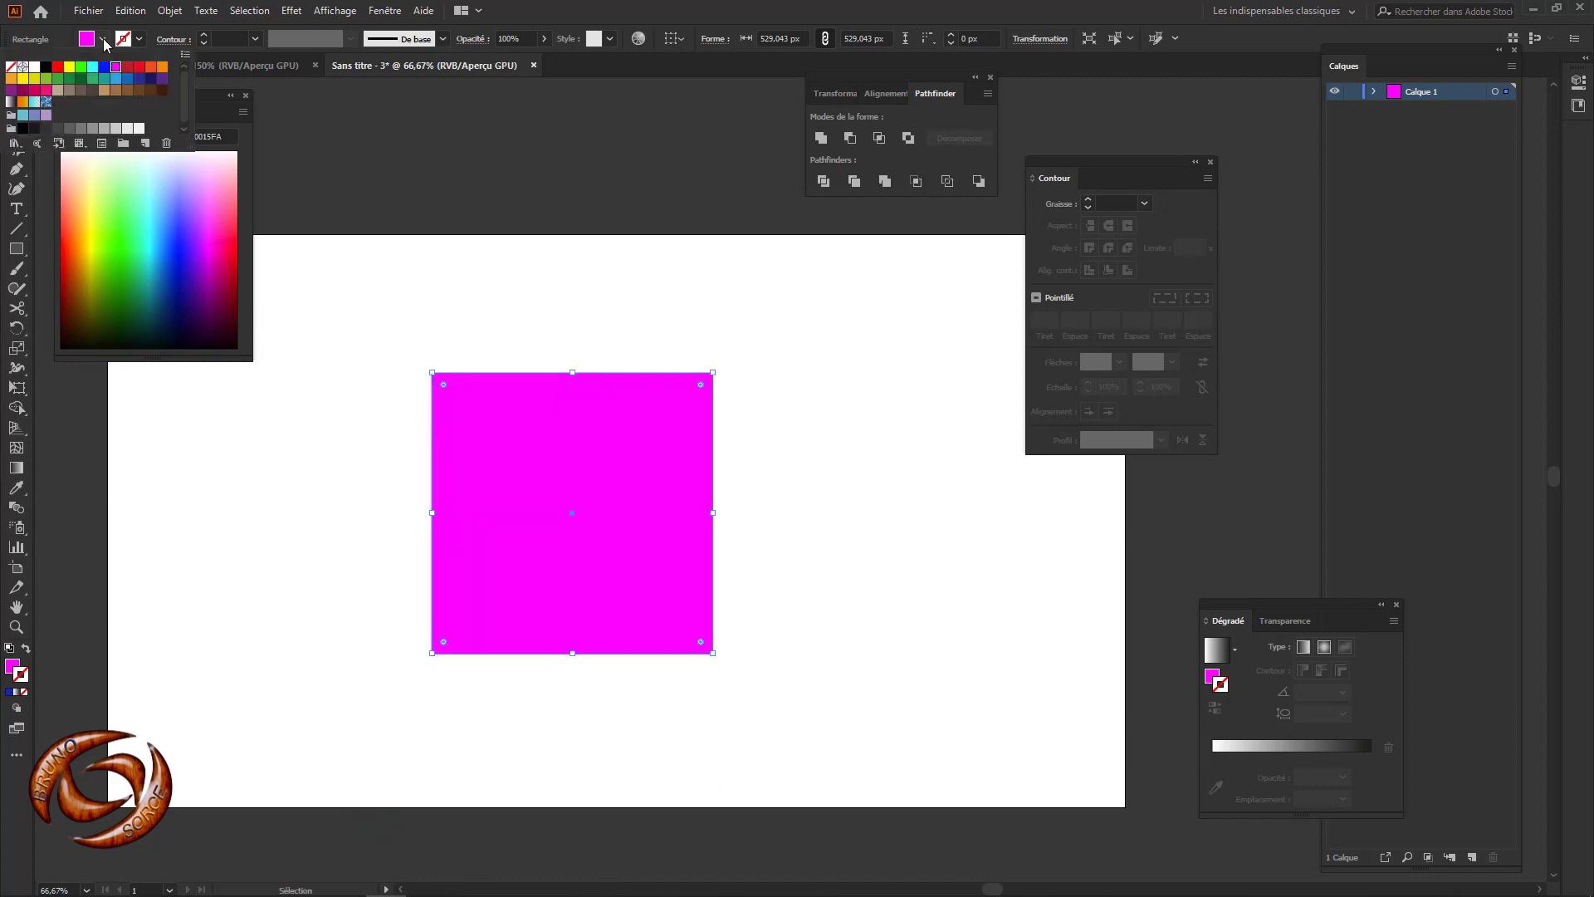
{"action": "left_click", "coordinate": [70, 66]}
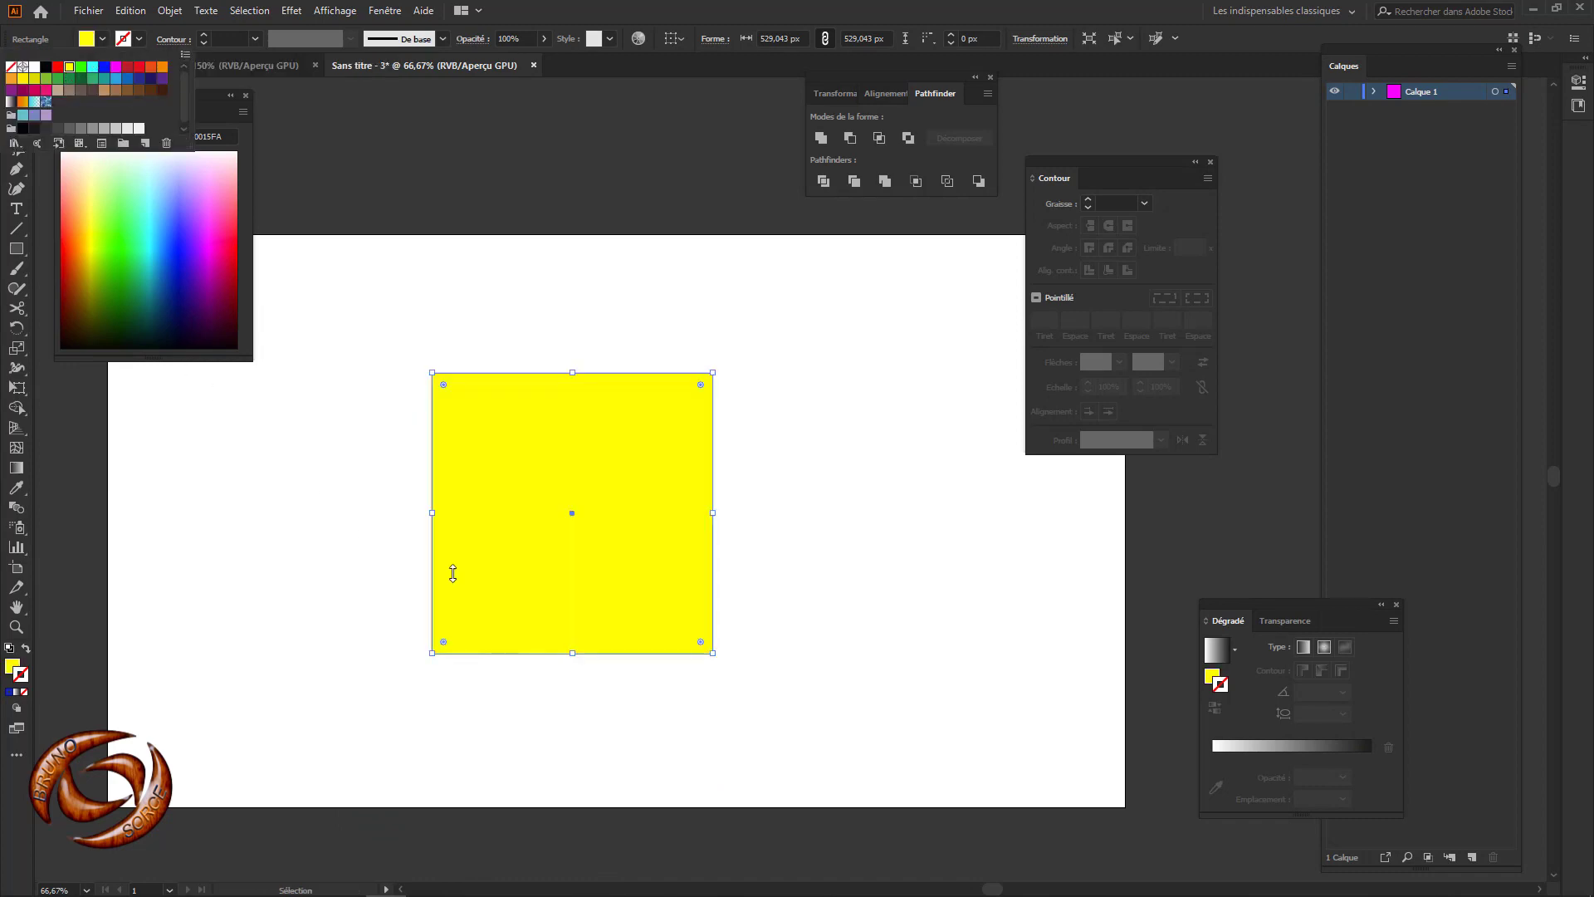
Step: Shrink the yellow square about its centre to about 376 px wide and subtract it from the magenta square with Pathfinder
{"action": "left_click", "coordinate": [716, 369]}
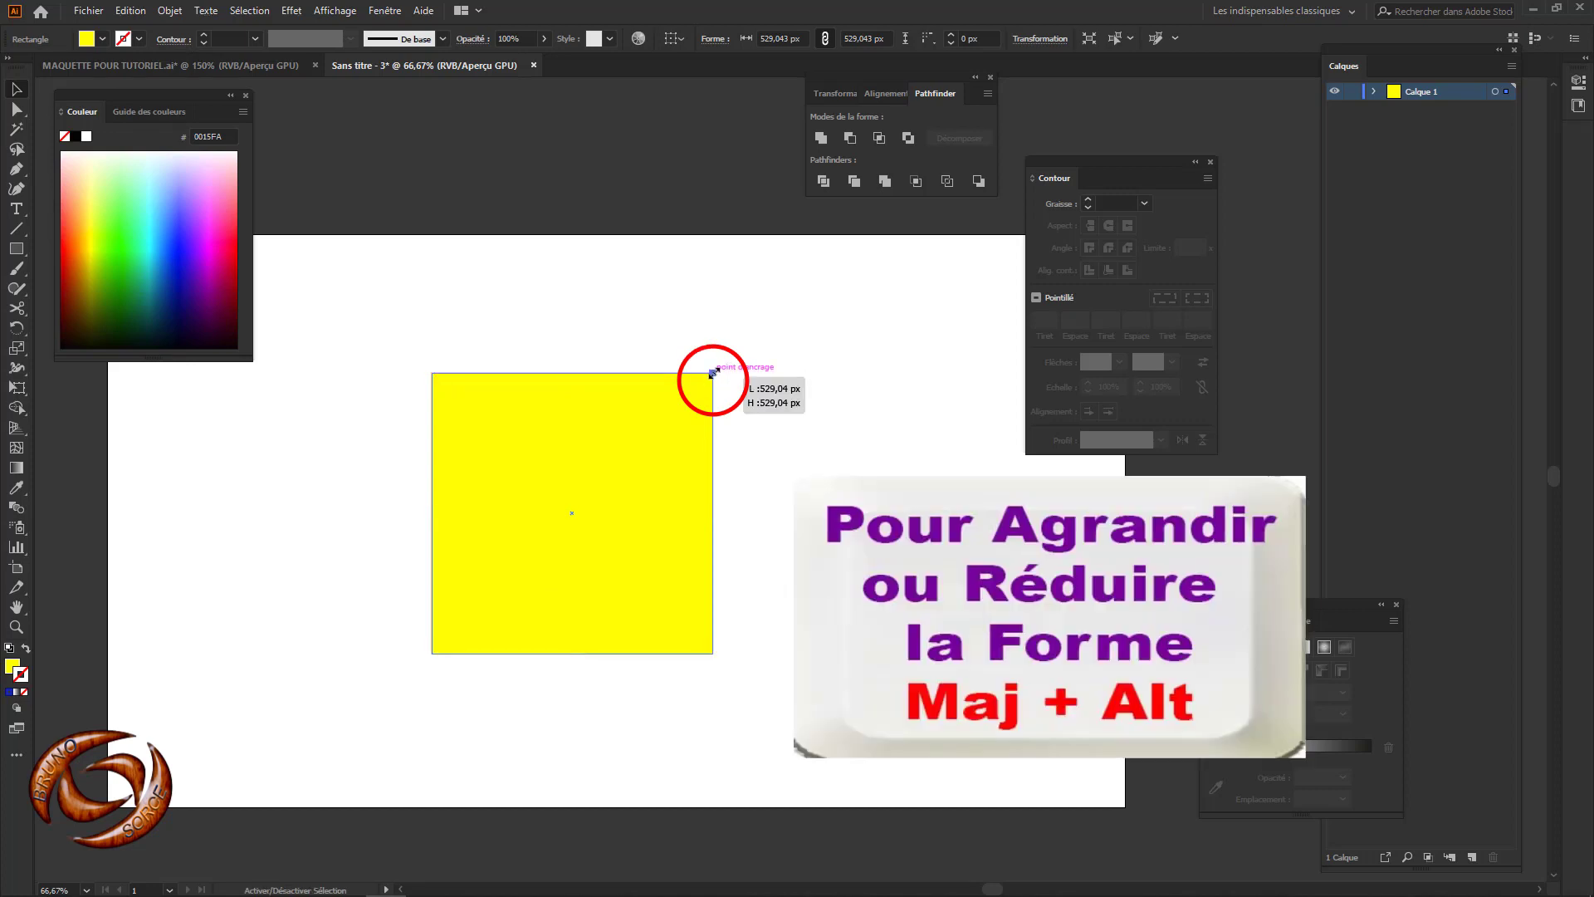
{"action": "left_click_drag", "start_coordinate": [713, 373], "coordinate": [686, 415]}
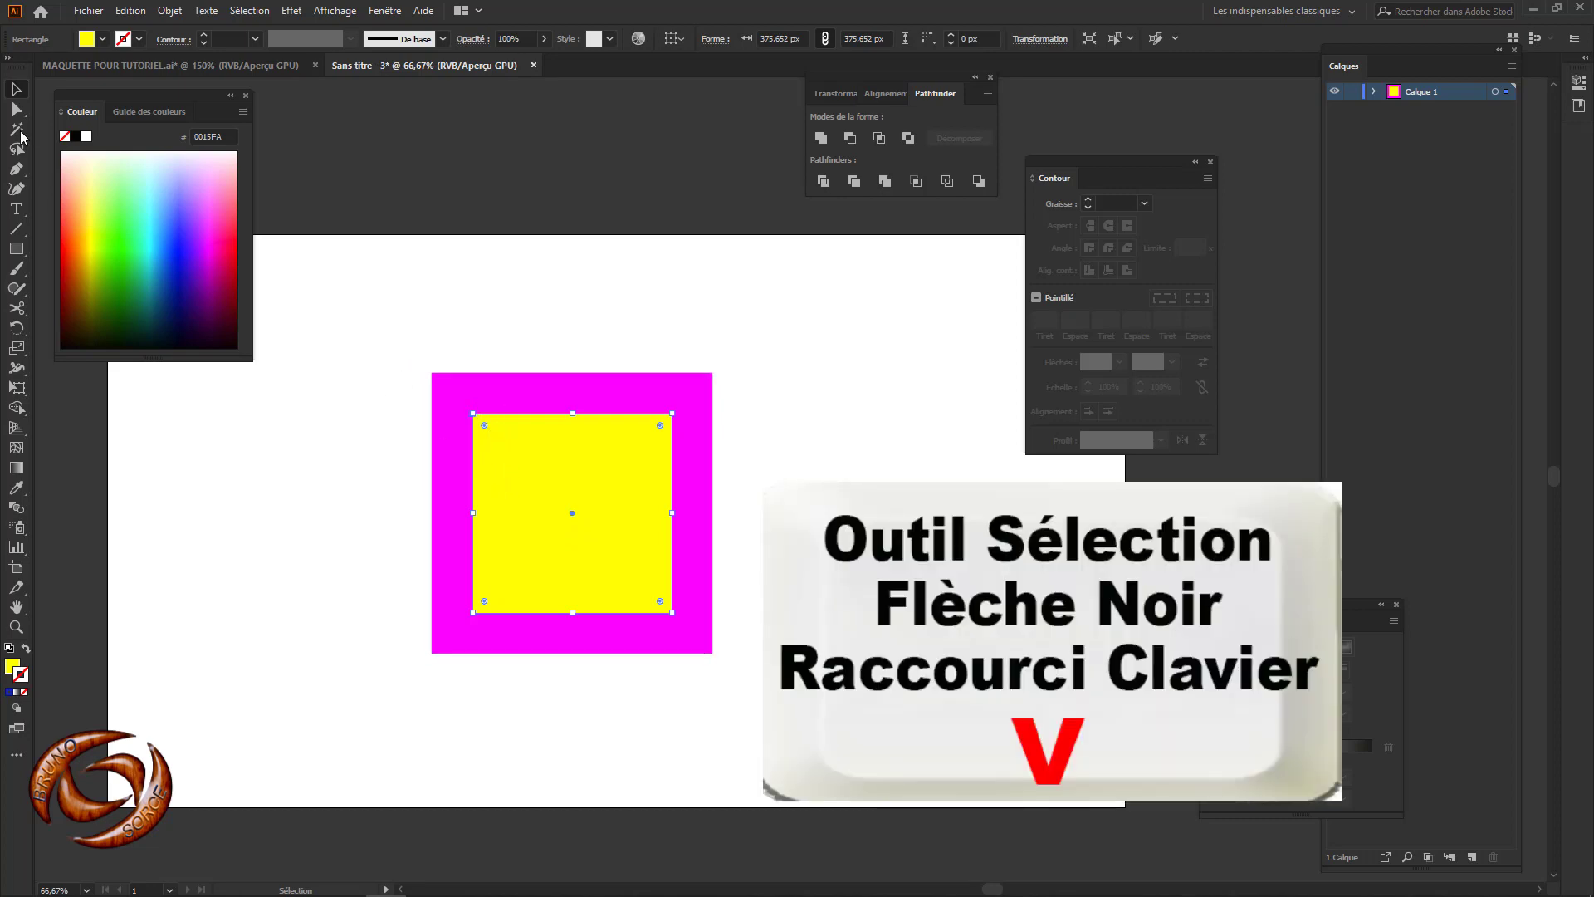
{"action": "left_click_drag", "start_coordinate": [393, 350], "coordinate": [564, 525]}
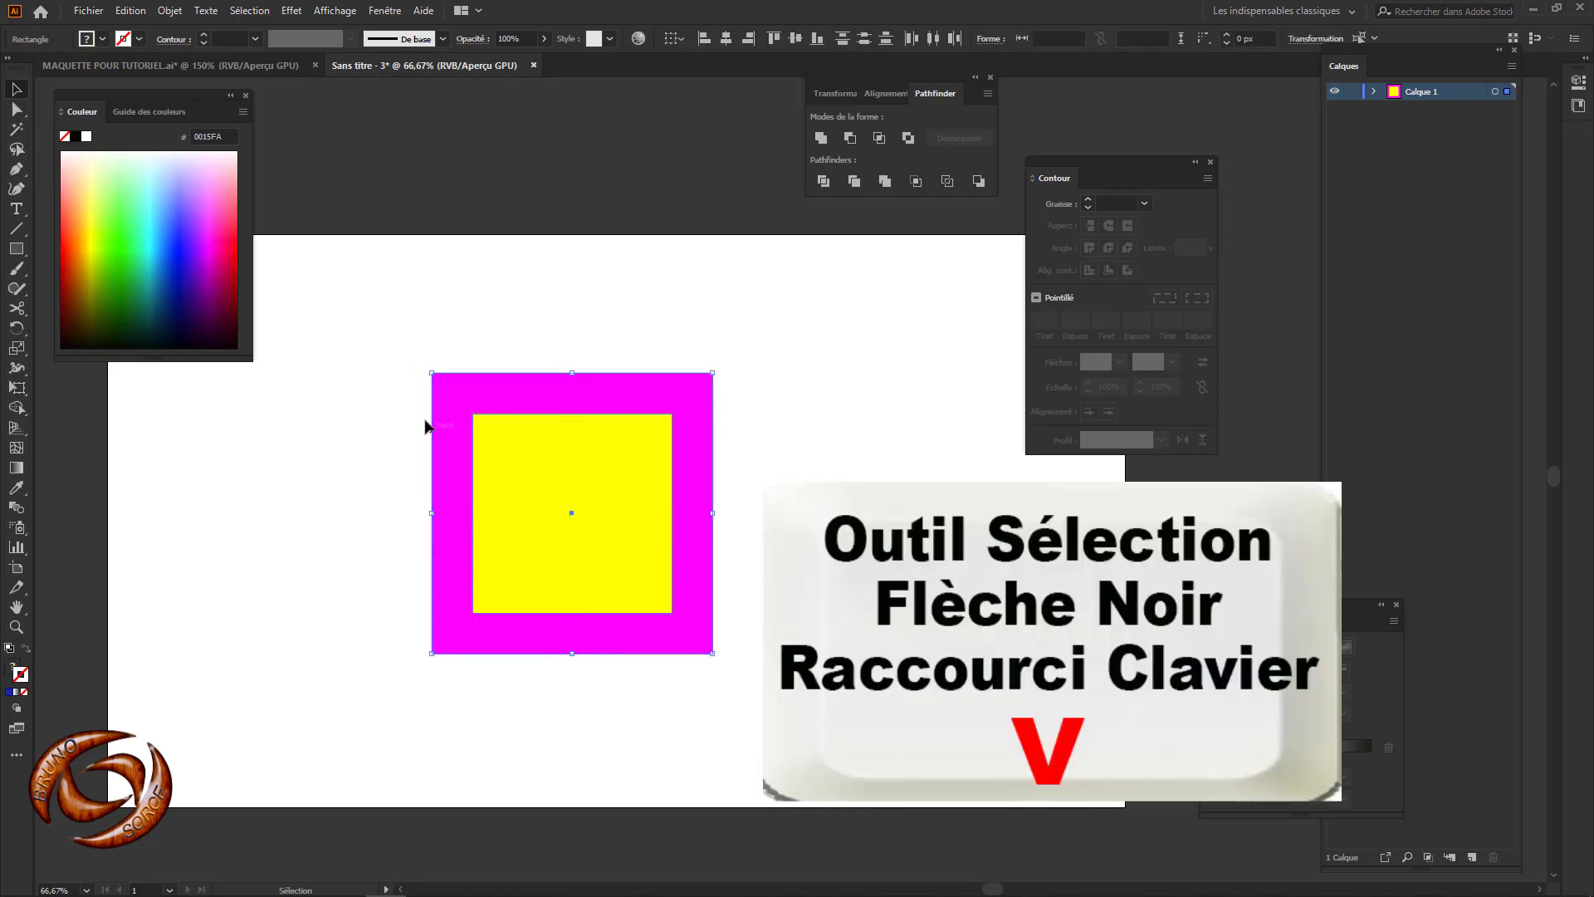
{"action": "left_click_drag", "start_coordinate": [925, 72], "coordinate": [638, 98]}
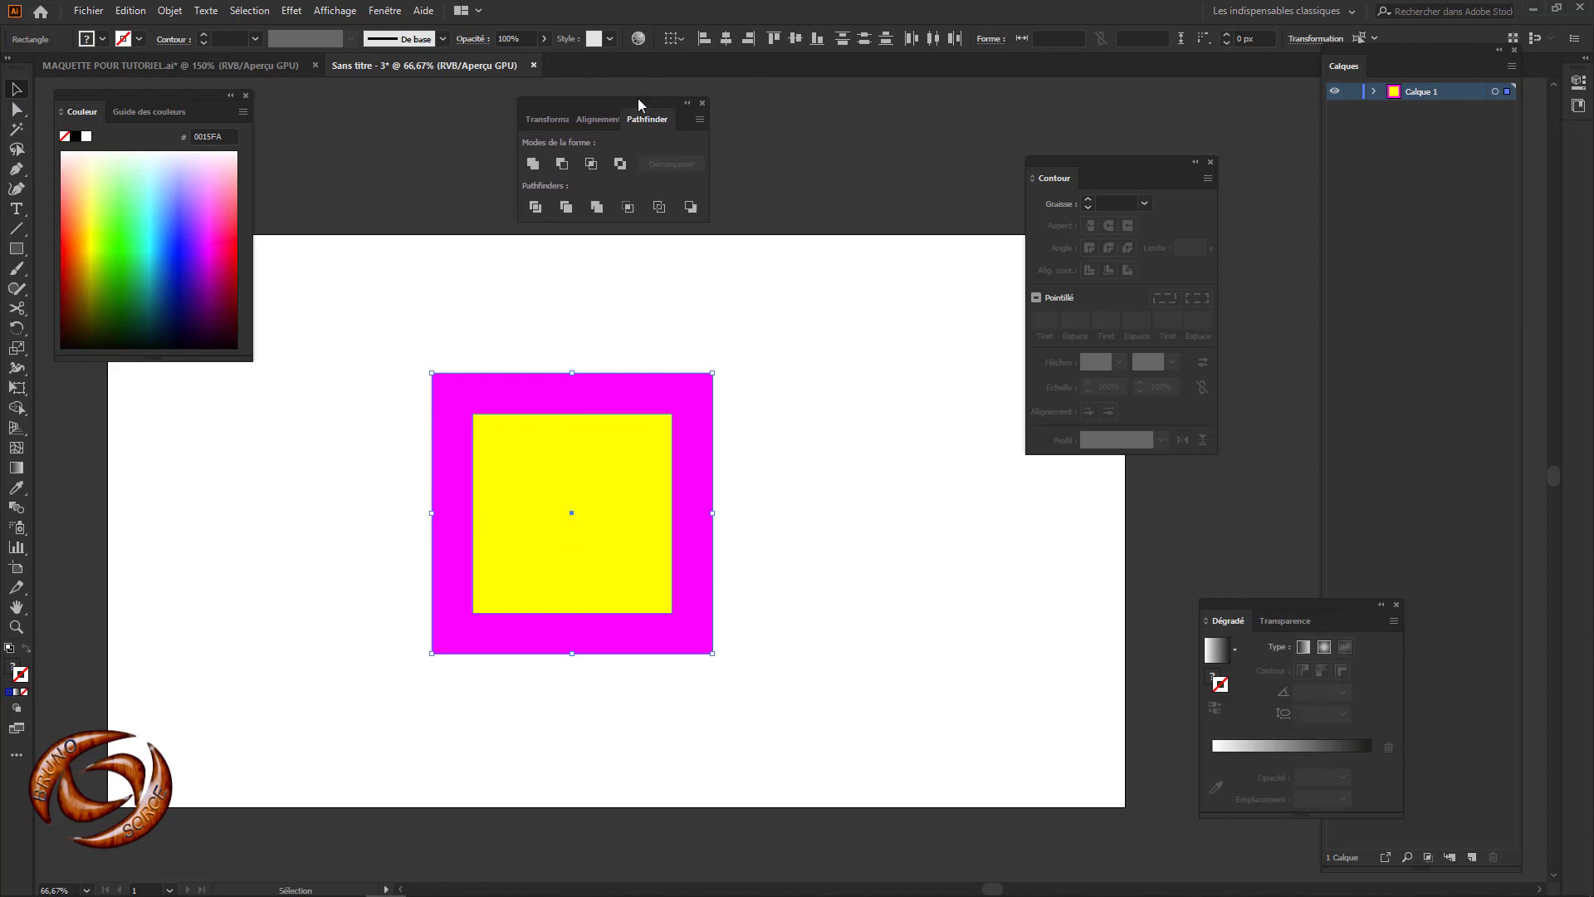
{"action": "left_click", "coordinate": [384, 12]}
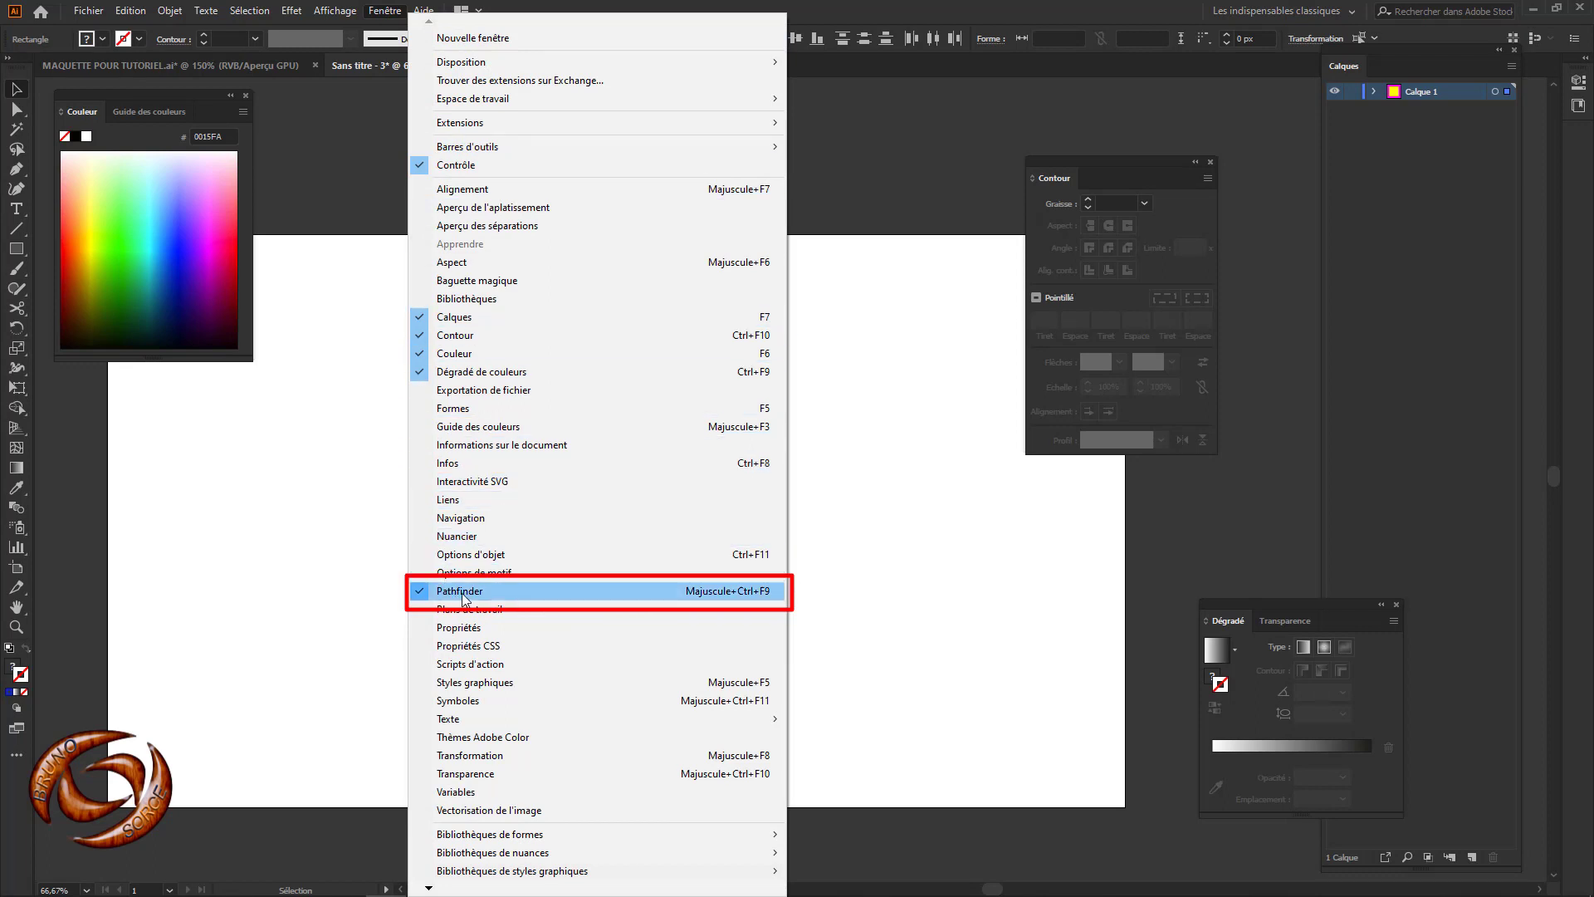
{"action": "left_click", "coordinate": [891, 15]}
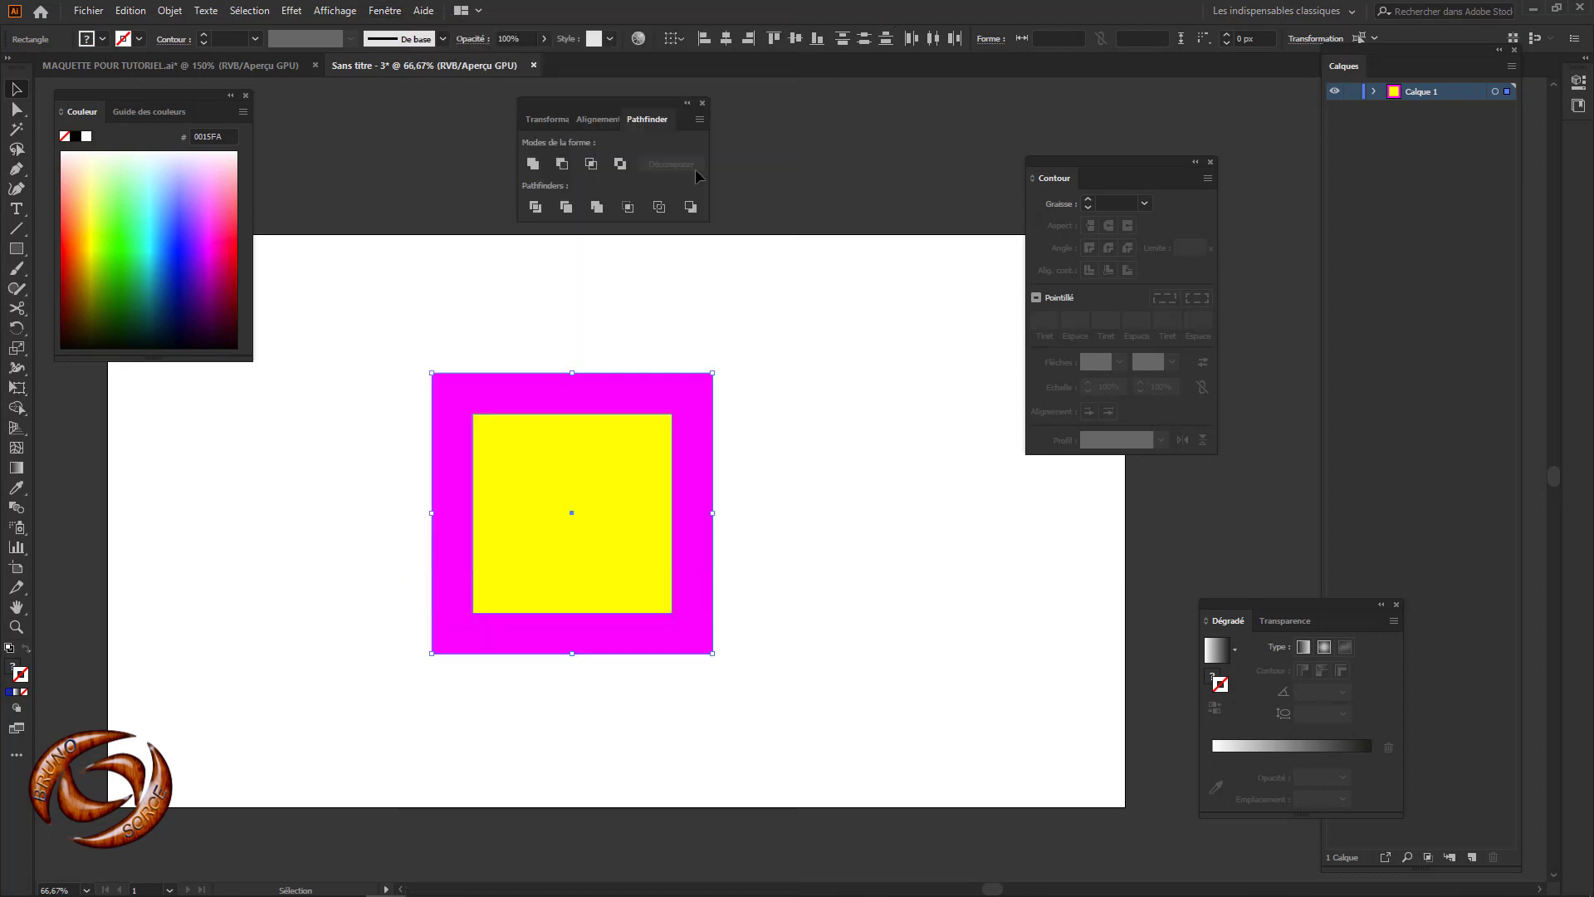
{"action": "left_click", "coordinate": [563, 166]}
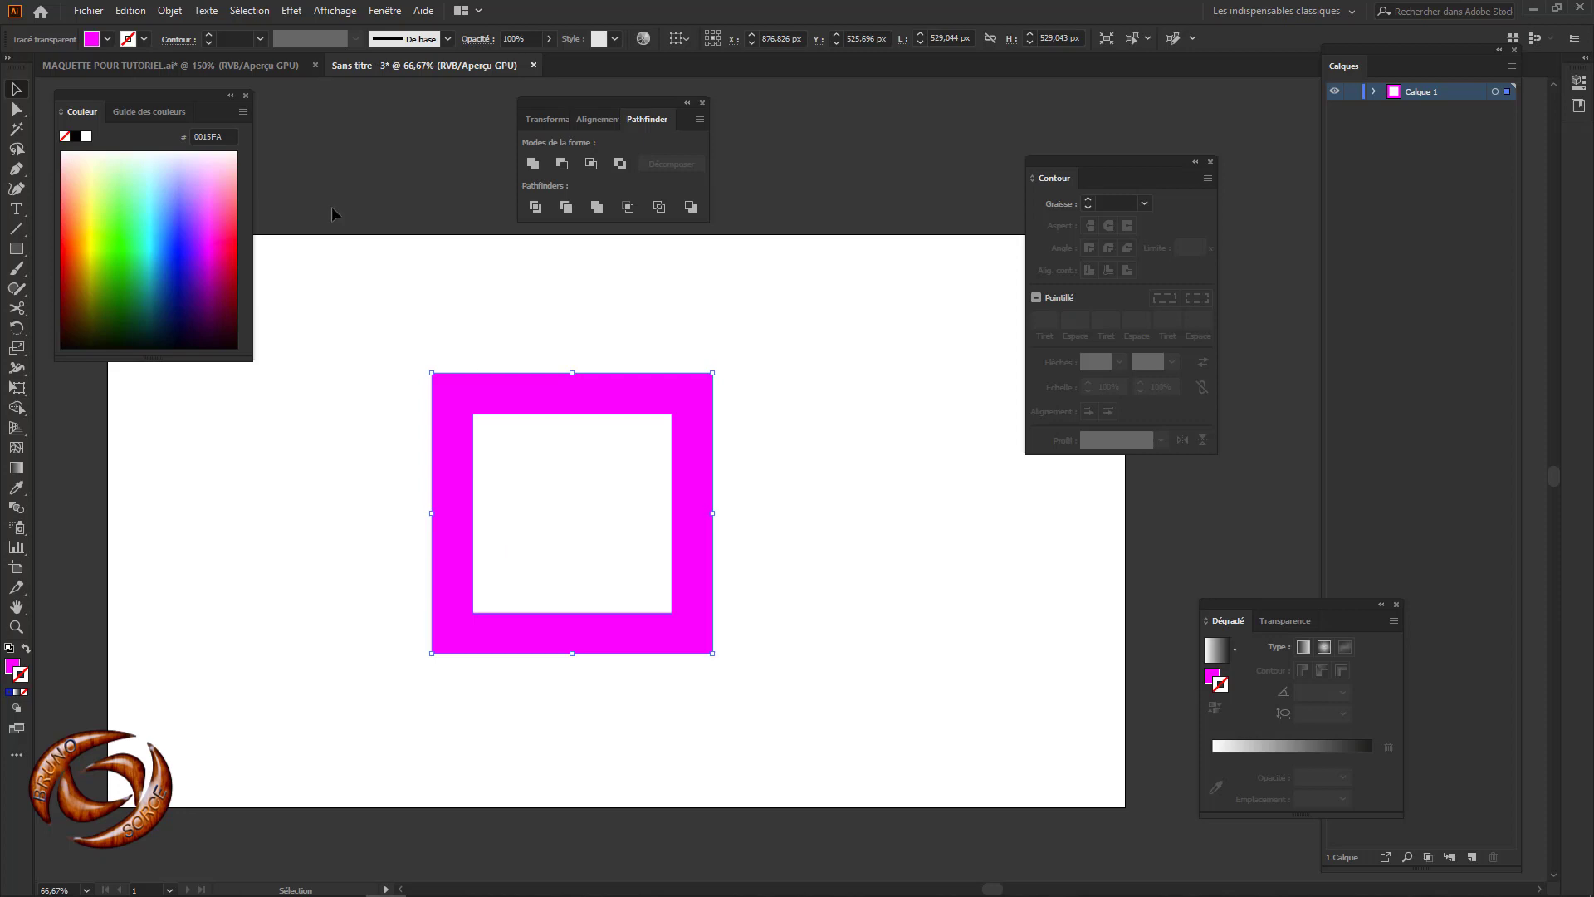
Step: Apply the Contraction et dilatation effect to the hollow magenta square at 86% with the preview enabled
{"action": "left_click", "coordinate": [286, 16]}
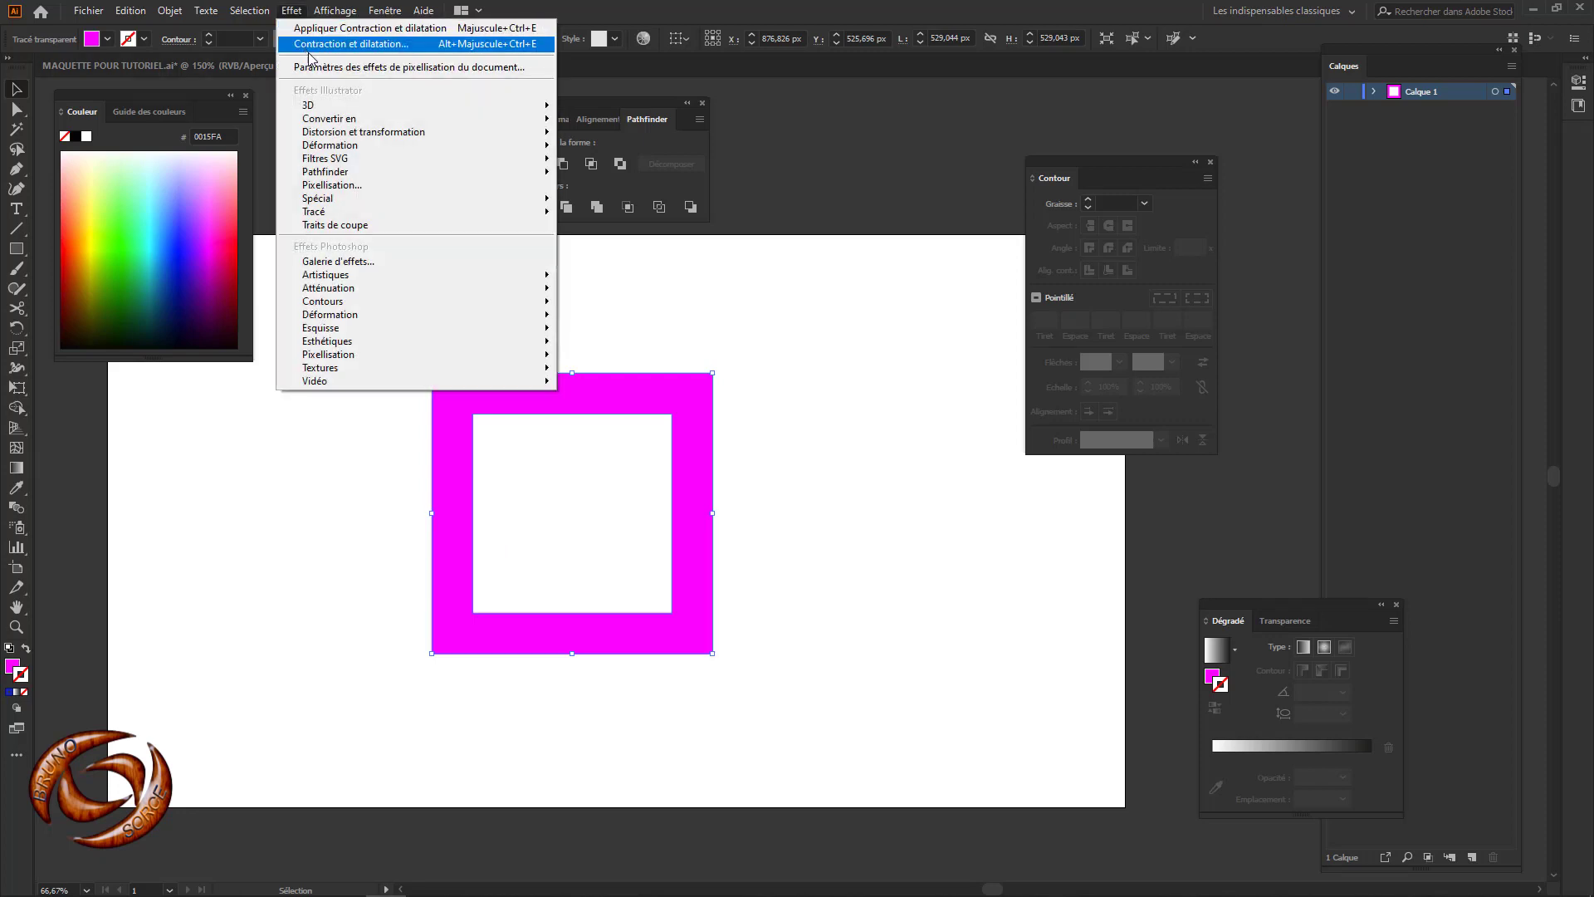
{"action": "mouse_move", "coordinate": [365, 132]}
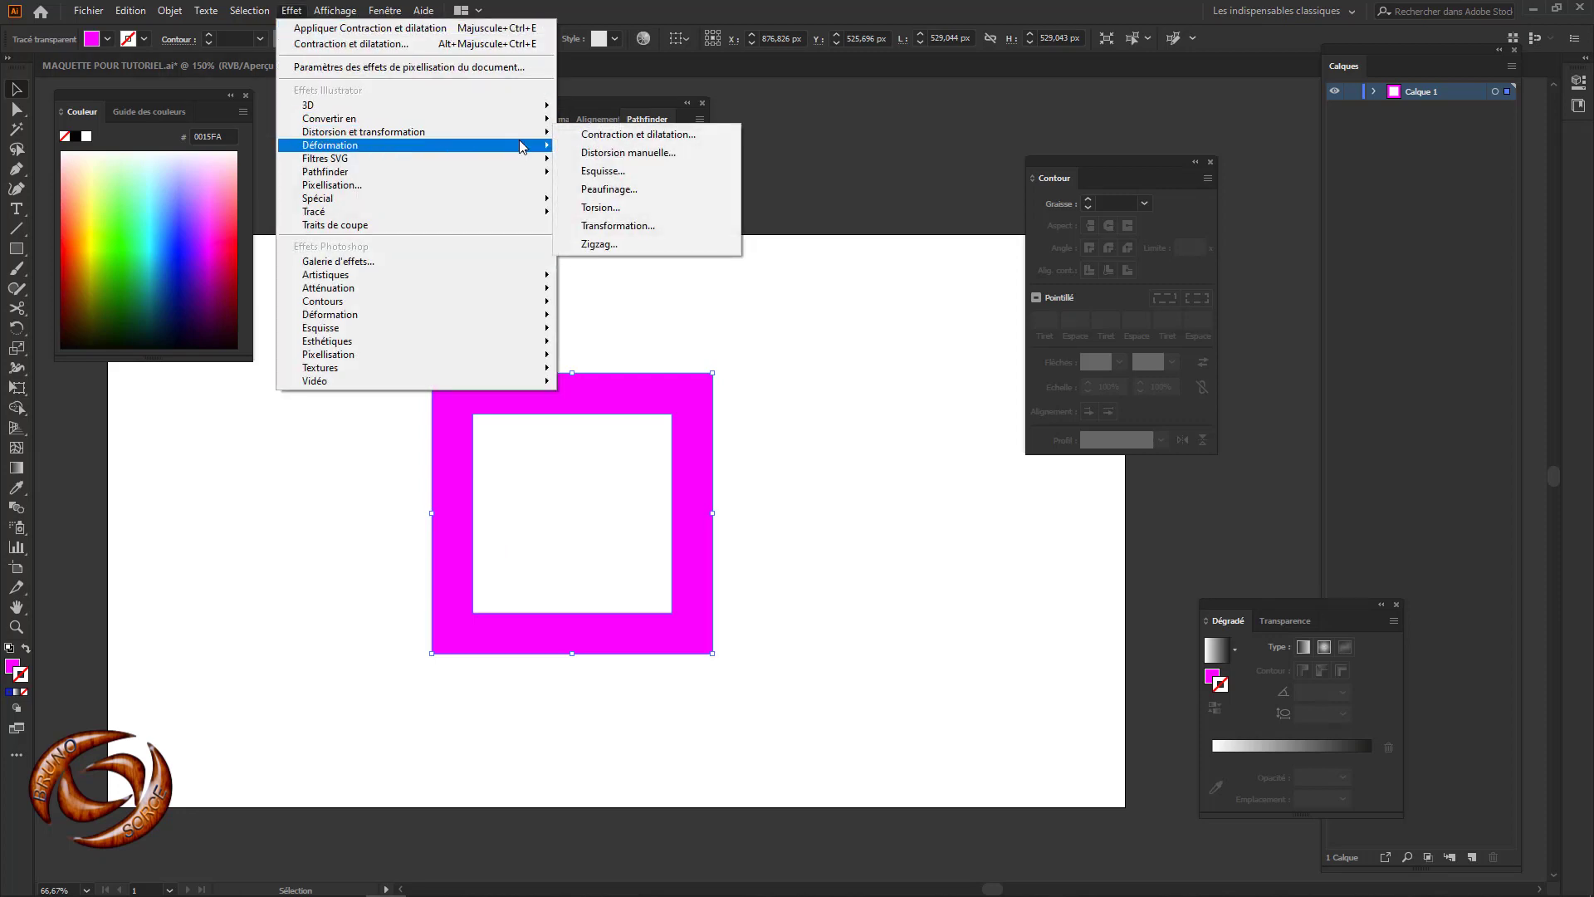
{"action": "left_click", "coordinate": [593, 138]}
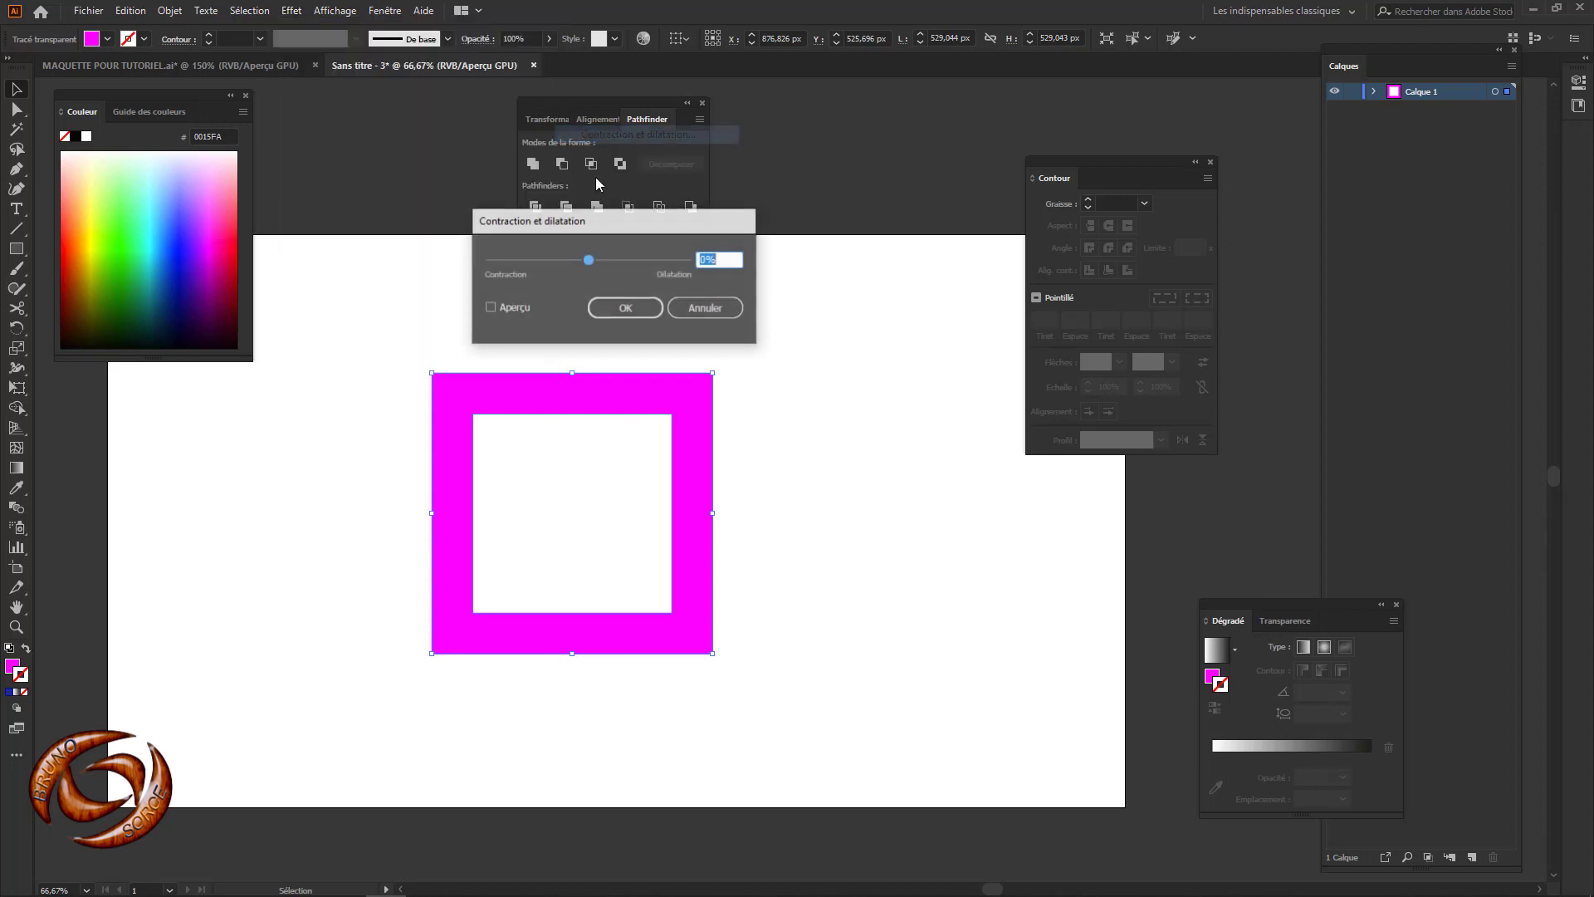
{"action": "left_click", "coordinate": [490, 309]}
{"action": "left_click_drag", "start_coordinate": [606, 232], "coordinate": [971, 214]}
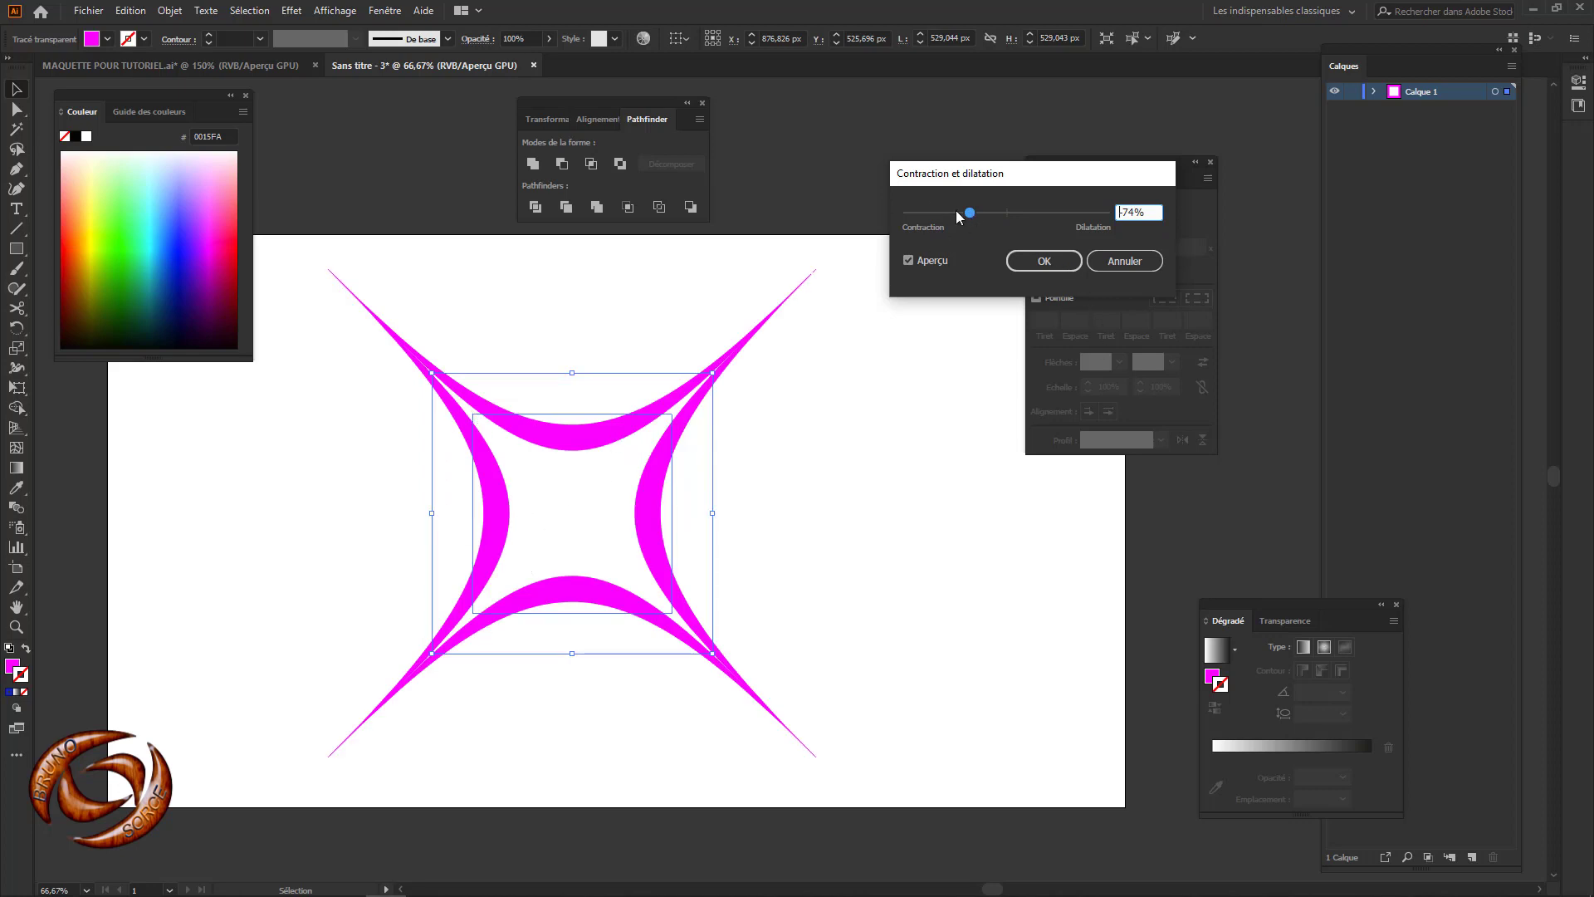
{"action": "left_click_drag", "start_coordinate": [969, 214], "coordinate": [1066, 225]}
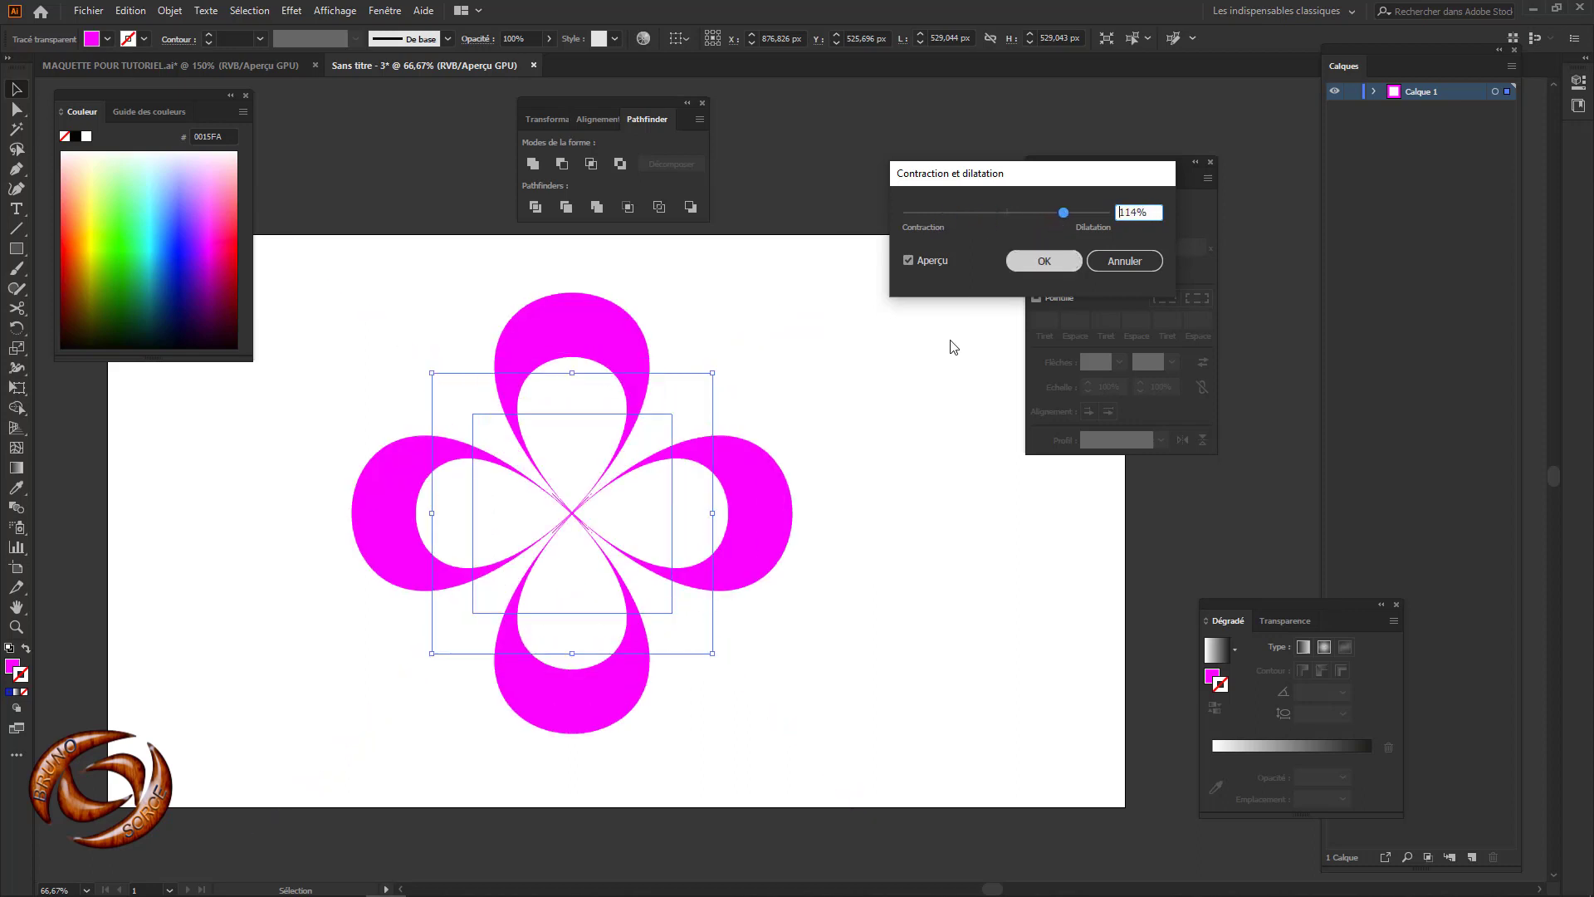
{"action": "left_click", "coordinate": [1049, 213]}
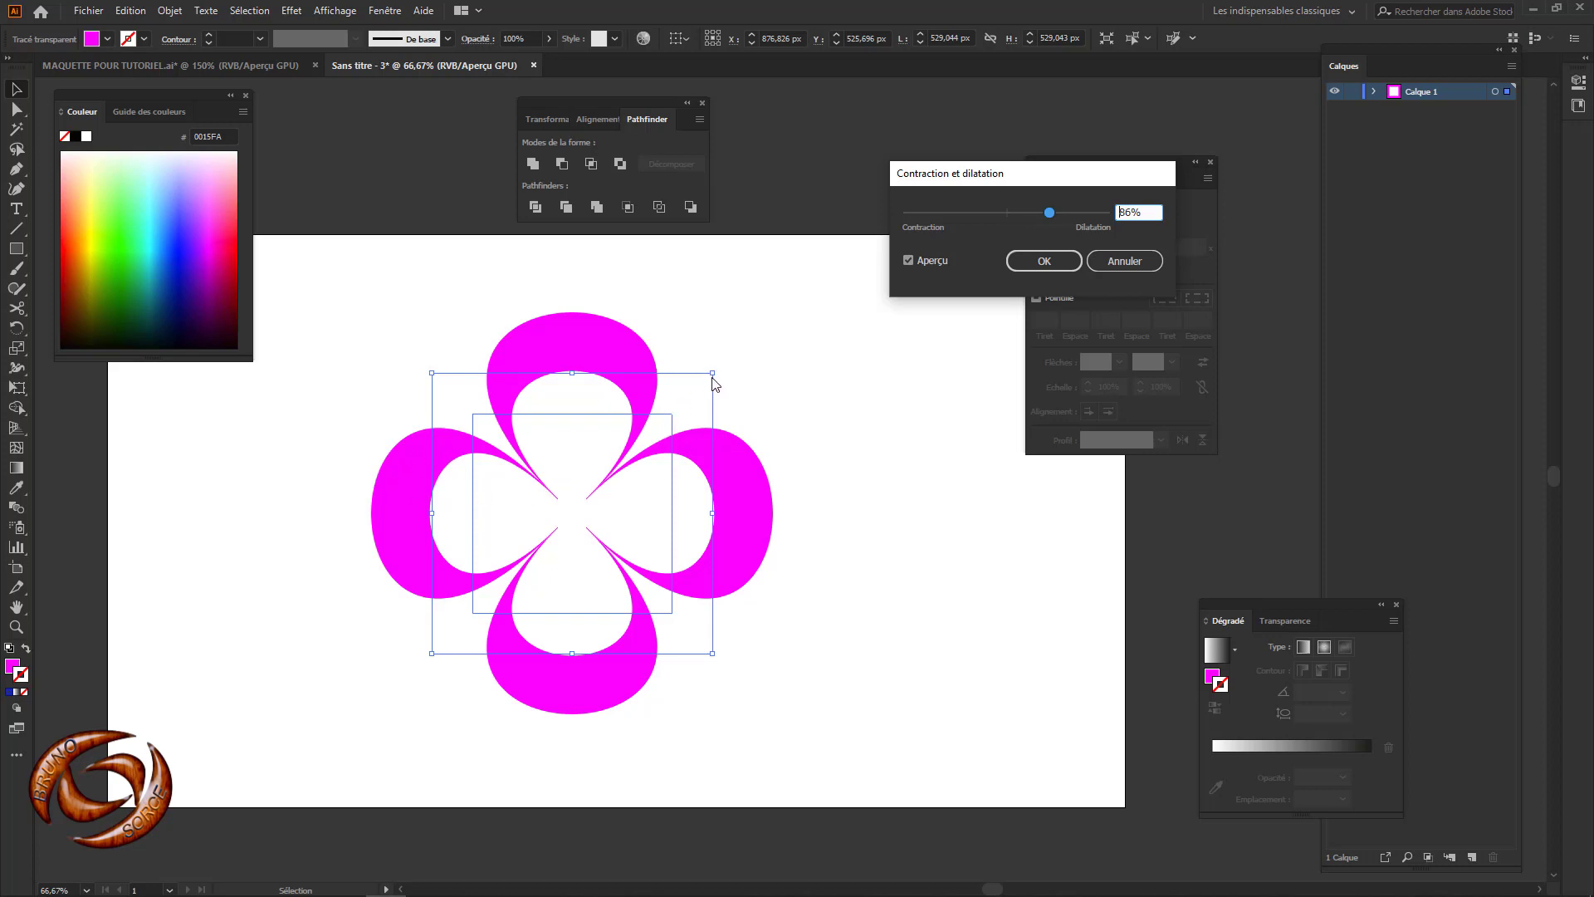
{"action": "left_click", "coordinate": [1045, 262]}
Step: Try a purple 12 pt stroke on the four-petal shape and remove the stroke again
{"action": "left_click", "coordinate": [144, 39]}
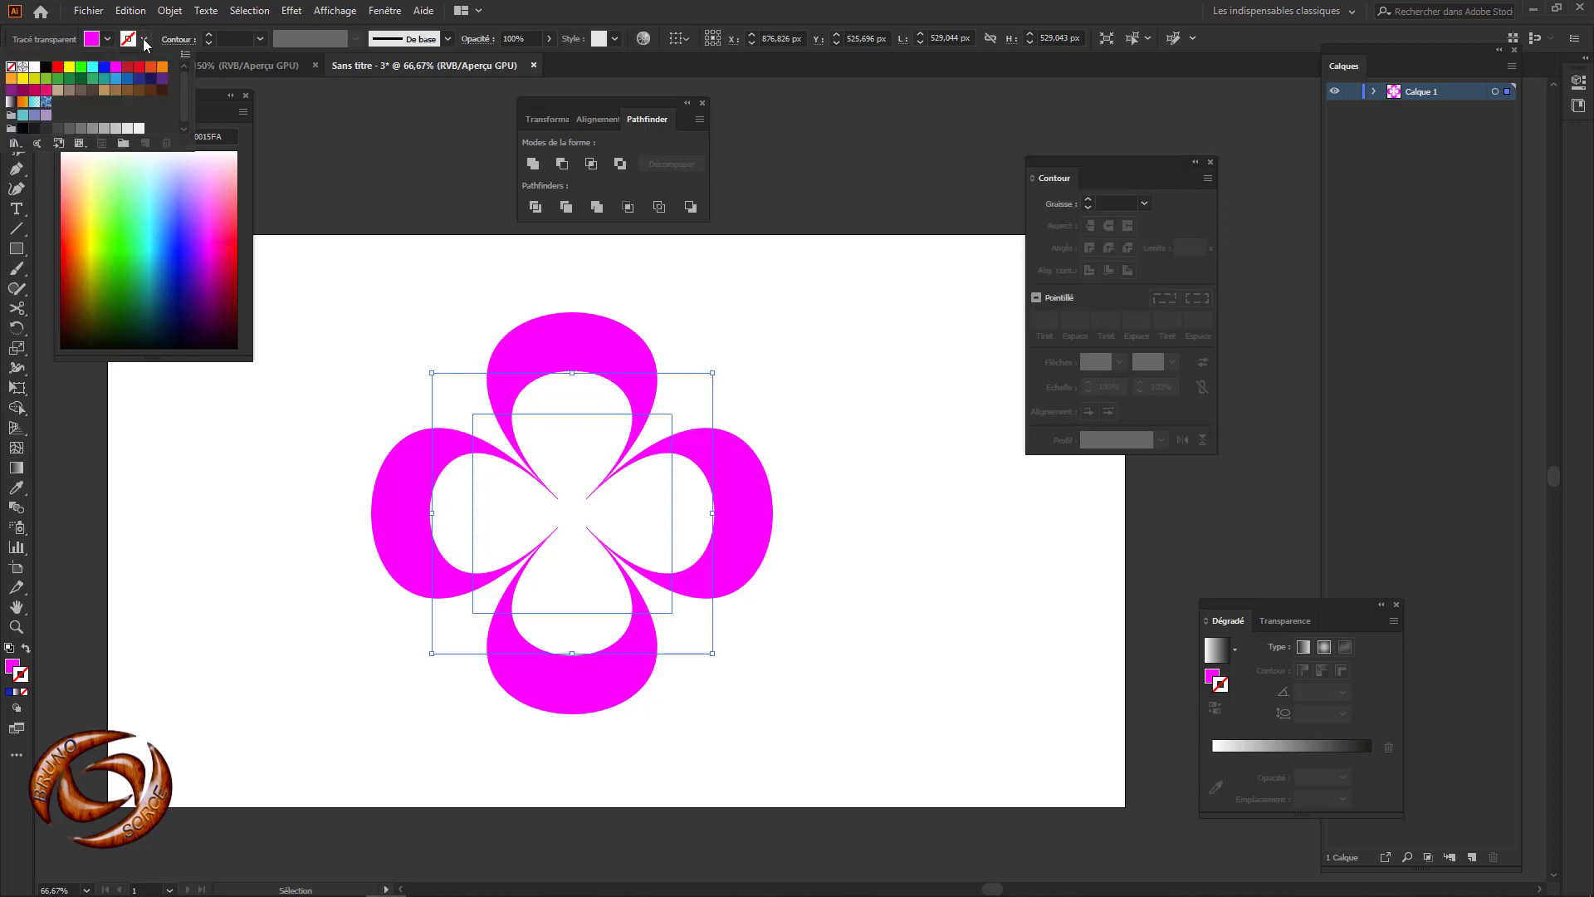
{"action": "left_click", "coordinate": [162, 80]}
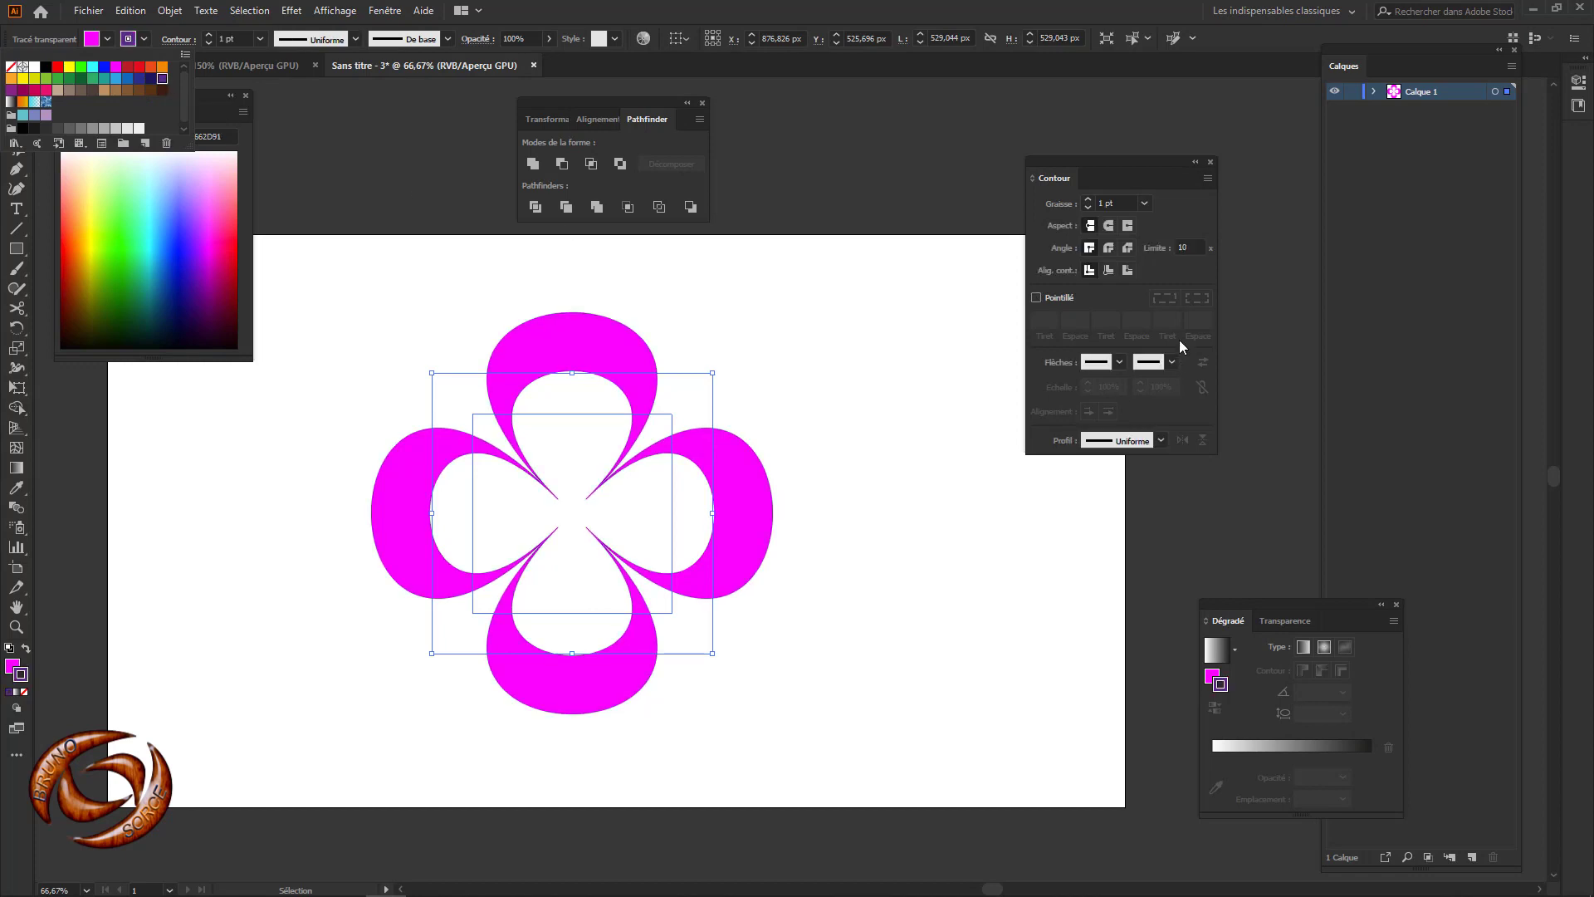
{"action": "left_click", "coordinate": [1084, 200]}
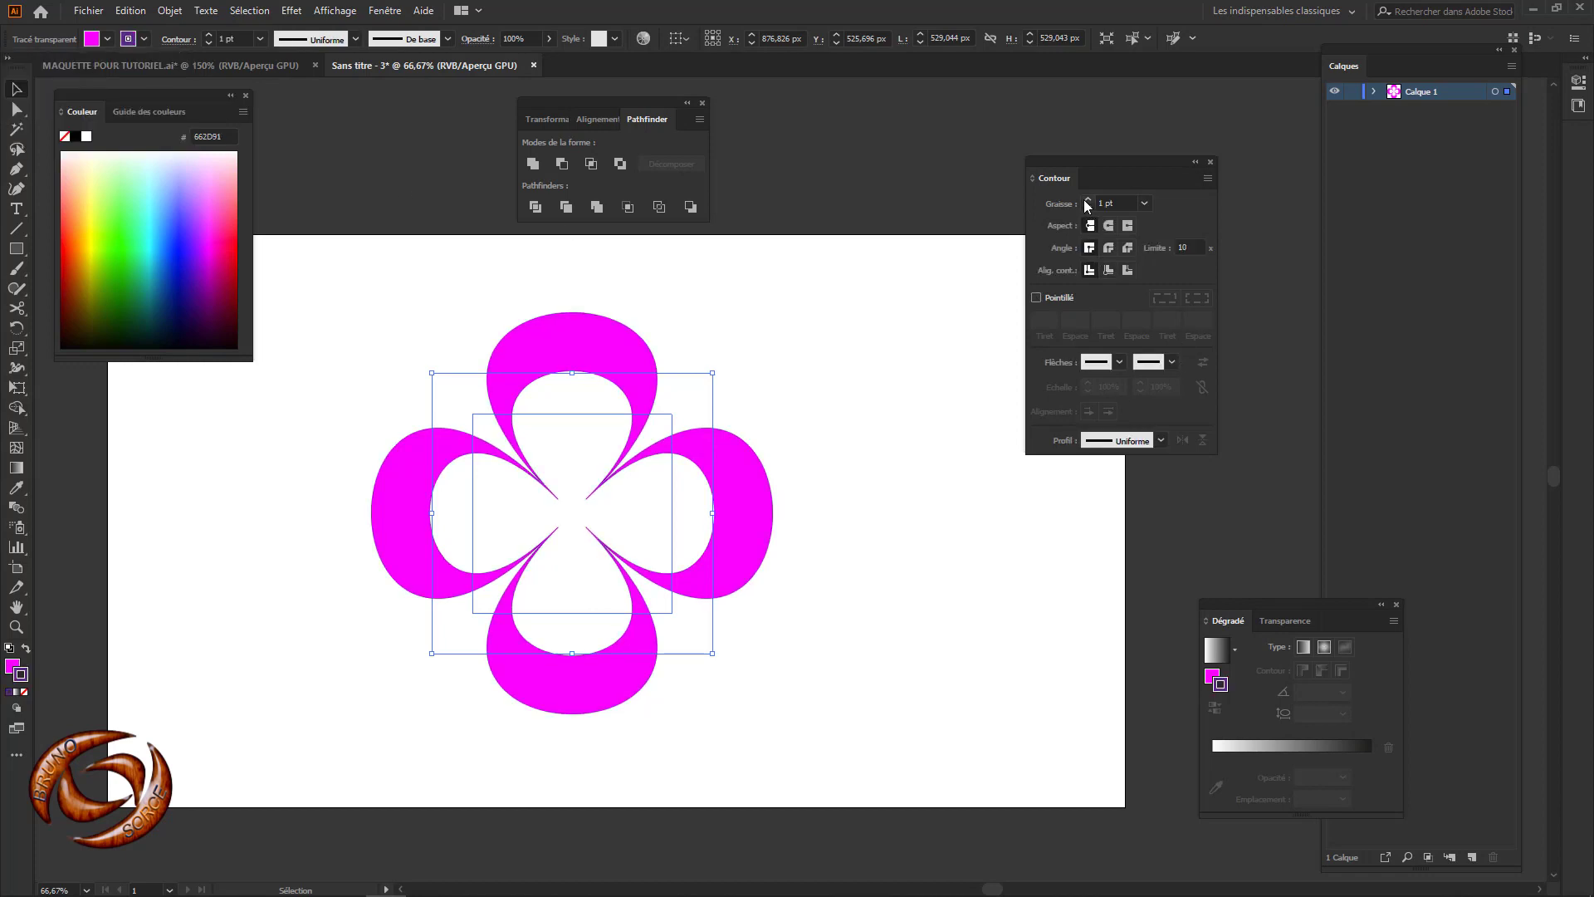
{"action": "left_click", "coordinate": [1084, 200]}
{"action": "left_click", "coordinate": [1083, 200]}
{"action": "left_click", "coordinate": [1083, 200]}
{"action": "left_click", "coordinate": [1084, 200]}
{"action": "left_click", "coordinate": [1084, 200]}
{"action": "left_click", "coordinate": [1086, 201]}
{"action": "left_click", "coordinate": [1086, 200]}
{"action": "left_click", "coordinate": [1086, 201]}
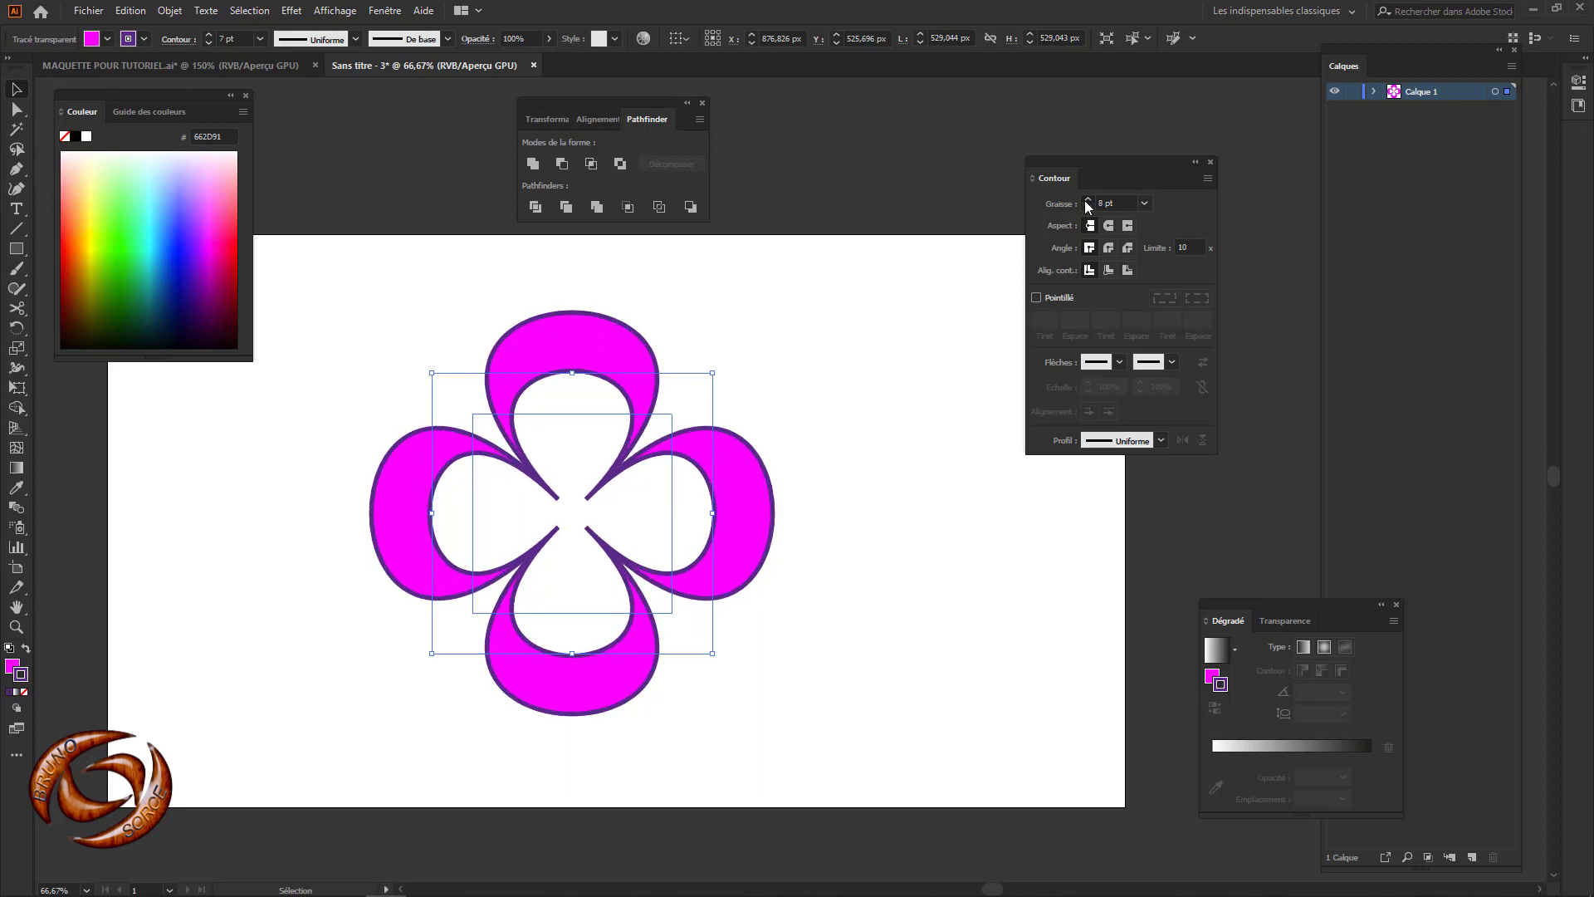
{"action": "left_click", "coordinate": [1086, 201]}
{"action": "left_click", "coordinate": [1086, 201]}
{"action": "left_click", "coordinate": [1086, 201]}
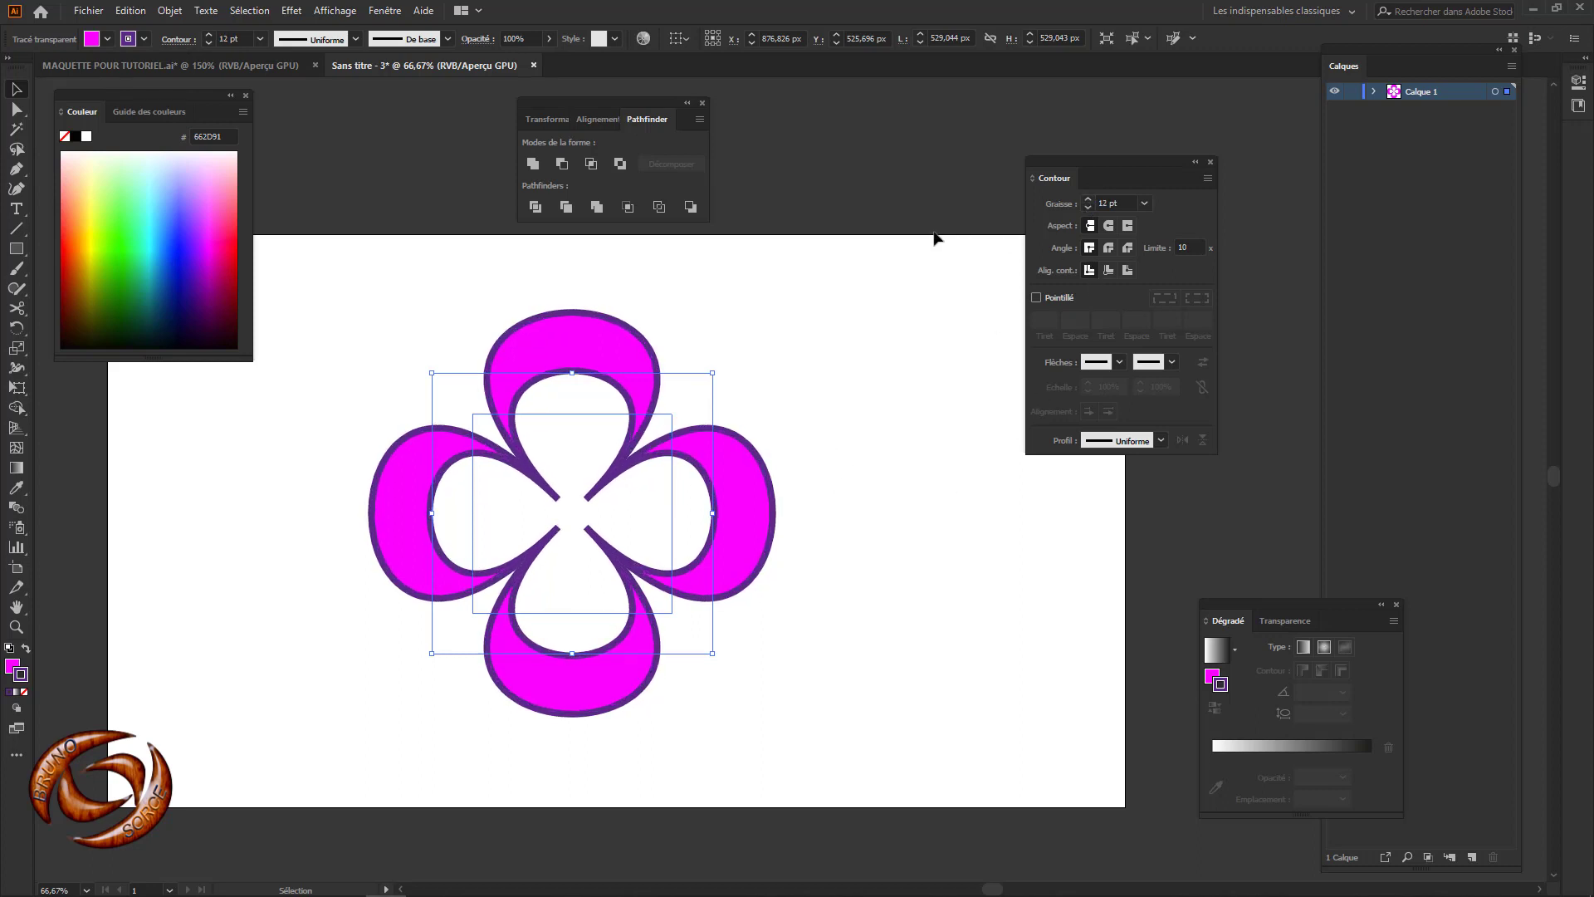
{"action": "left_click", "coordinate": [144, 39]}
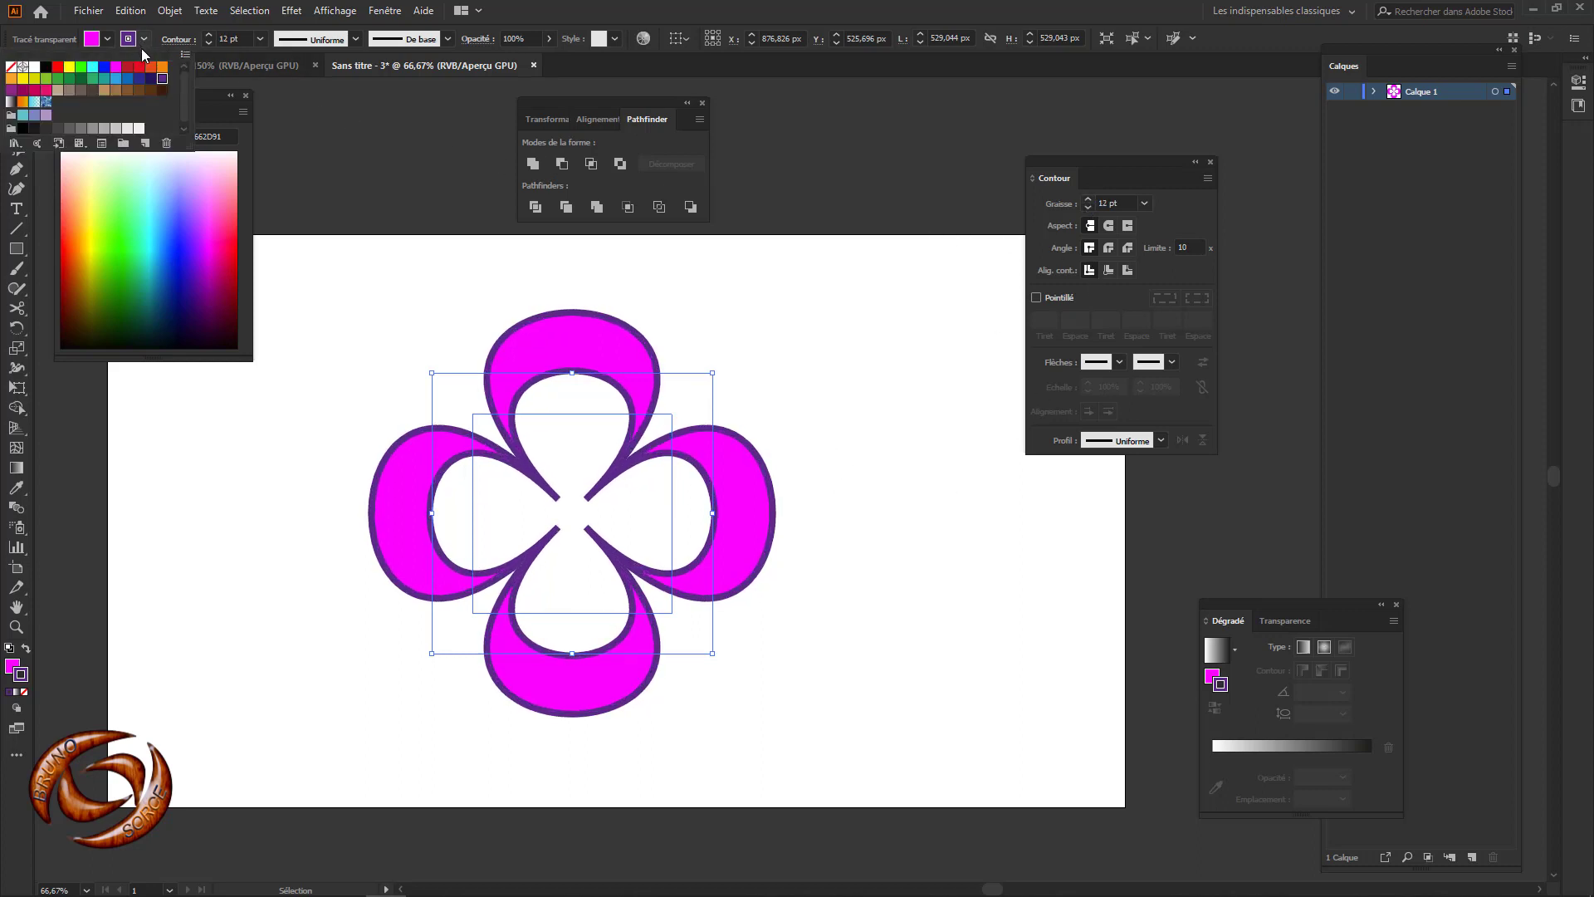
{"action": "left_click", "coordinate": [10, 68]}
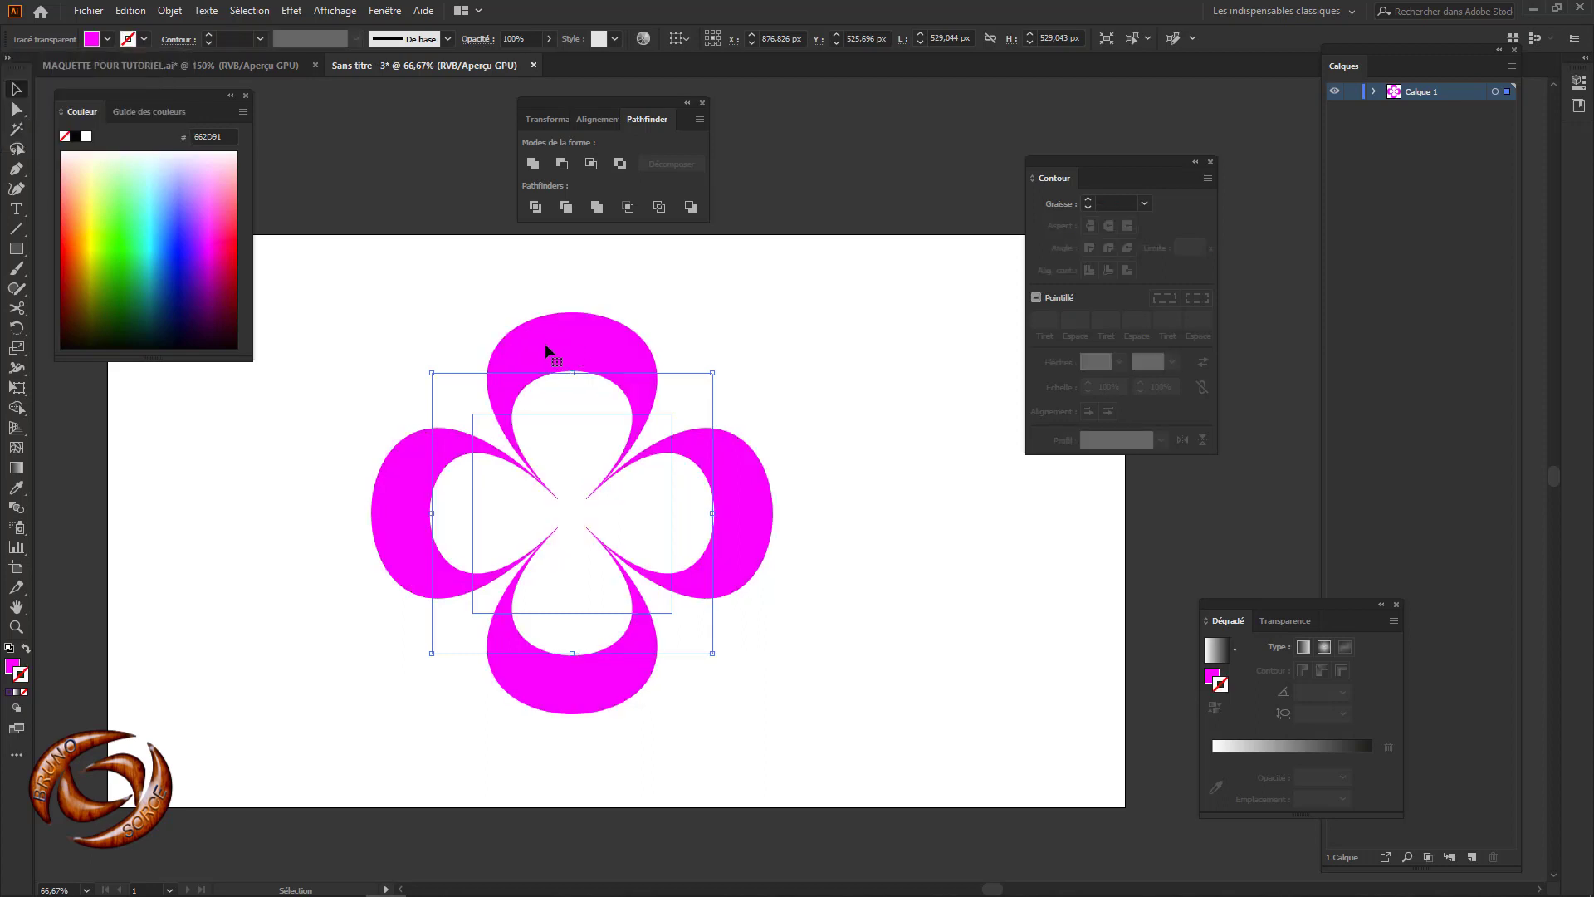
Step: Try the blue foliage pattern as the four-petal shape's fill and replace it with the orange gradient
{"action": "left_click", "coordinate": [106, 42]}
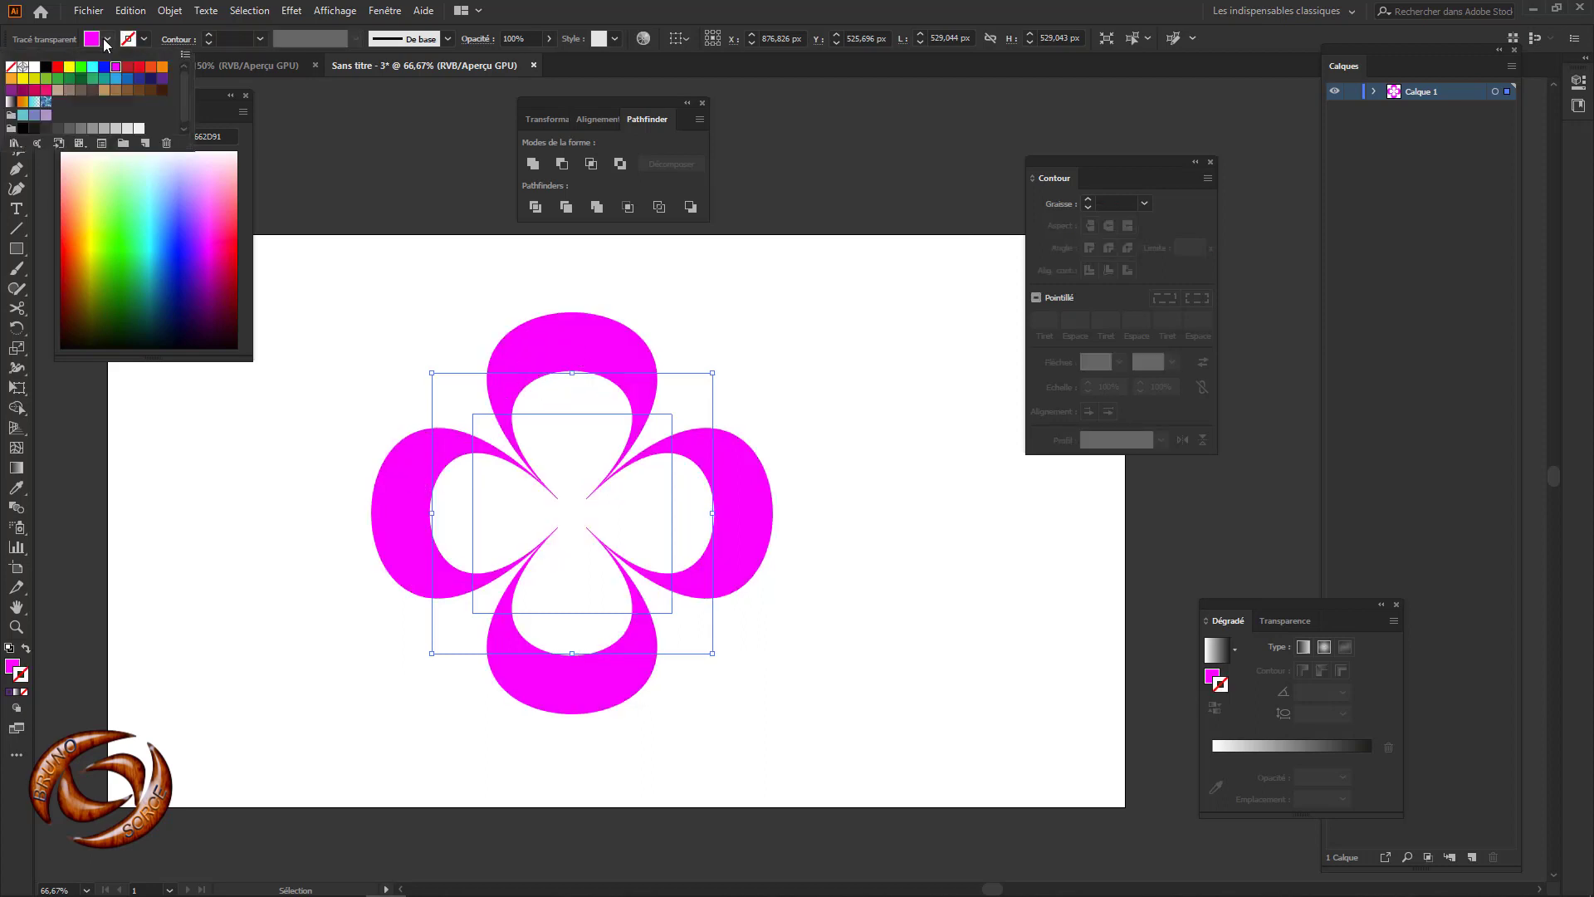
{"action": "left_click", "coordinate": [45, 102]}
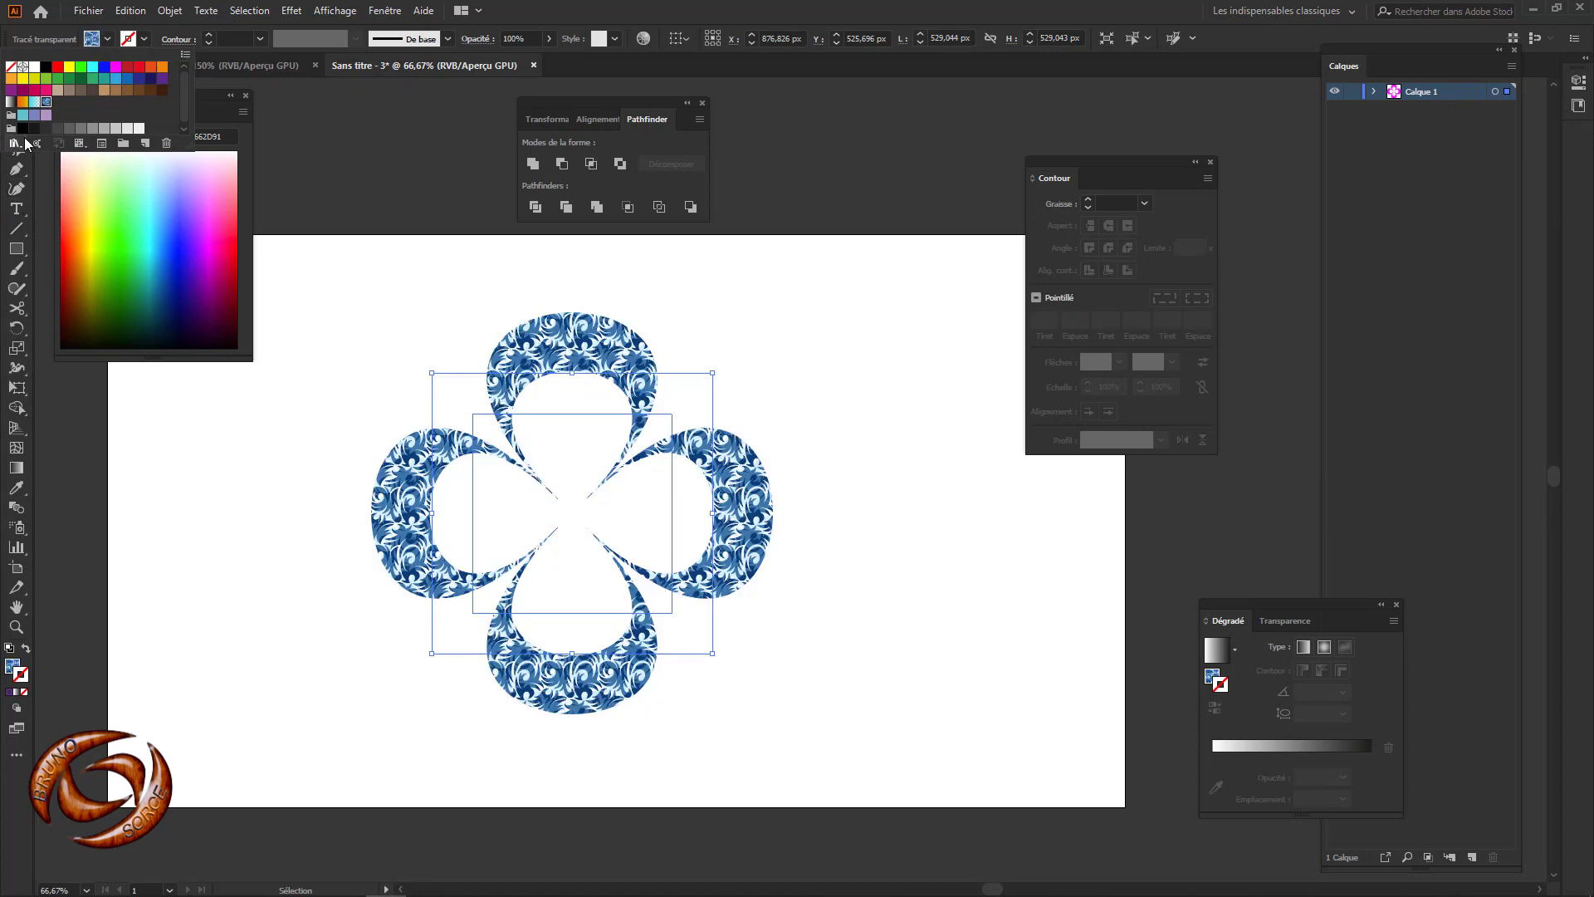
{"action": "left_click", "coordinate": [22, 102]}
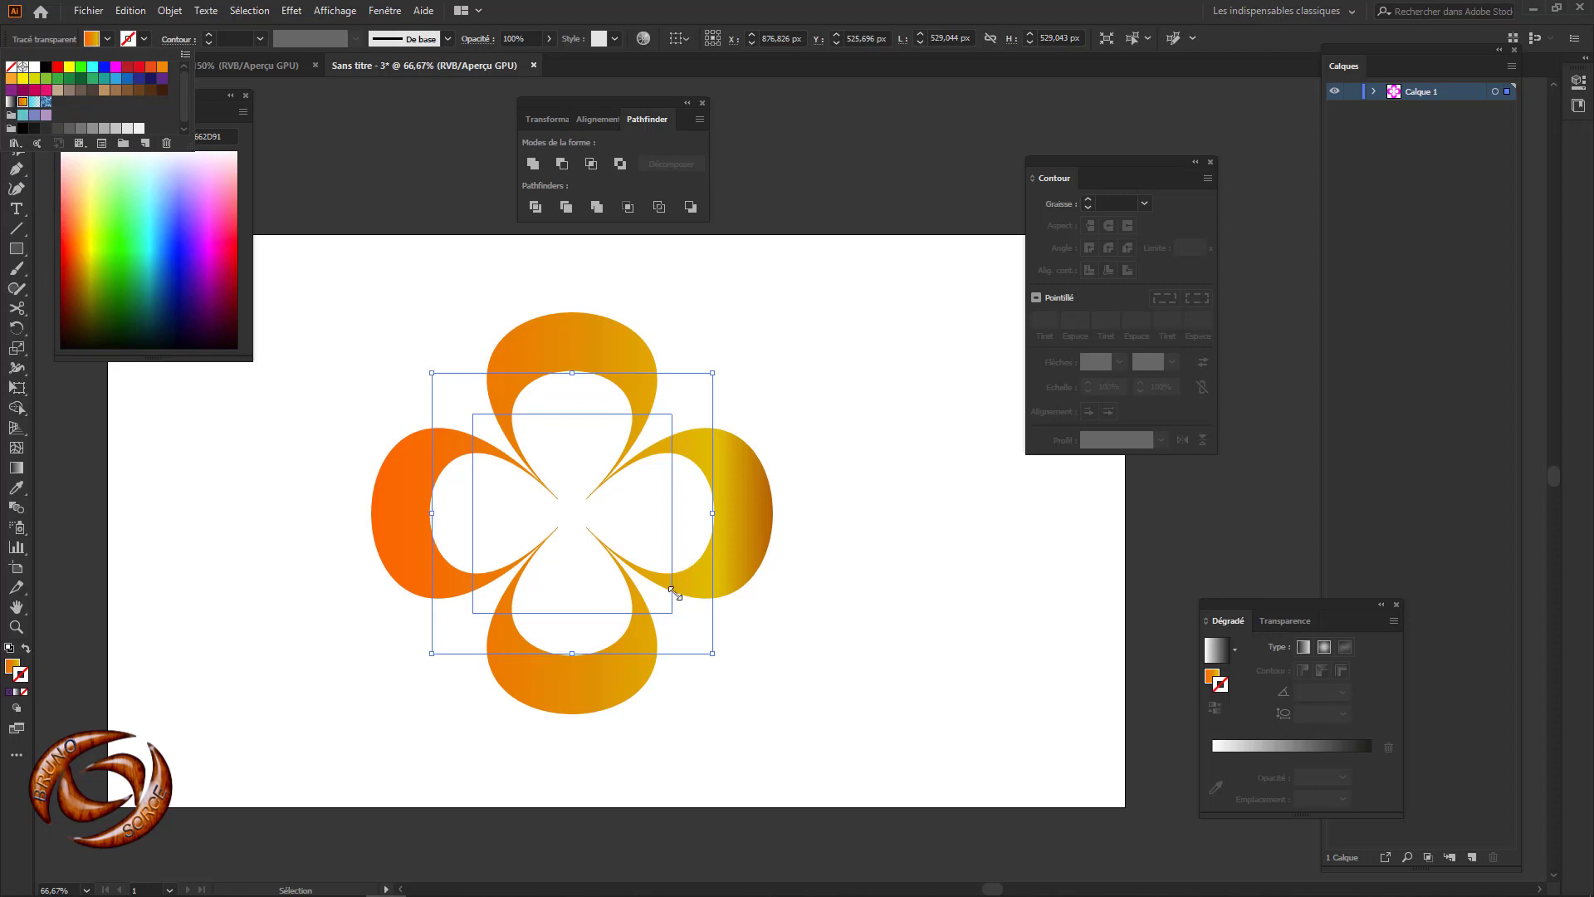